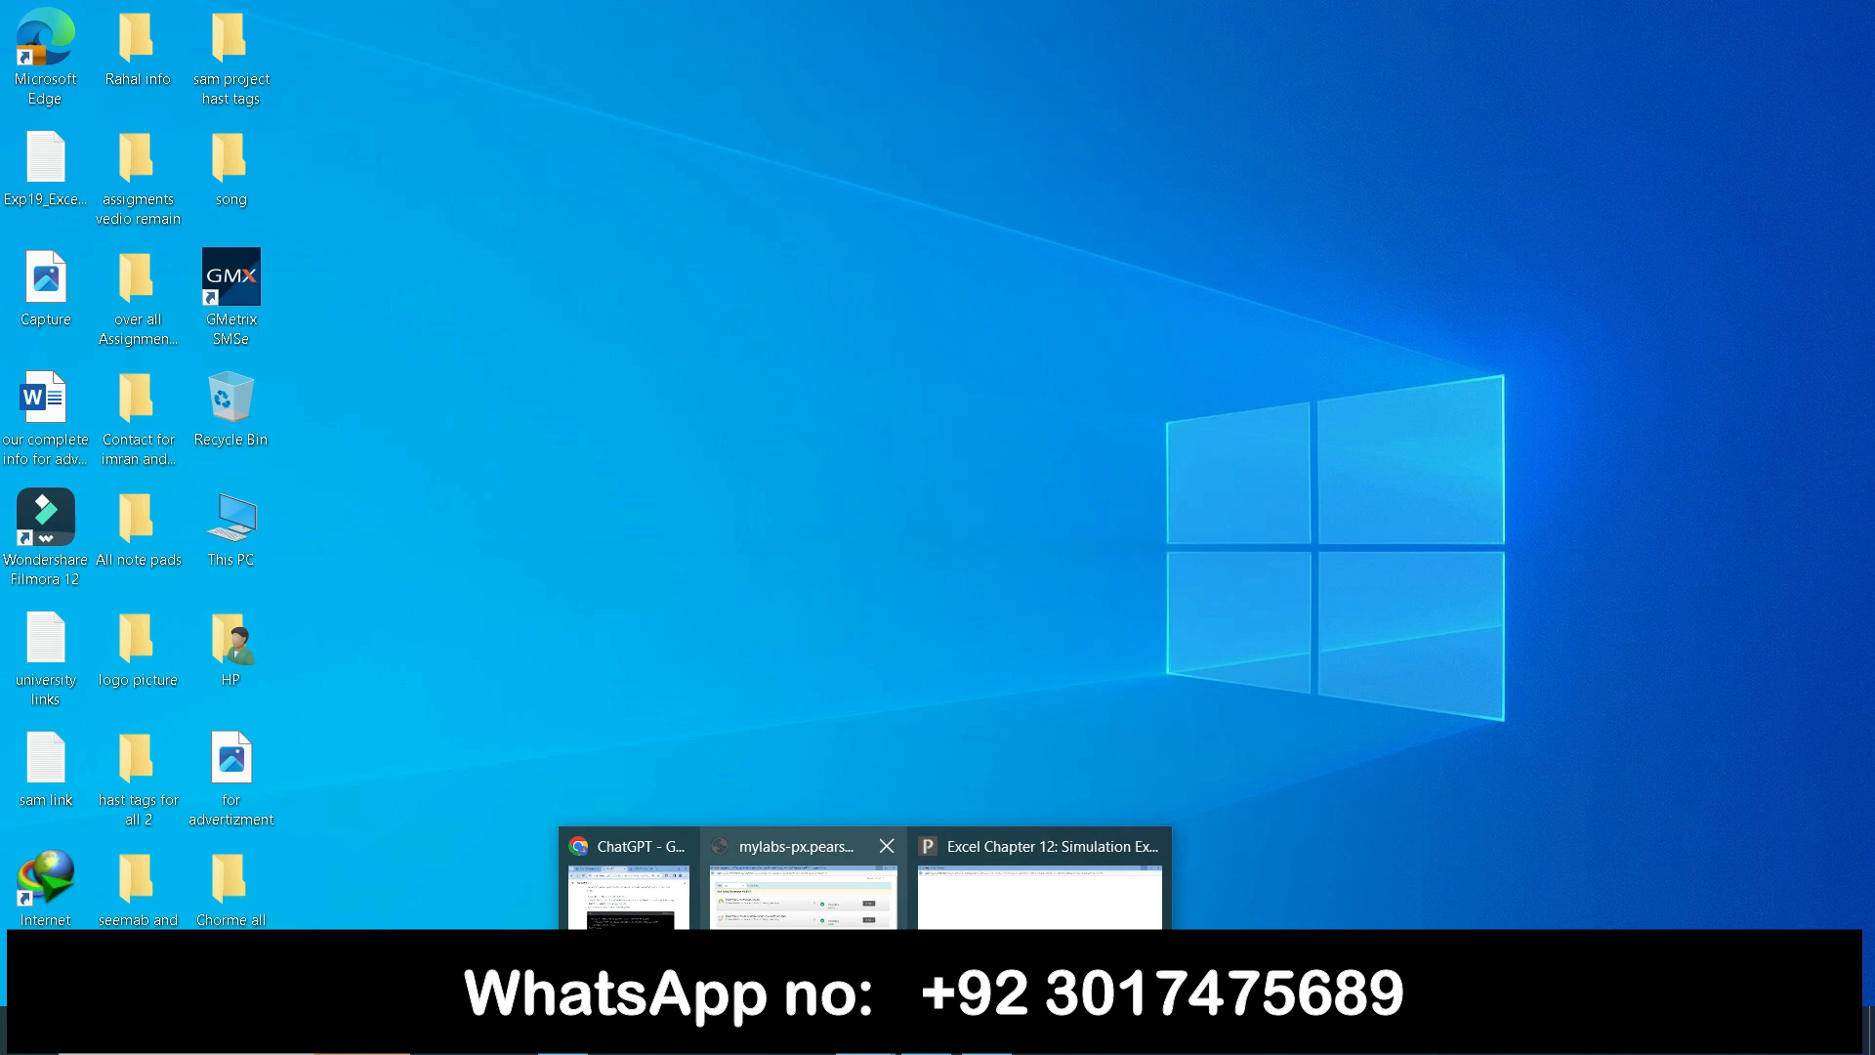
# Switch to the Excel Chapter 12 simulation exam window and create a workbook from the "Invoice with tax calculation" online template.
pyautogui.click(1040, 889)
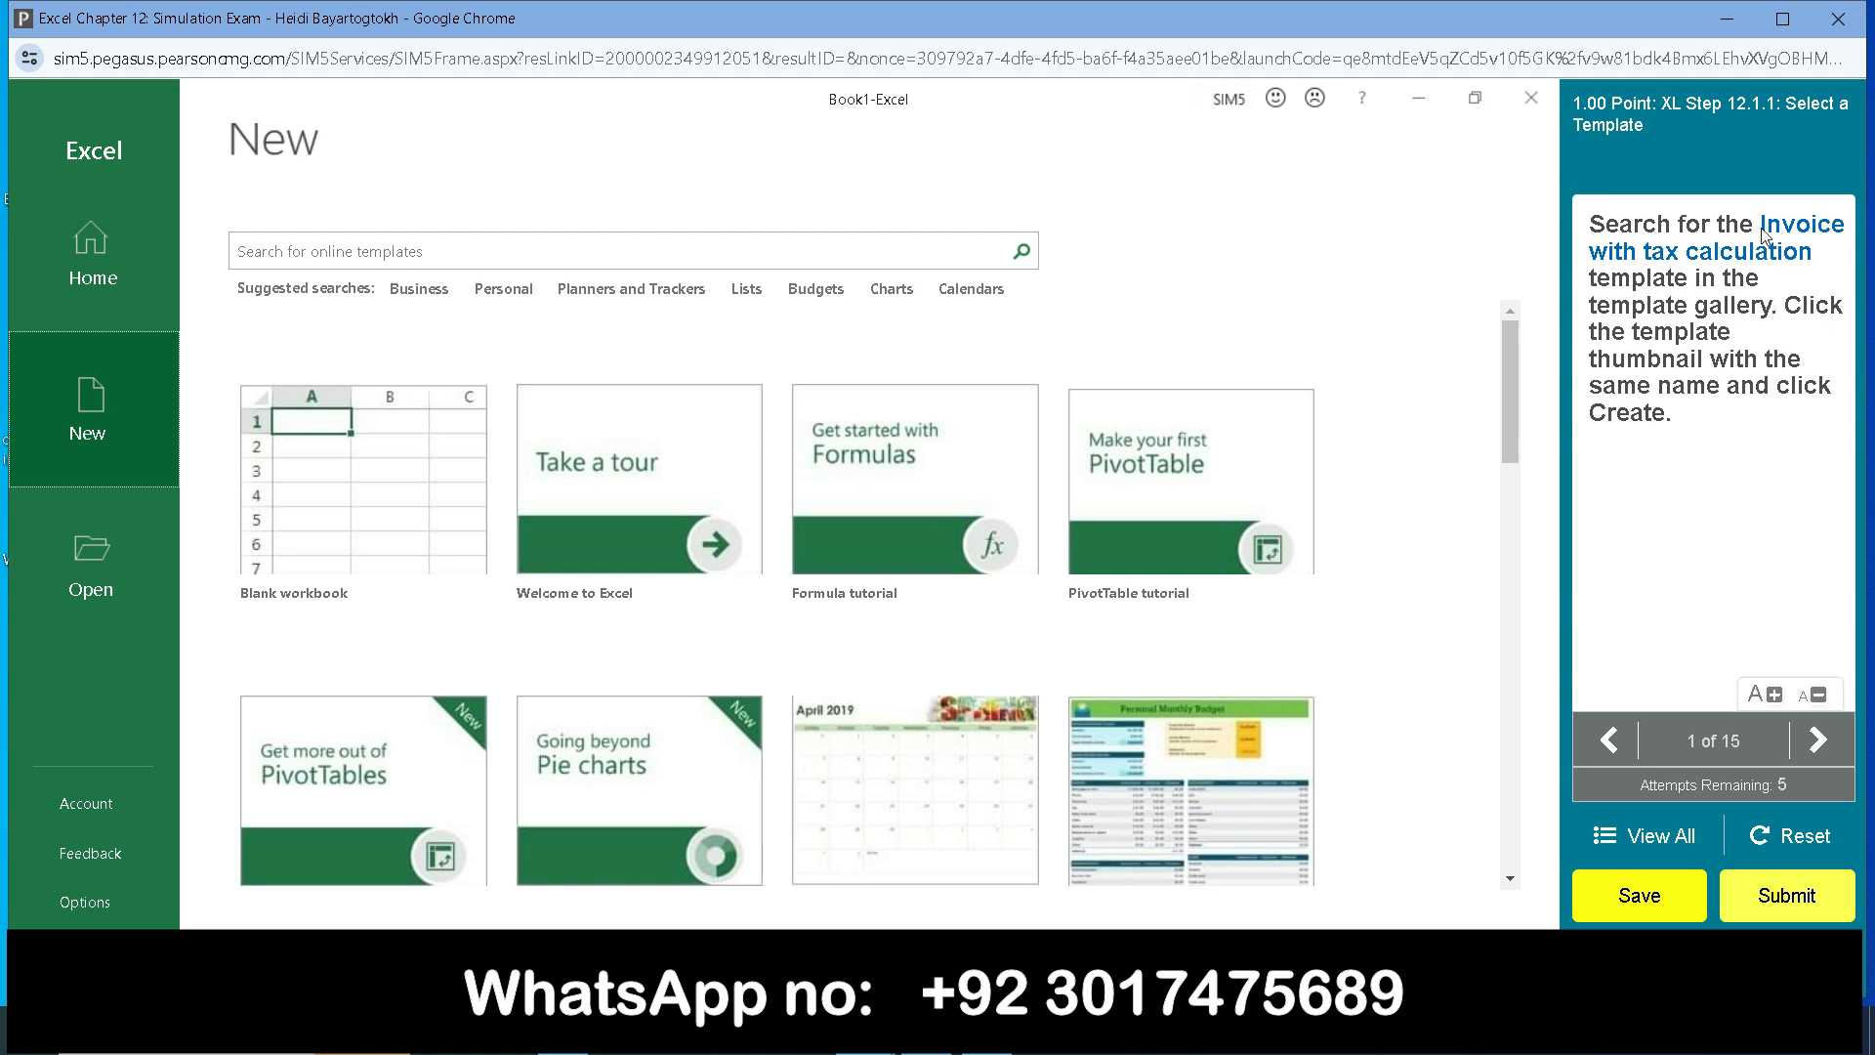
pyautogui.moveTo(1760, 224); pyautogui.dragTo(1818, 260)
pyautogui.hotkey('ctrl', 'c')
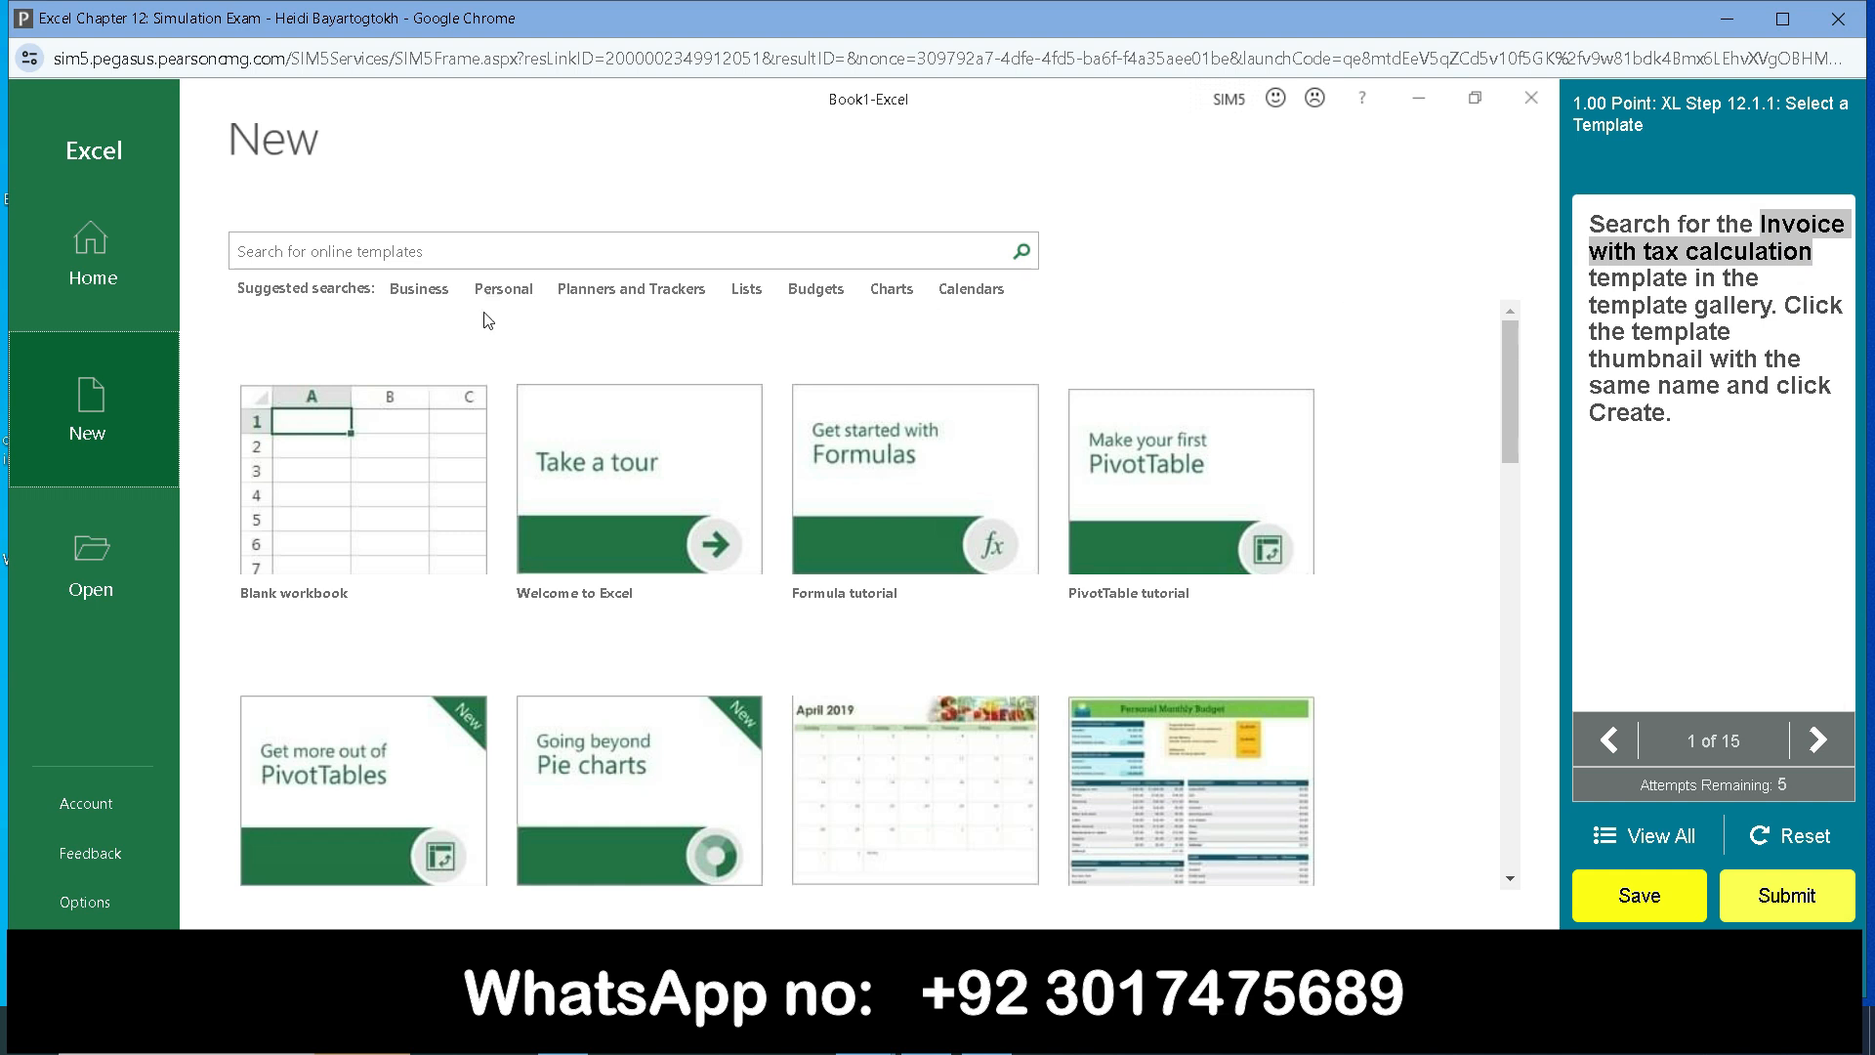
pyautogui.click(328, 256)
pyautogui.hotkey('ctrl', 'v')
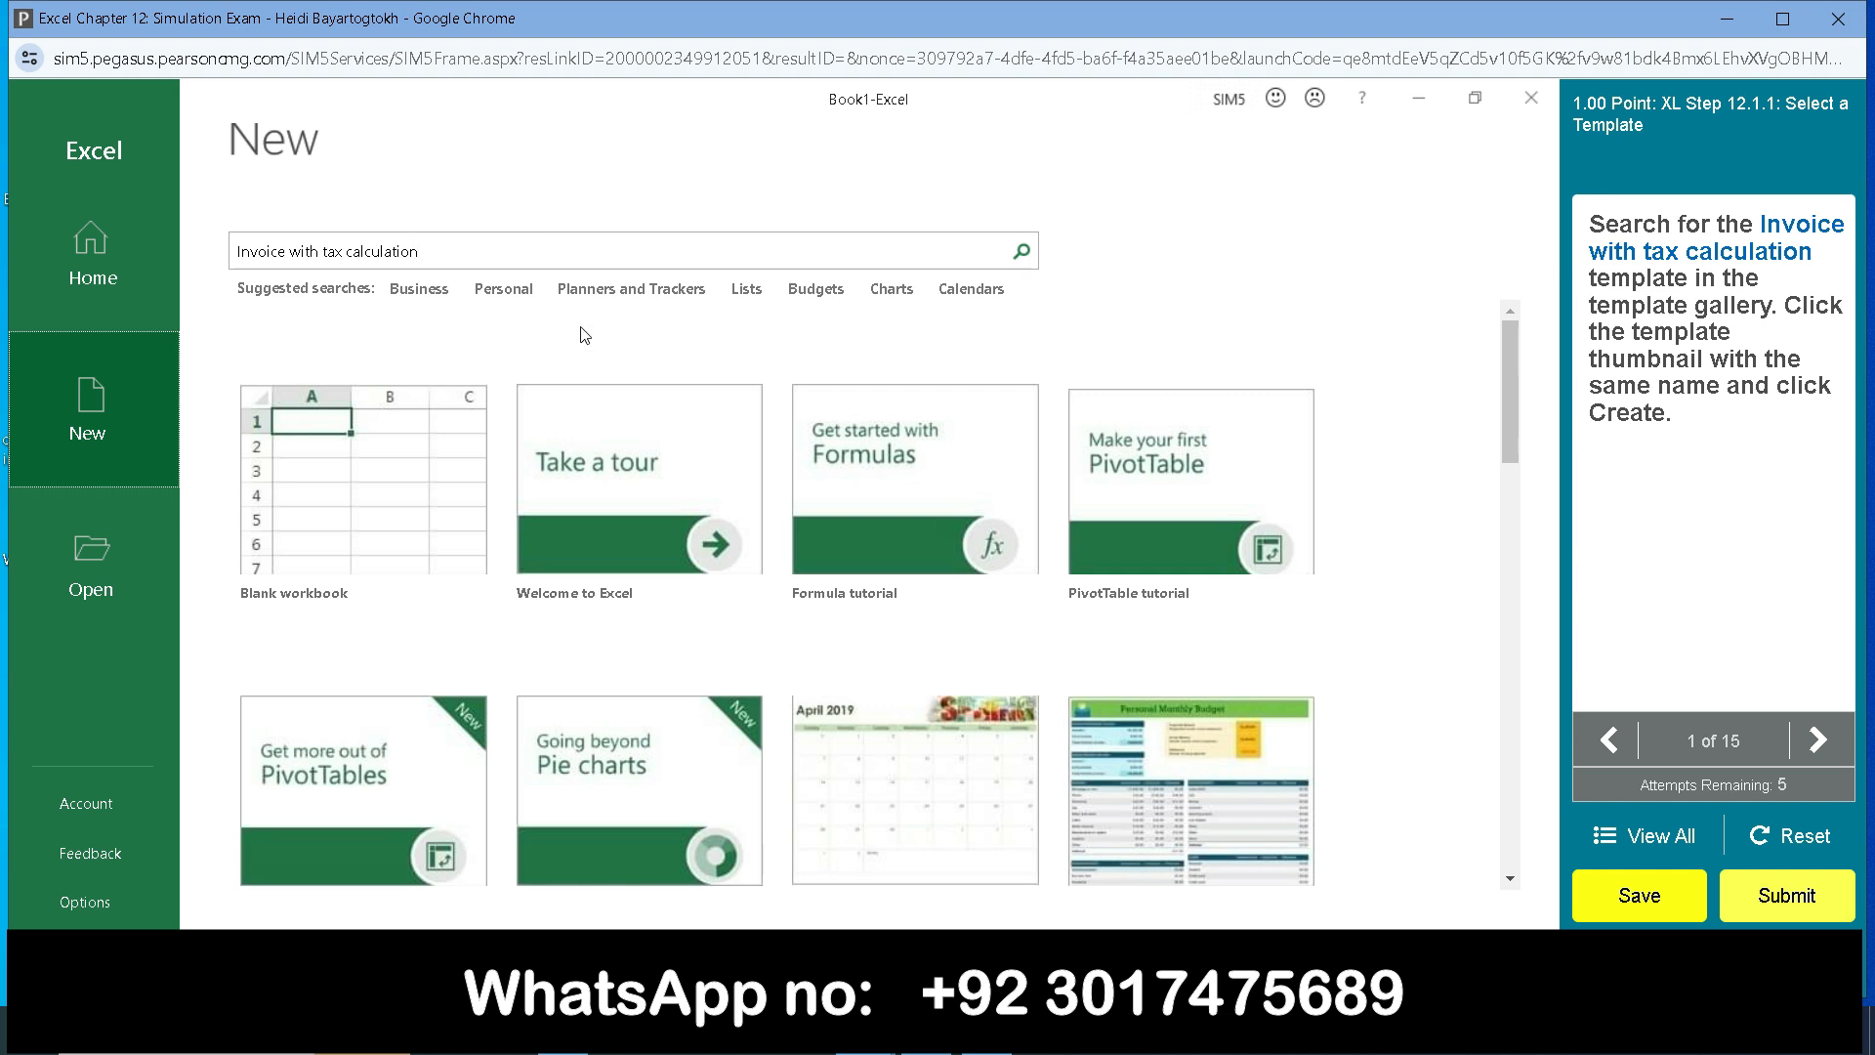
pyautogui.press('Return')
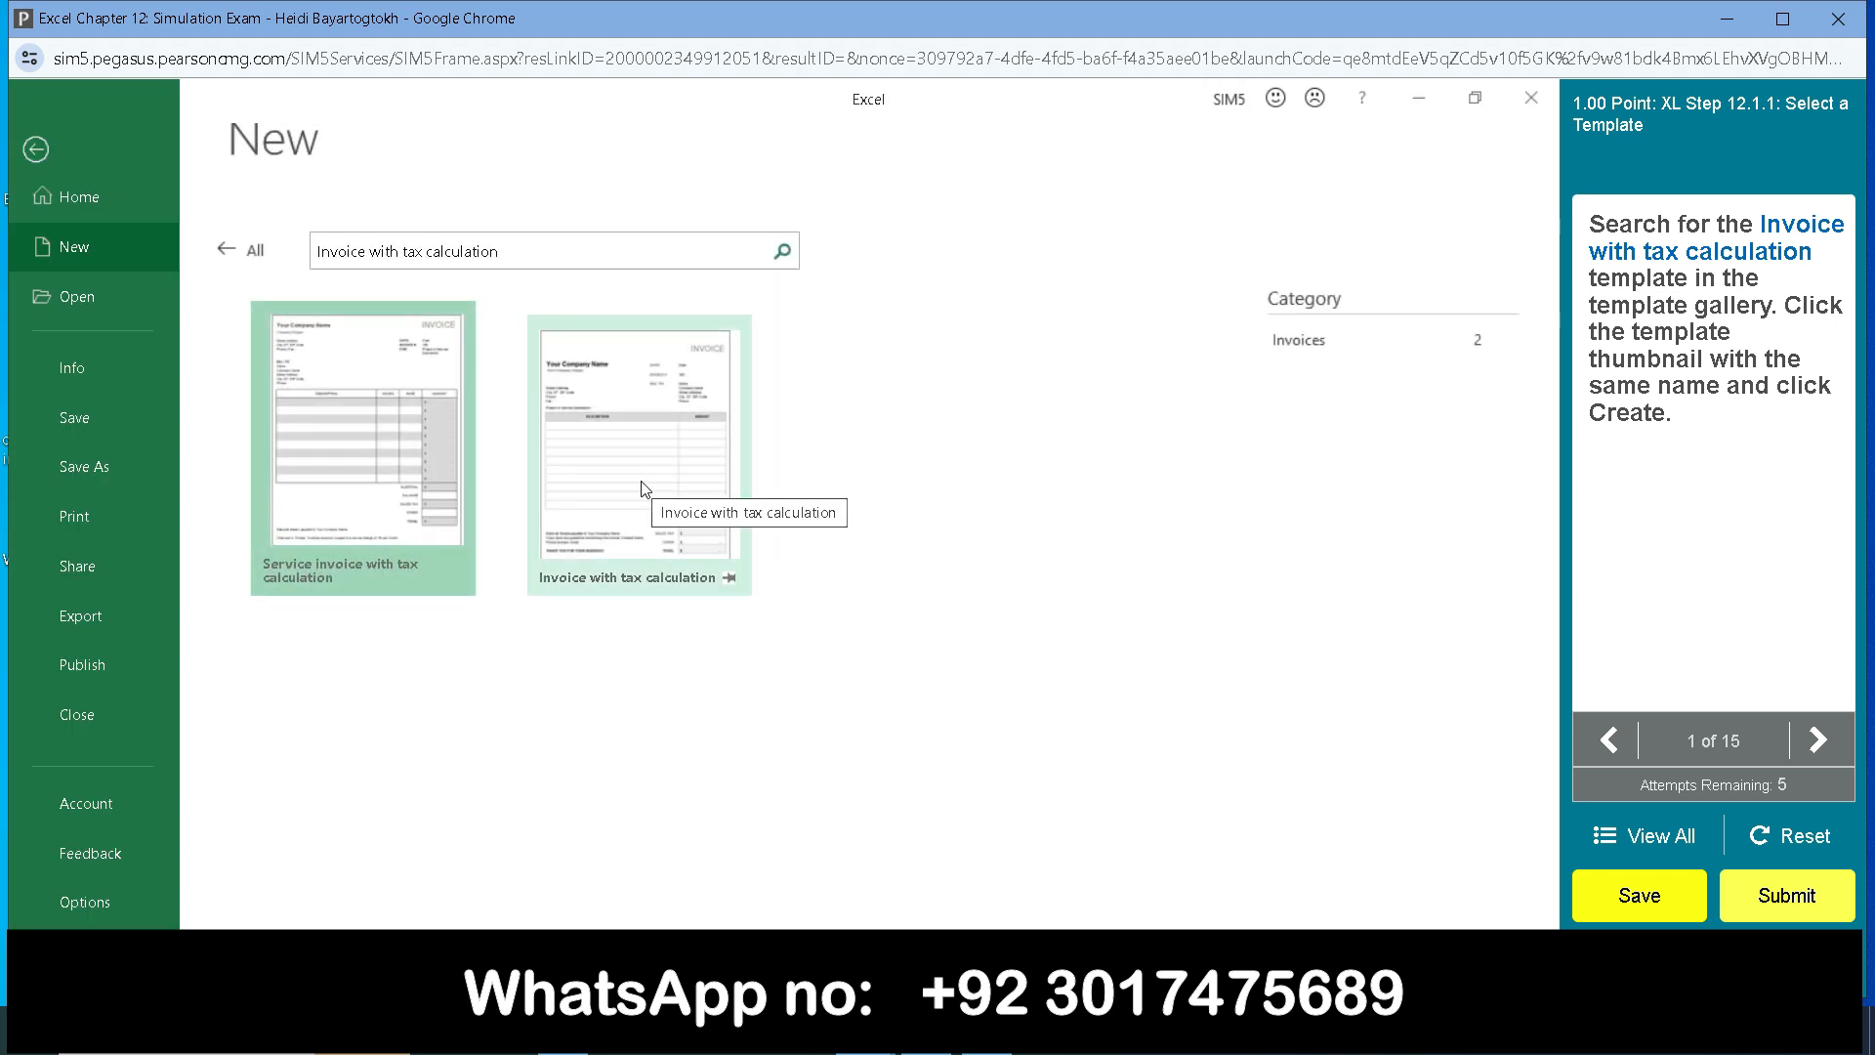
pyautogui.rightClick(638, 495)
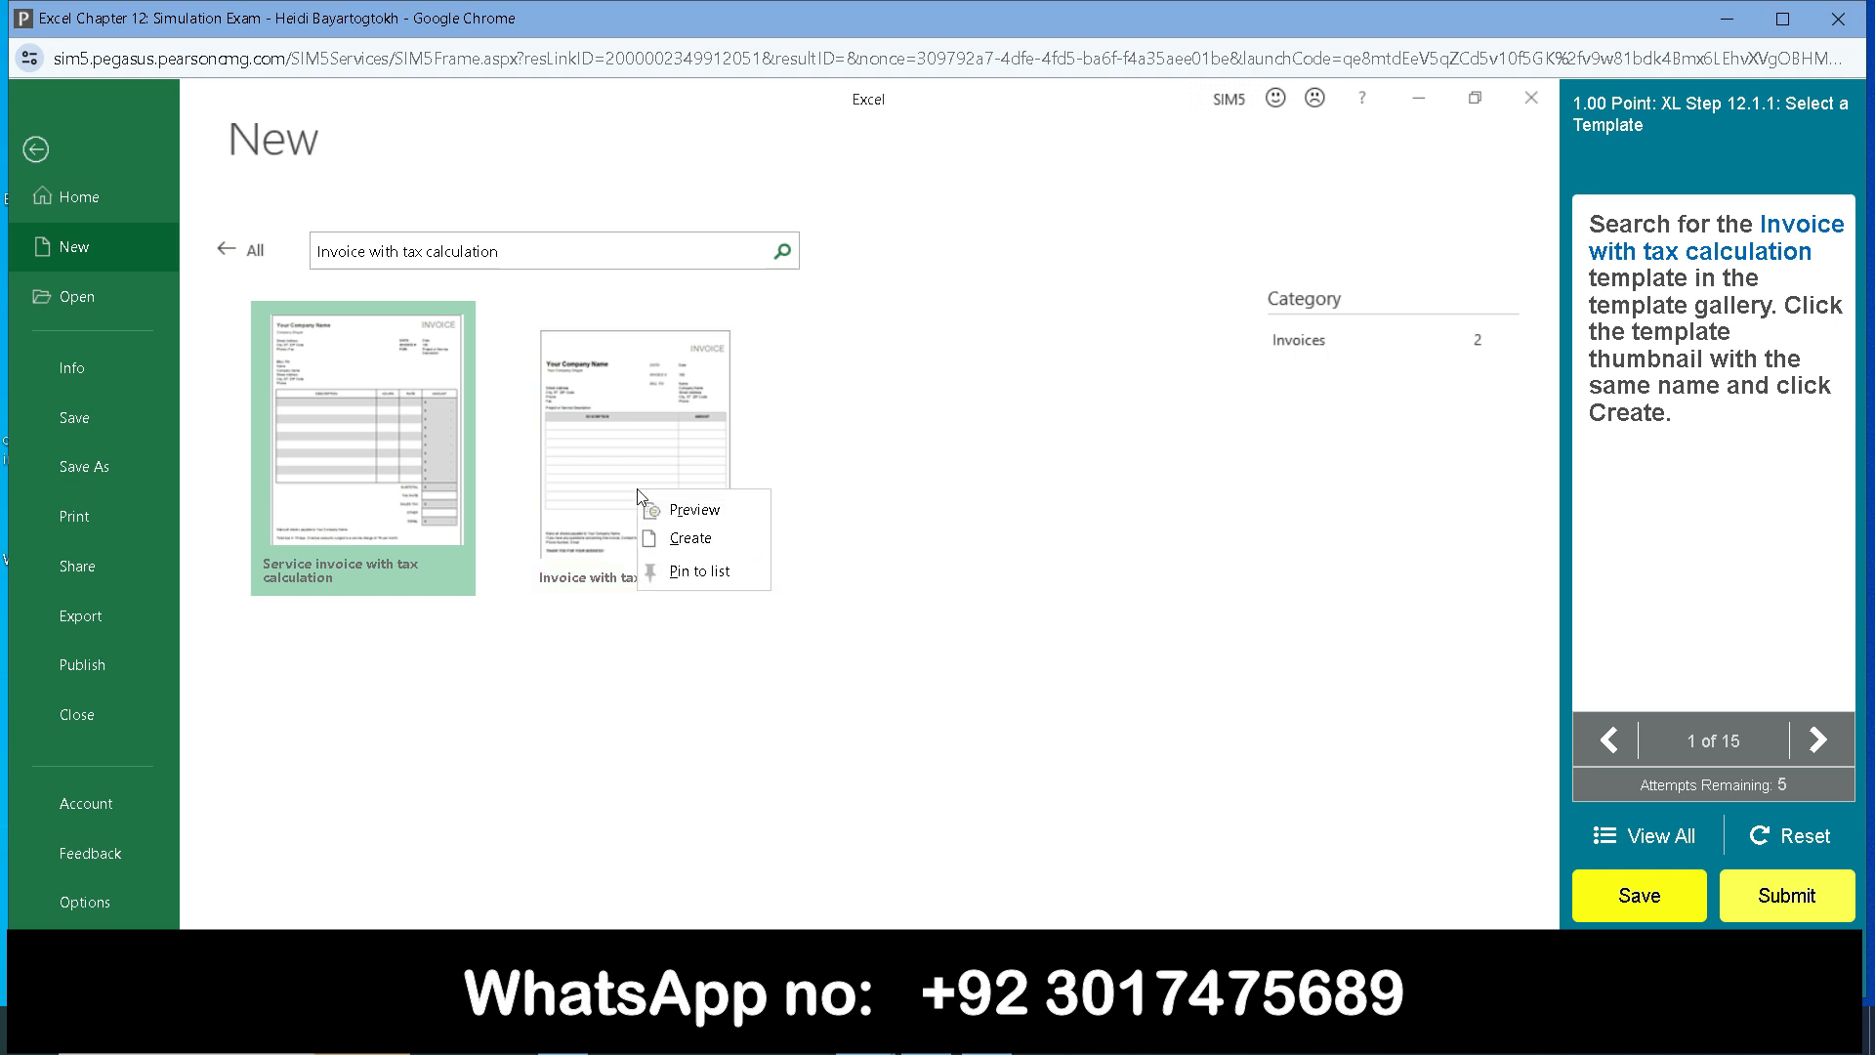
pyautogui.click(674, 536)
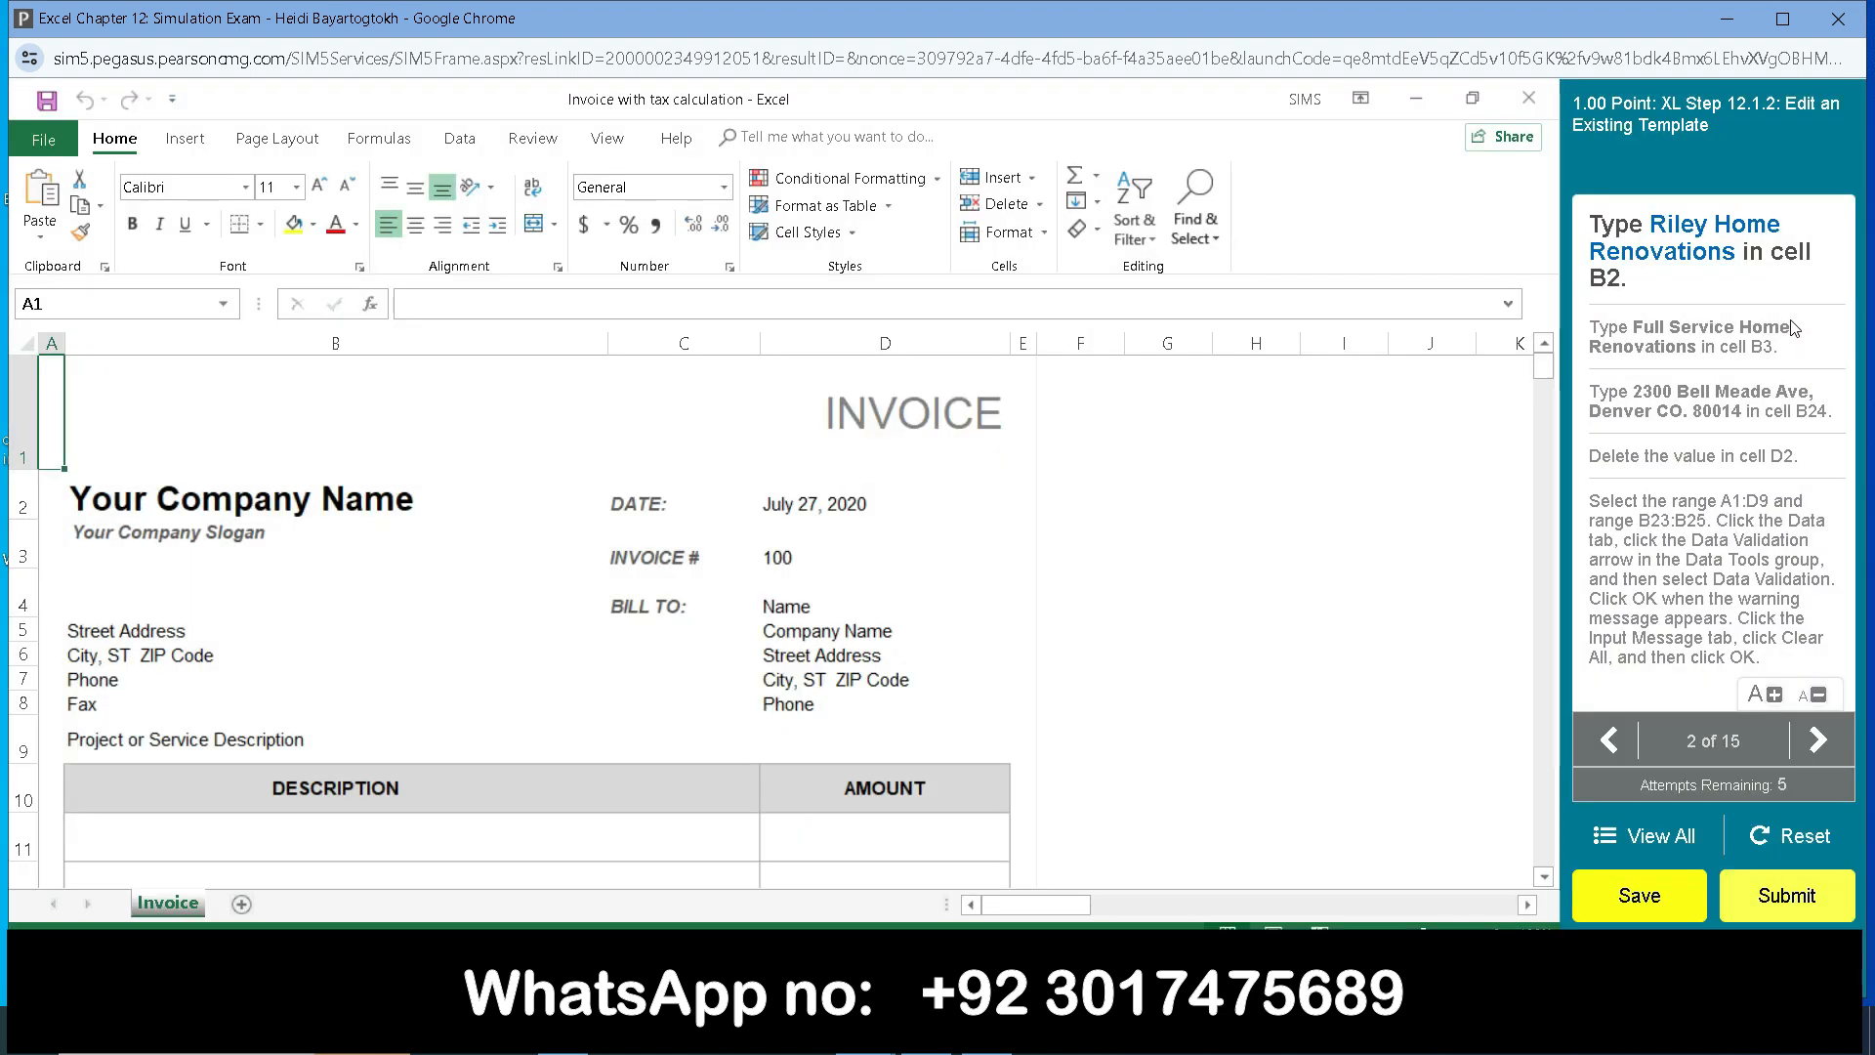
# Replace the company name placeholder in cell B2 with "Riley Home Renovations".
pyautogui.moveTo(1655, 231); pyautogui.dragTo(1735, 265)
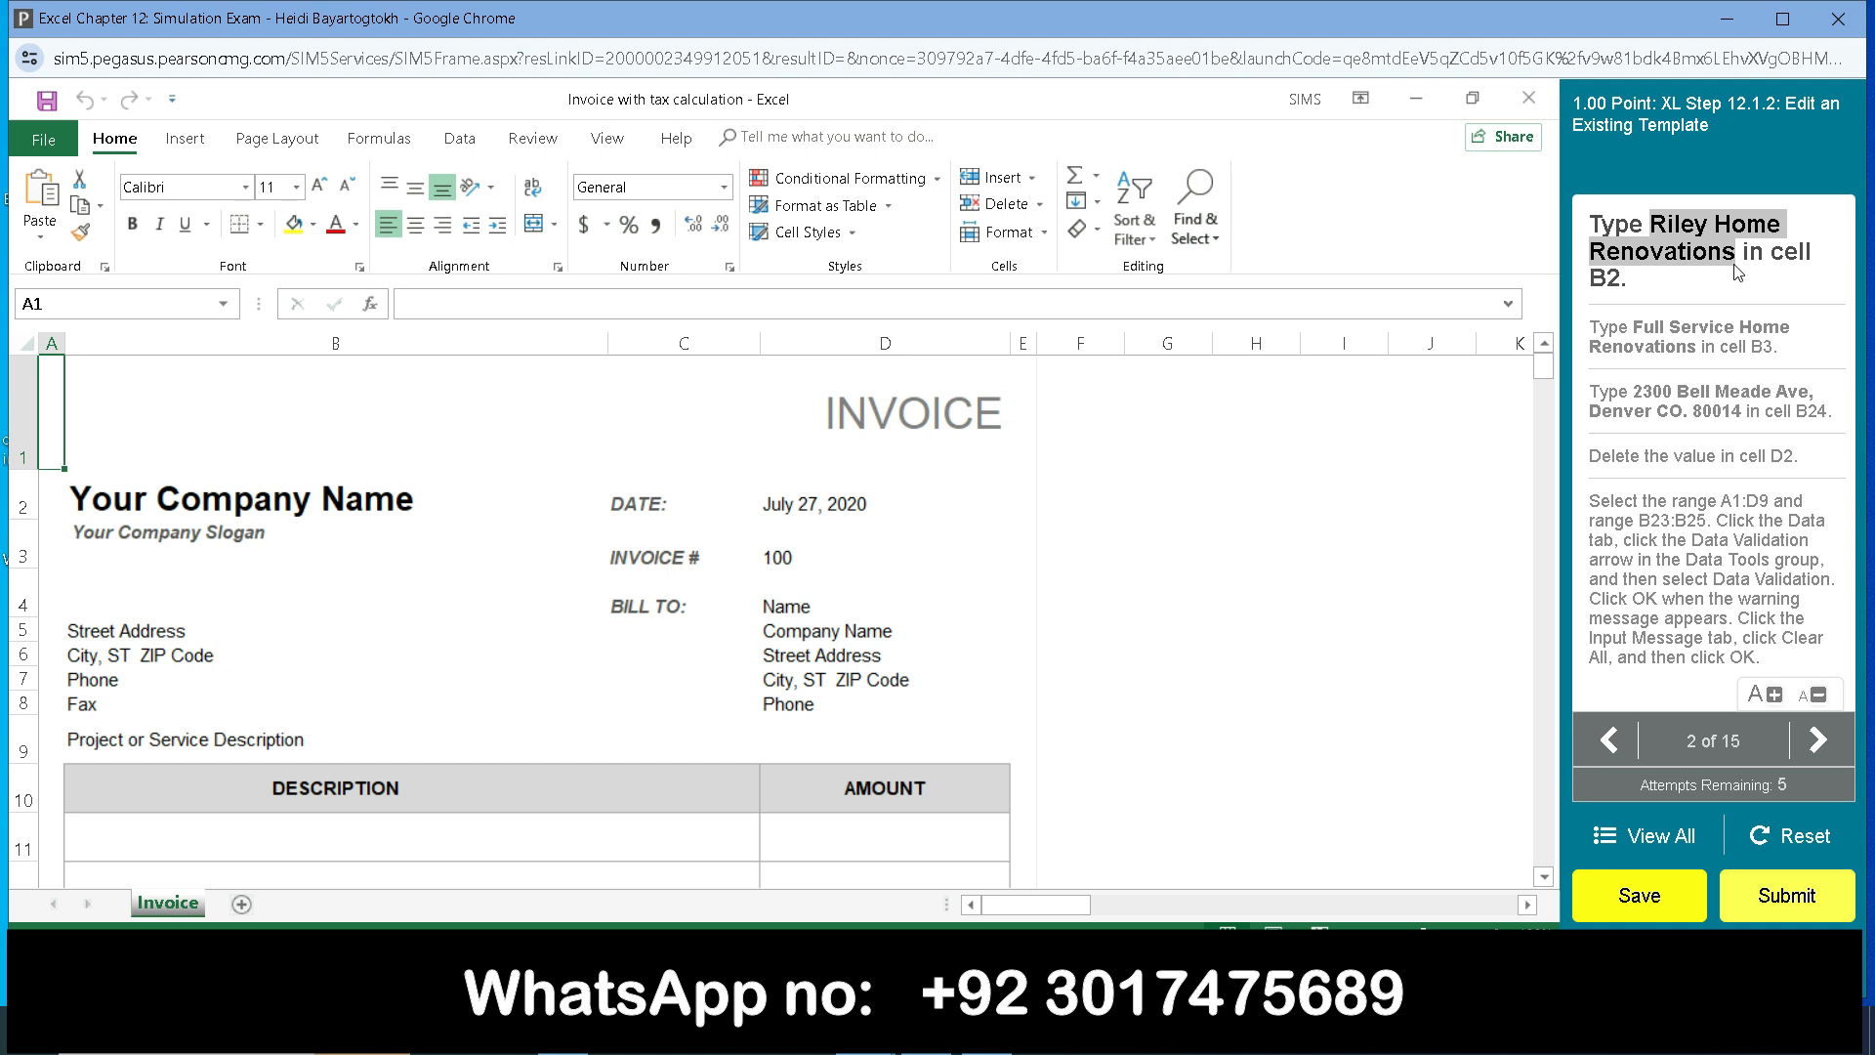
pyautogui.click(322, 503)
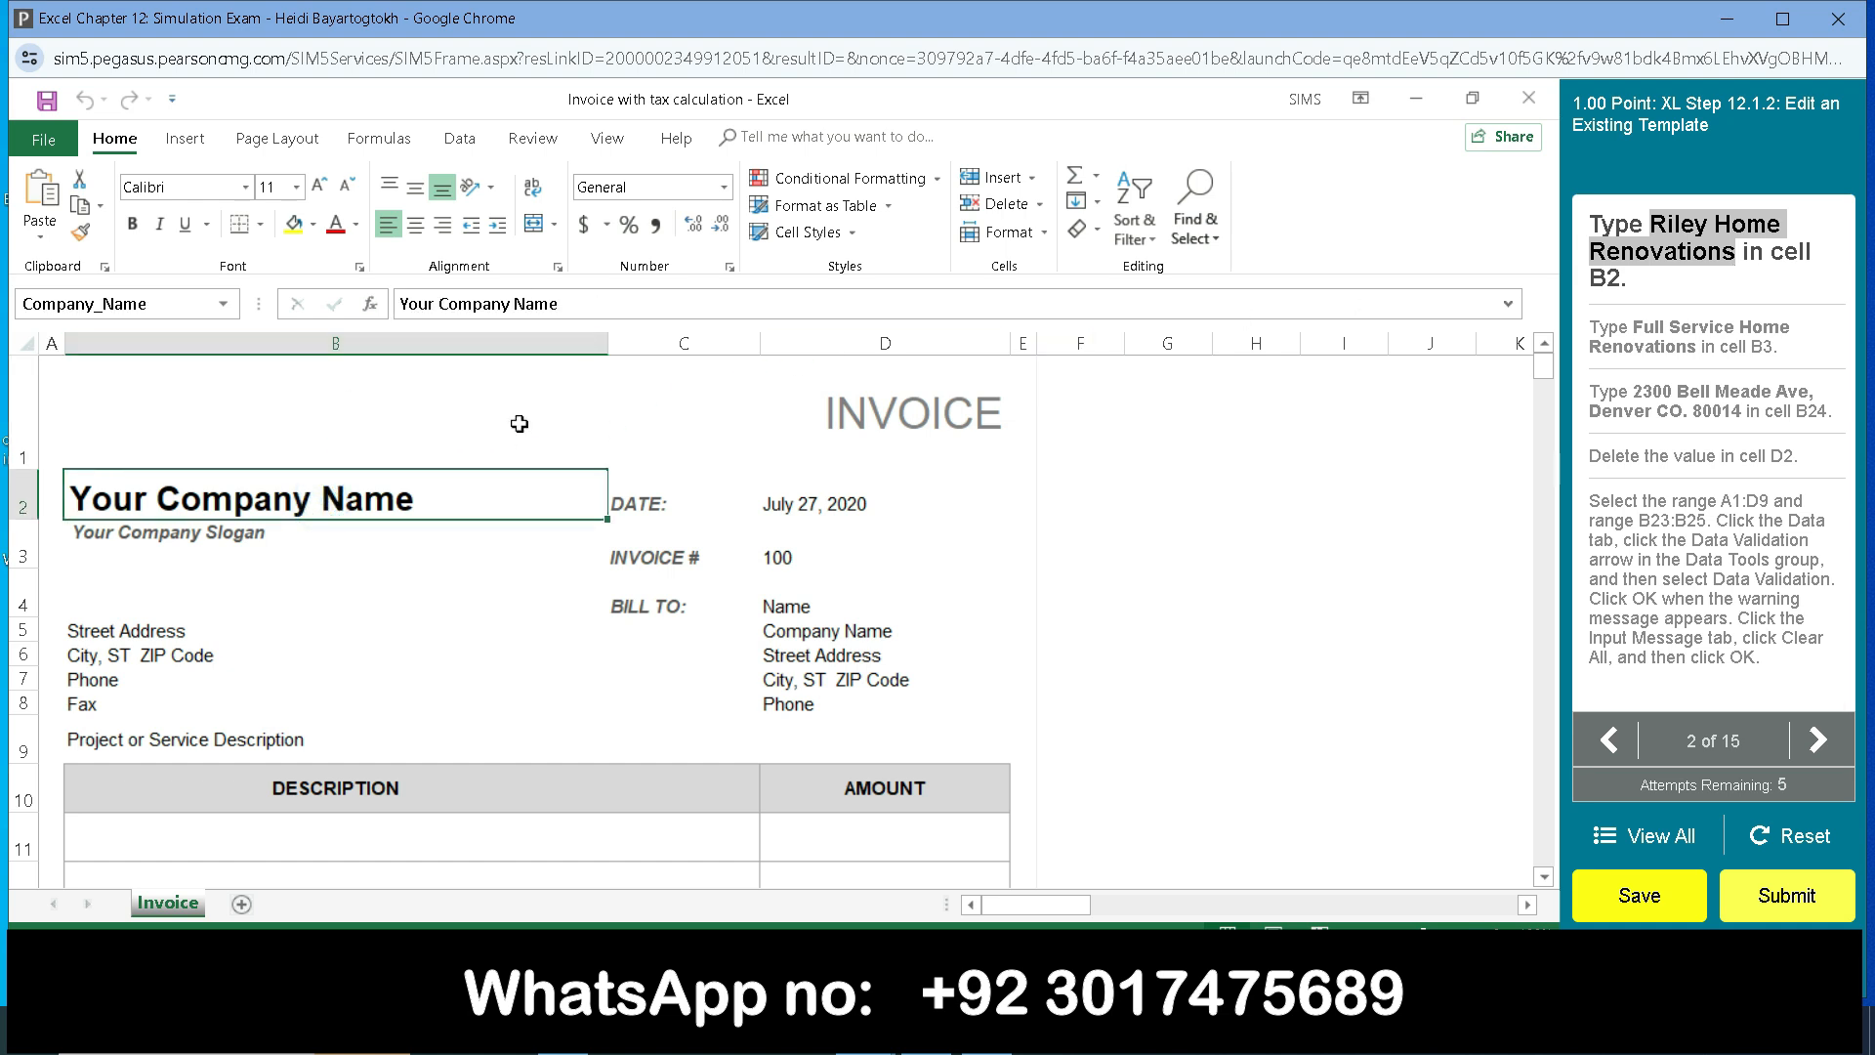
pyautogui.click(420, 444)
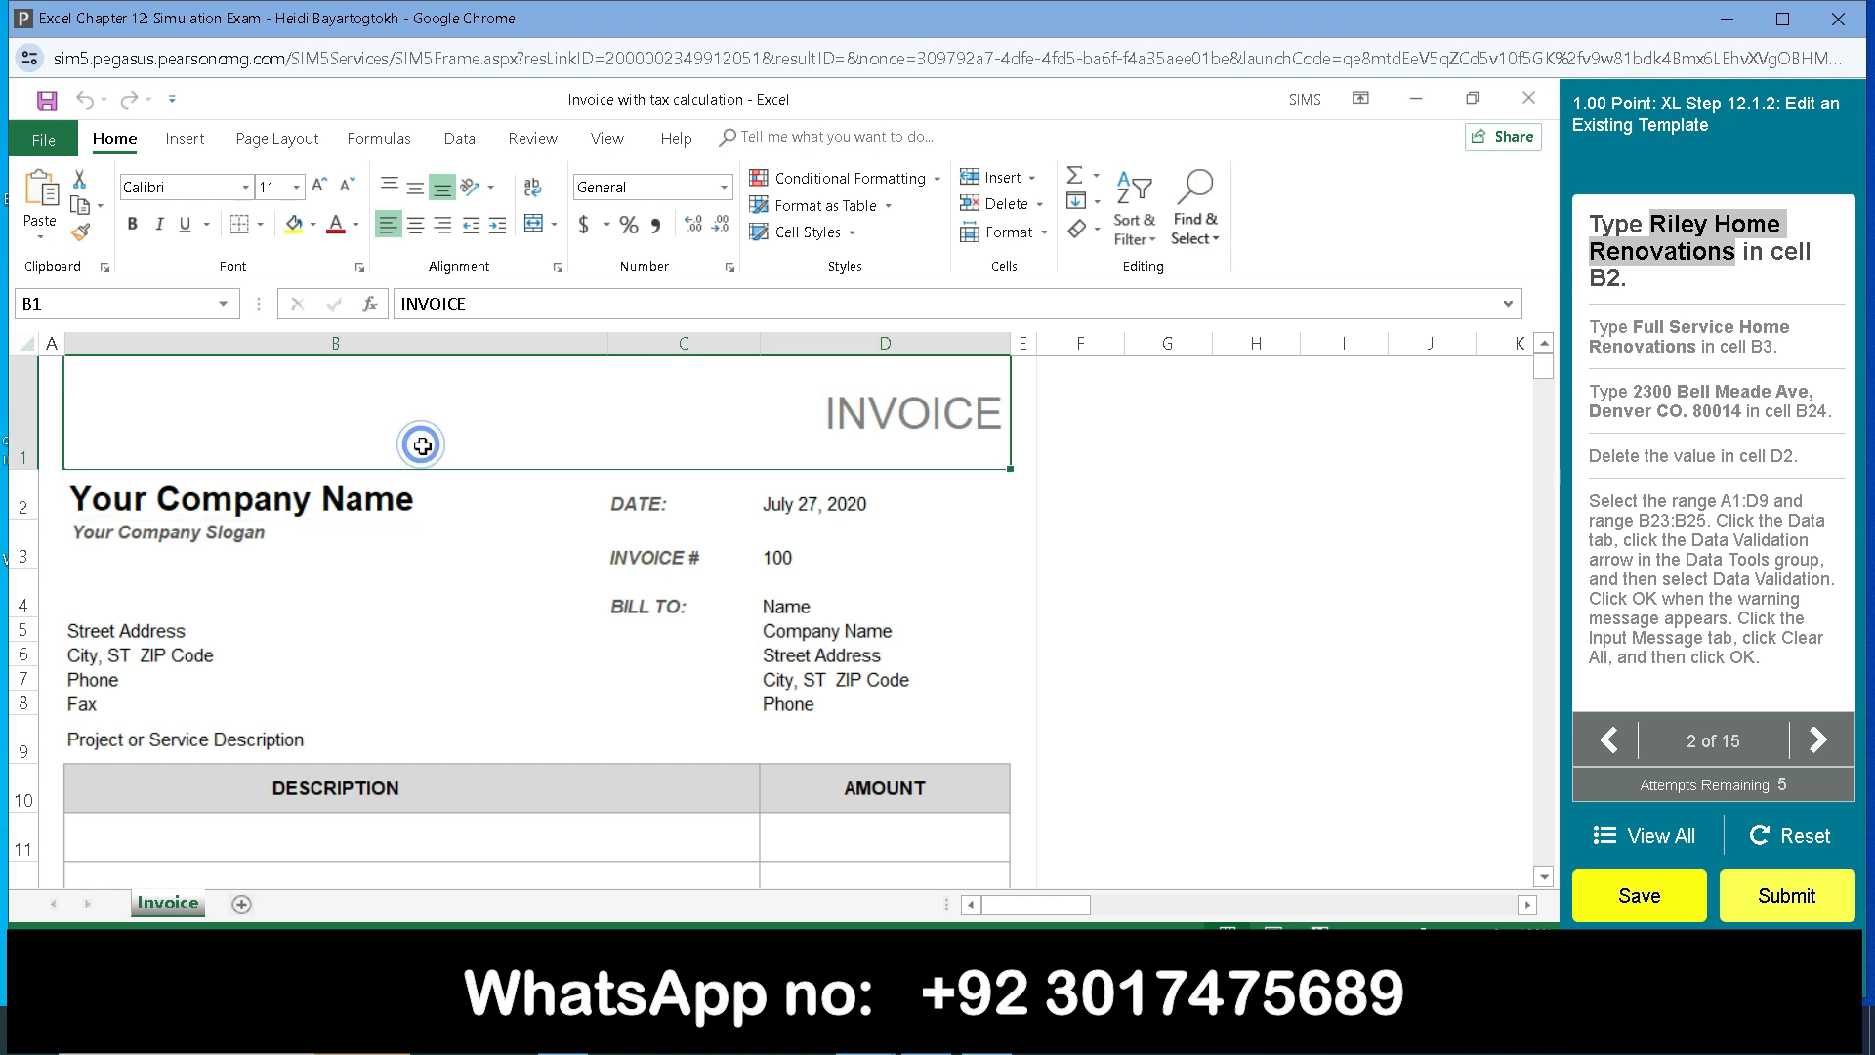
pyautogui.click(394, 494)
pyautogui.click(568, 308)
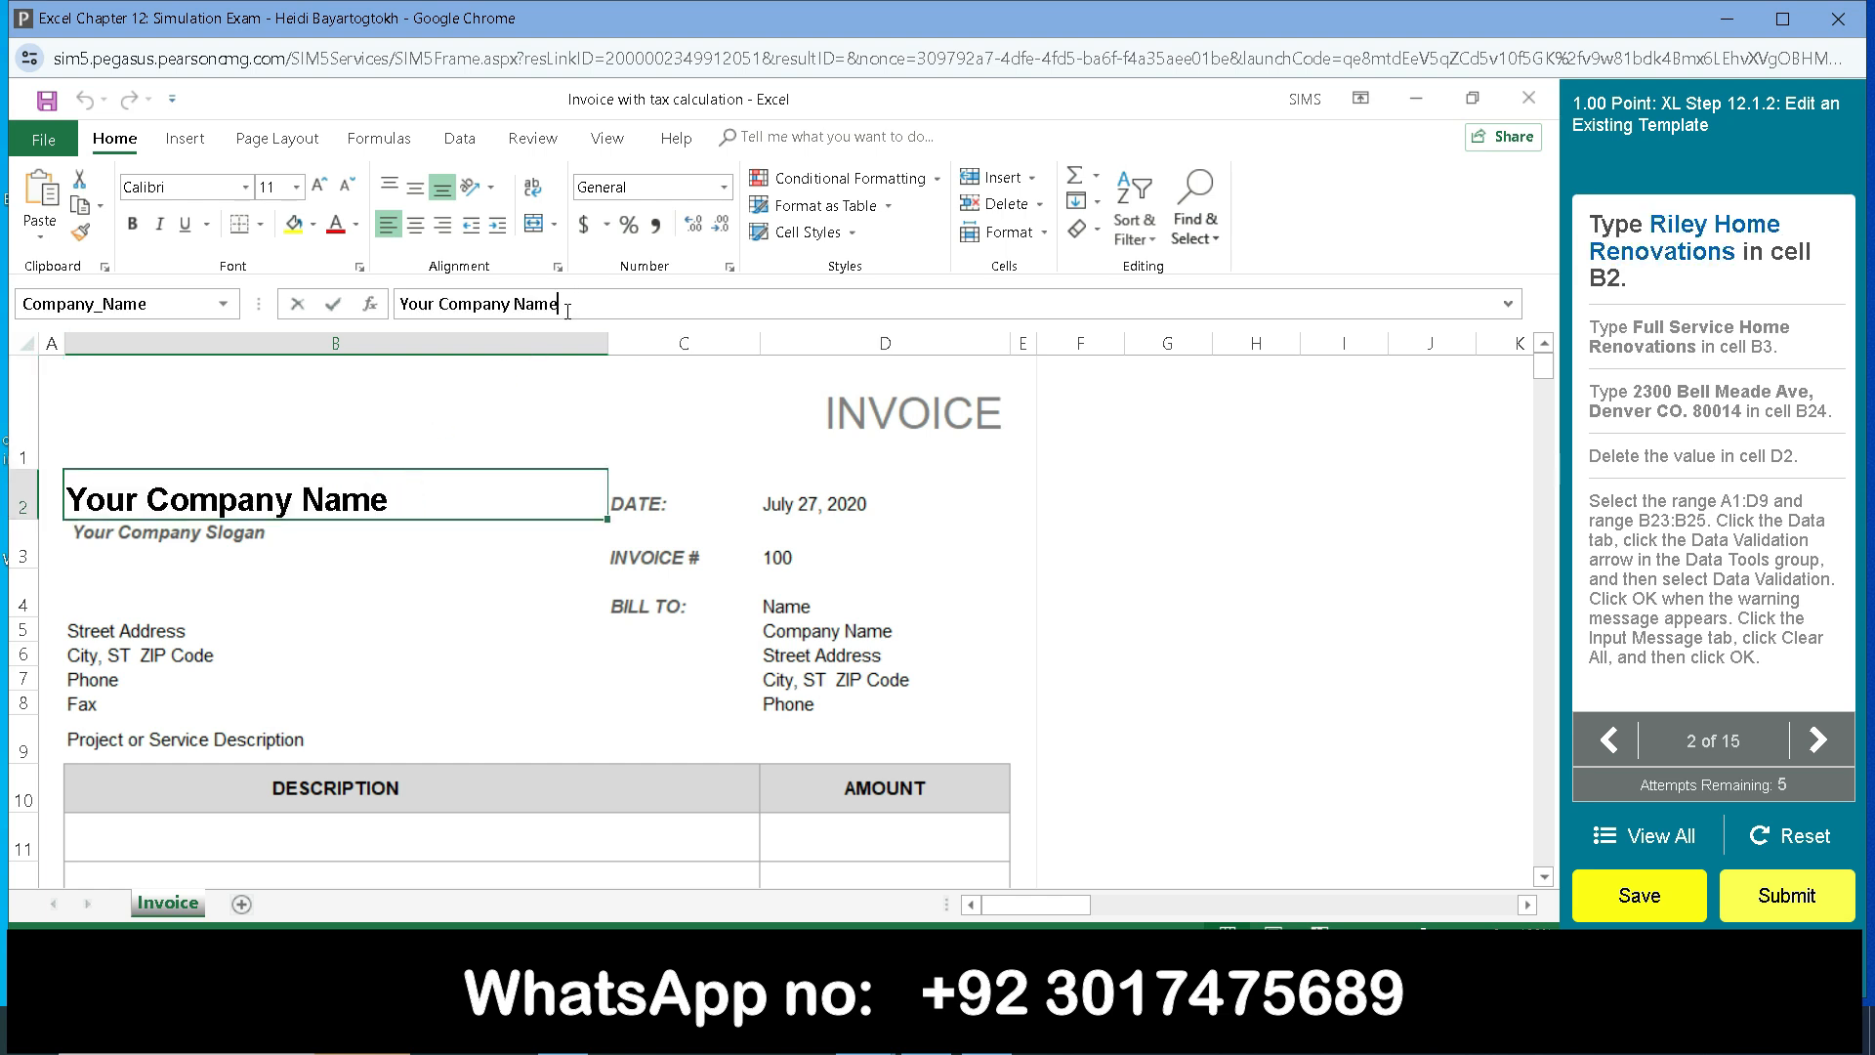
pyautogui.tripleClick(568, 308)
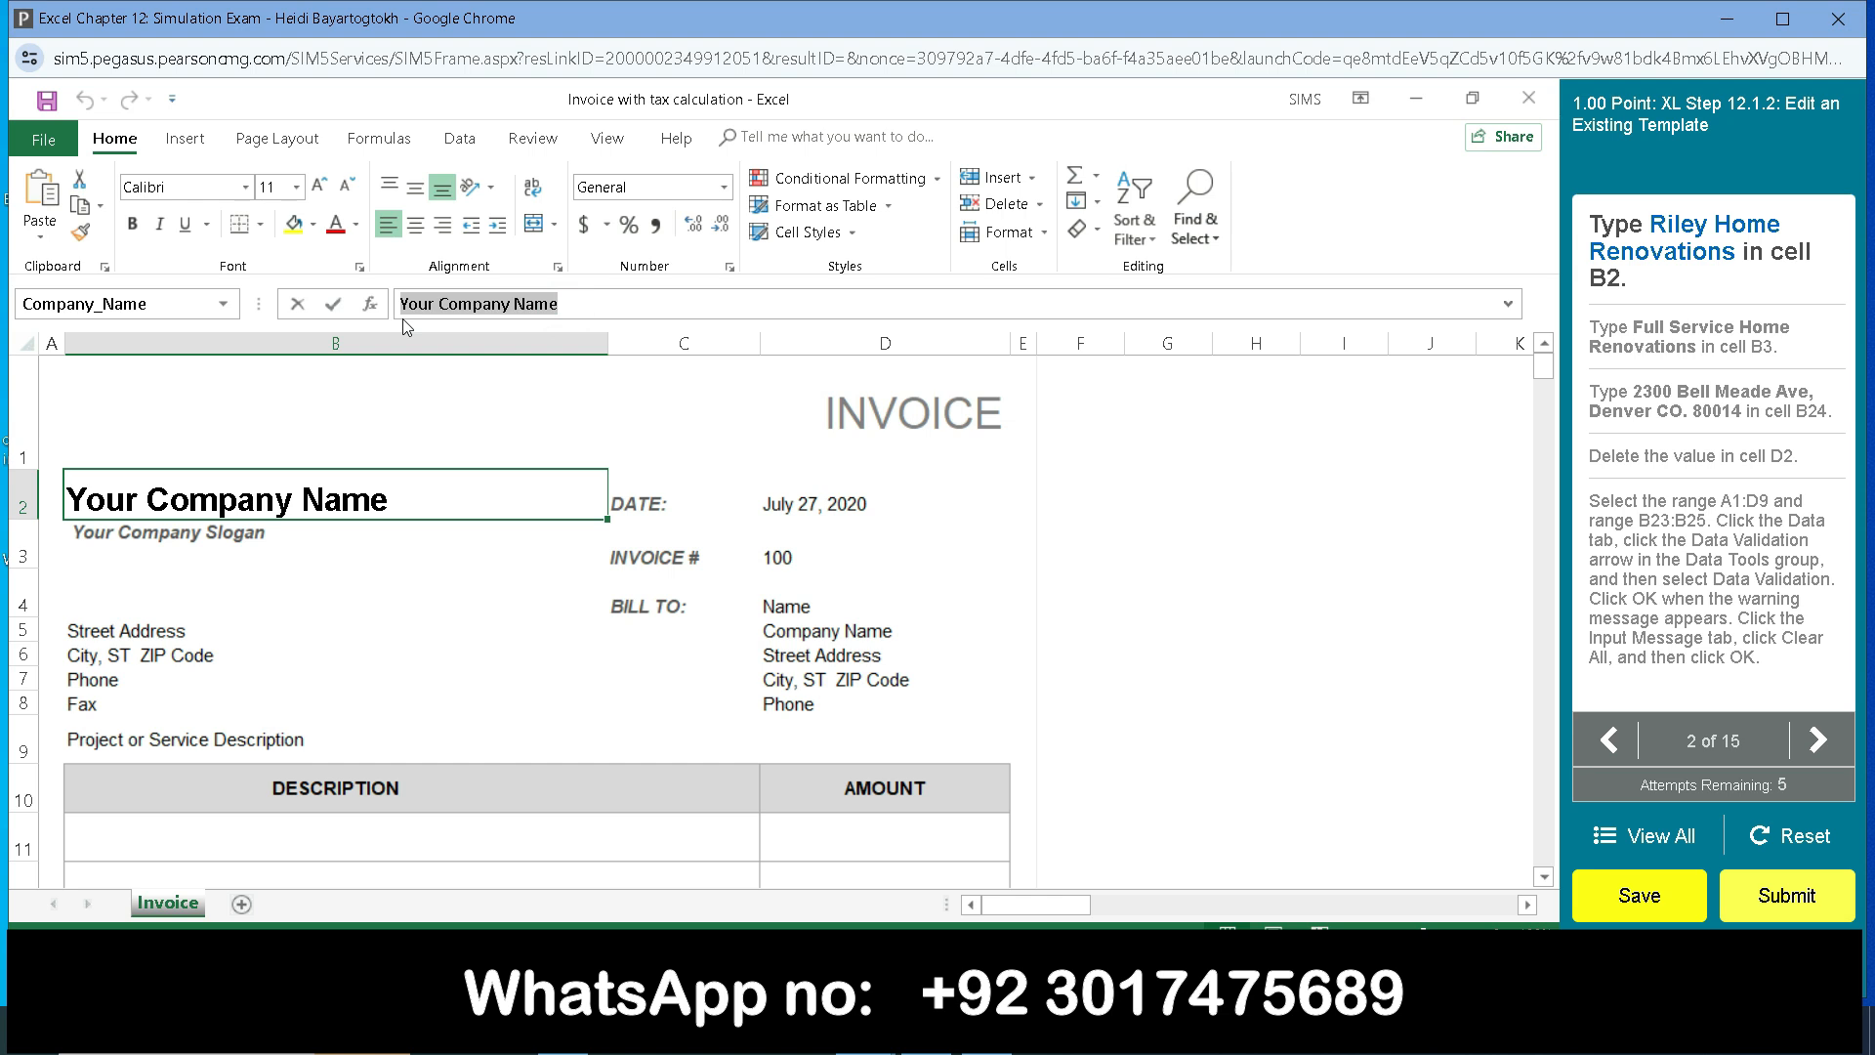
pyautogui.write('Riley Home Renovations')
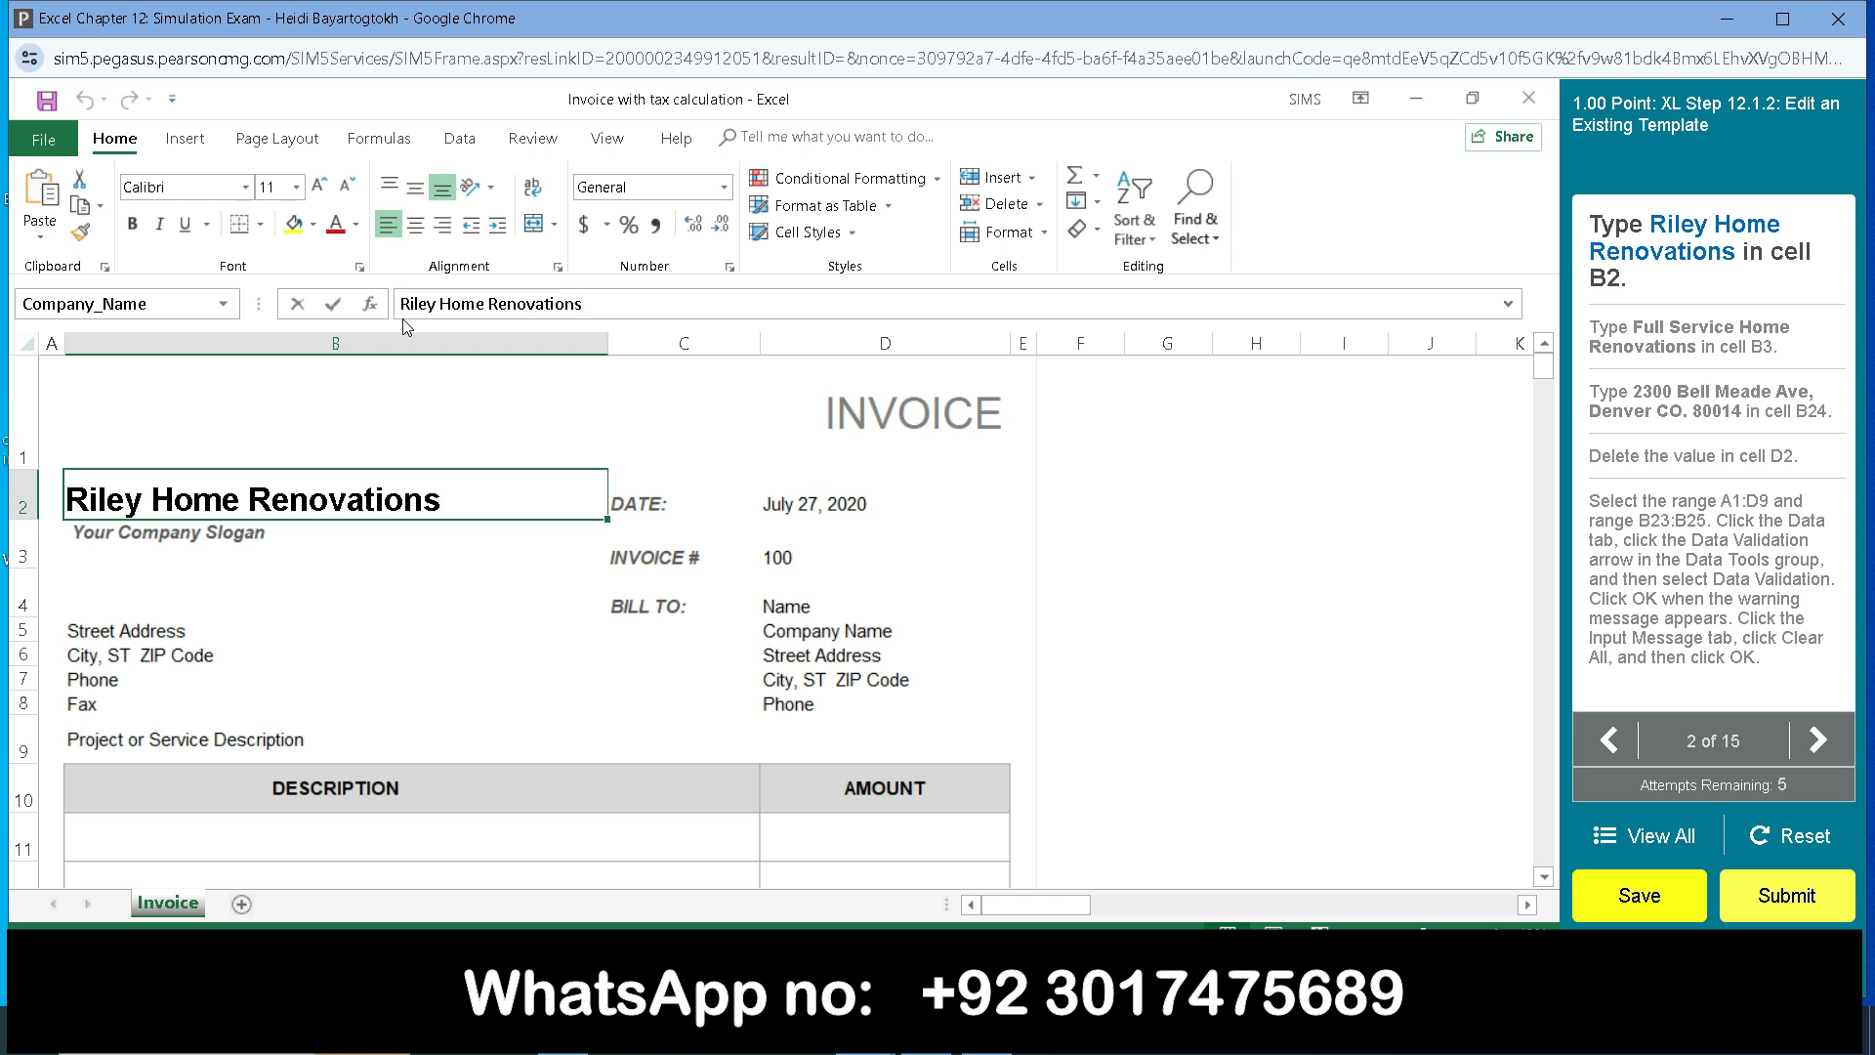
pyautogui.press('Return')
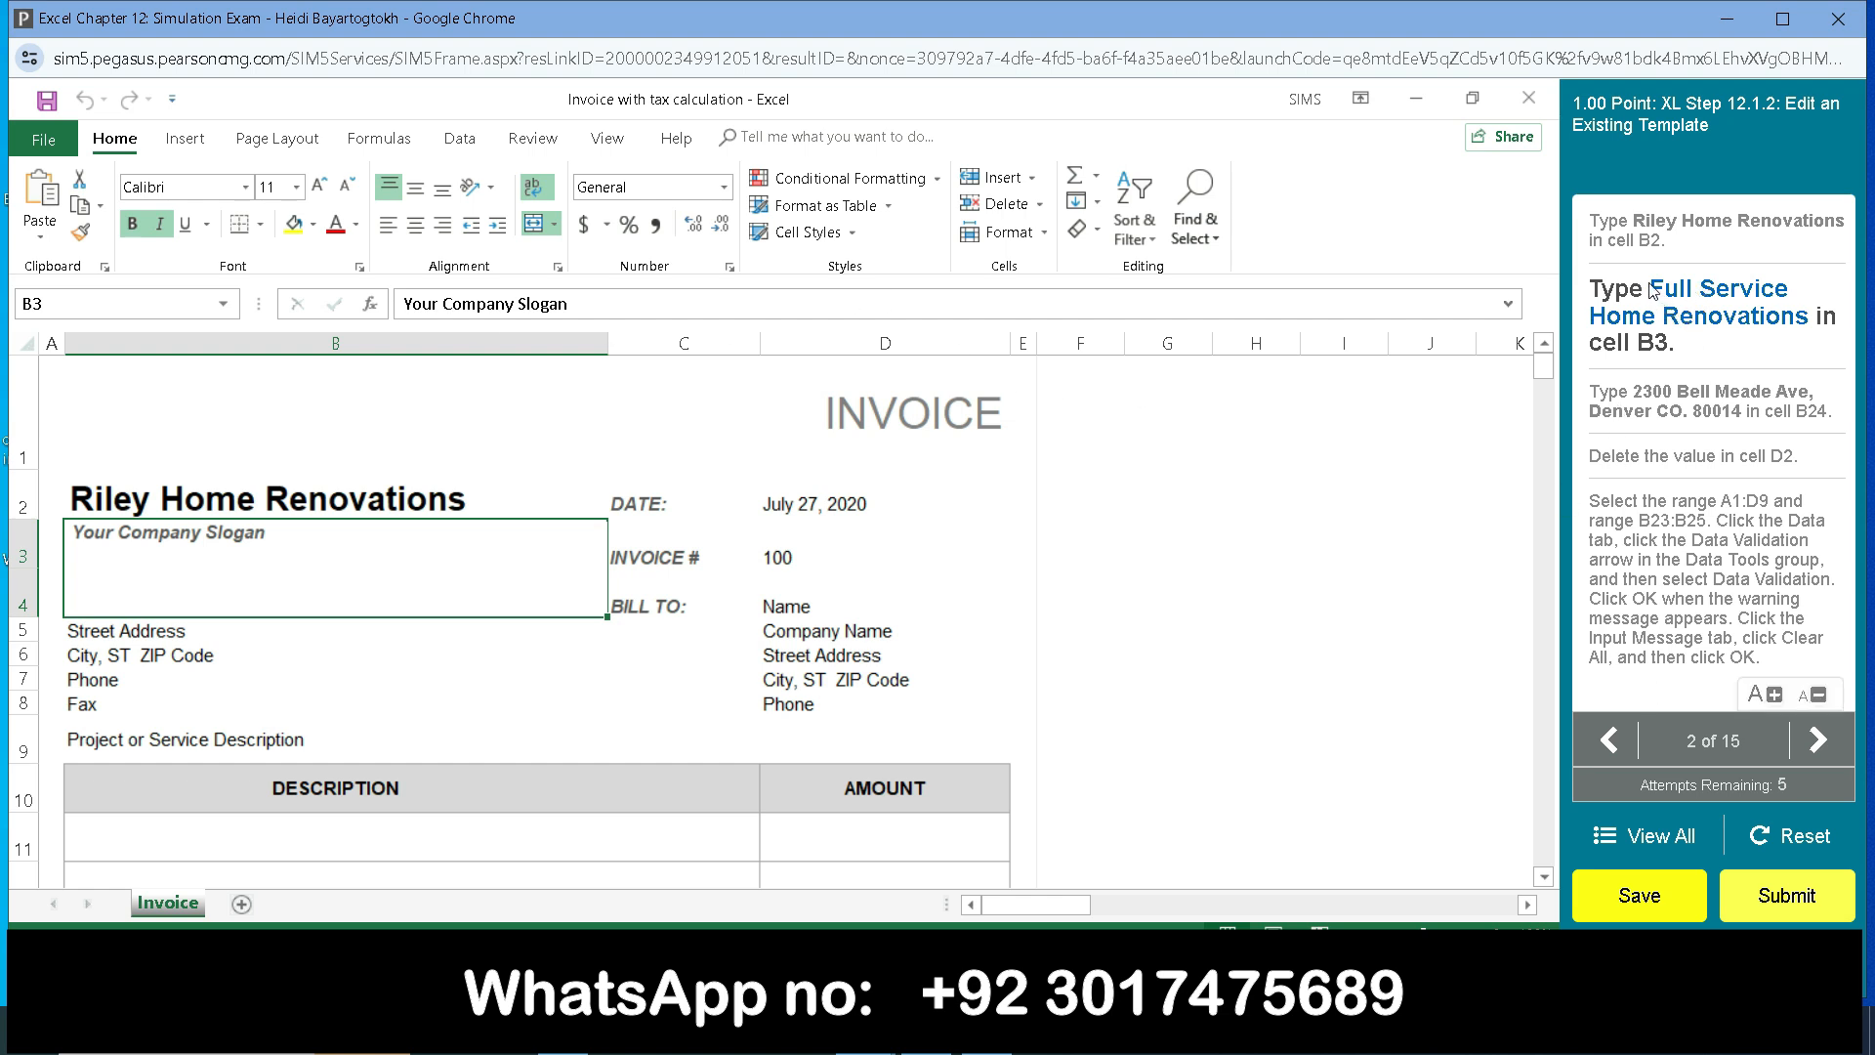
# Try to replace the slogan in cell B3 with "Full Service Home Renovations" copied from the task instructions.
pyautogui.moveTo(1650, 285); pyautogui.dragTo(1811, 332)
pyautogui.hotkey('ctrl', 'c')
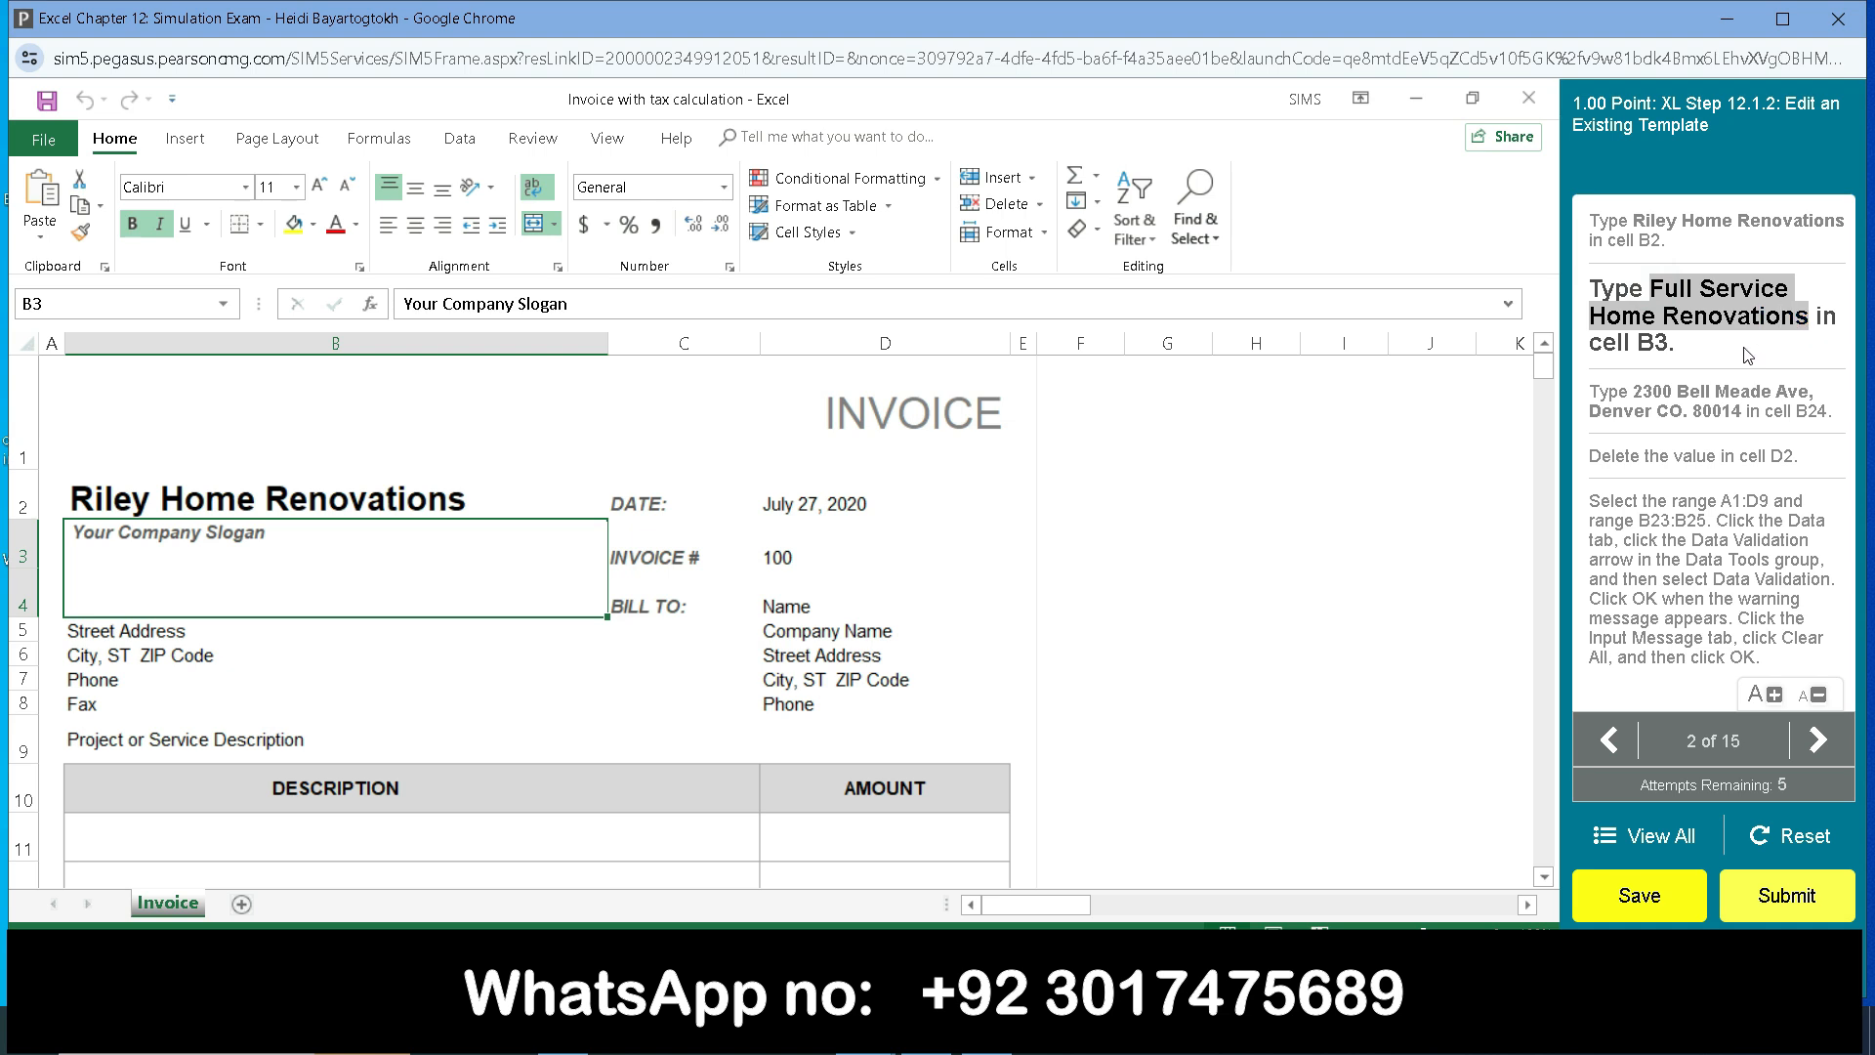
pyautogui.moveTo(585, 304); pyautogui.dragTo(396, 307)
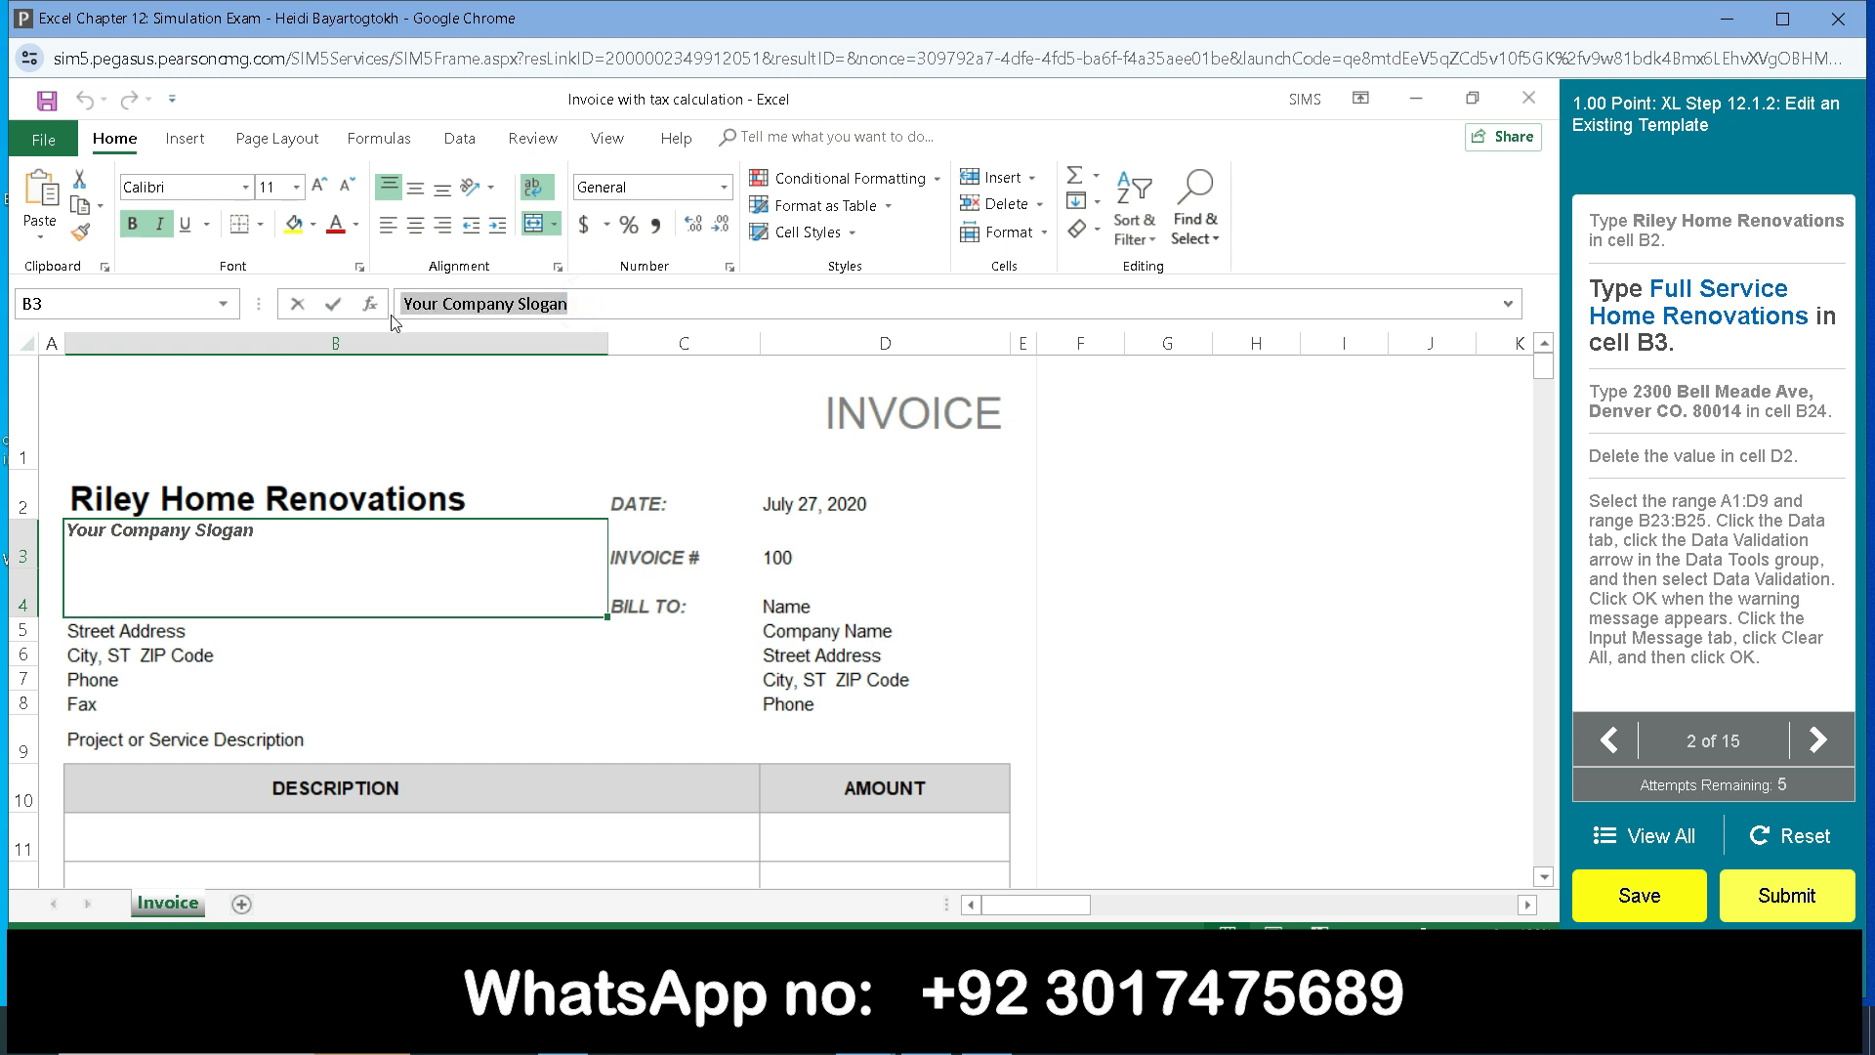
pyautogui.hotkey('ctrl', 'v')
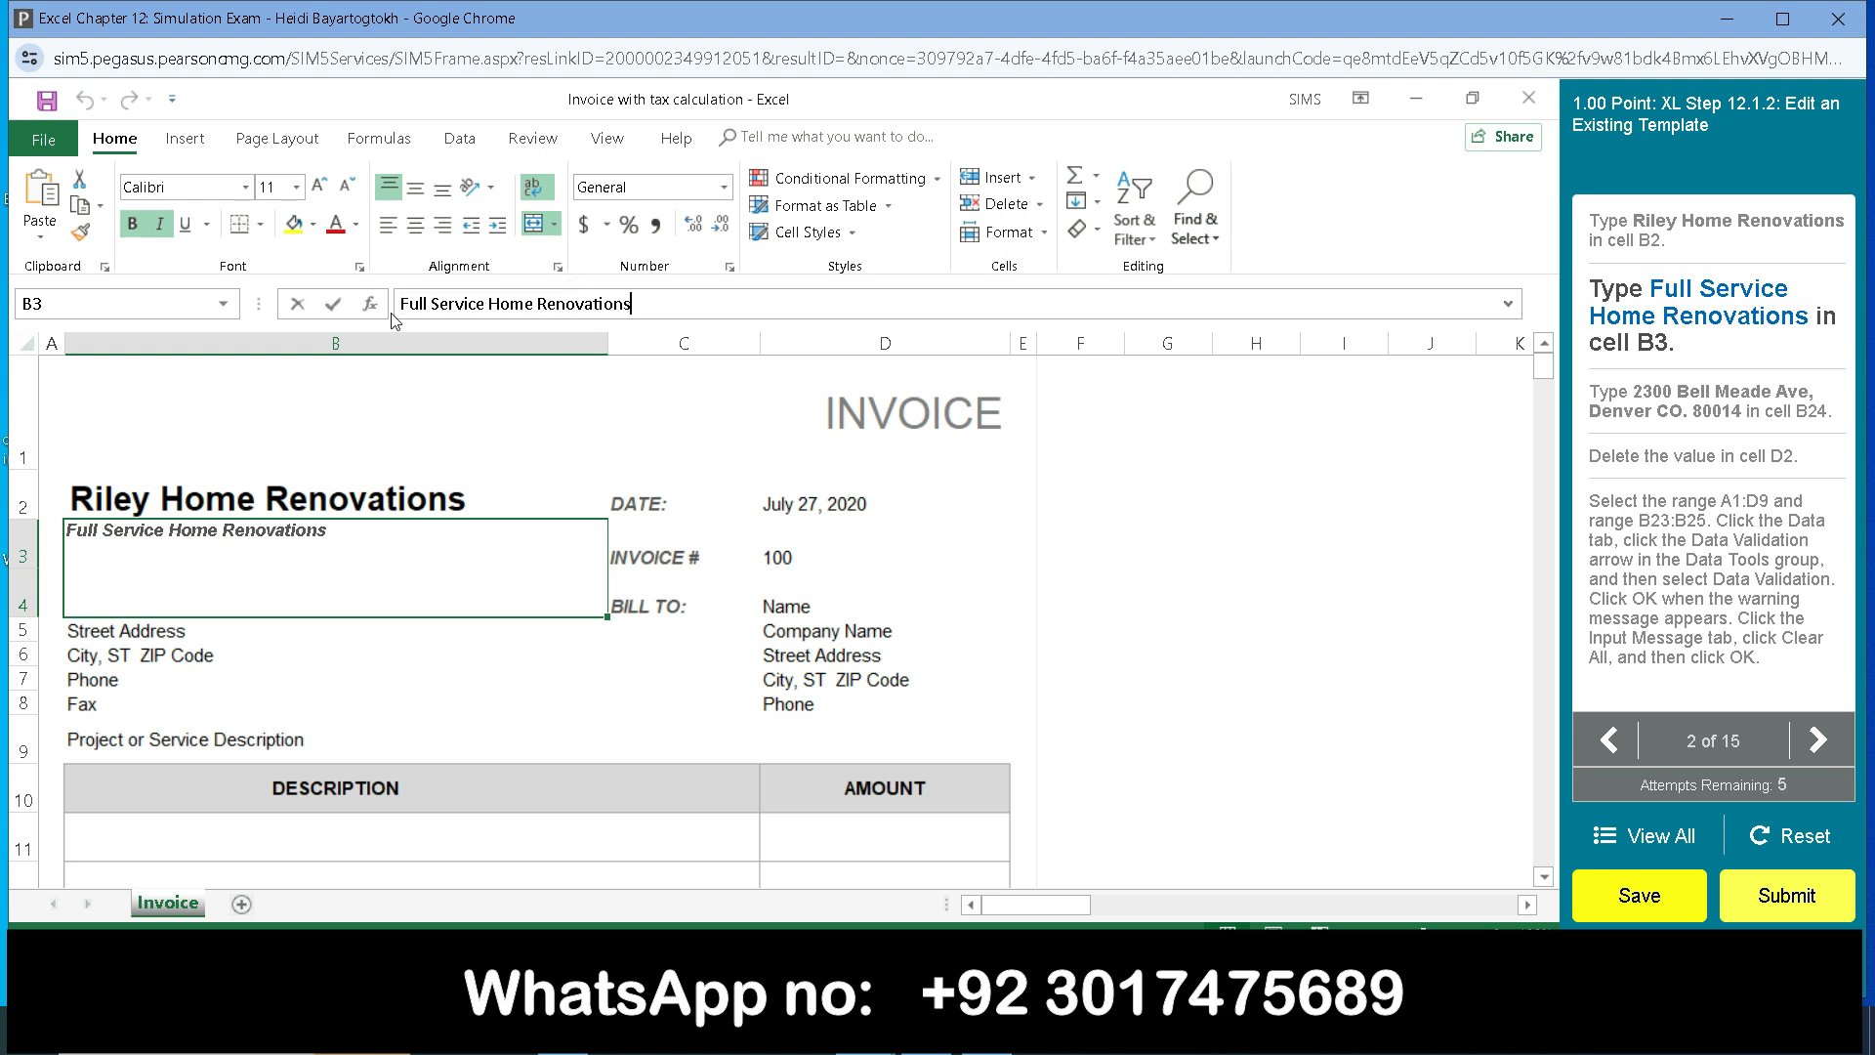
pyautogui.press('Return')
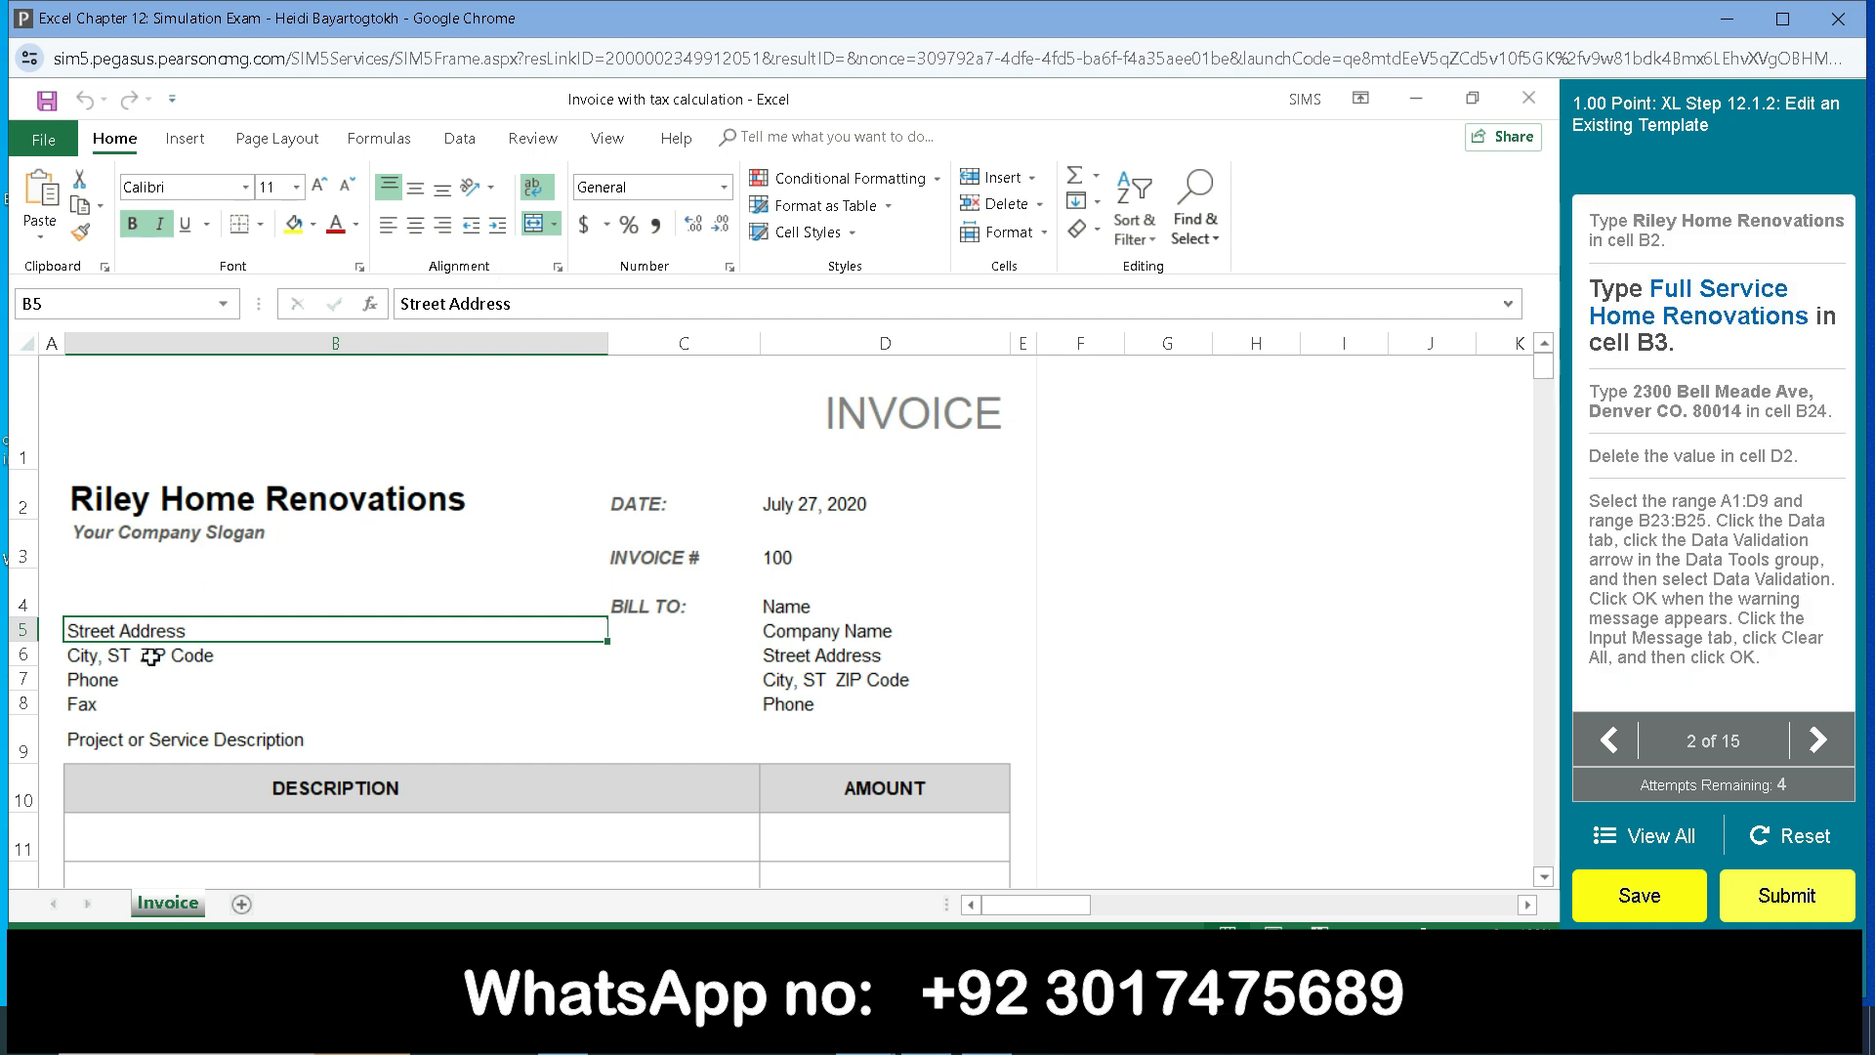
# Enter "Full Service Home Renovations" as the company slogan in cell B3.
pyautogui.click(162, 614)
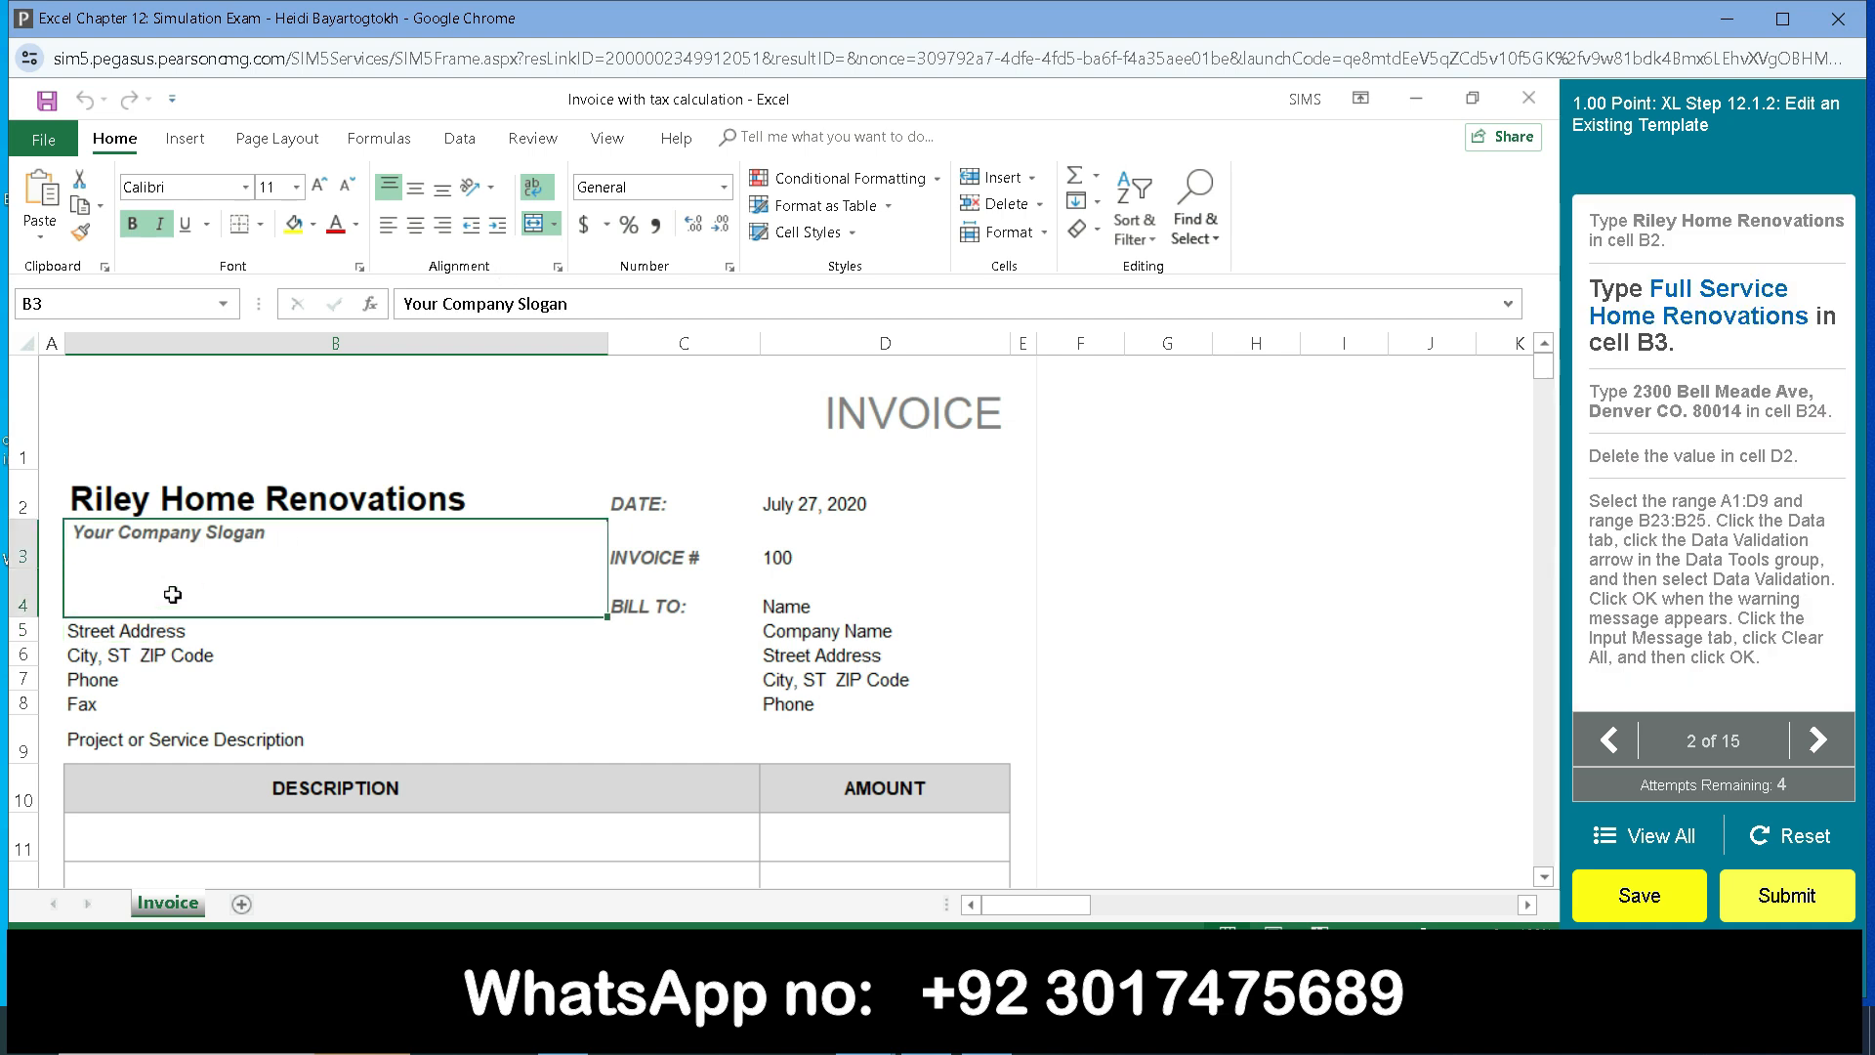
pyautogui.tripleClick(588, 306)
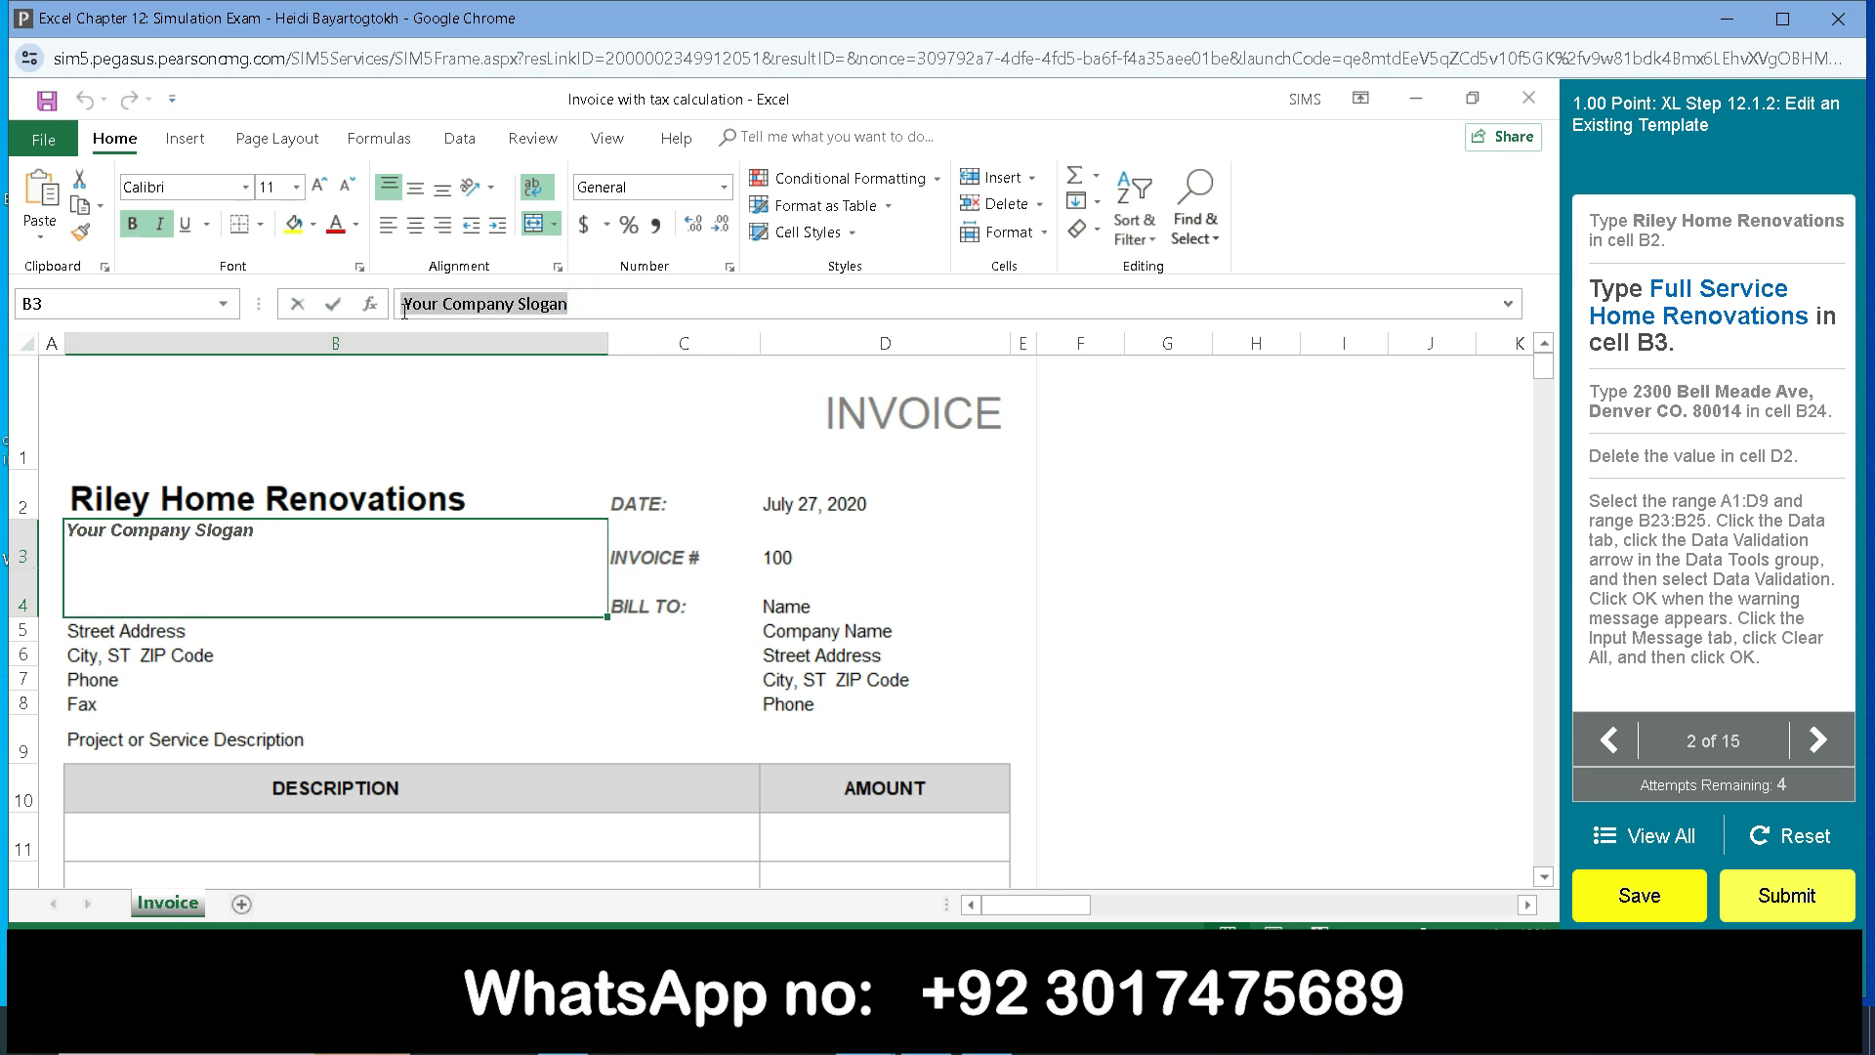
pyautogui.write('Full')
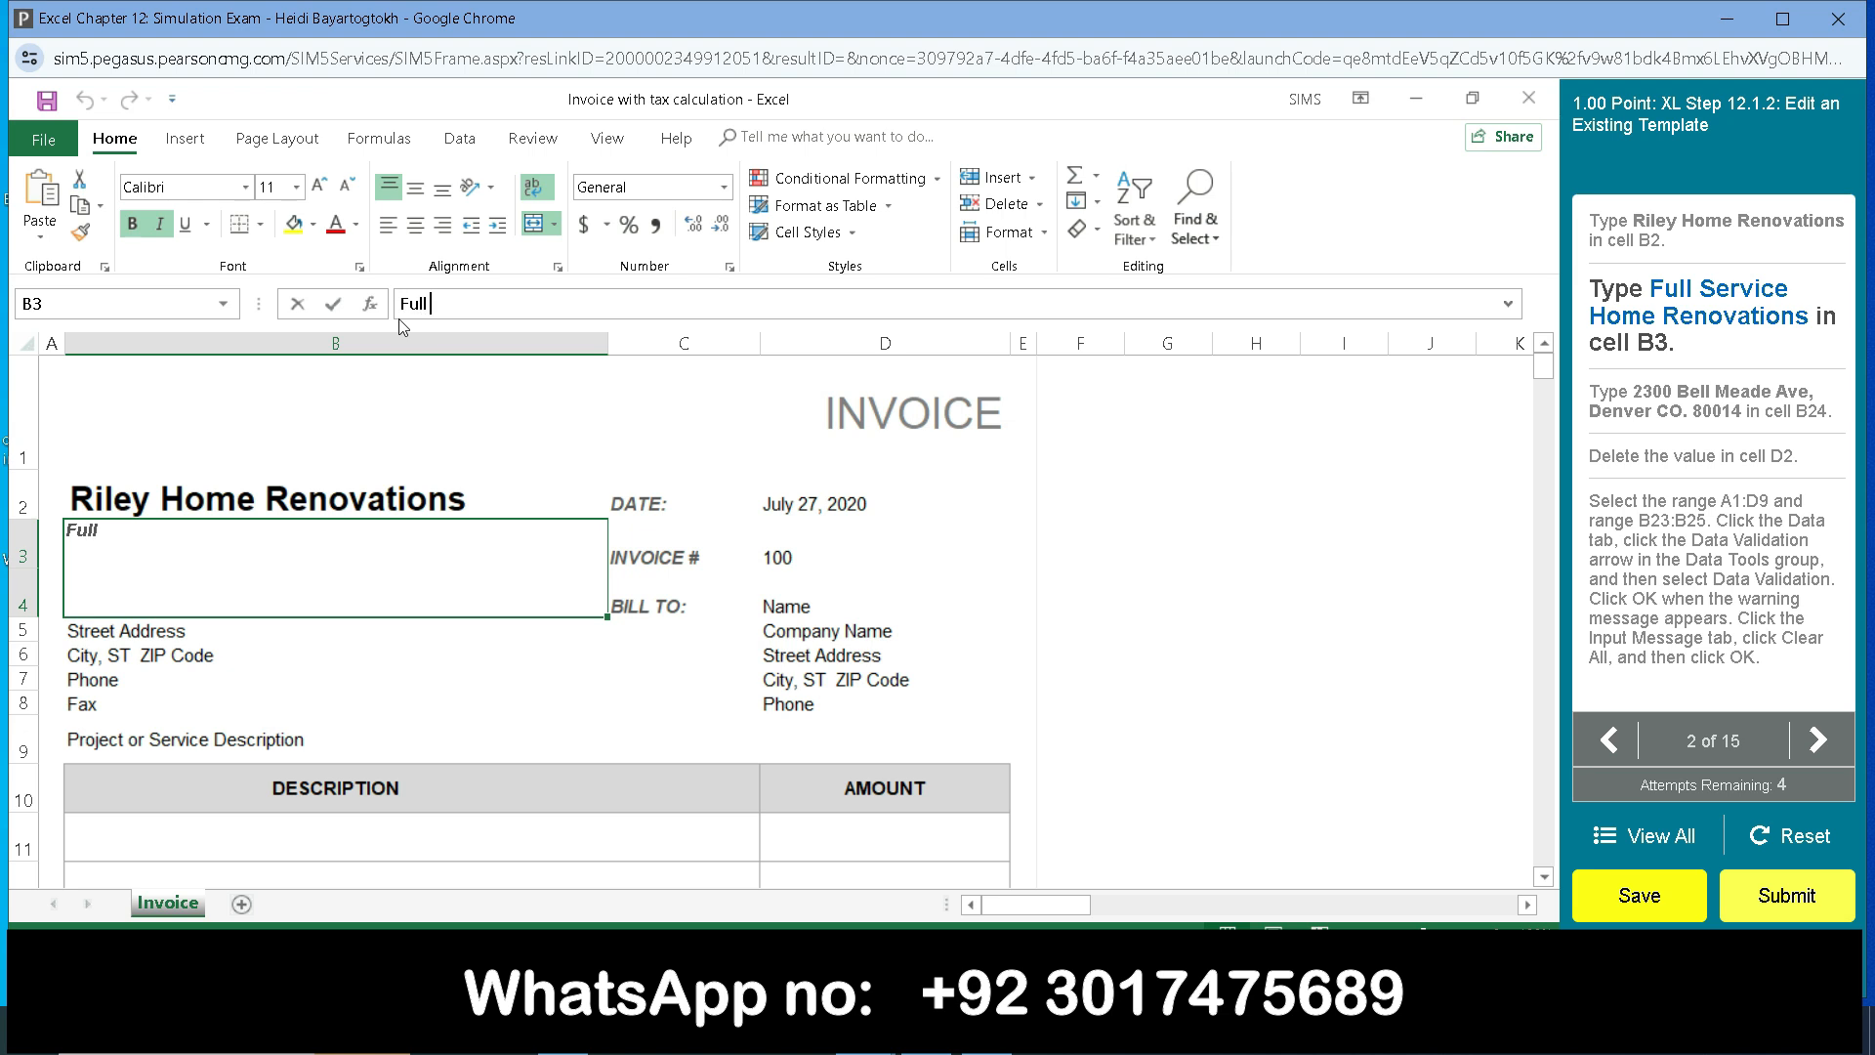
pyautogui.write(' Service Hom')
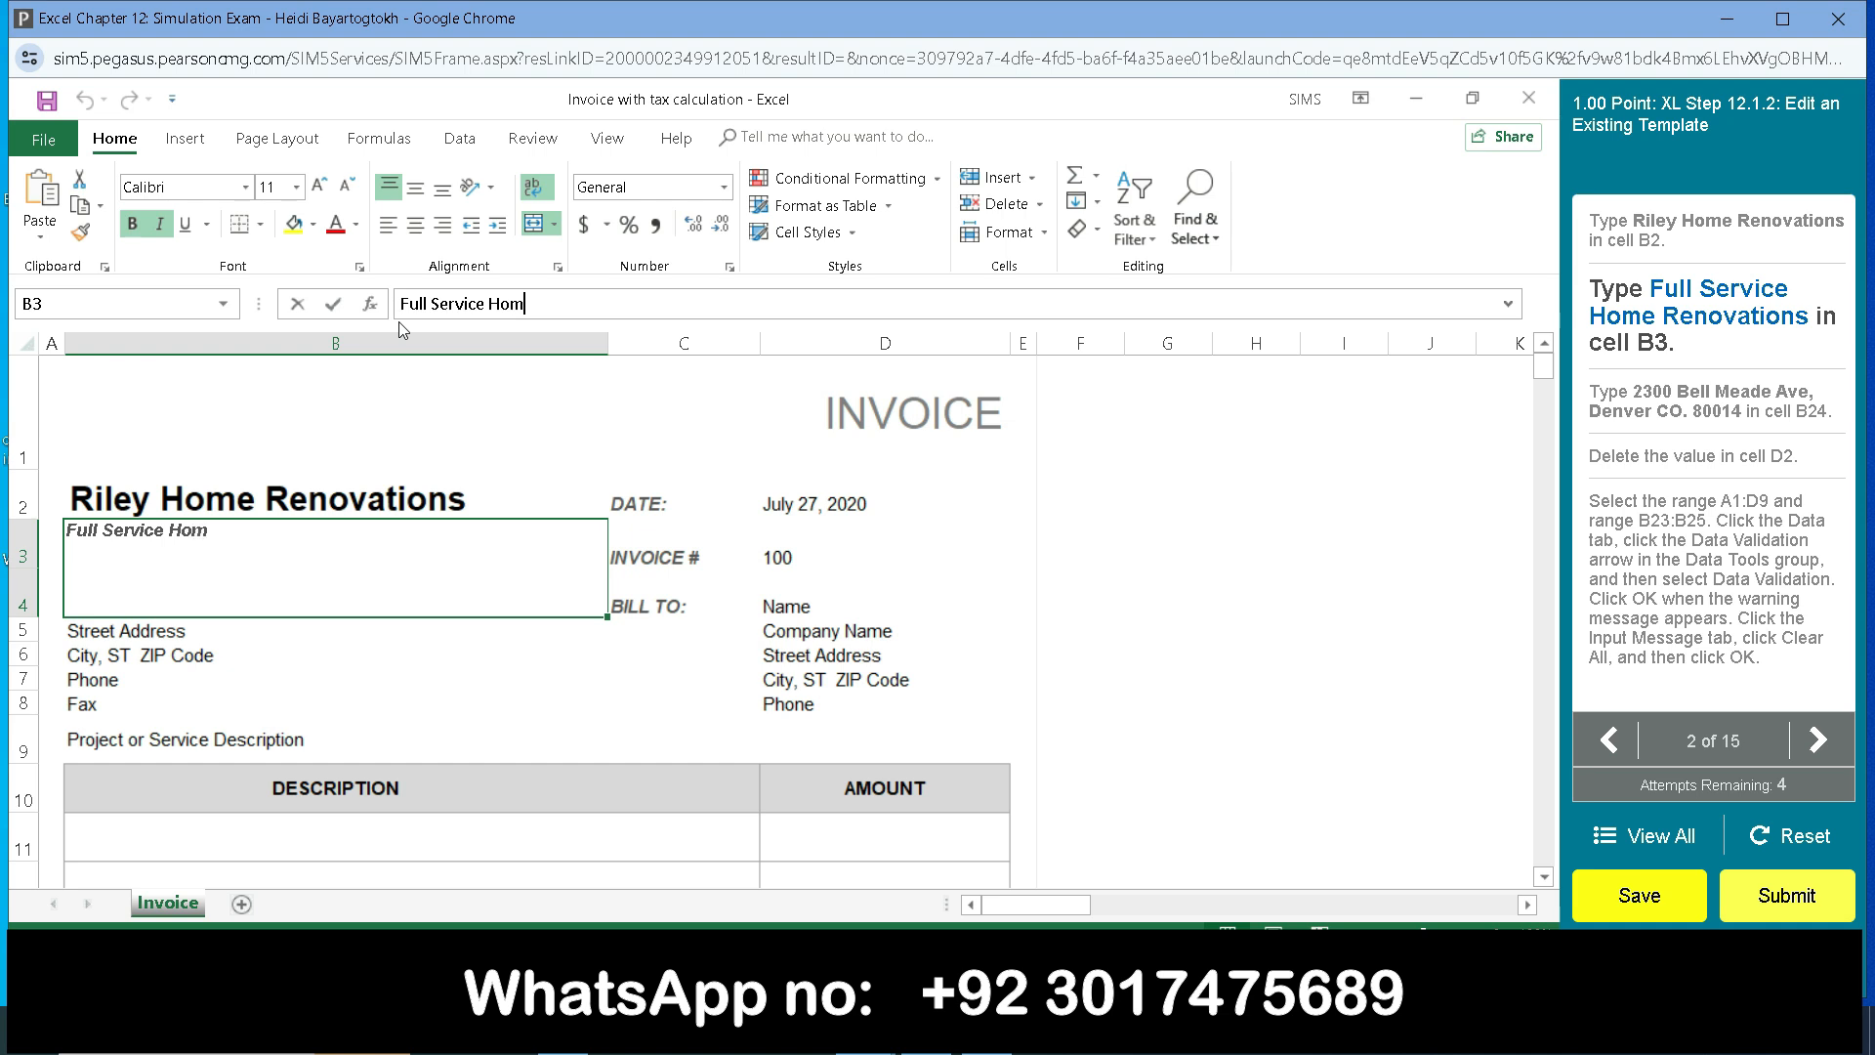
pyautogui.write('e Re')
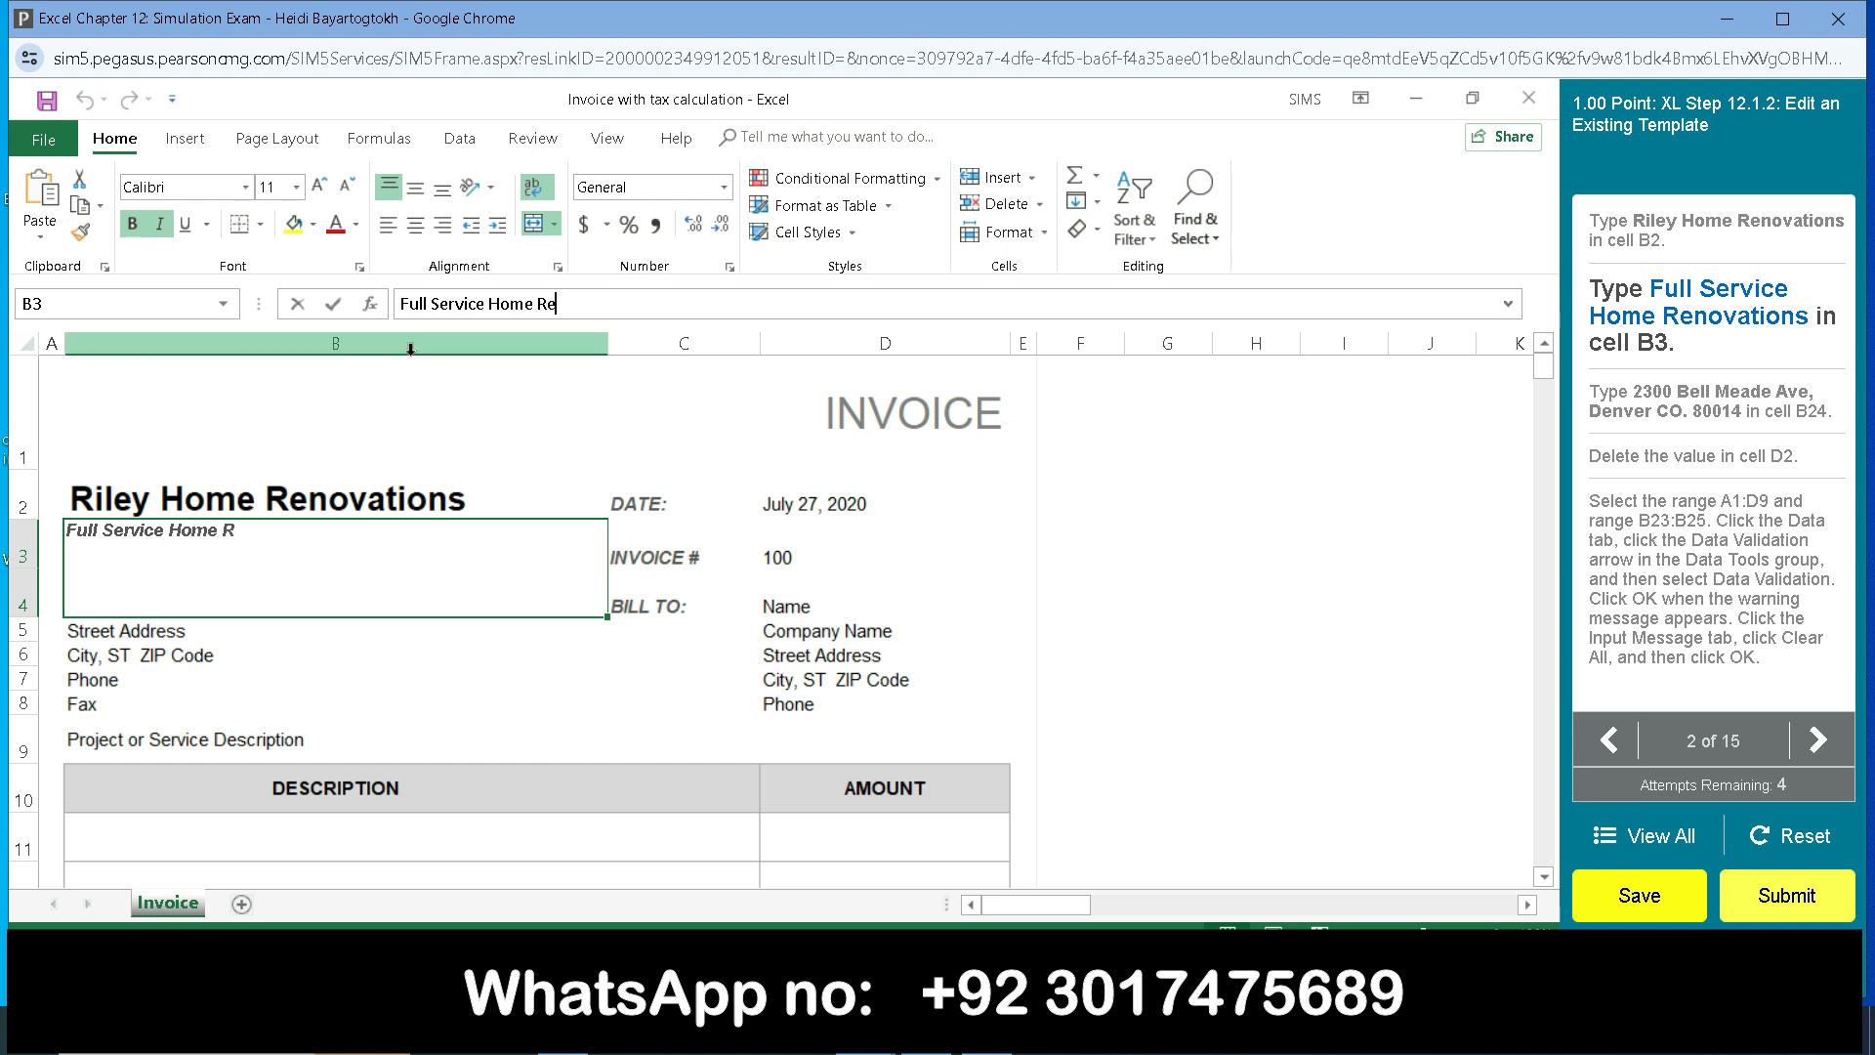
pyautogui.write('novations')
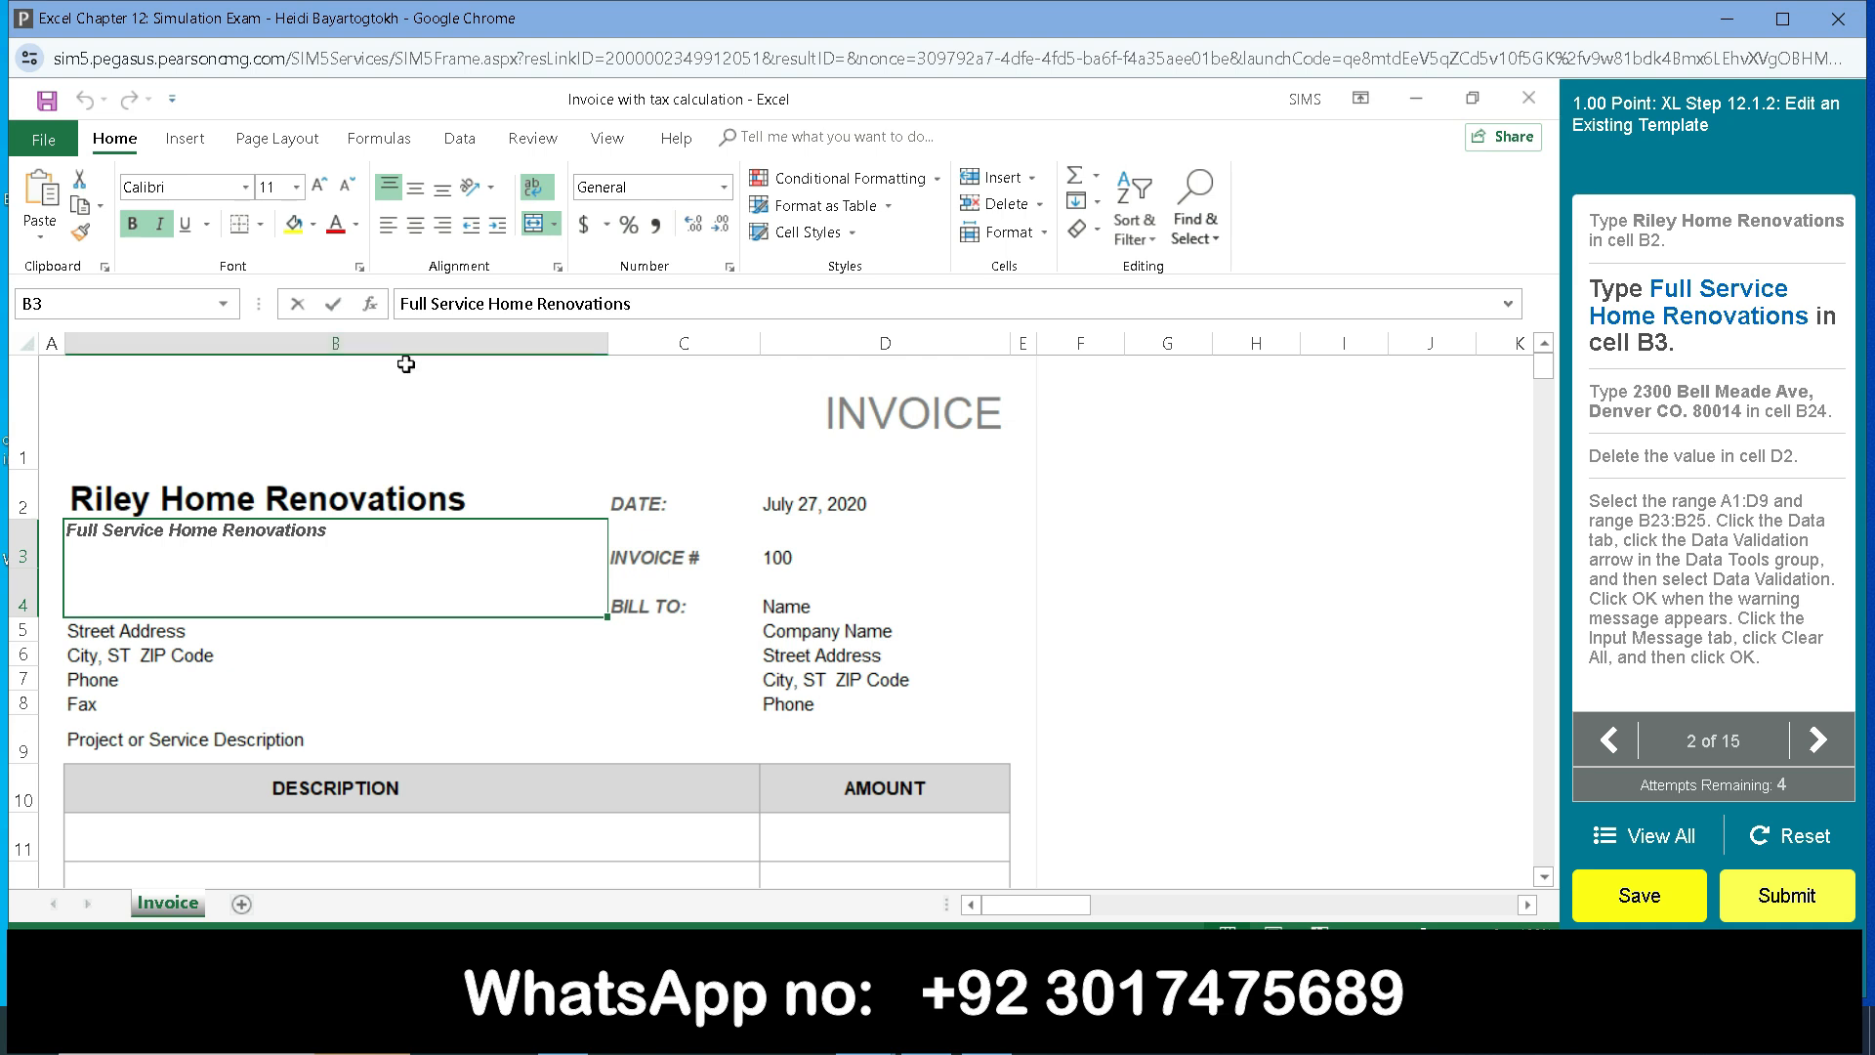
pyautogui.click(527, 376)
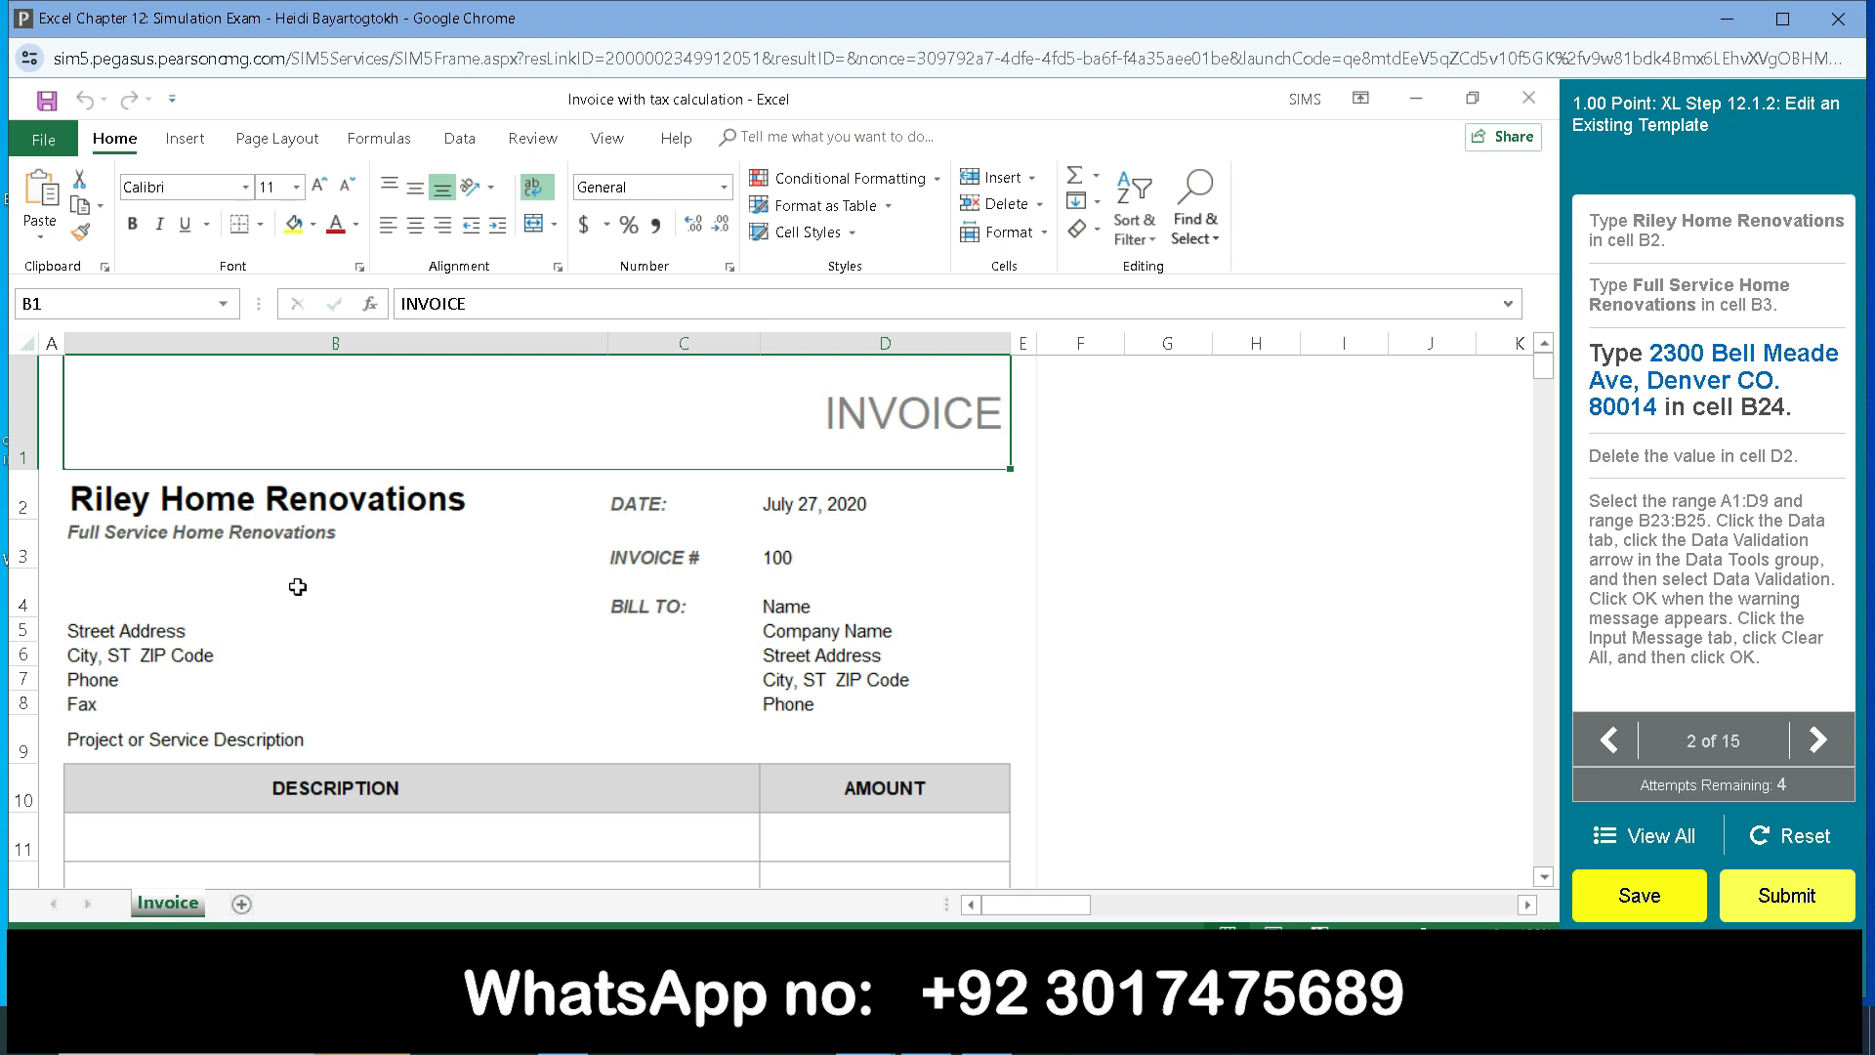
pyautogui.click(174, 584)
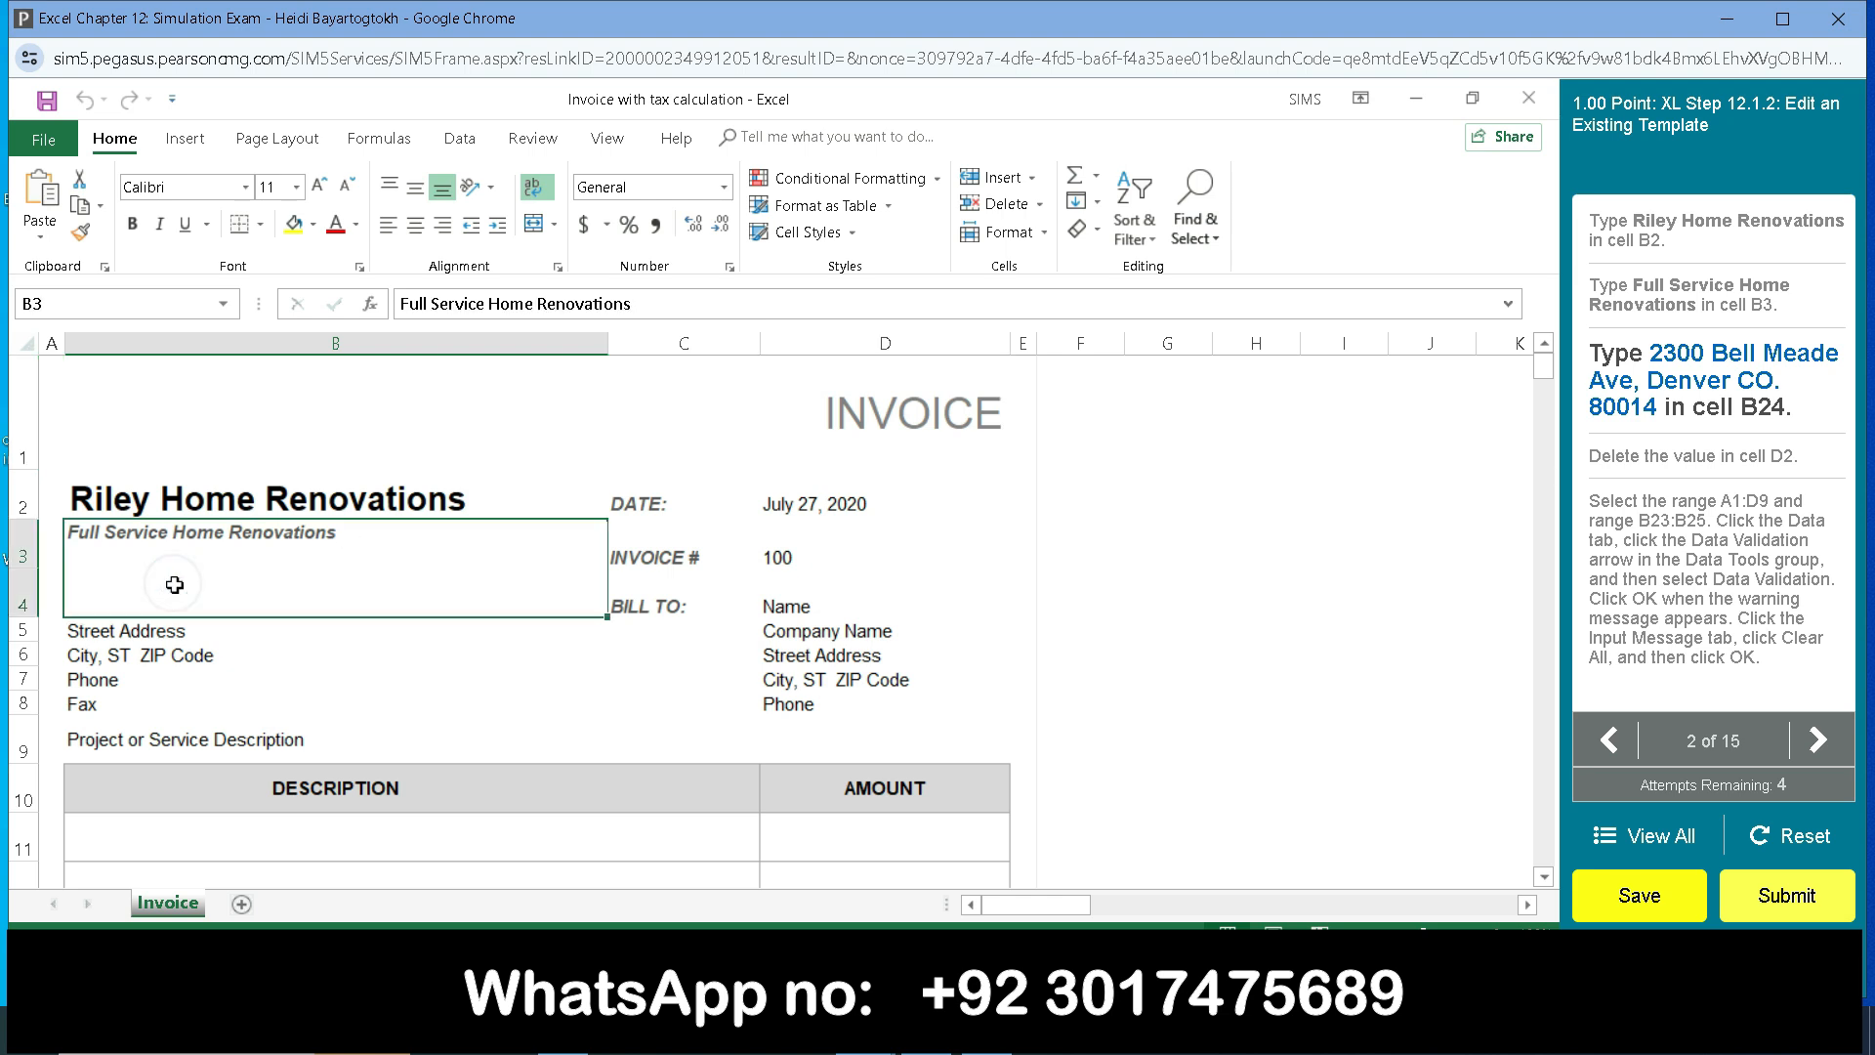
pyautogui.click(661, 307)
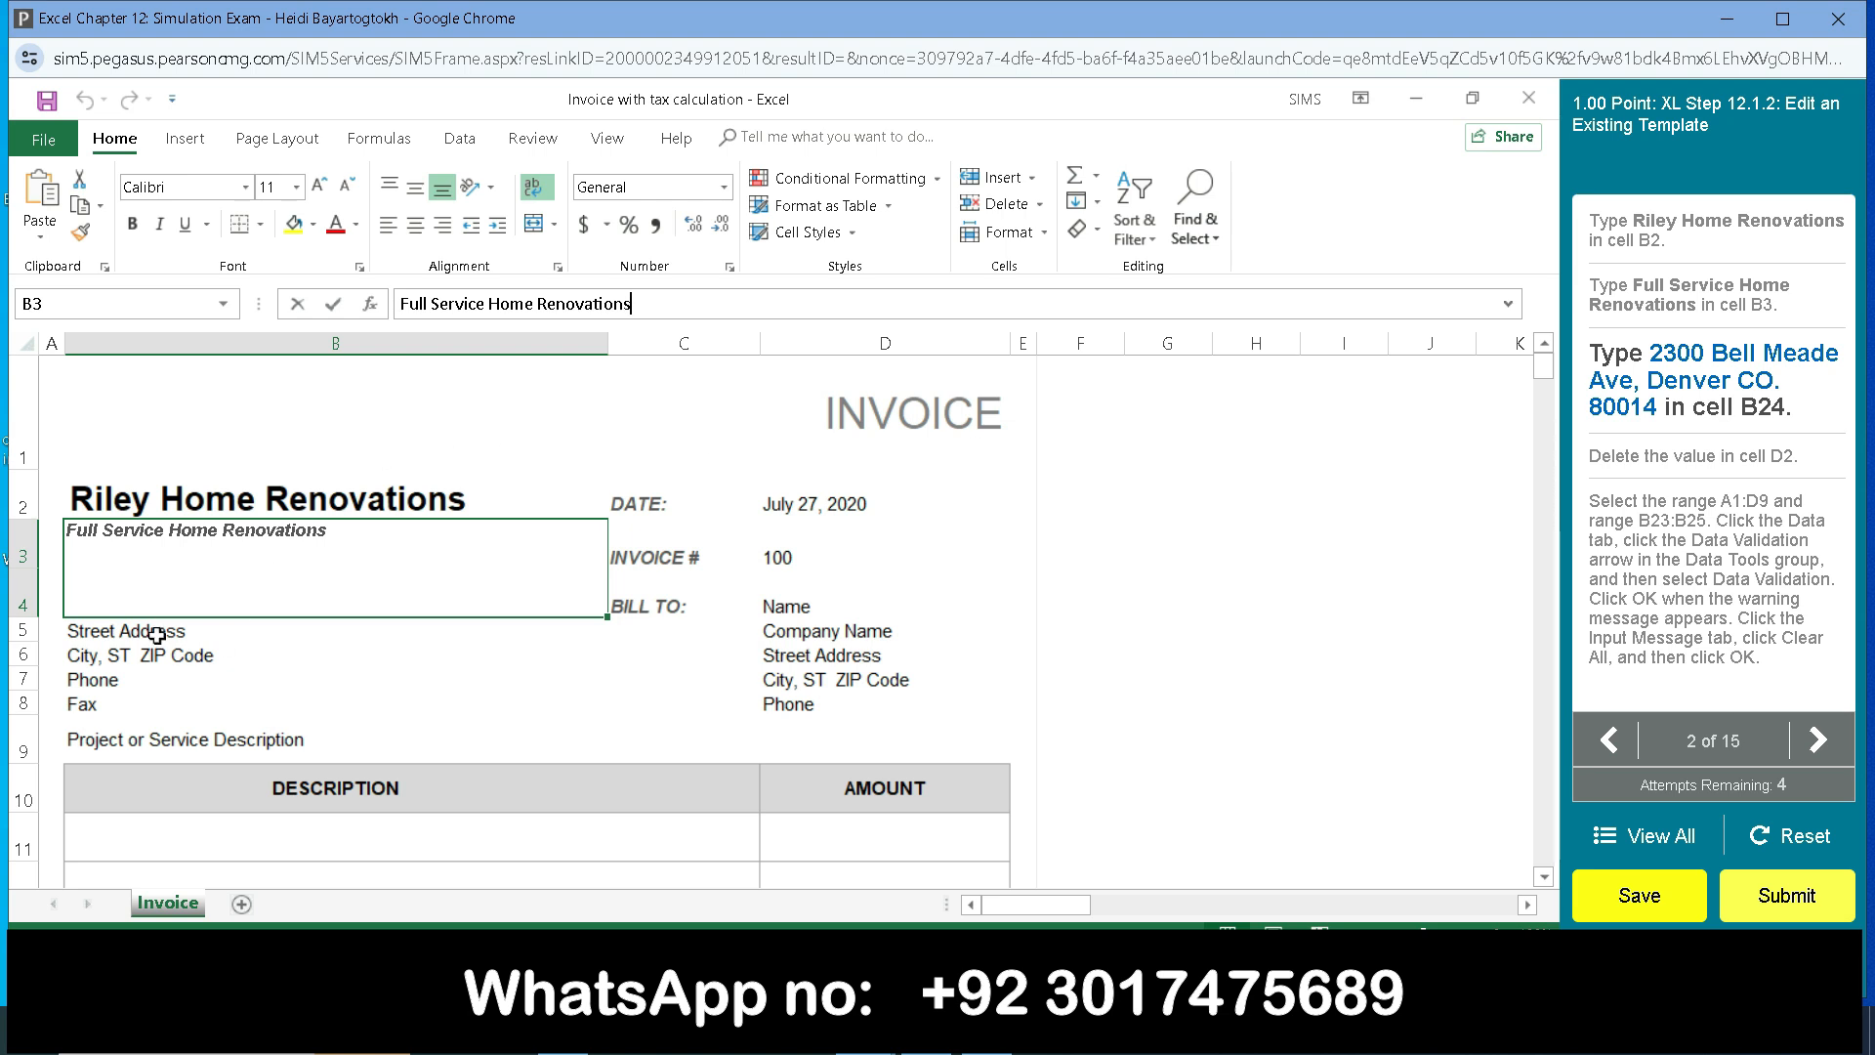
# Try to clear the invoice questions text from cell B24 and select the address in the task instructions.
pyautogui.scroll(-4, 302, 674)
pyautogui.scroll(-2, 303, 680)
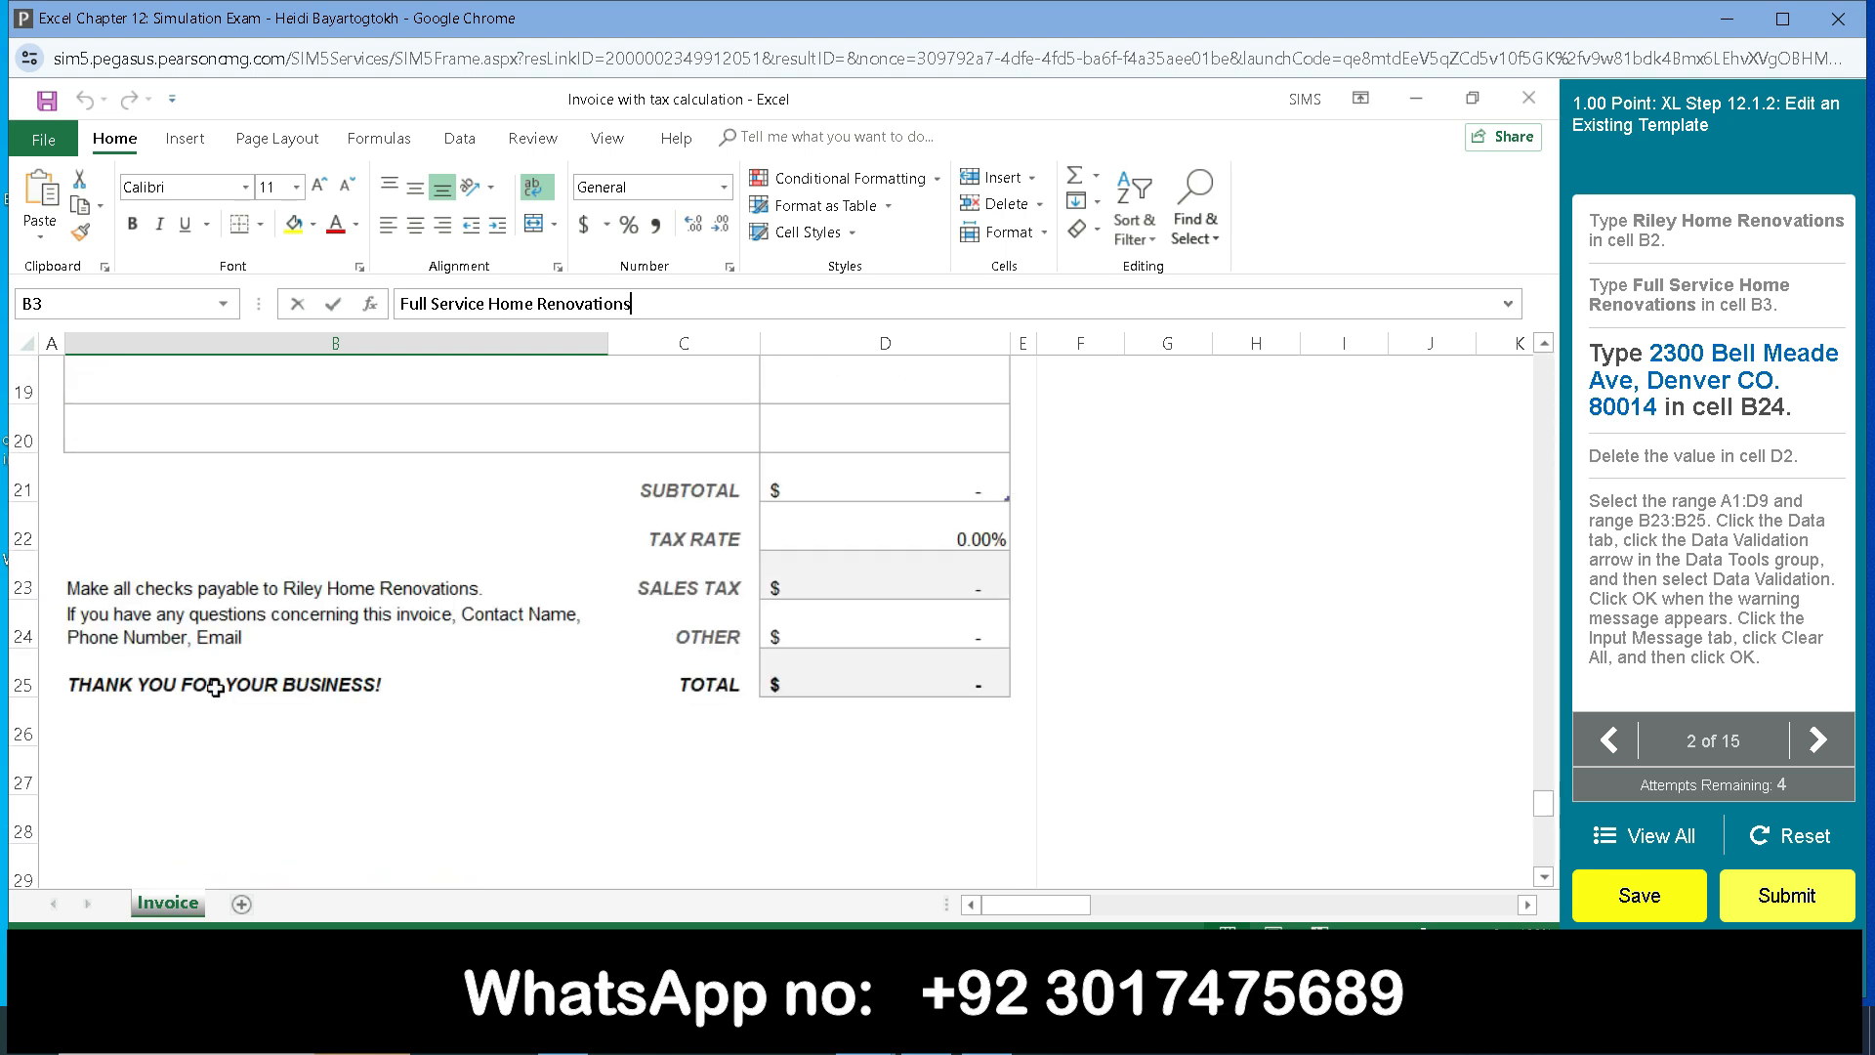
pyautogui.click(215, 636)
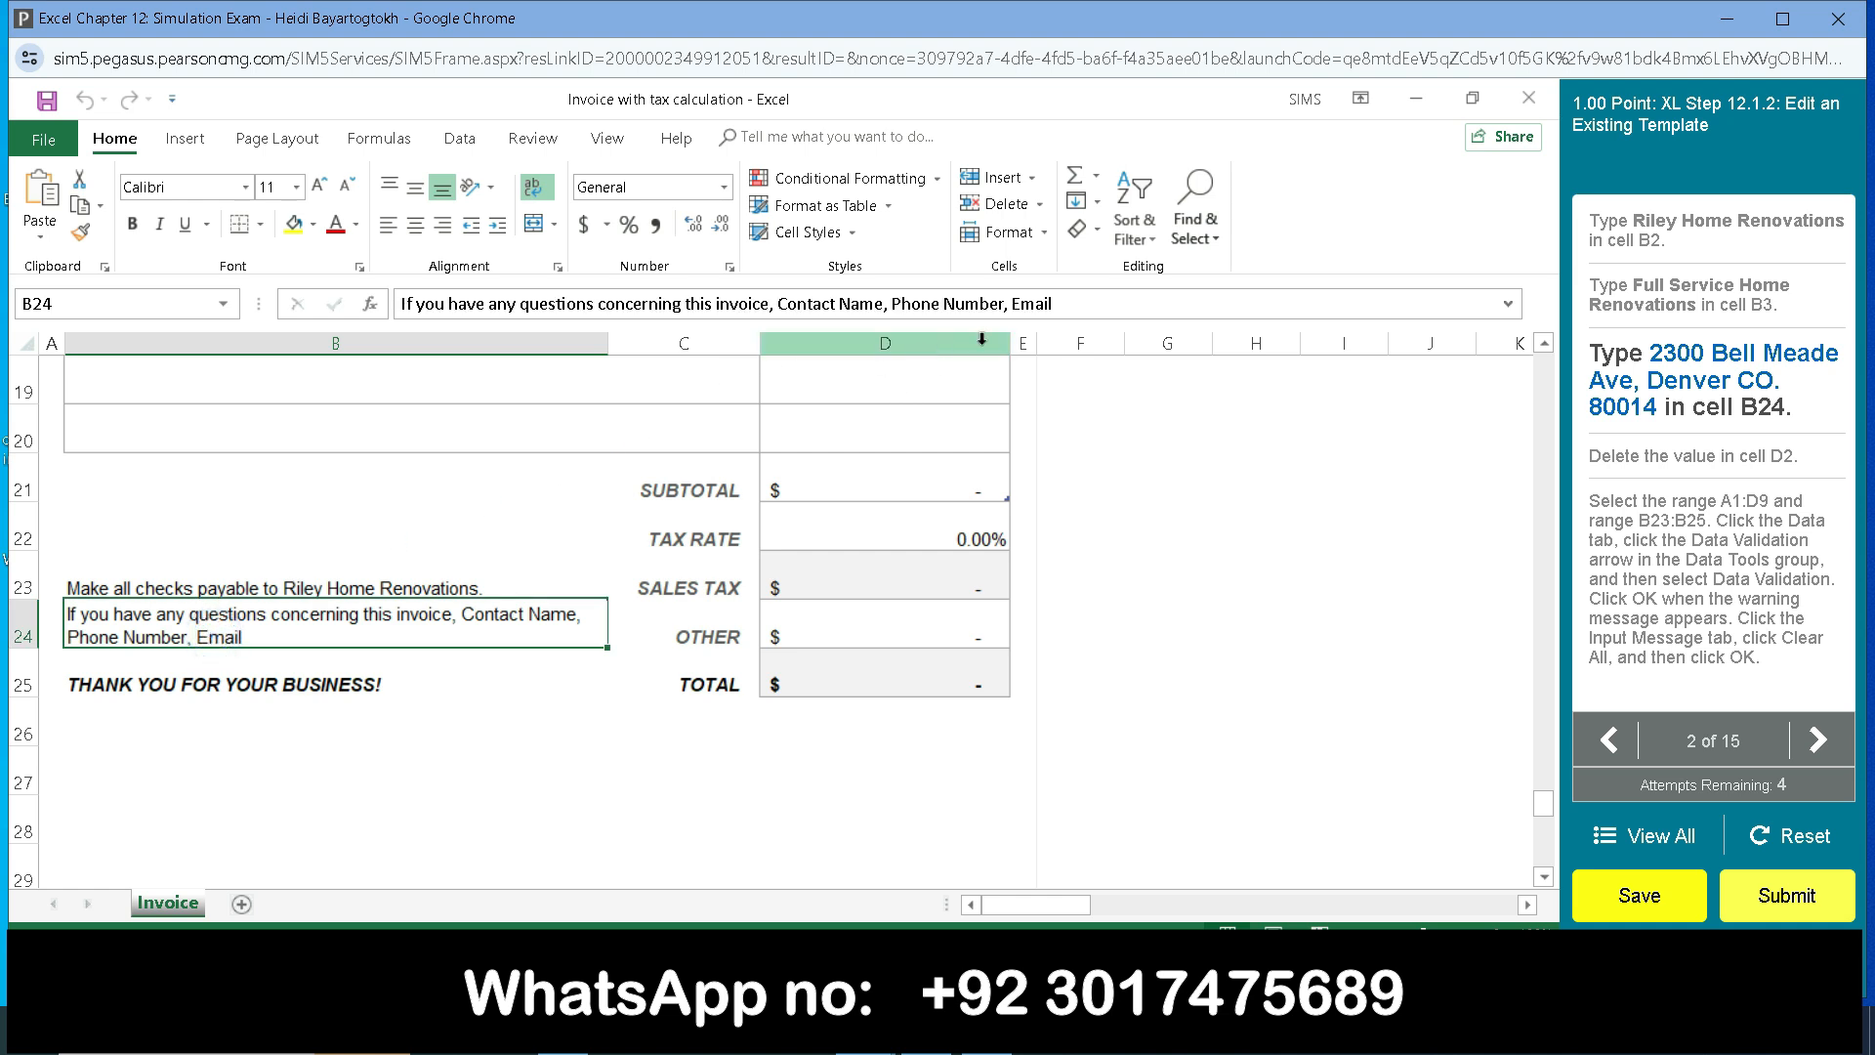
pyautogui.moveTo(1052, 304); pyautogui.dragTo(397, 308)
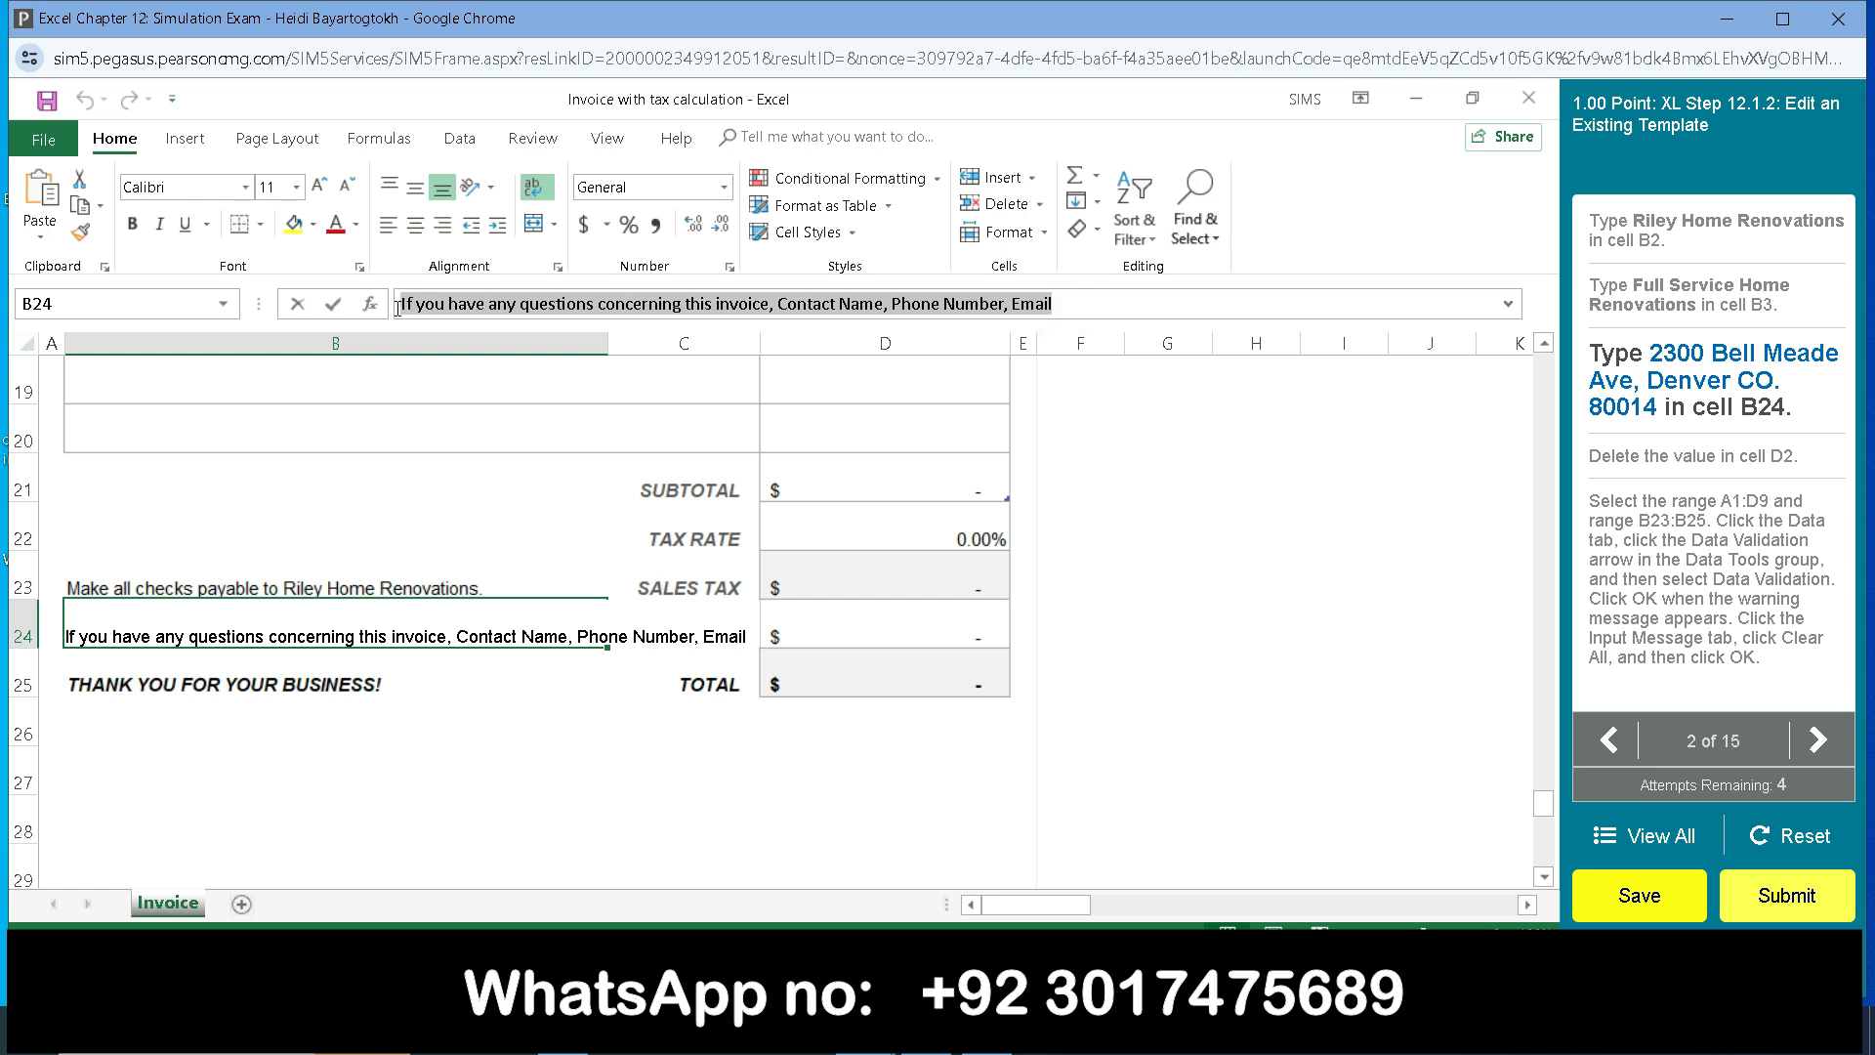
pyautogui.press('BackSpace')
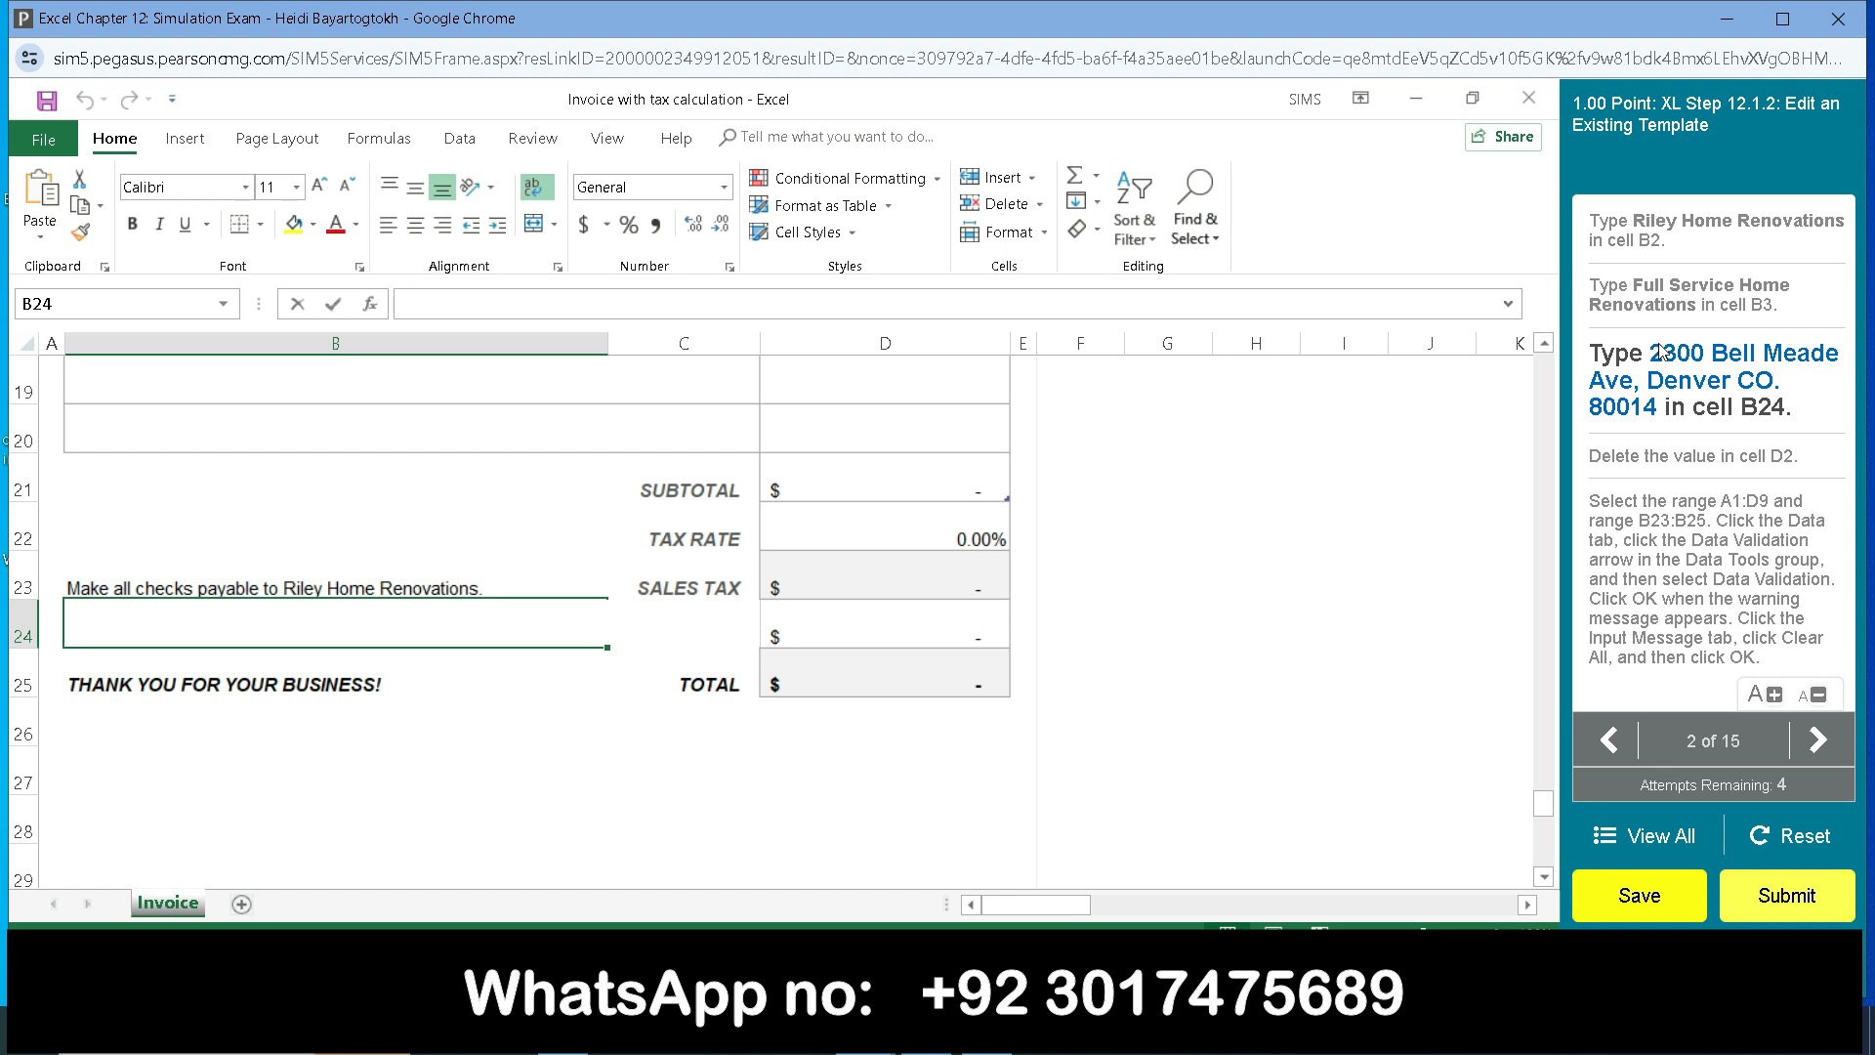
pyautogui.moveTo(1652, 354); pyautogui.dragTo(1659, 381)
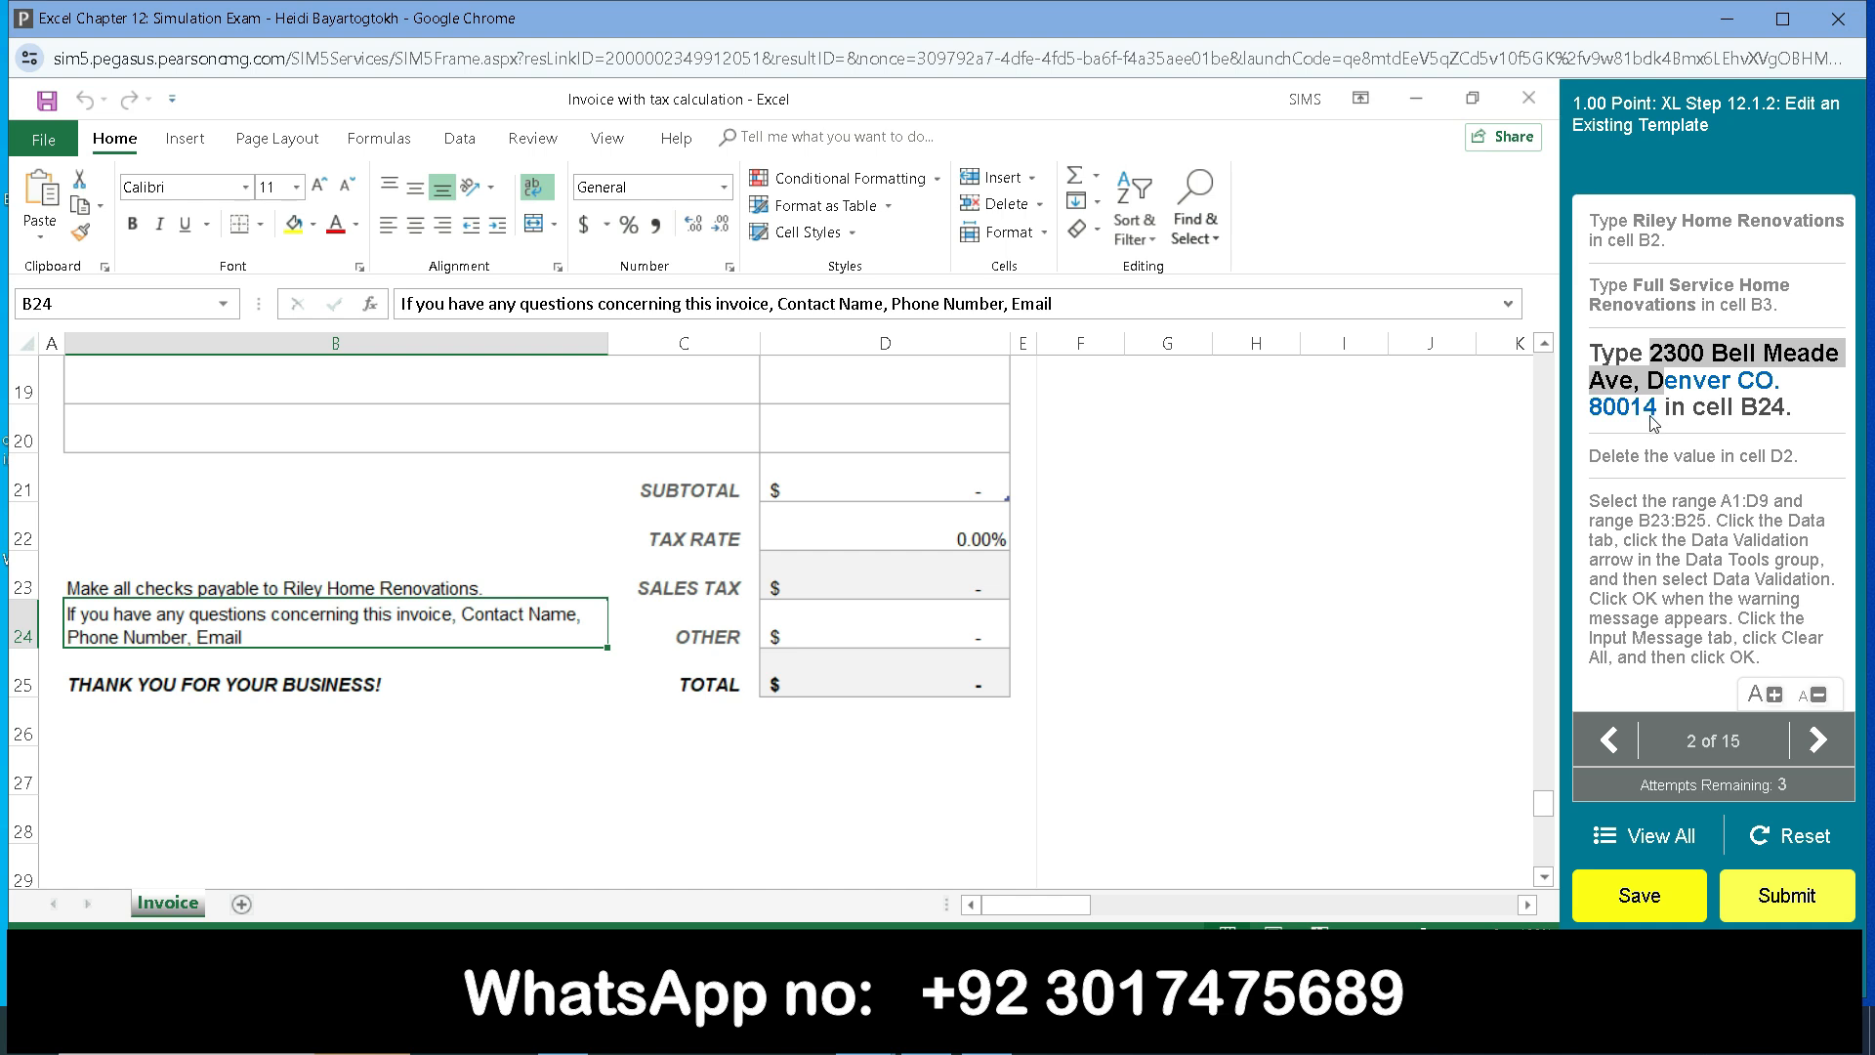
pyautogui.click(1831, 400)
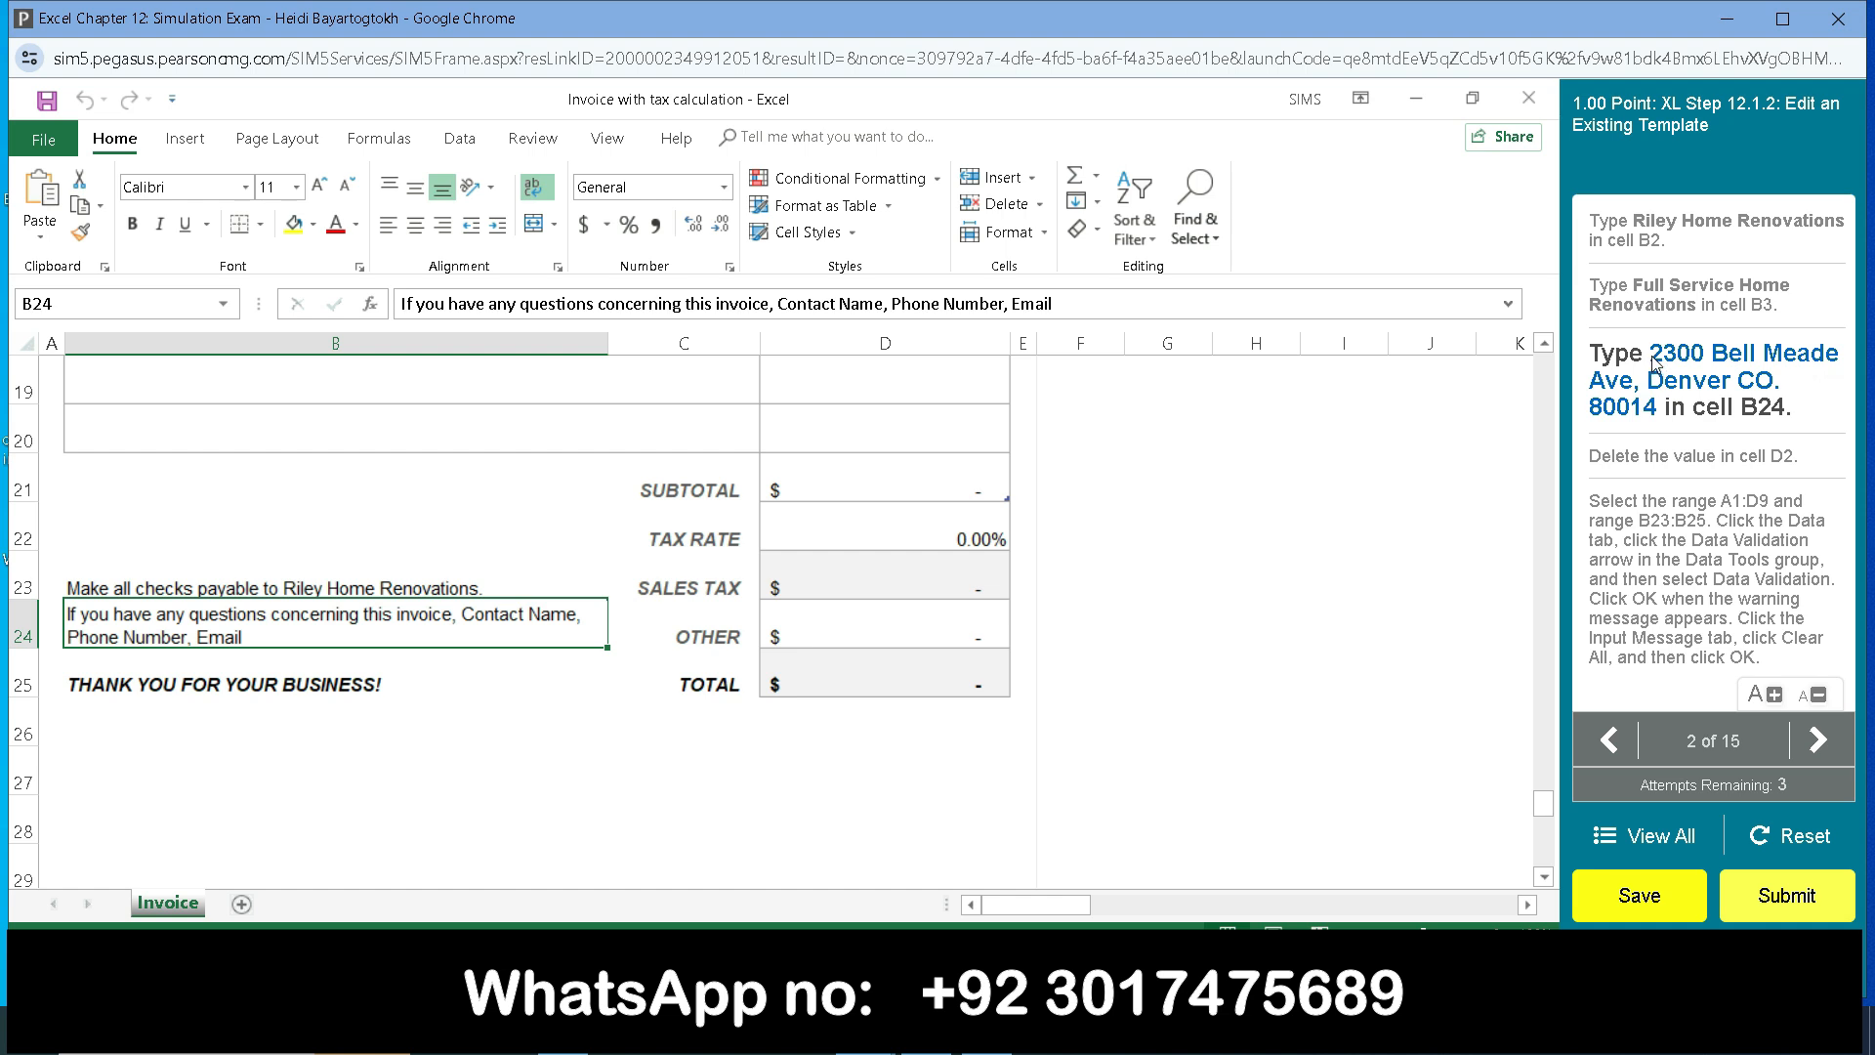
# Try to replace the invoice questions text in cell B24 with the business address copied from the task instructions.
pyautogui.moveTo(1651, 347); pyautogui.dragTo(1661, 409)
pyautogui.hotkey('ctrl', 'c')
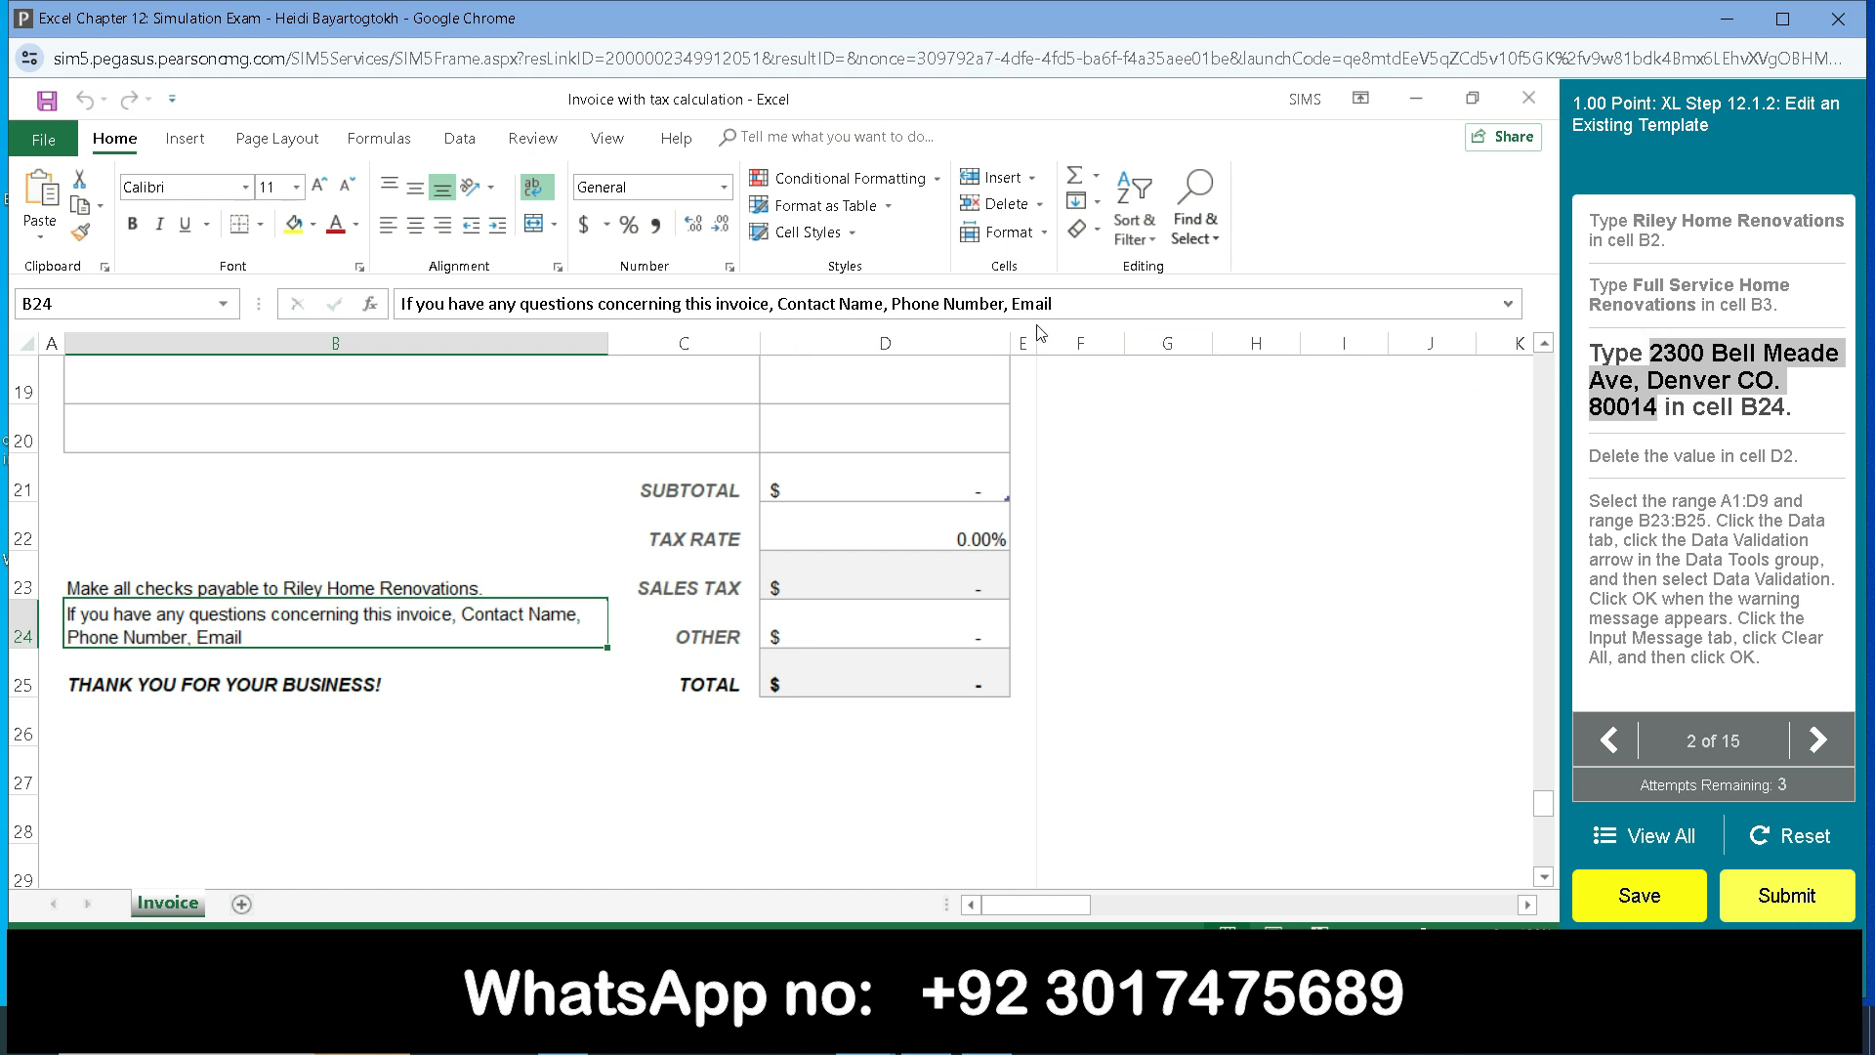
pyautogui.click(1072, 303)
pyautogui.moveTo(1072, 302); pyautogui.dragTo(396, 302)
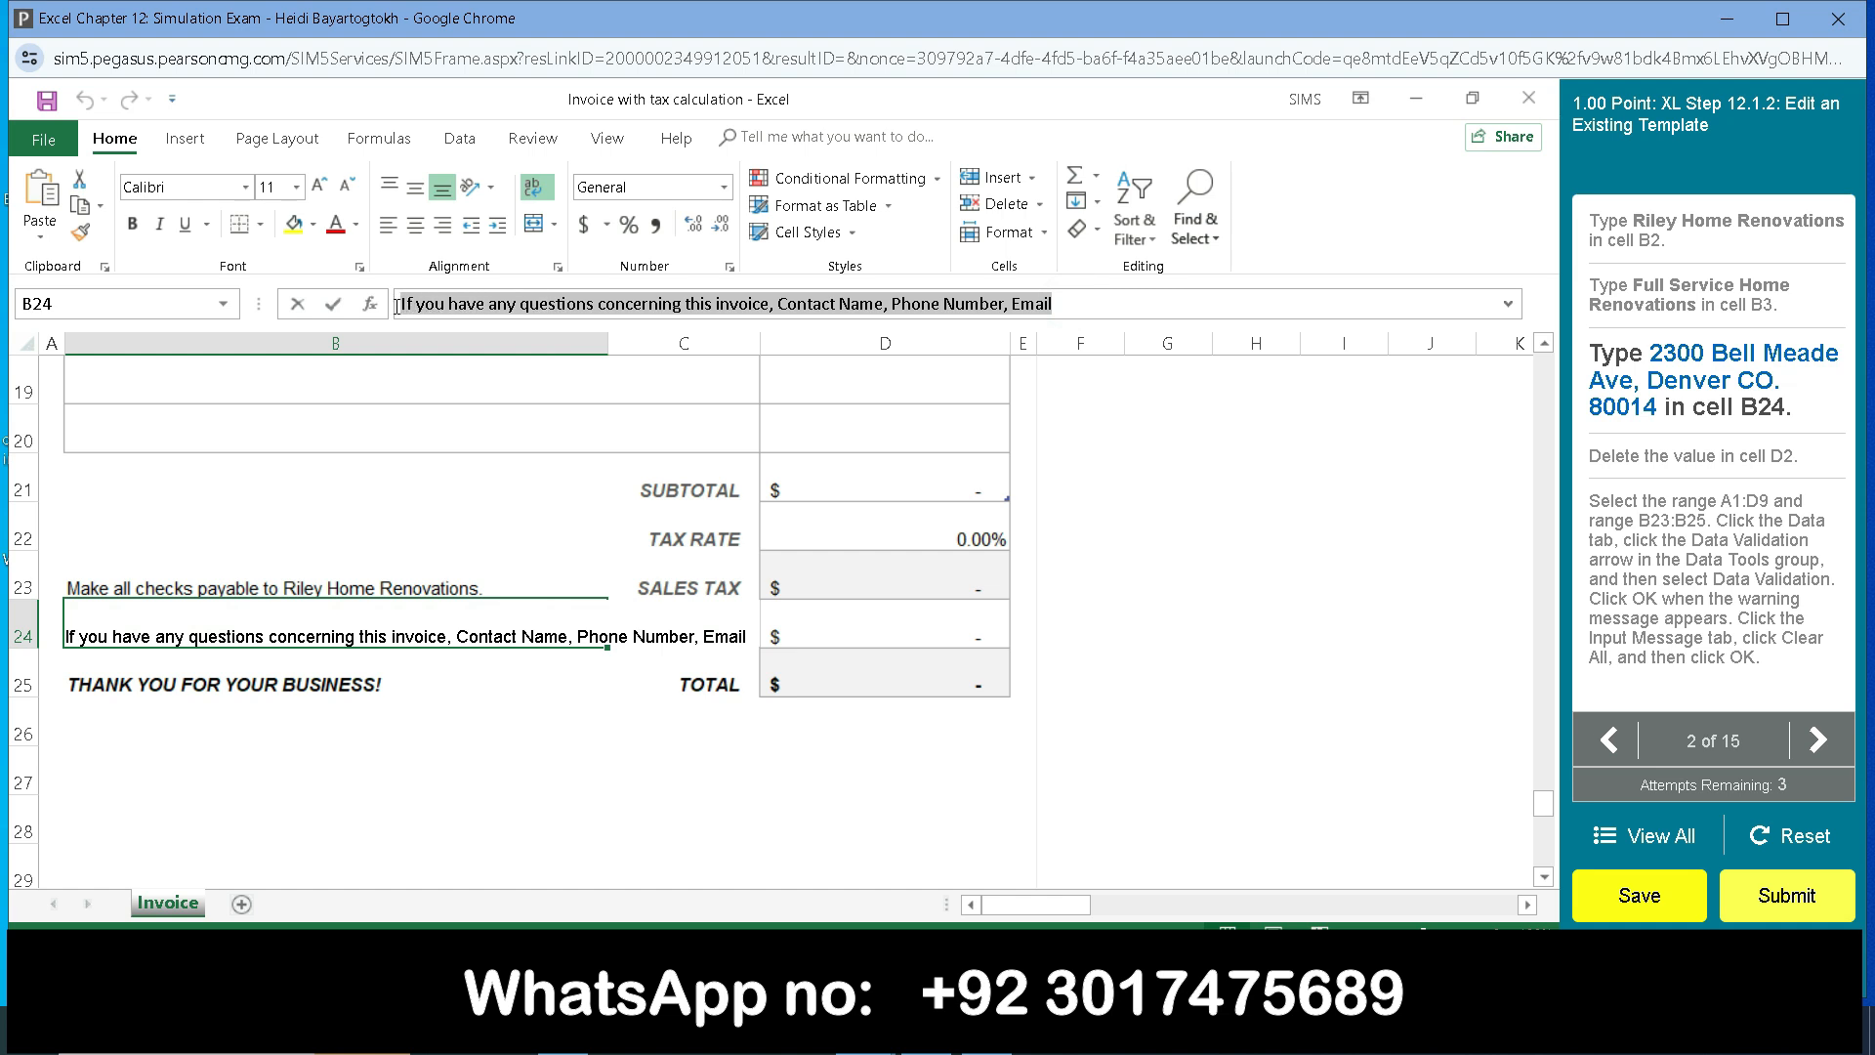
pyautogui.hotkey('ctrl', 'v')
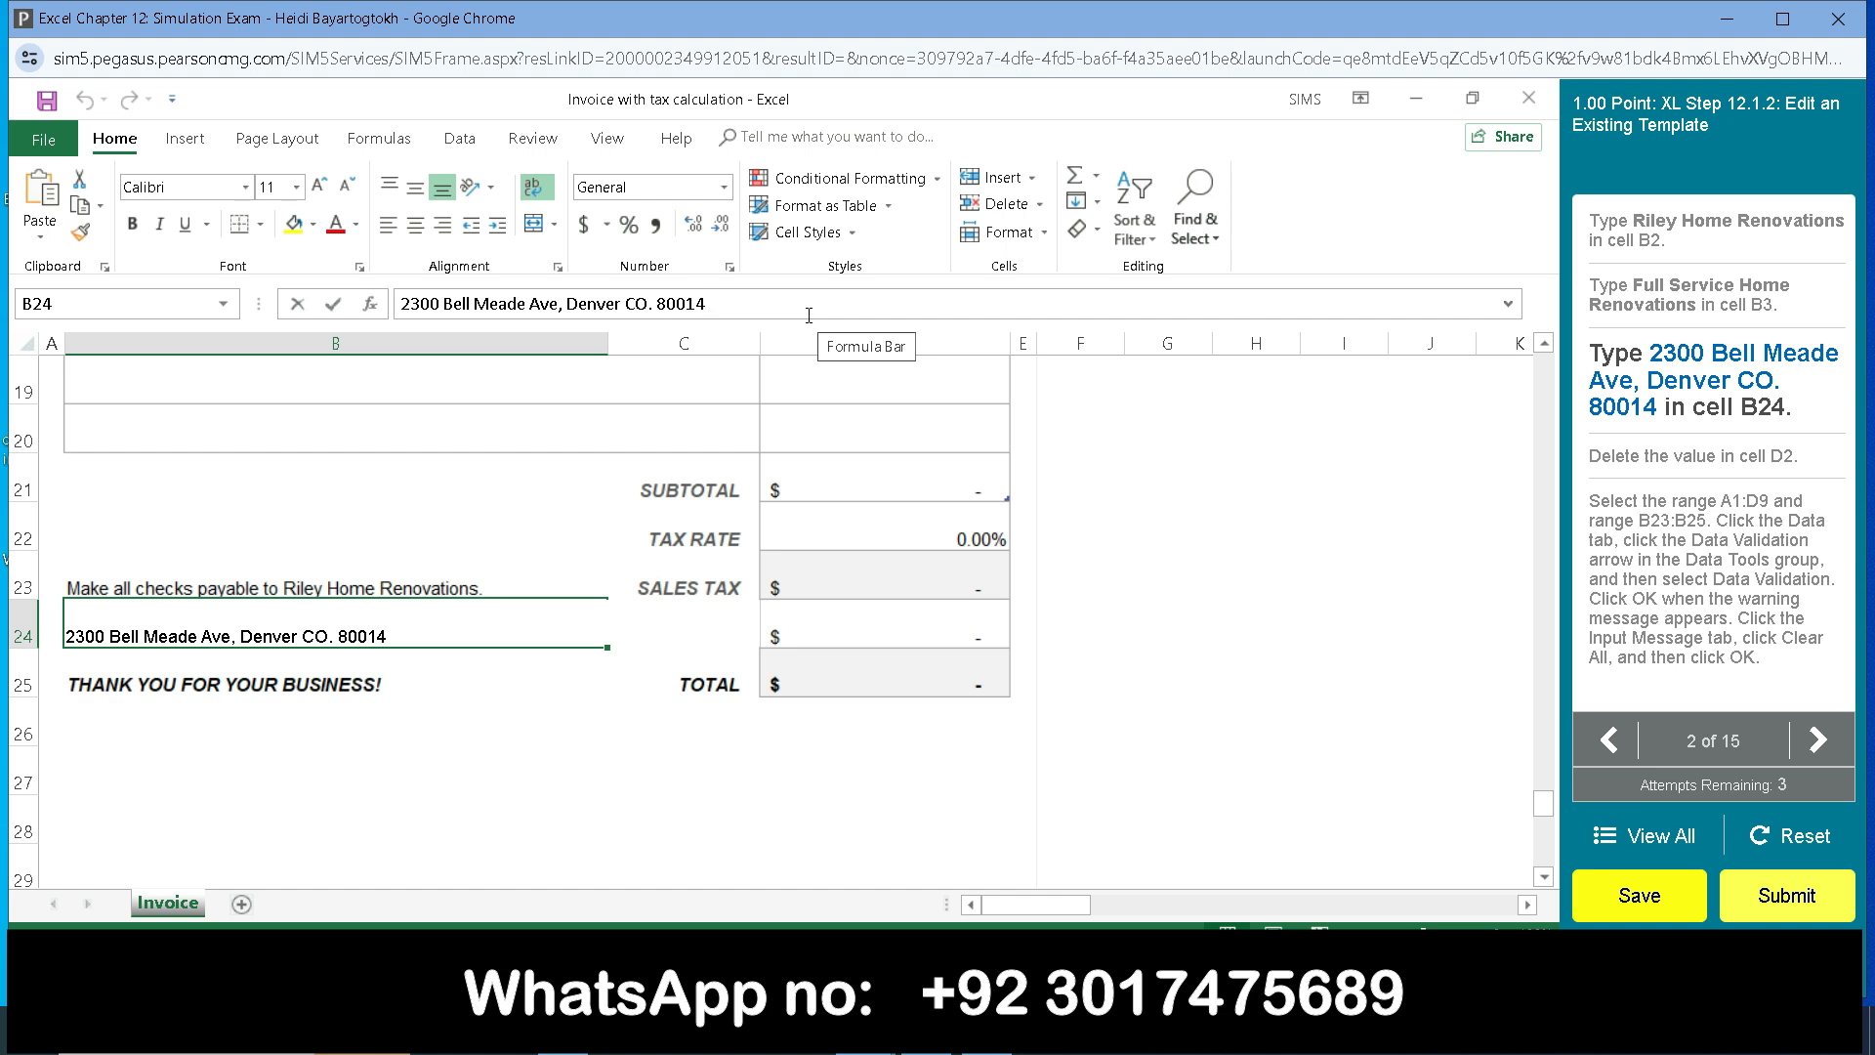
pyautogui.press('Return')
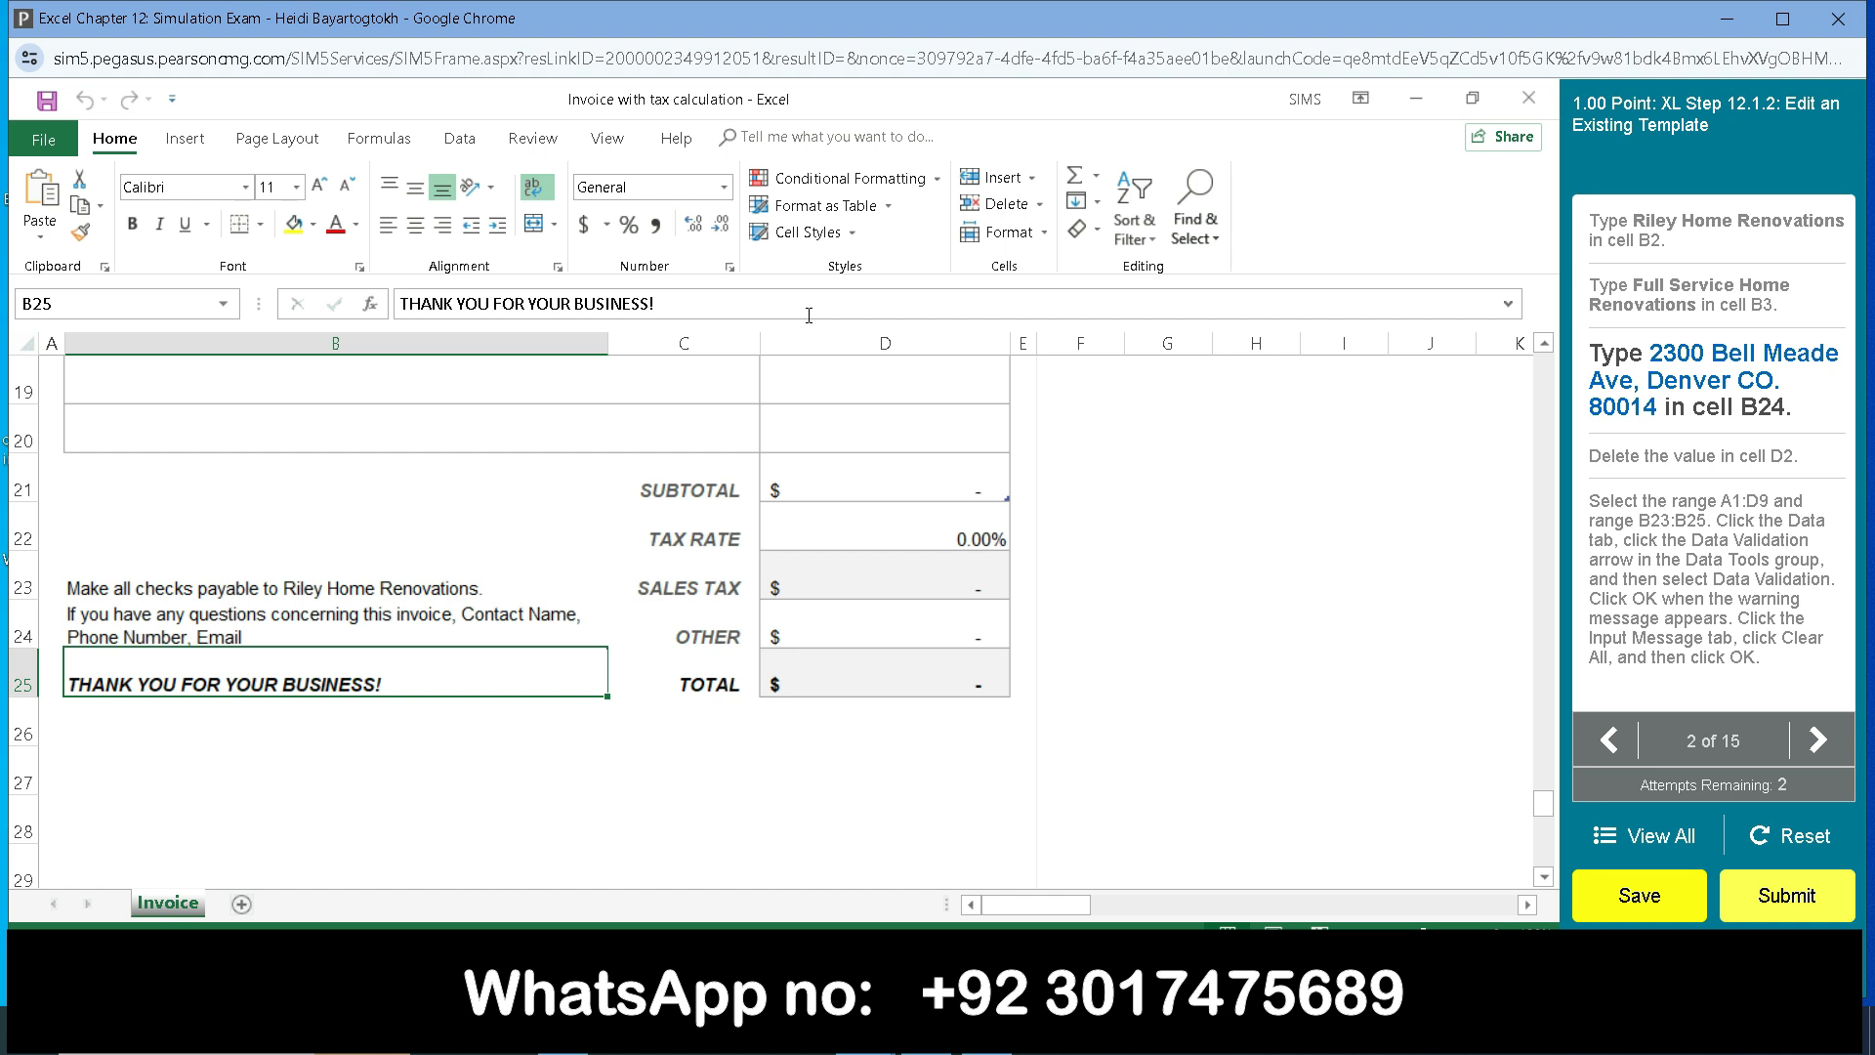
# Try to overwrite the contact text in cell B24 by entering the business address manually.
pyautogui.click(266, 637)
pyautogui.moveTo(1053, 306); pyautogui.dragTo(350, 277)
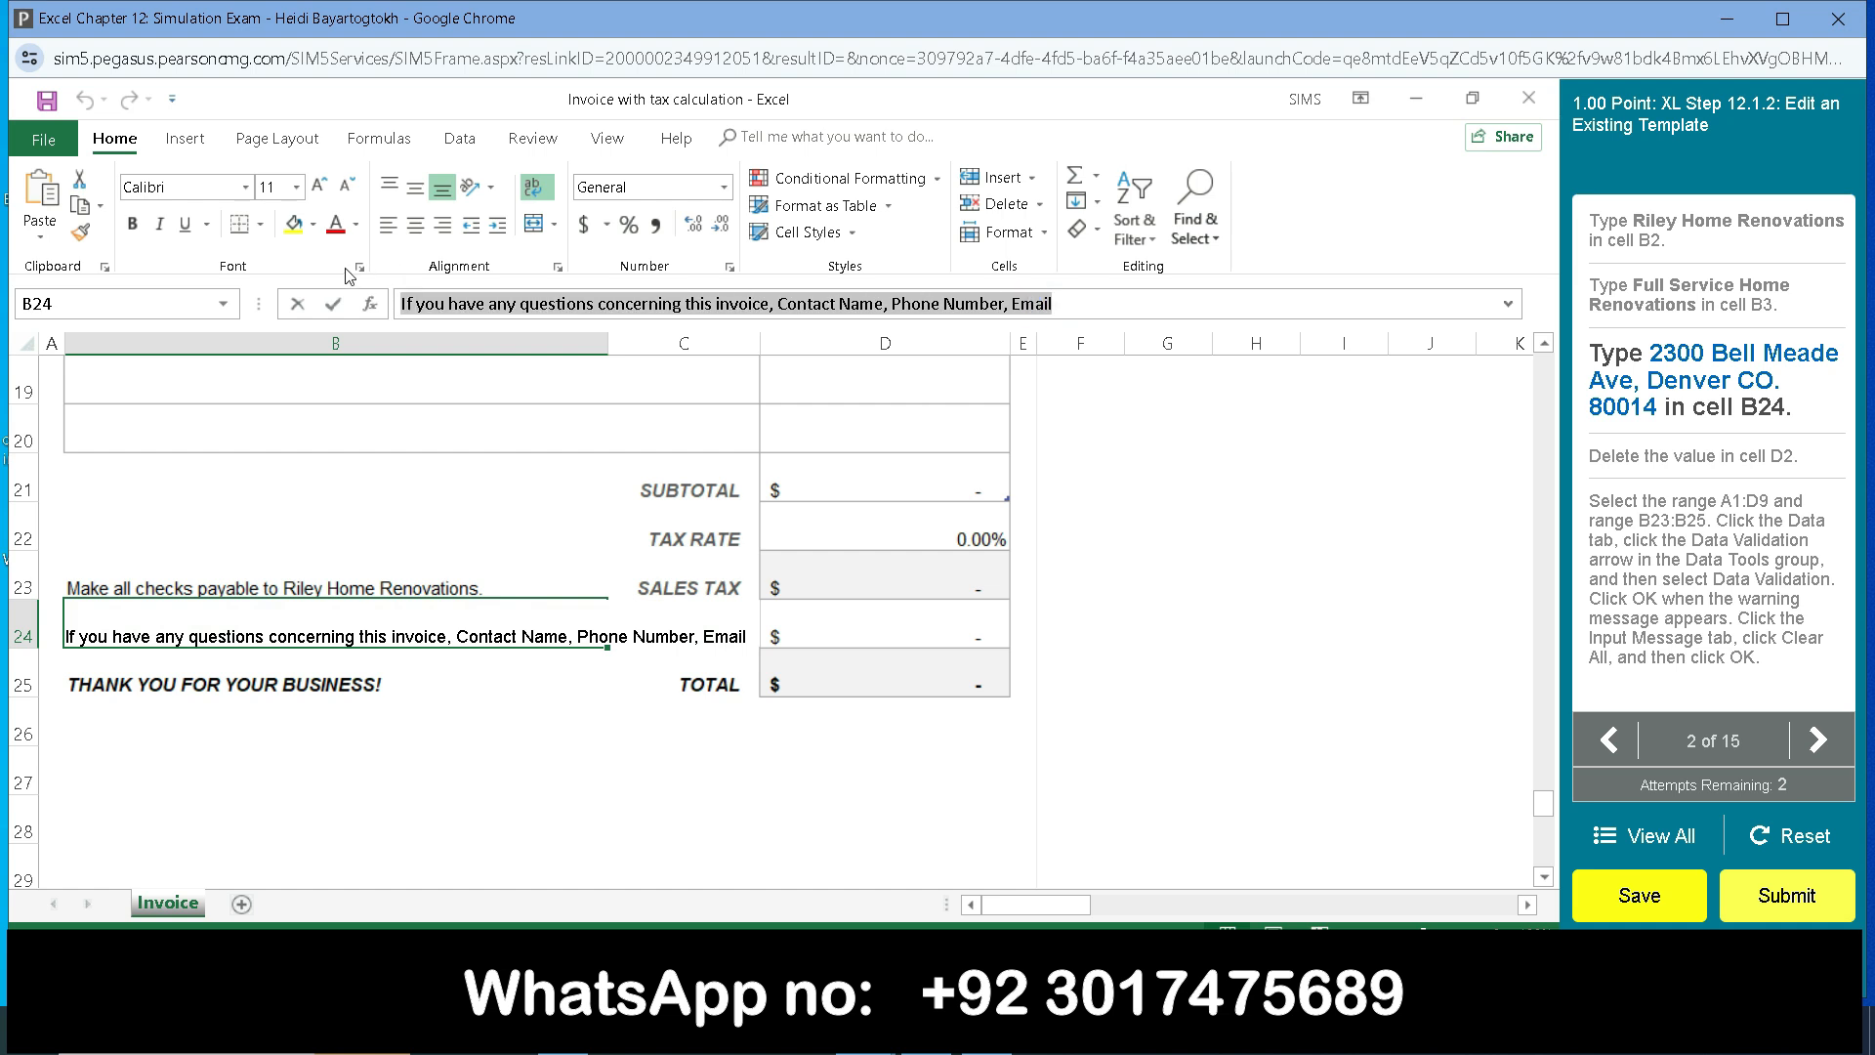
pyautogui.press('BackSpace')
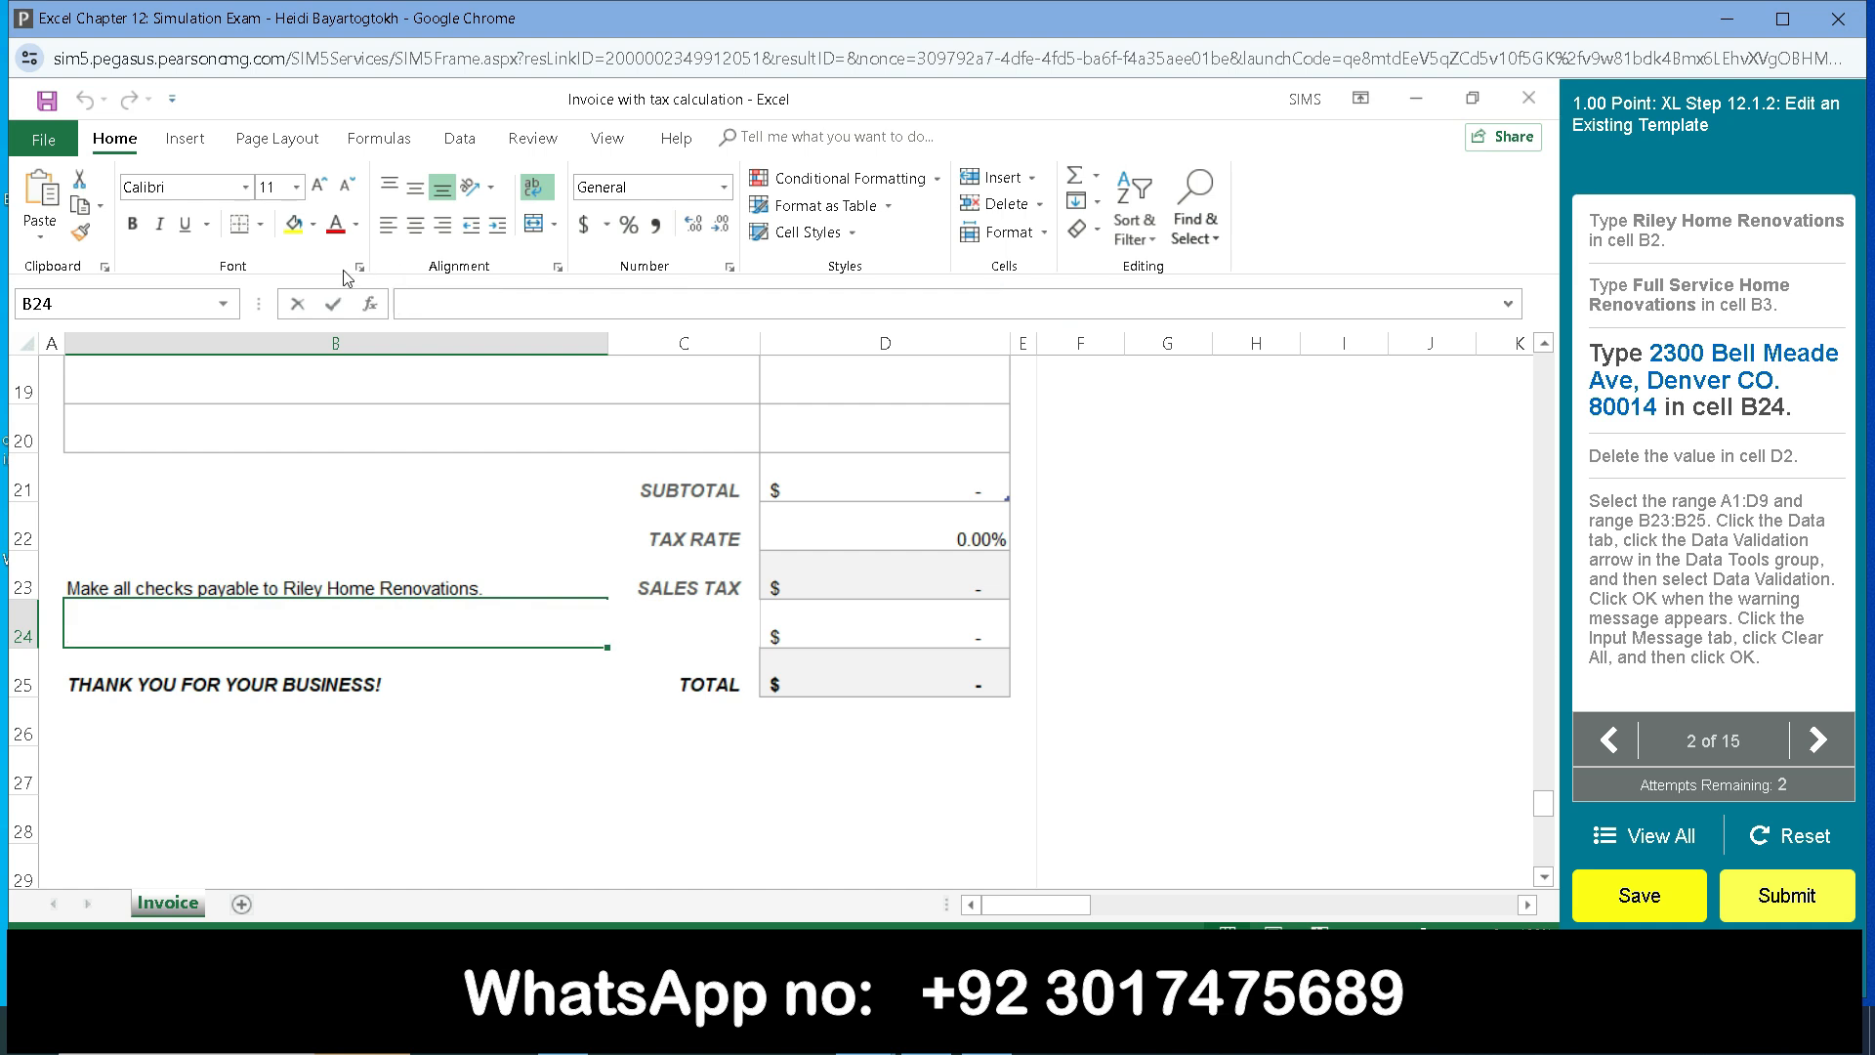
pyautogui.write('2300 Bell Mea')
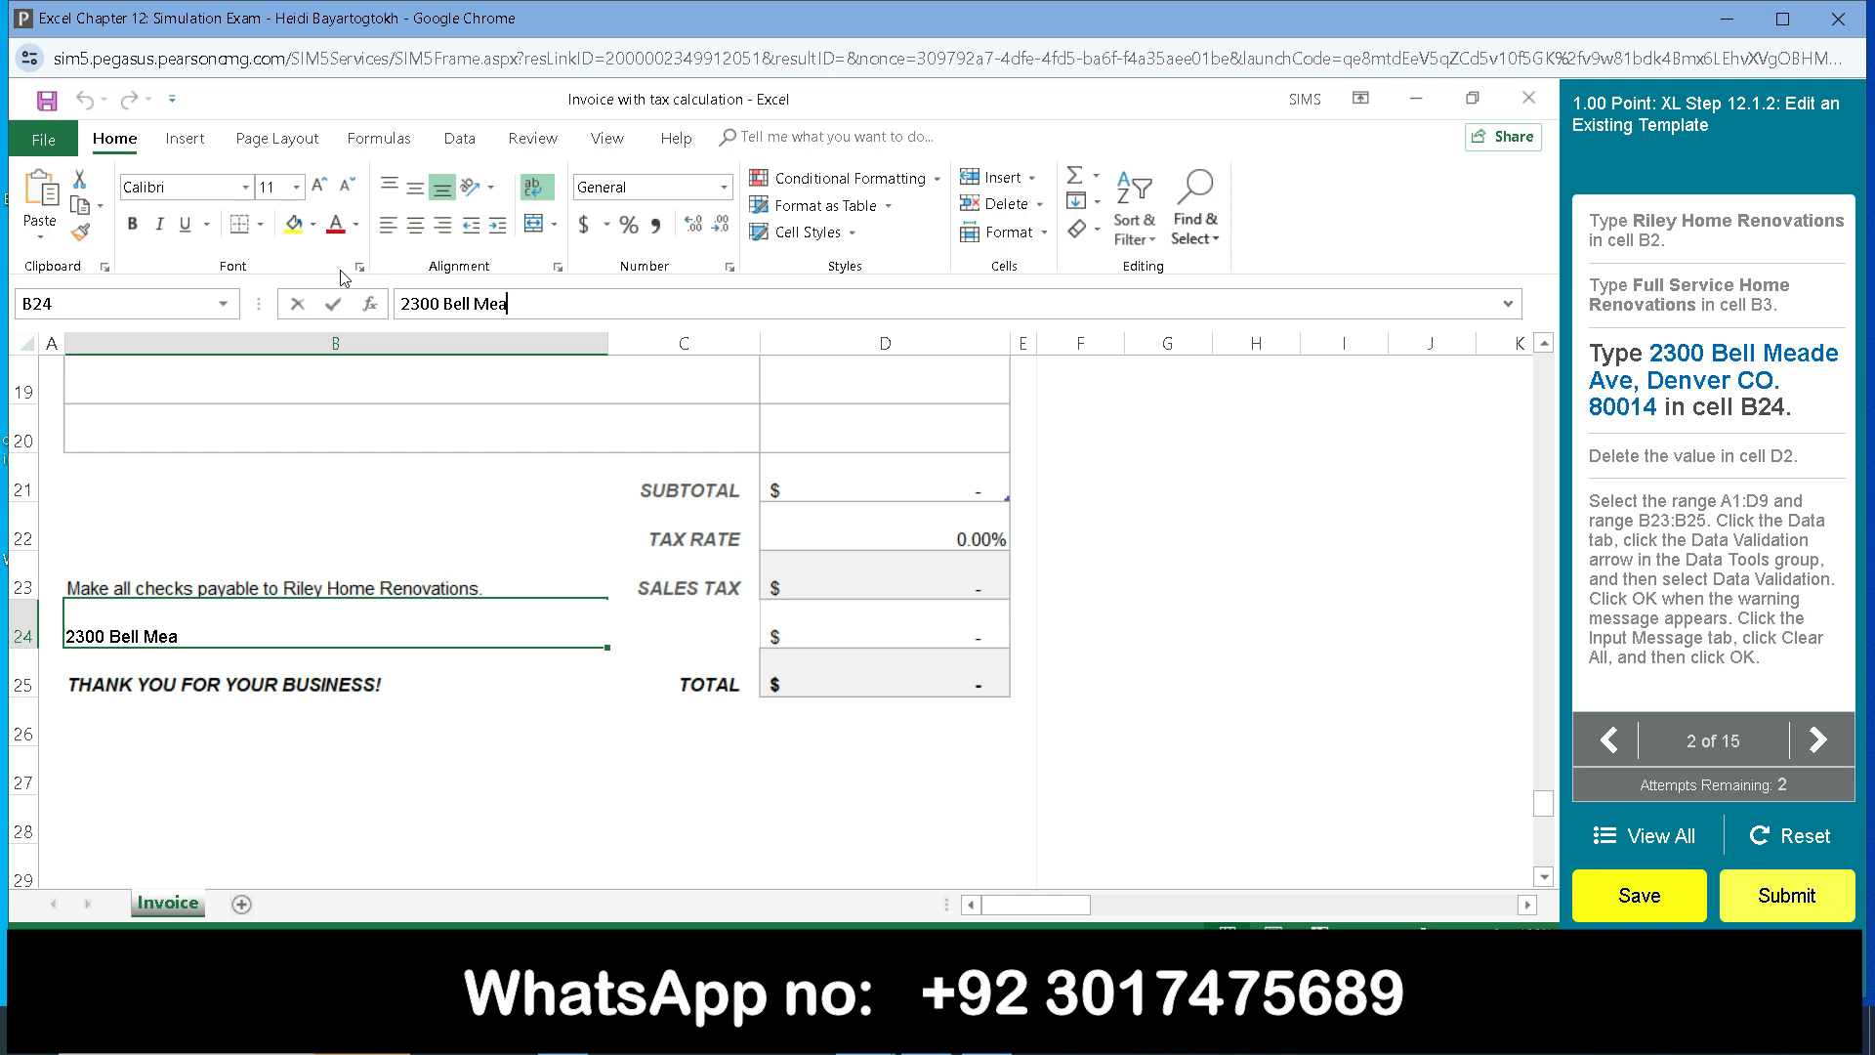
pyautogui.write('de Ave, Denver CO.')
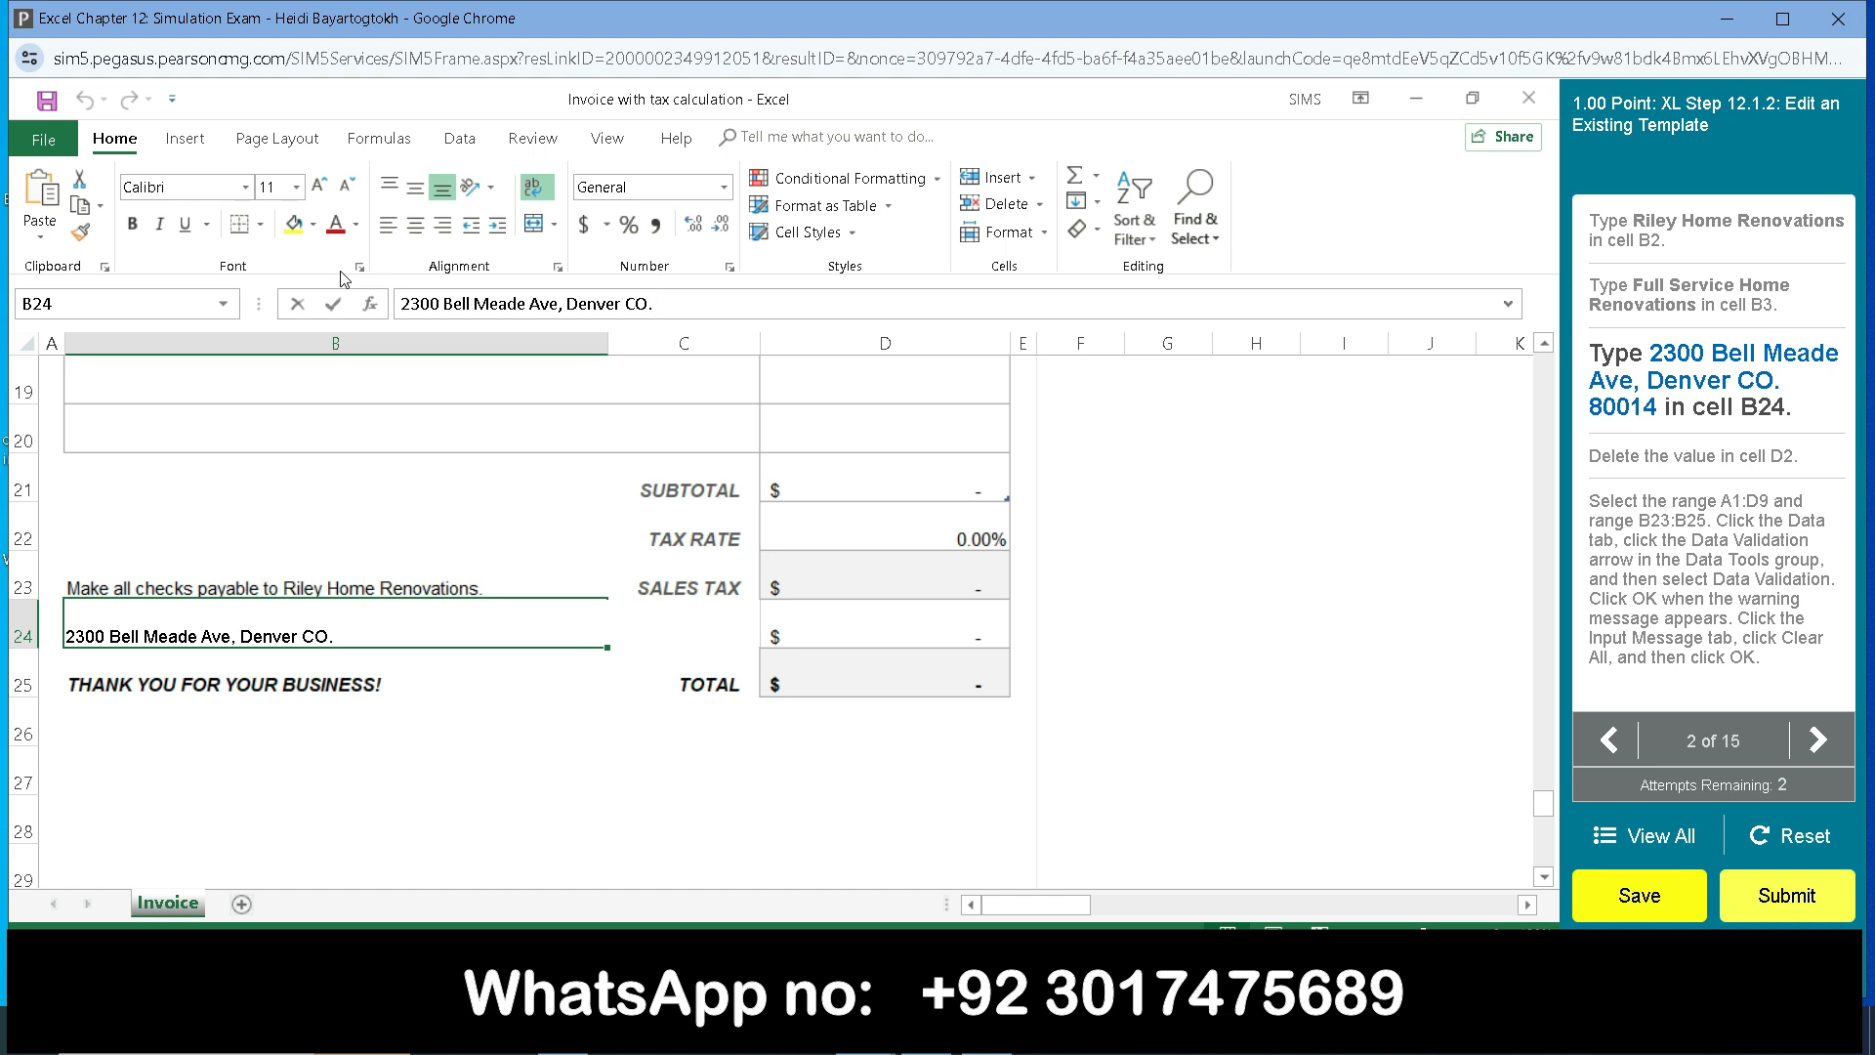
pyautogui.write('80014')
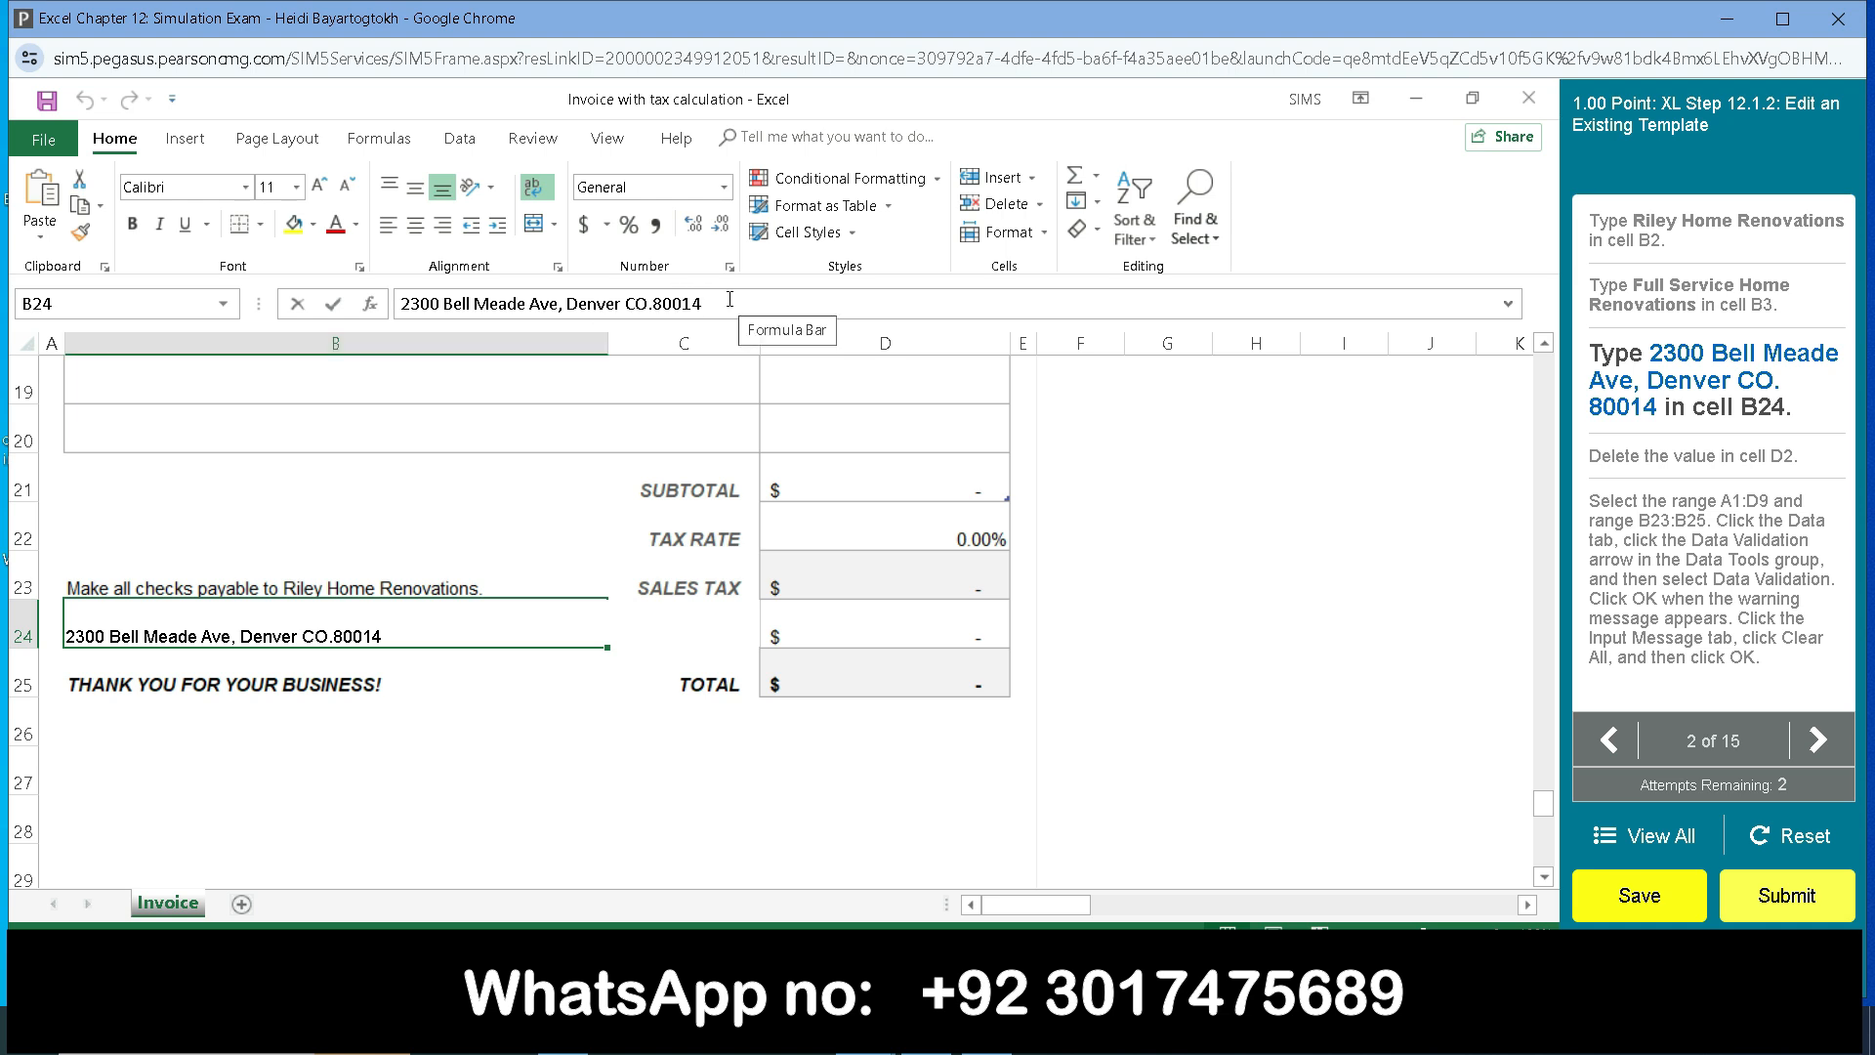
pyautogui.press('Return')
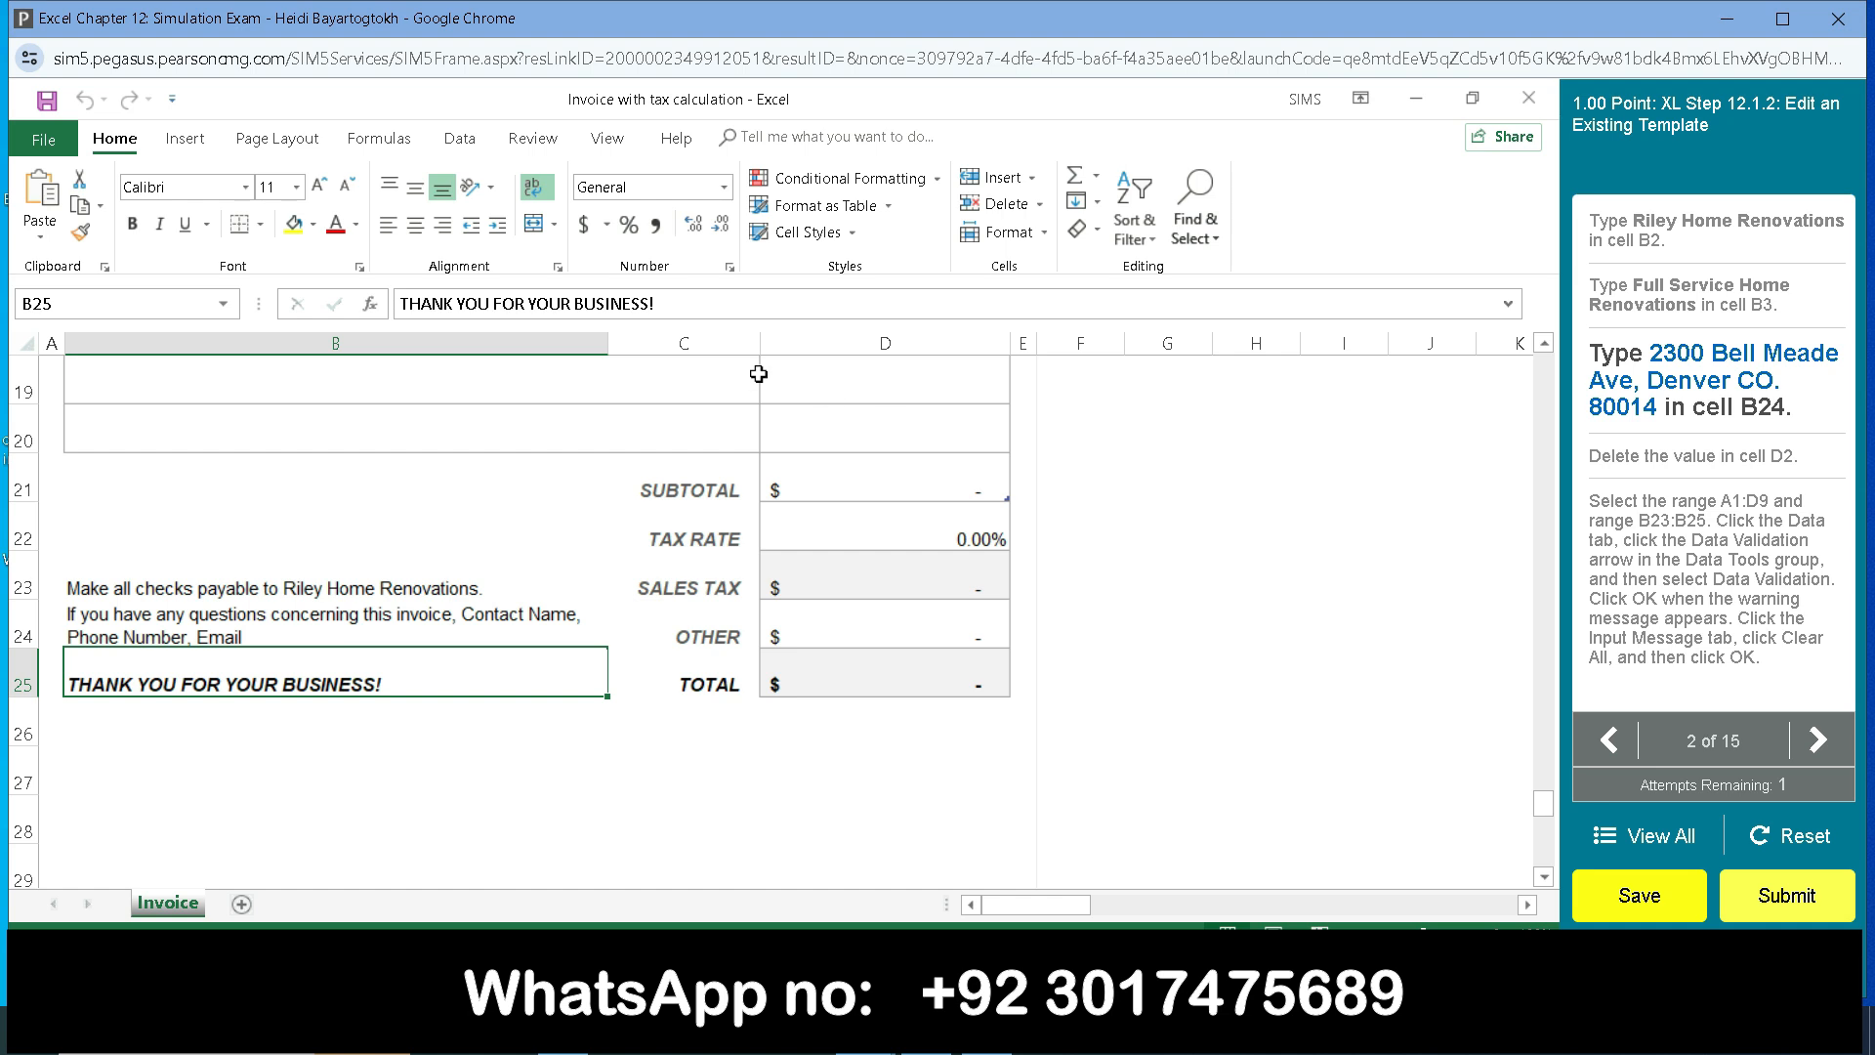
# Delete the contents of cell B24 and enter the business address from the task instructions again.
pyautogui.click(267, 638)
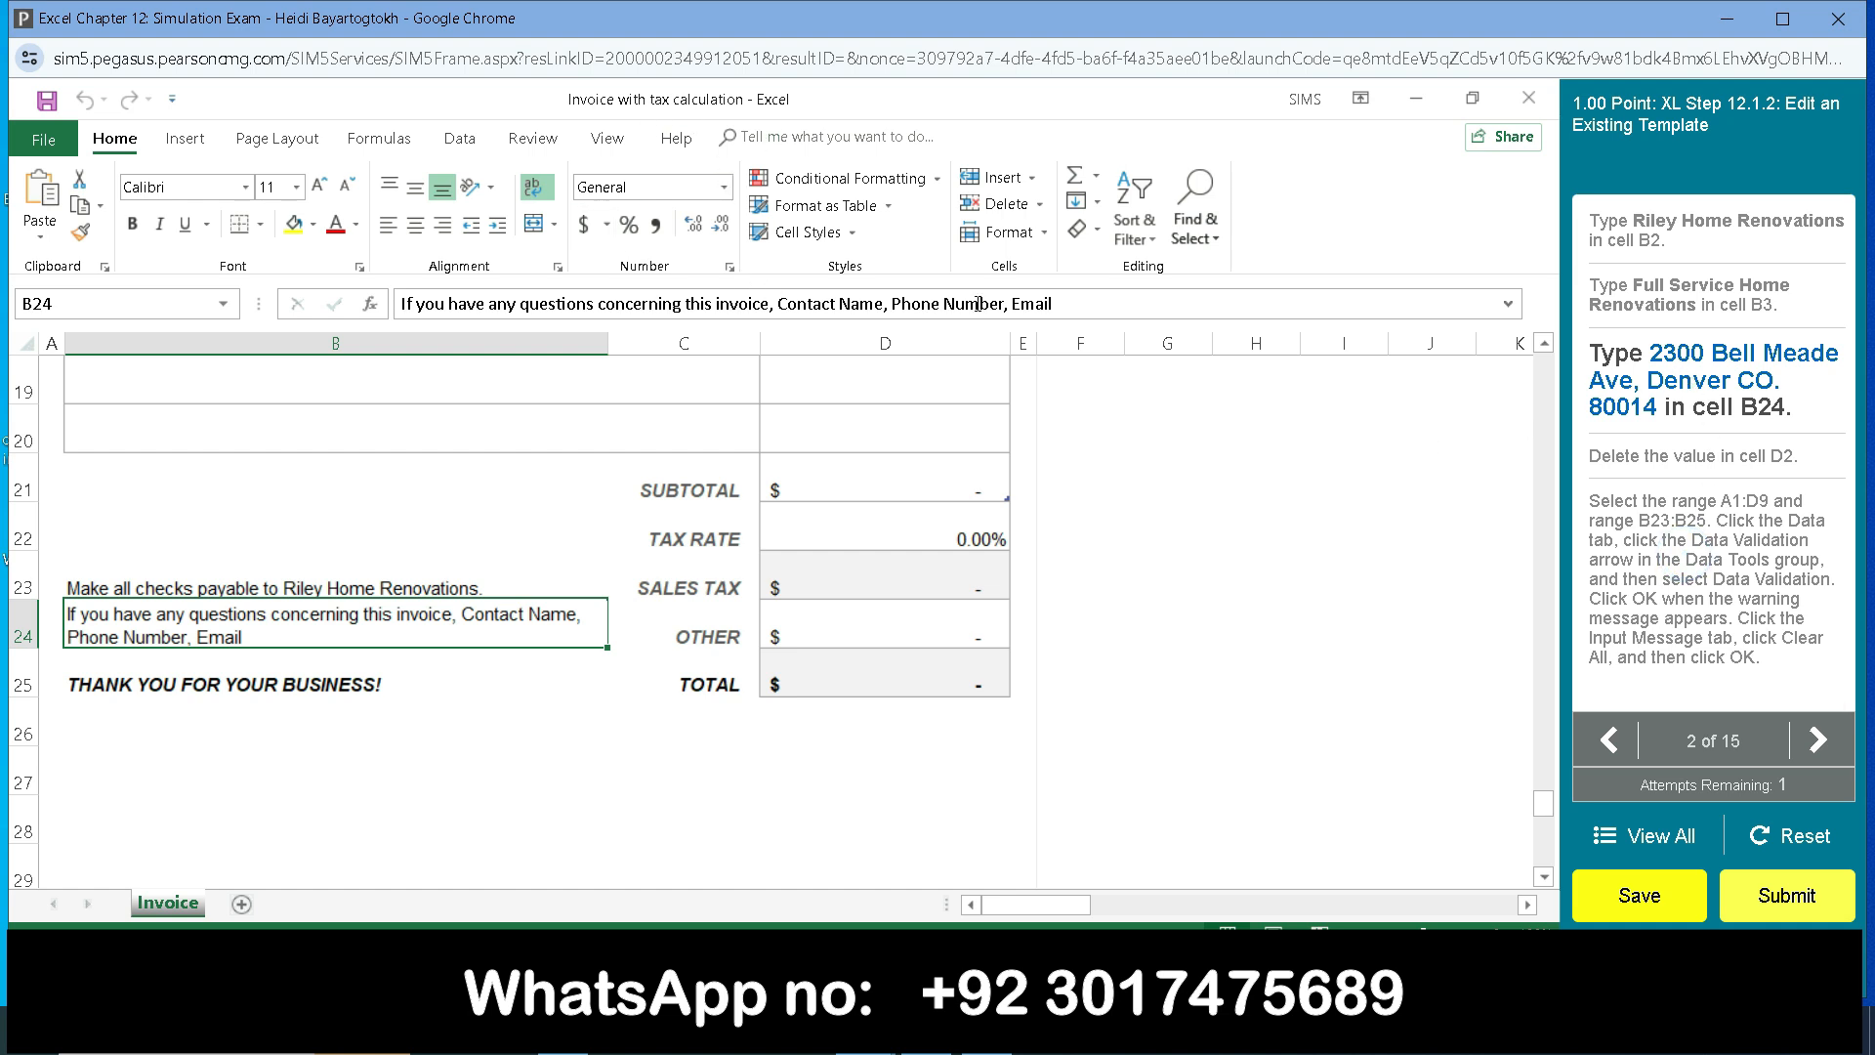
pyautogui.moveTo(1090, 314); pyautogui.dragTo(401, 282)
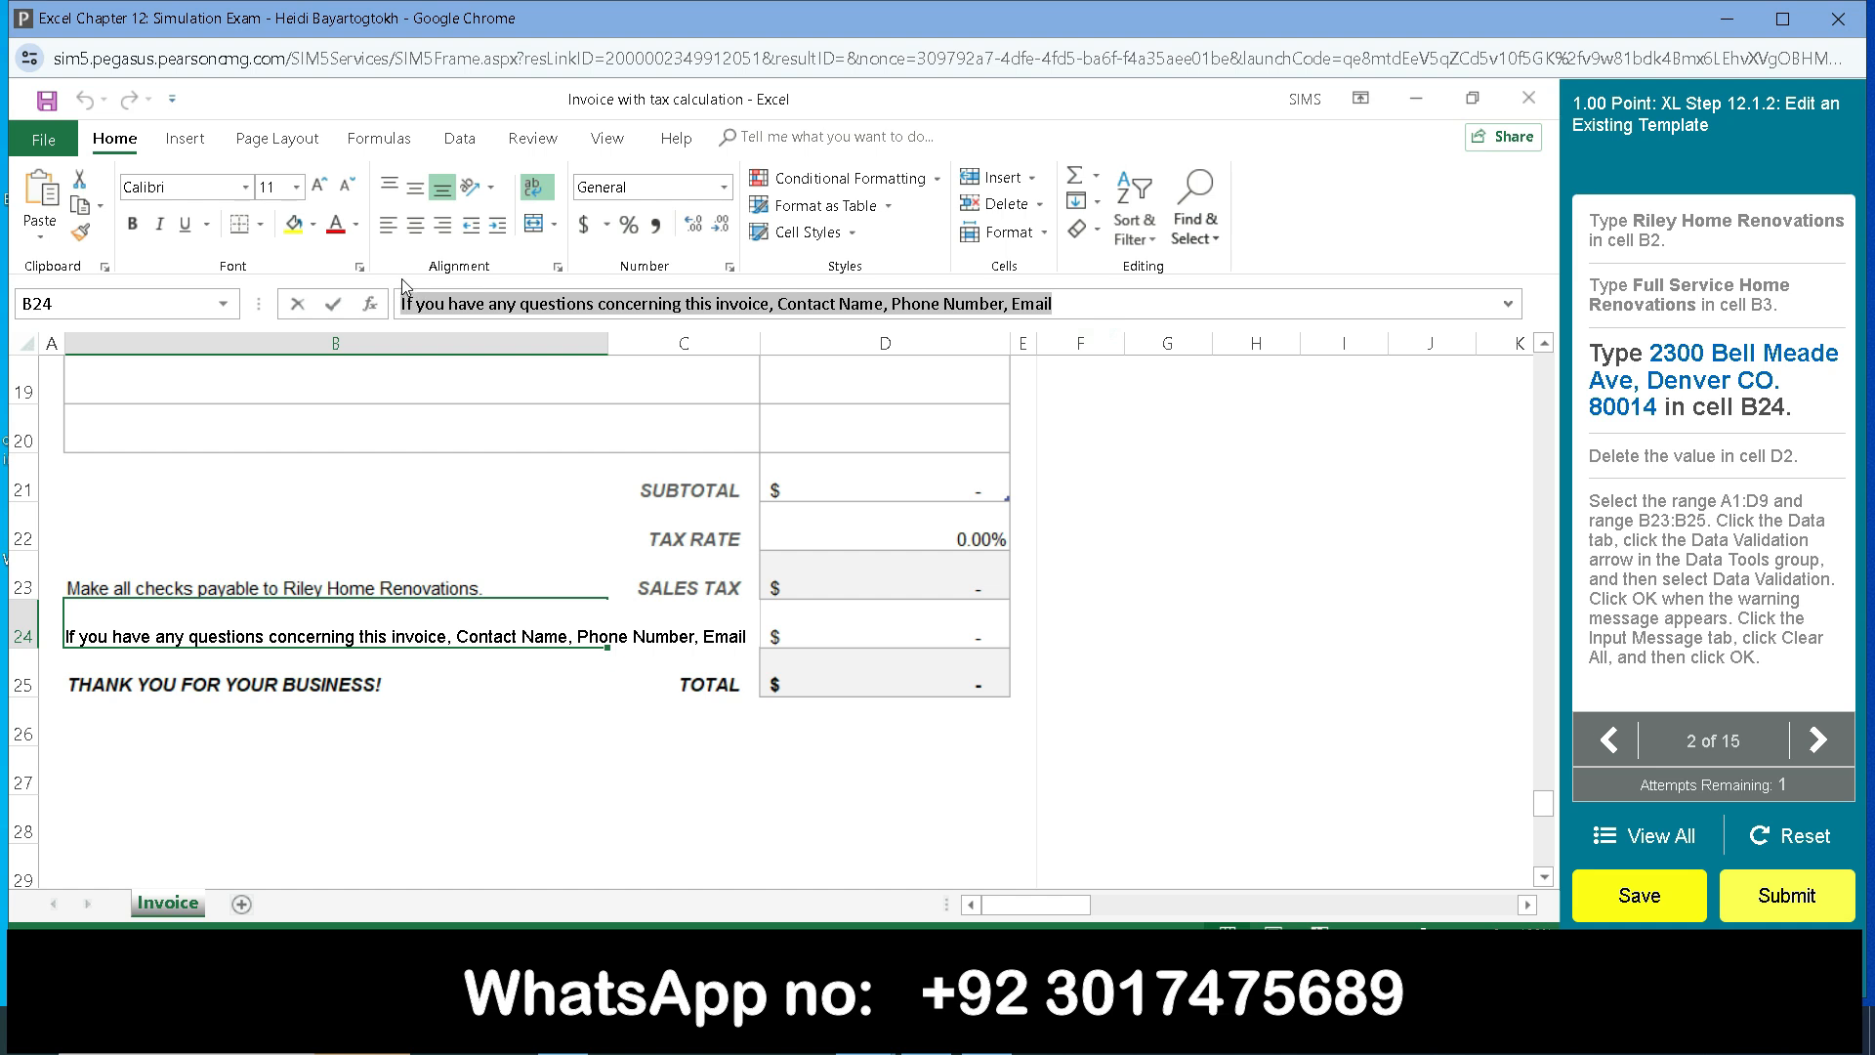
pyautogui.press('Delete')
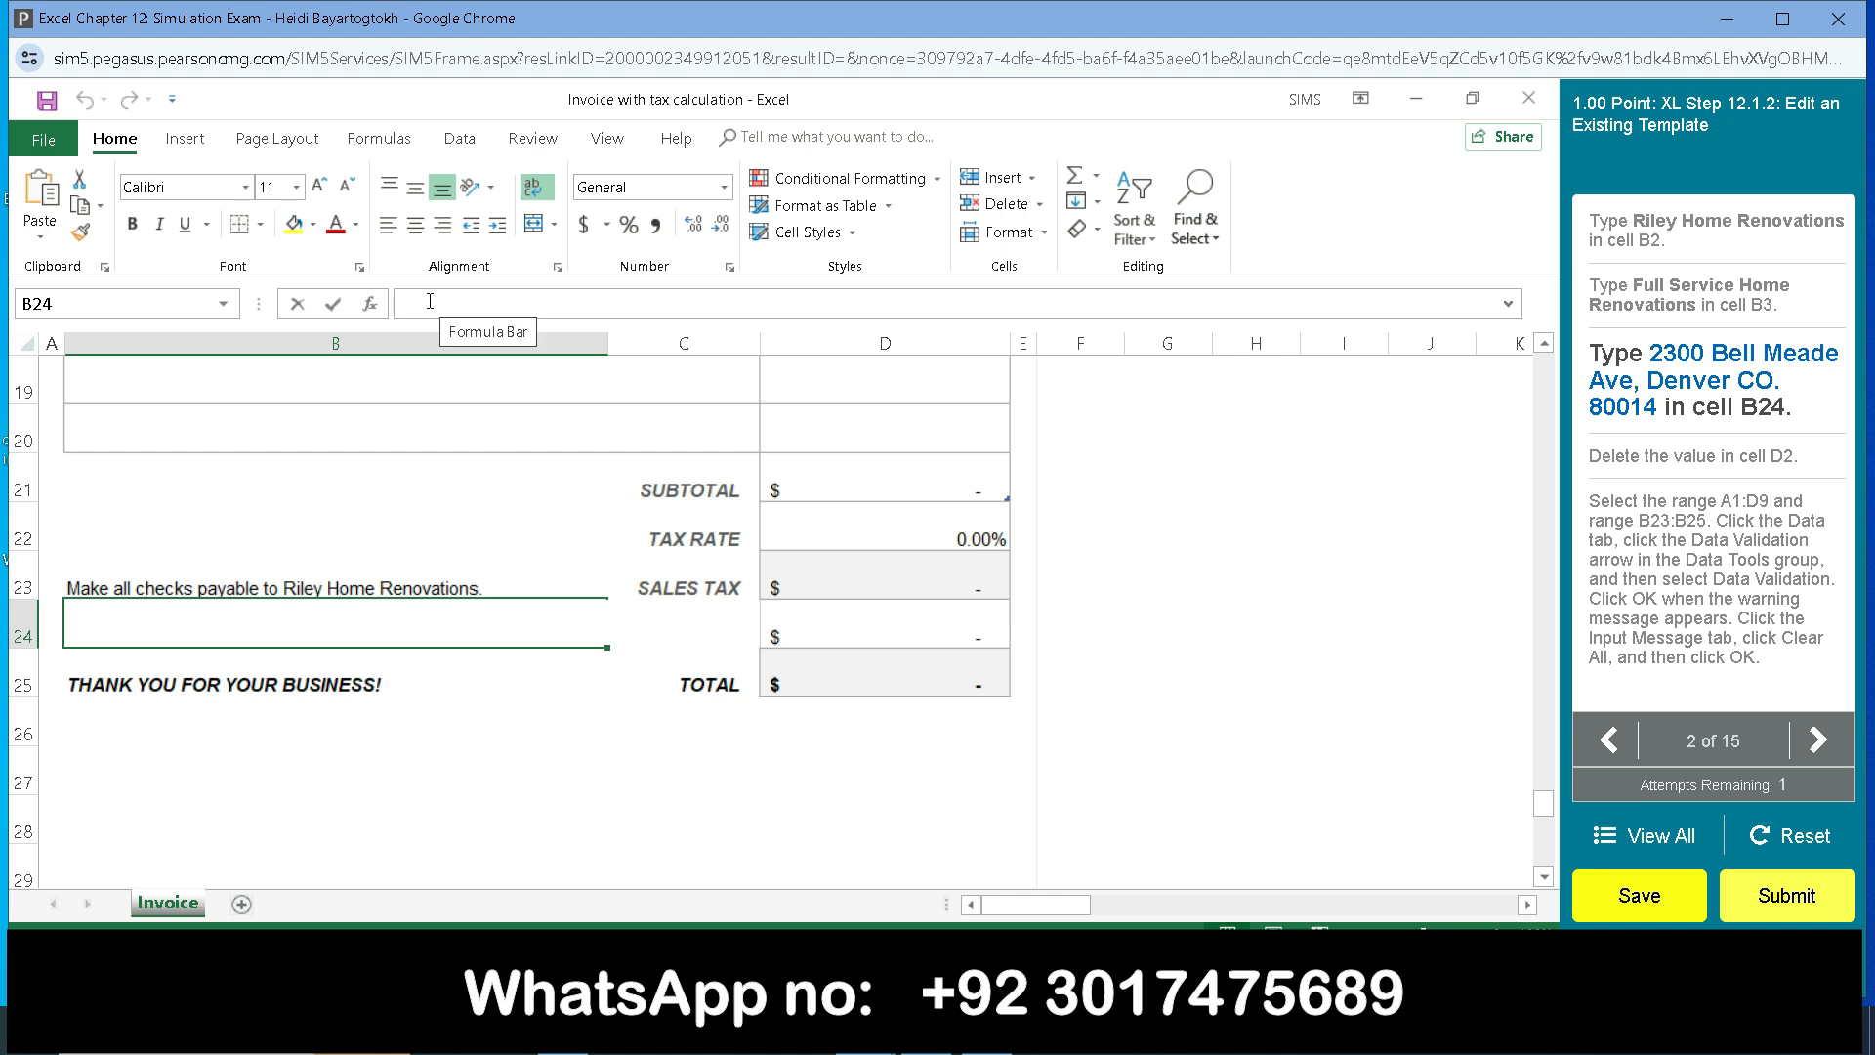
pyautogui.write('23')
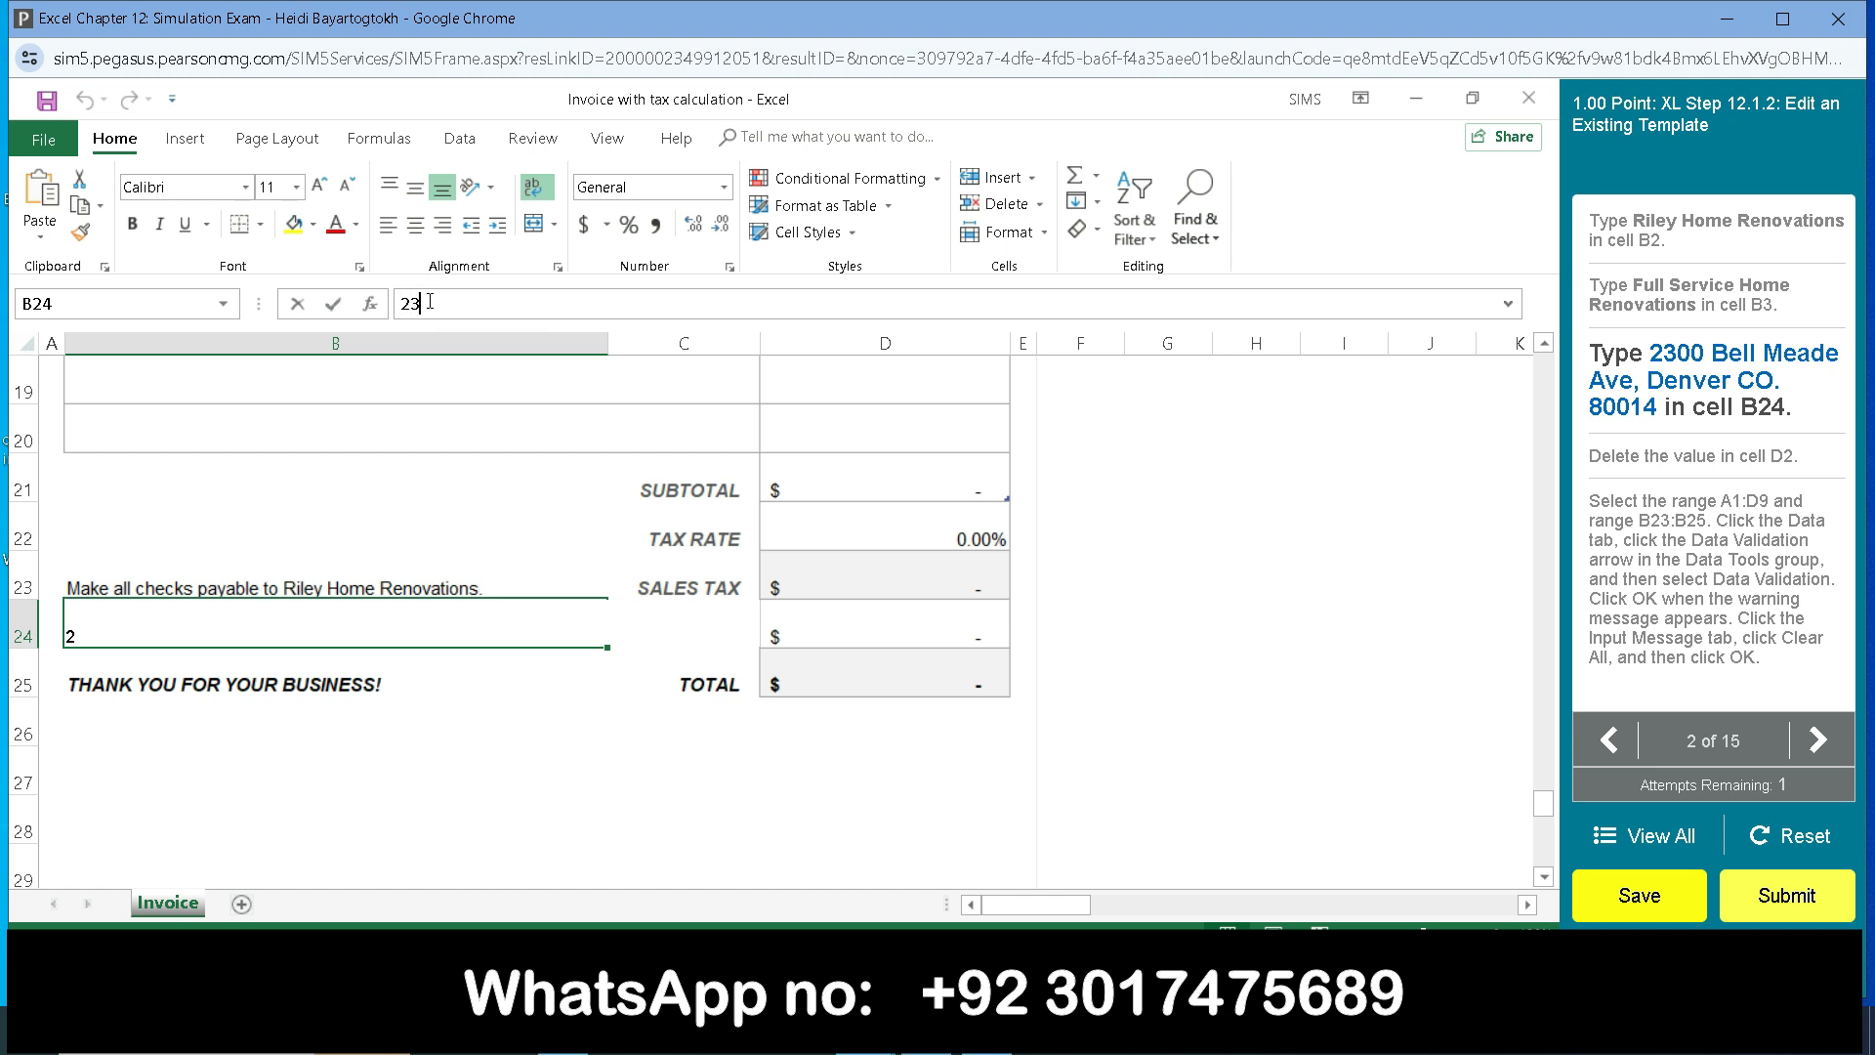
pyautogui.write('00 Bell Meade ')
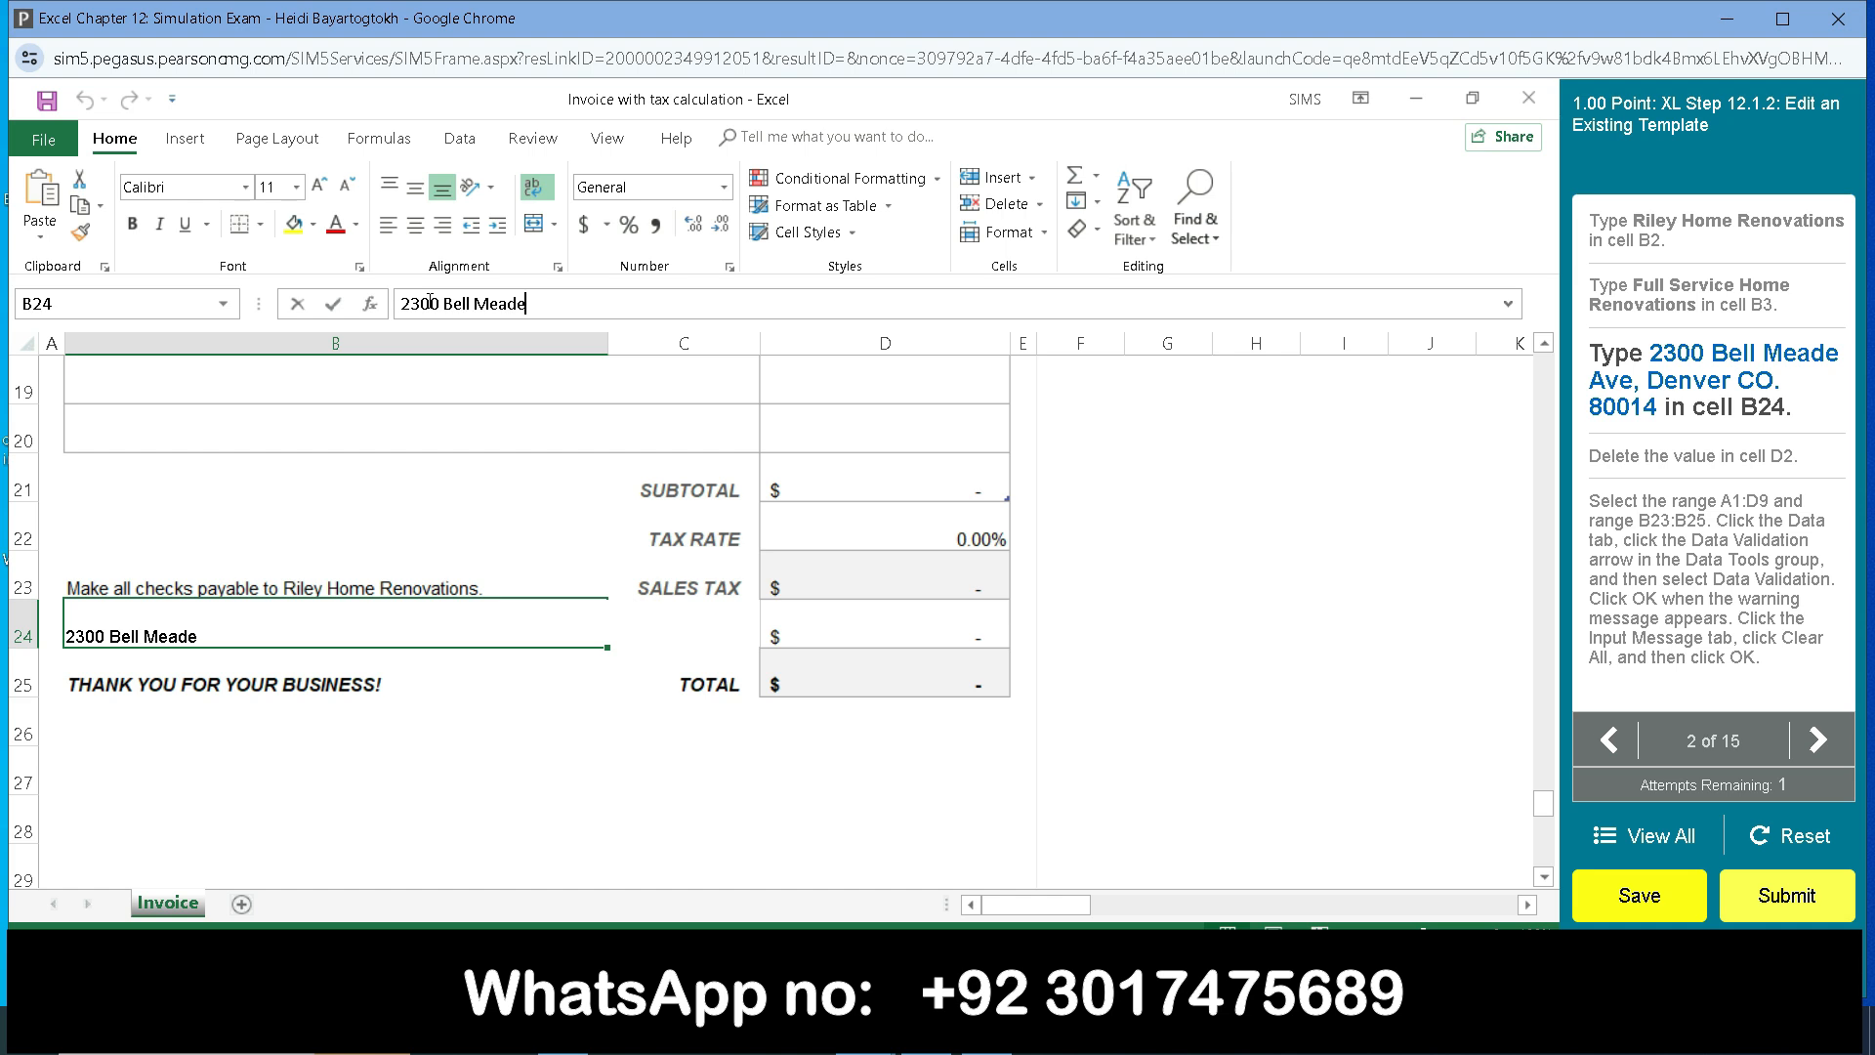
pyautogui.write('Ave, Denver CO')
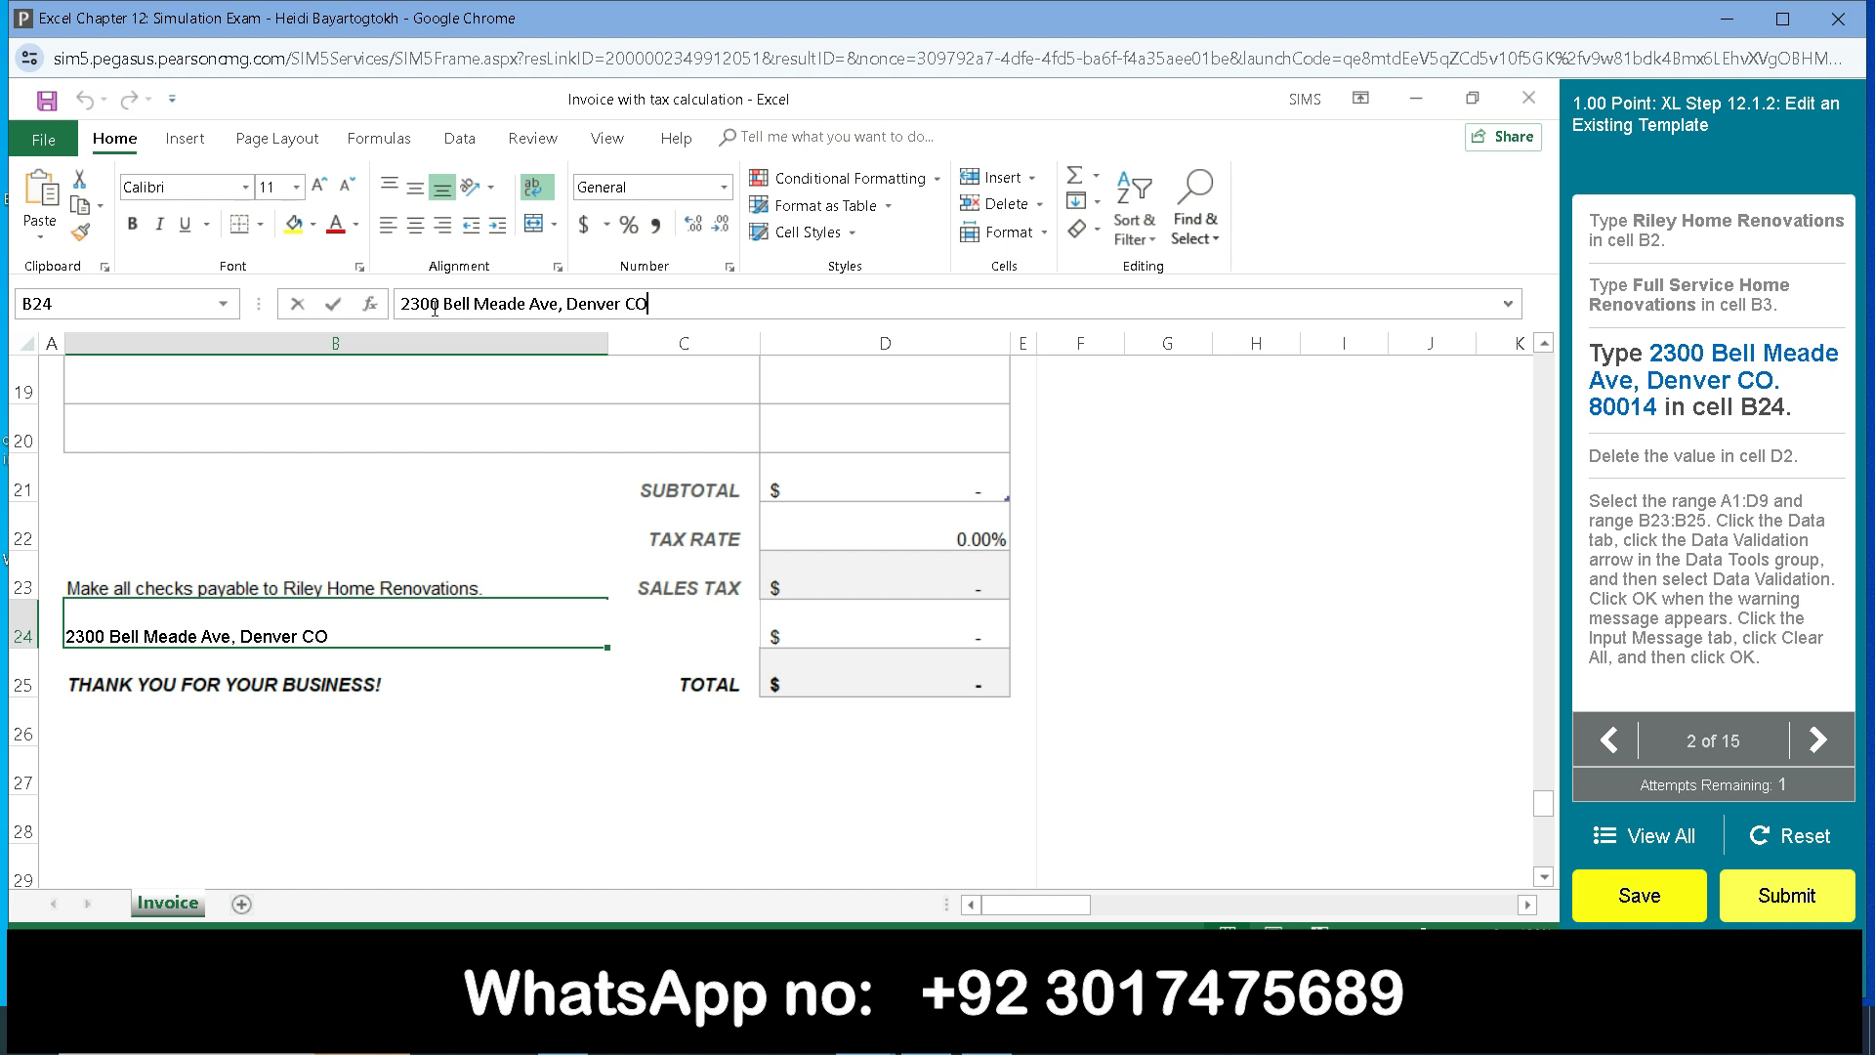
pyautogui.write('.80014')
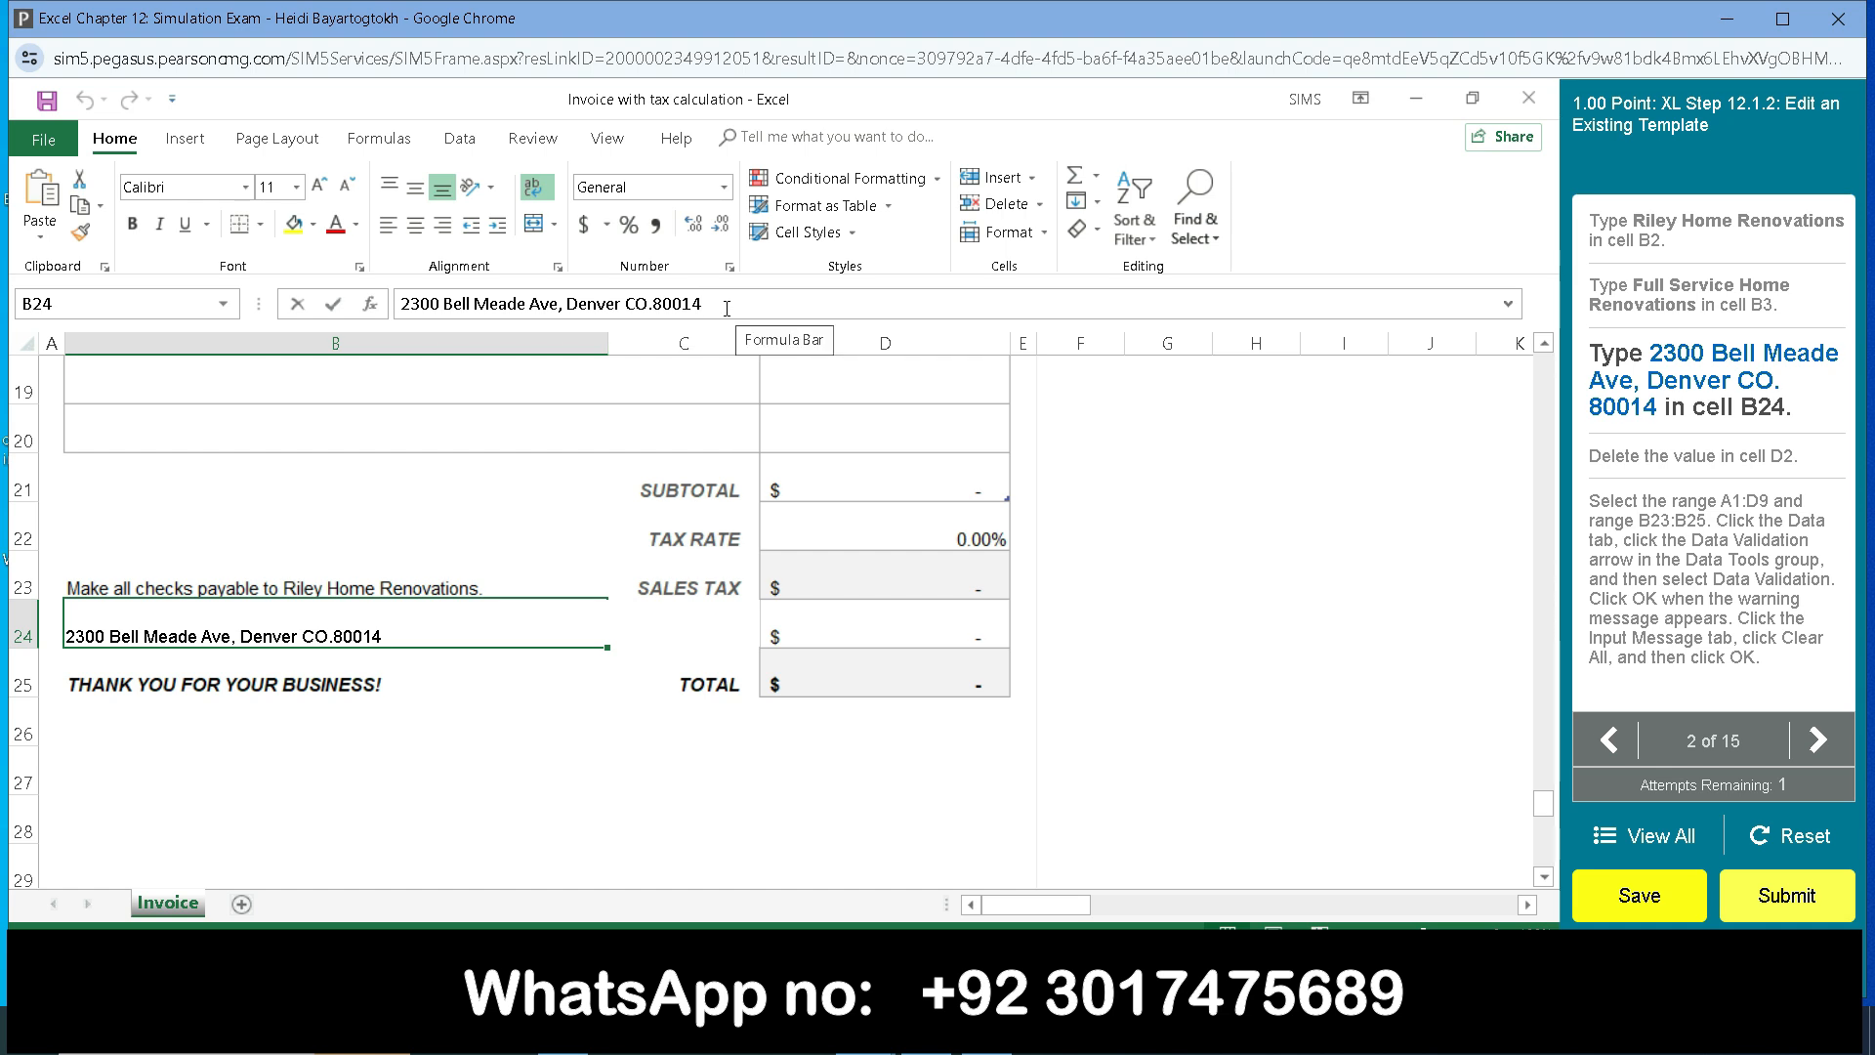
pyautogui.press('Return')
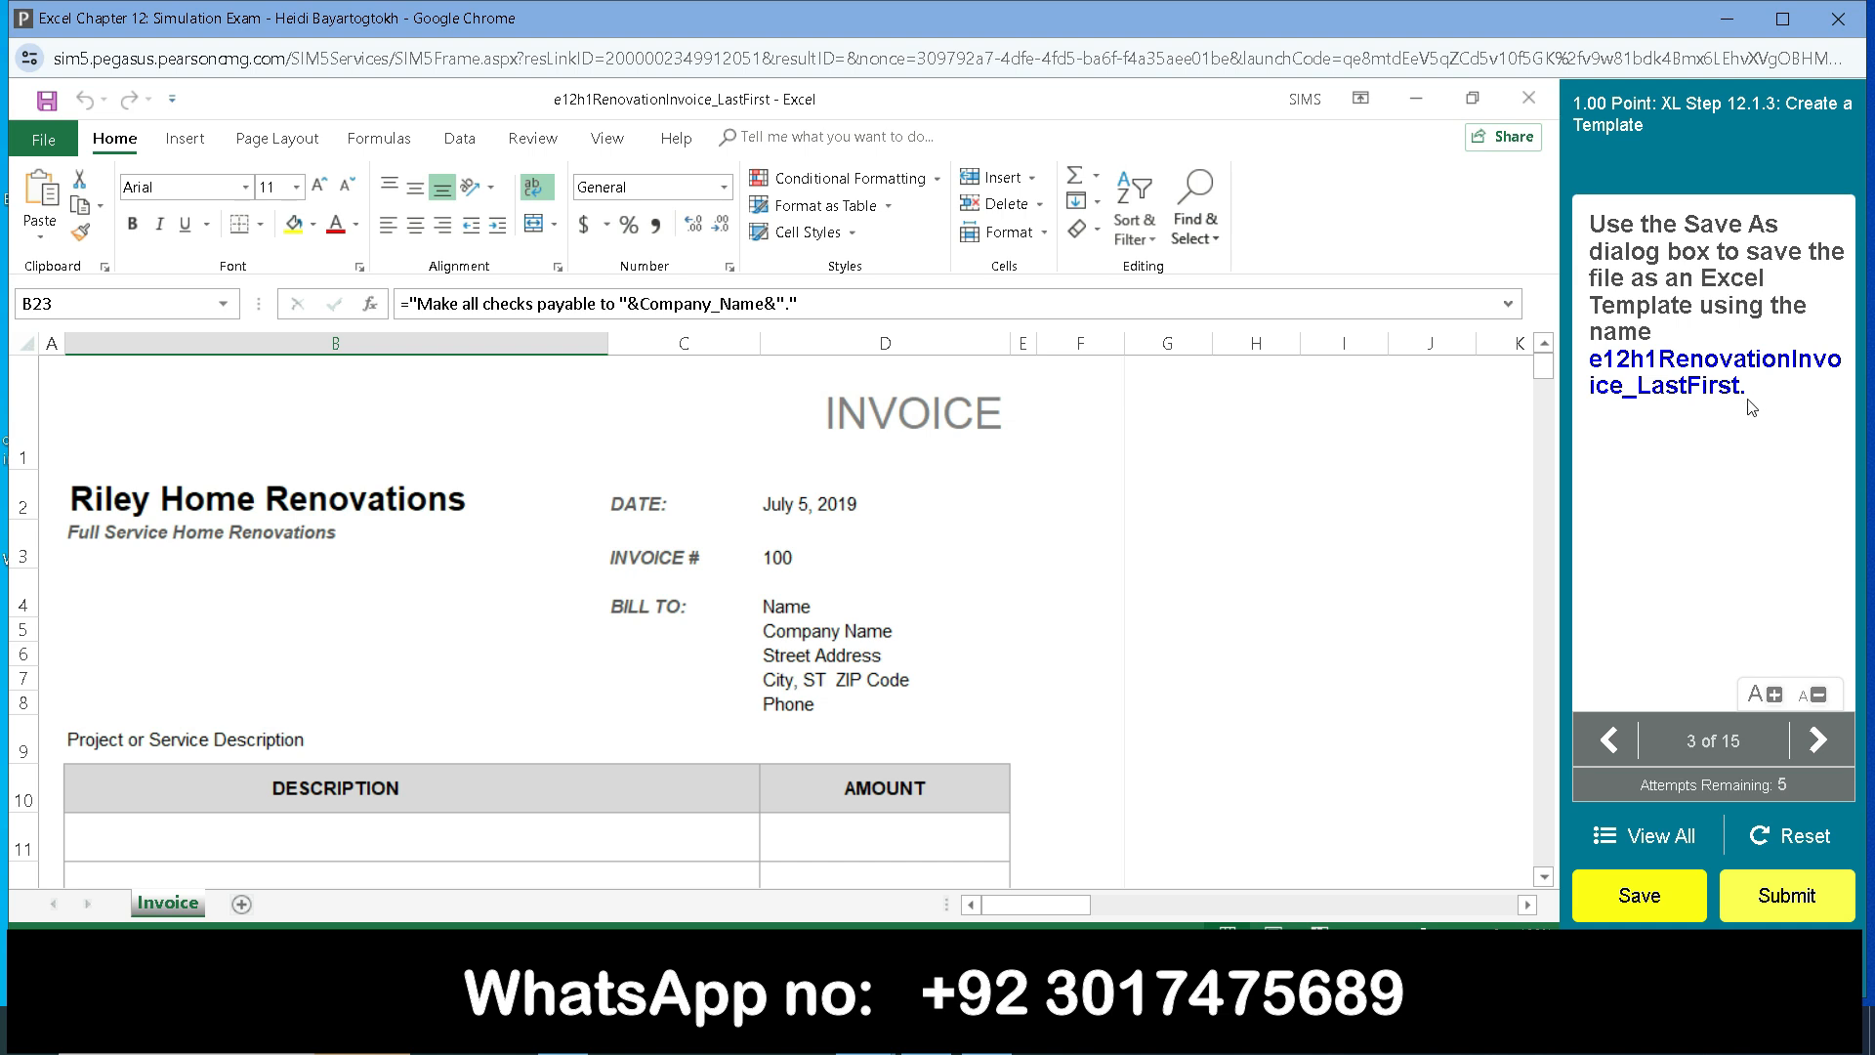
# Start saving a copy of the workbook in Documents, using the file name "e12h1RenovationInvoice_LastFirst." copied from the task instructions.
pyautogui.moveTo(1747, 395); pyautogui.dragTo(1591, 364)
pyautogui.hotkey('ctrl', 'c')
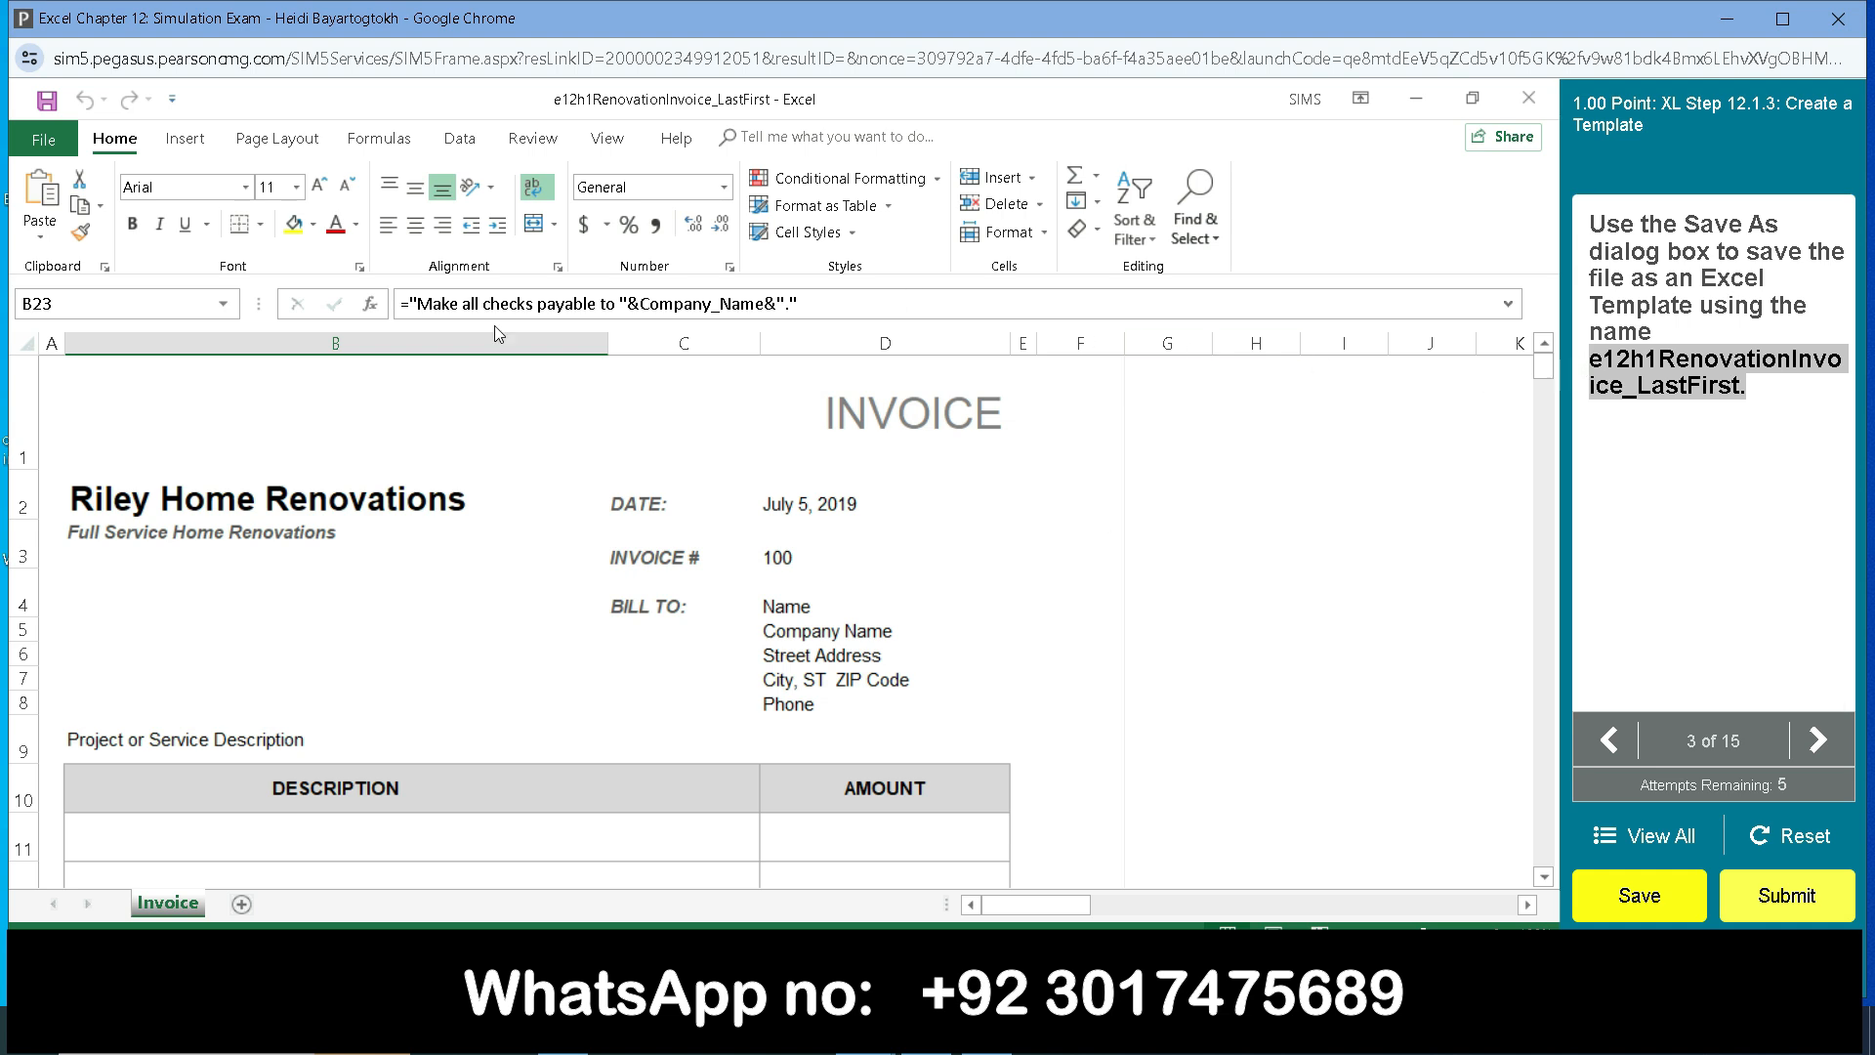
pyautogui.click(39, 139)
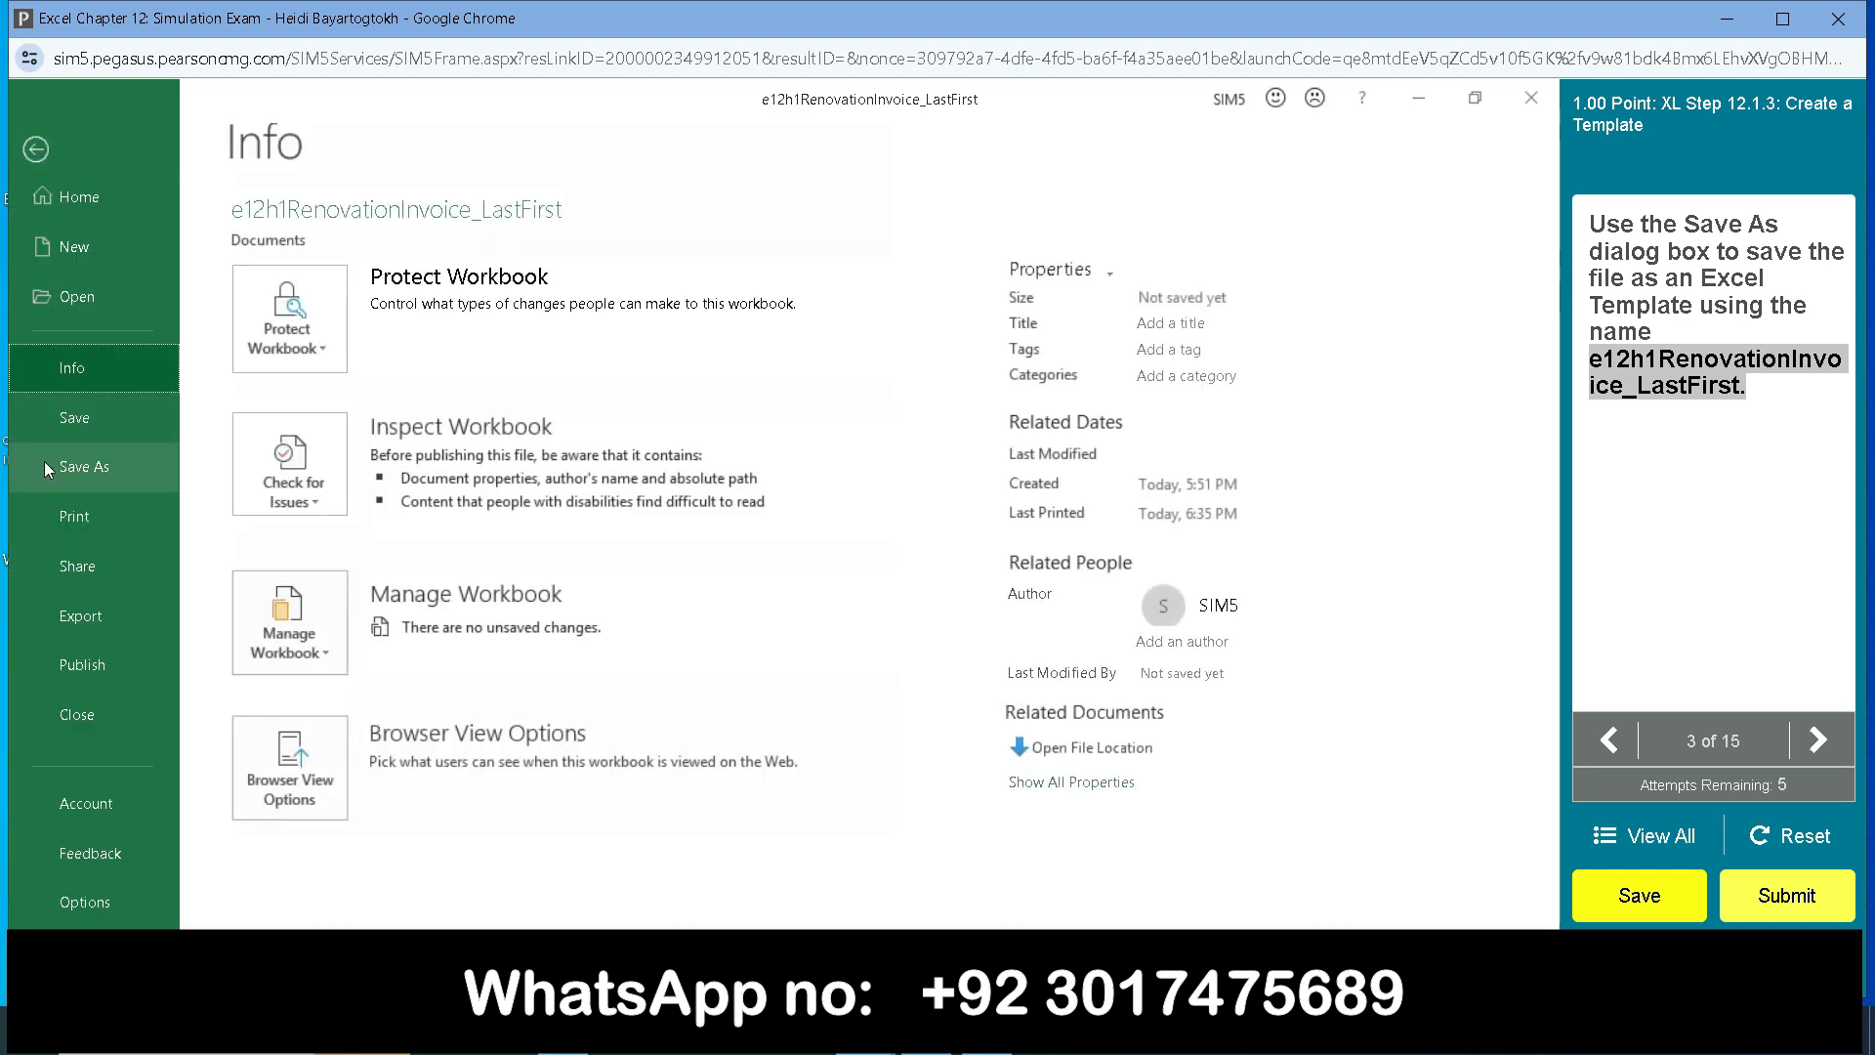
pyautogui.click(66, 469)
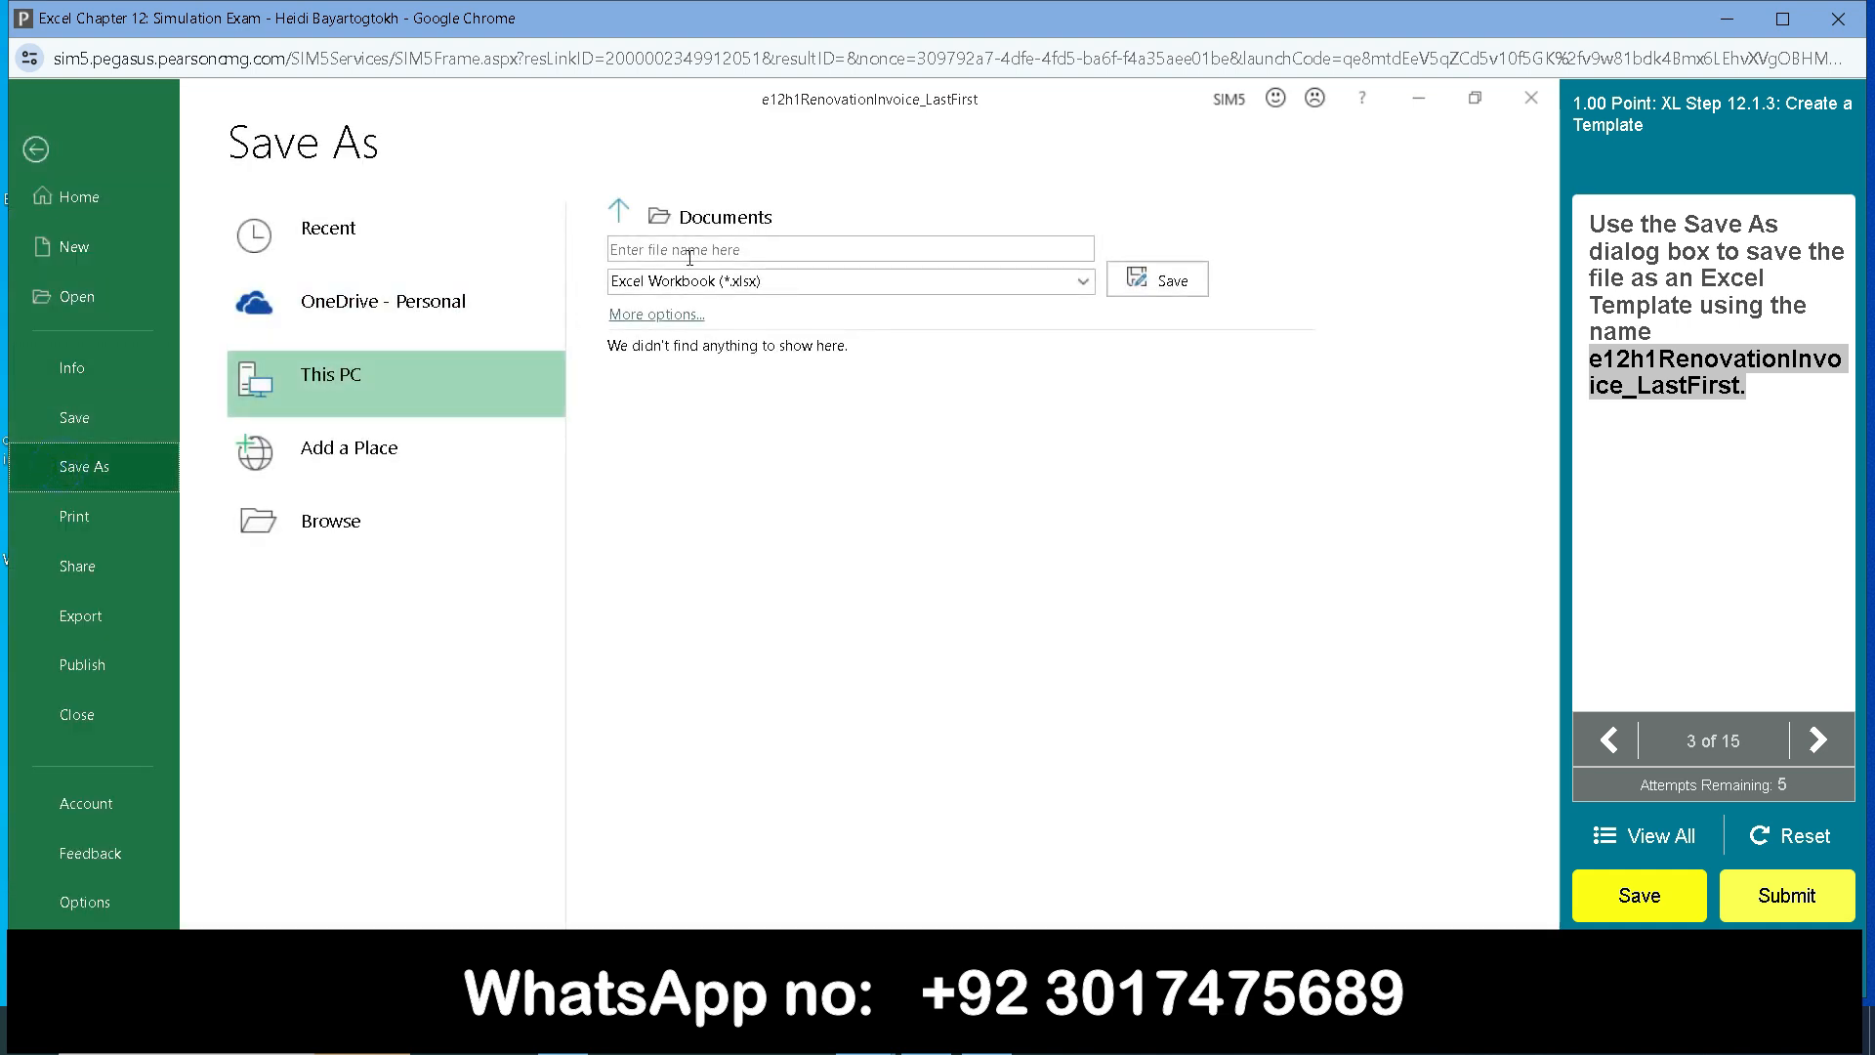
pyautogui.click(618, 248)
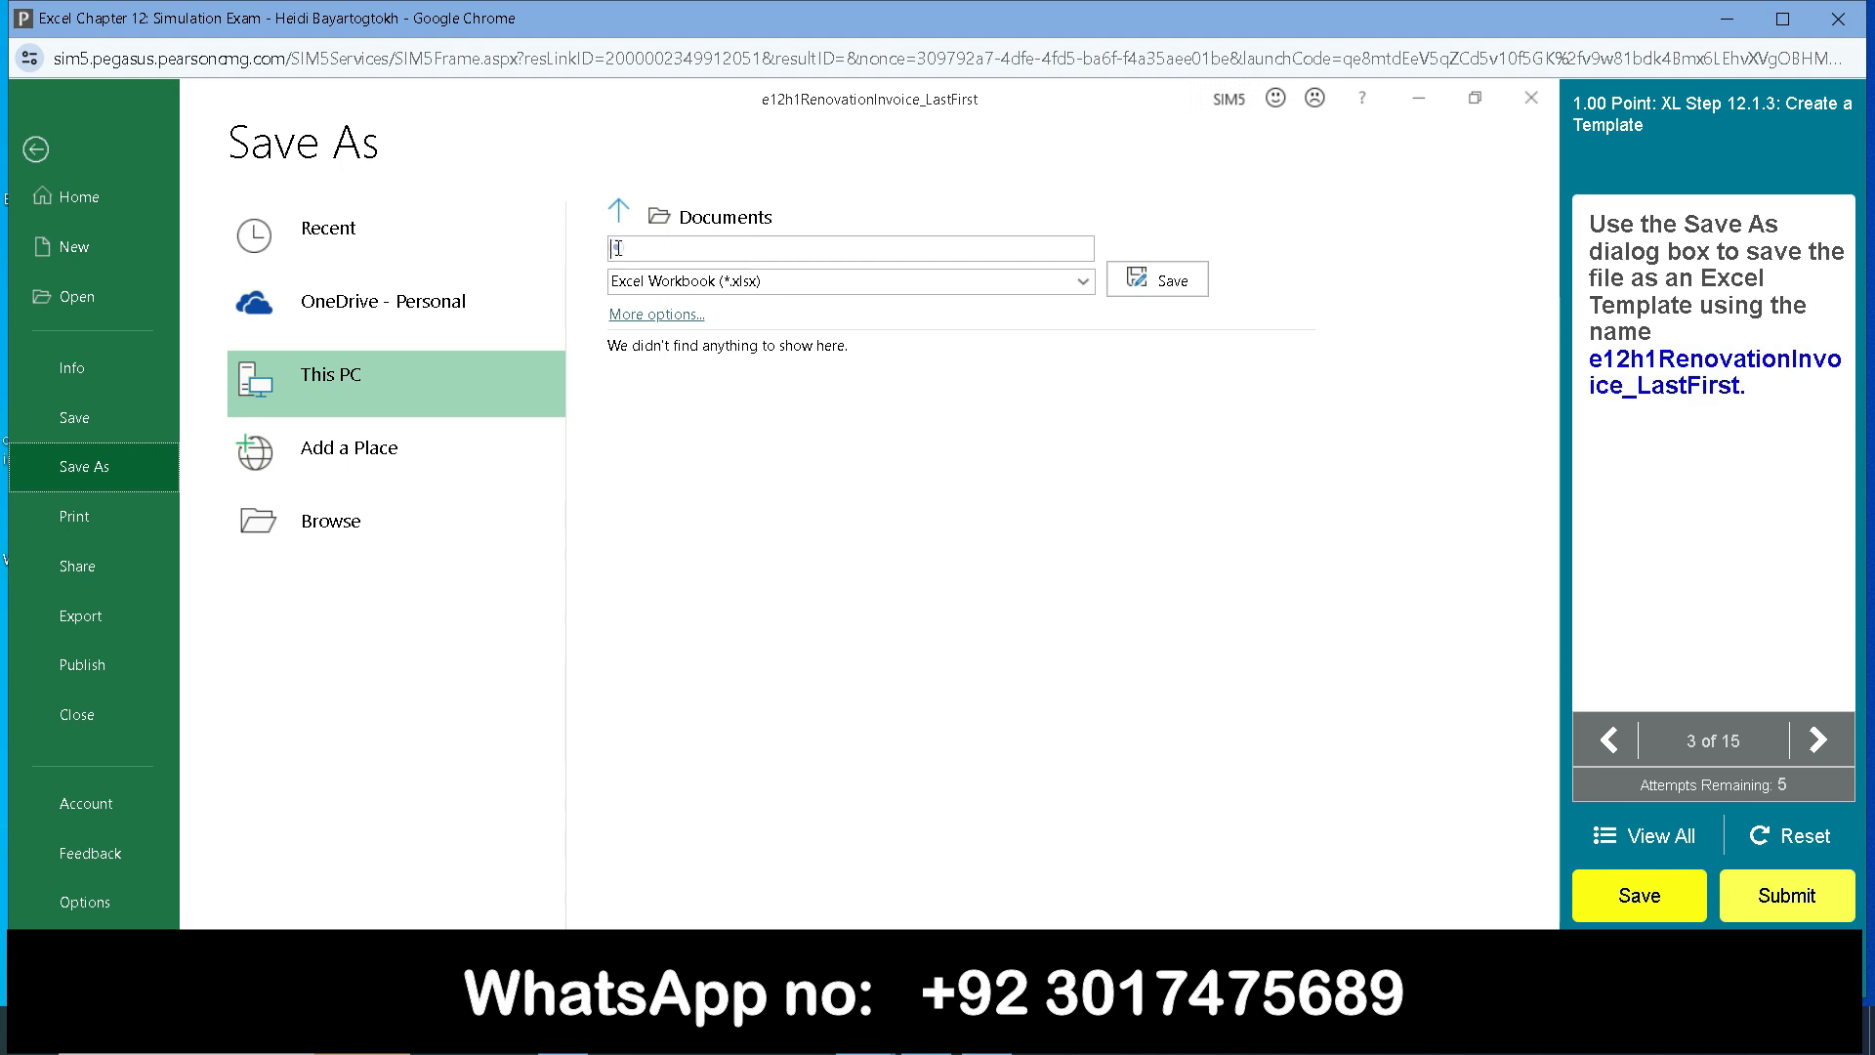
pyautogui.hotkey('ctrl', 'v')
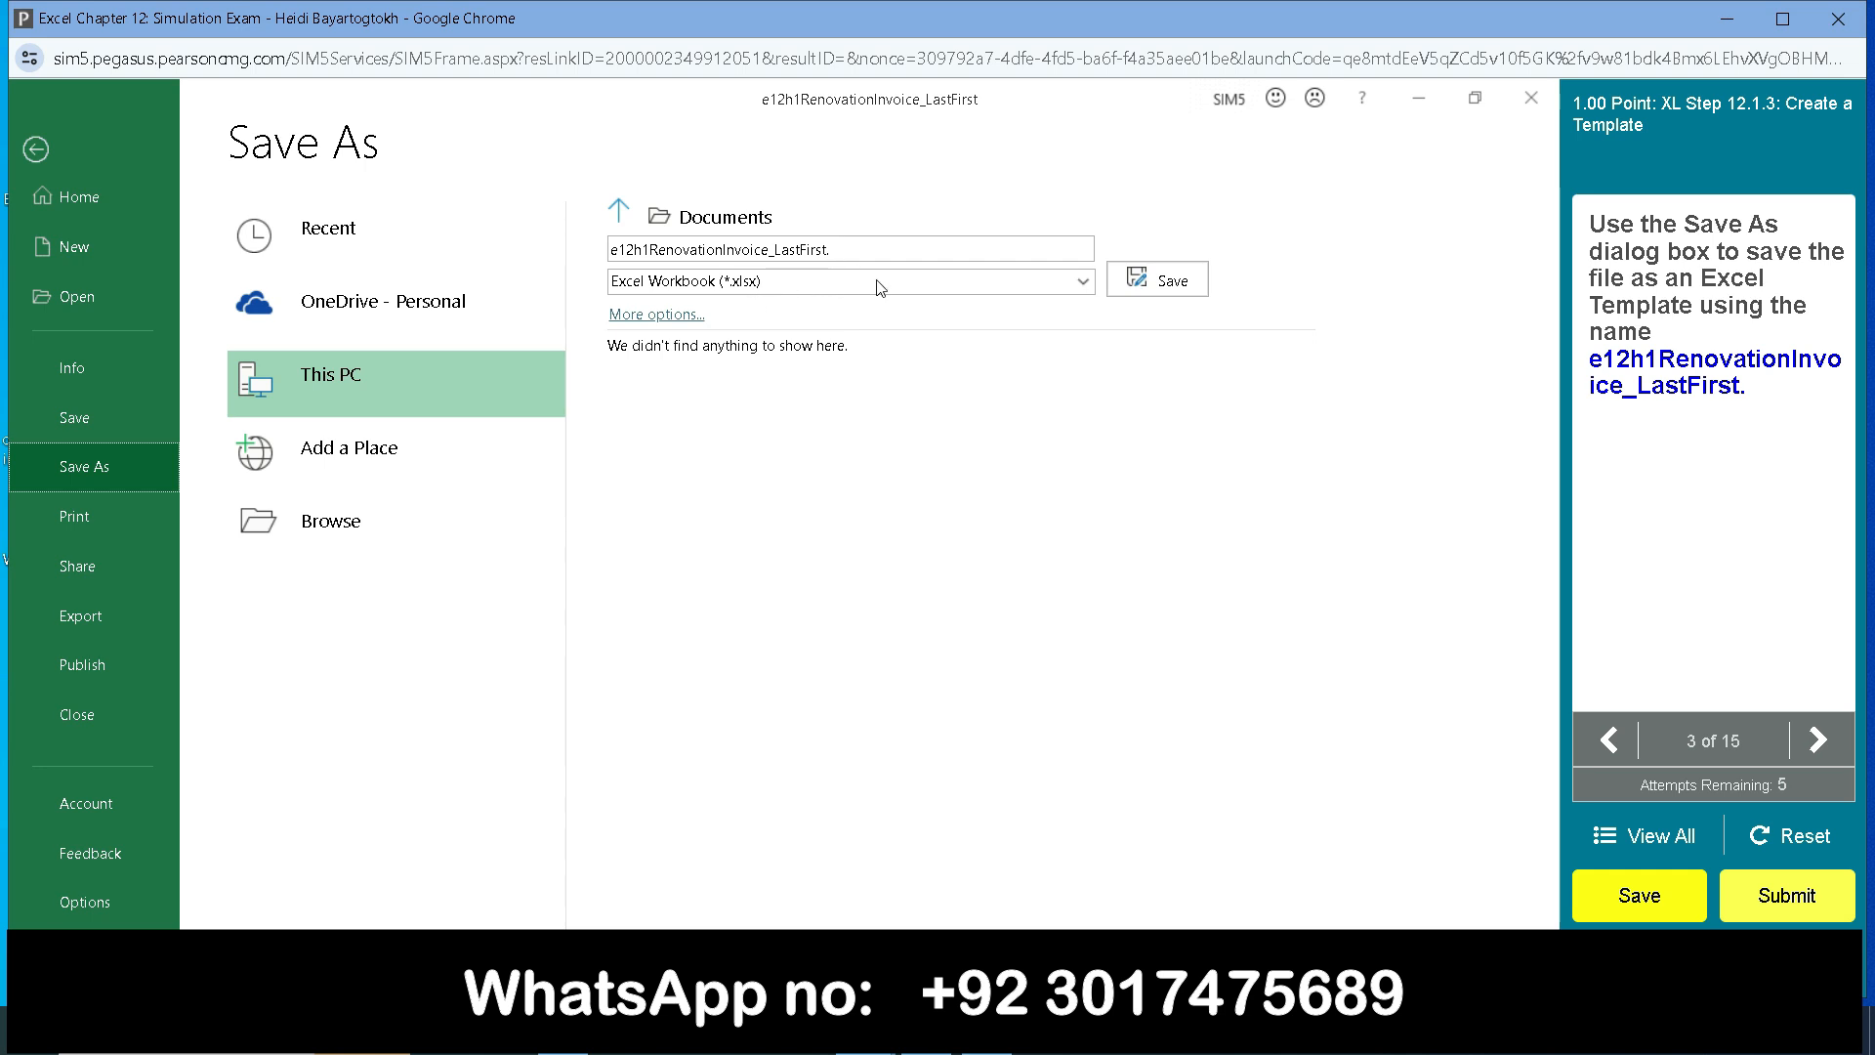
# Set the file type to Excel Template (*.xltx) and try to save the file.
pyautogui.click(1078, 285)
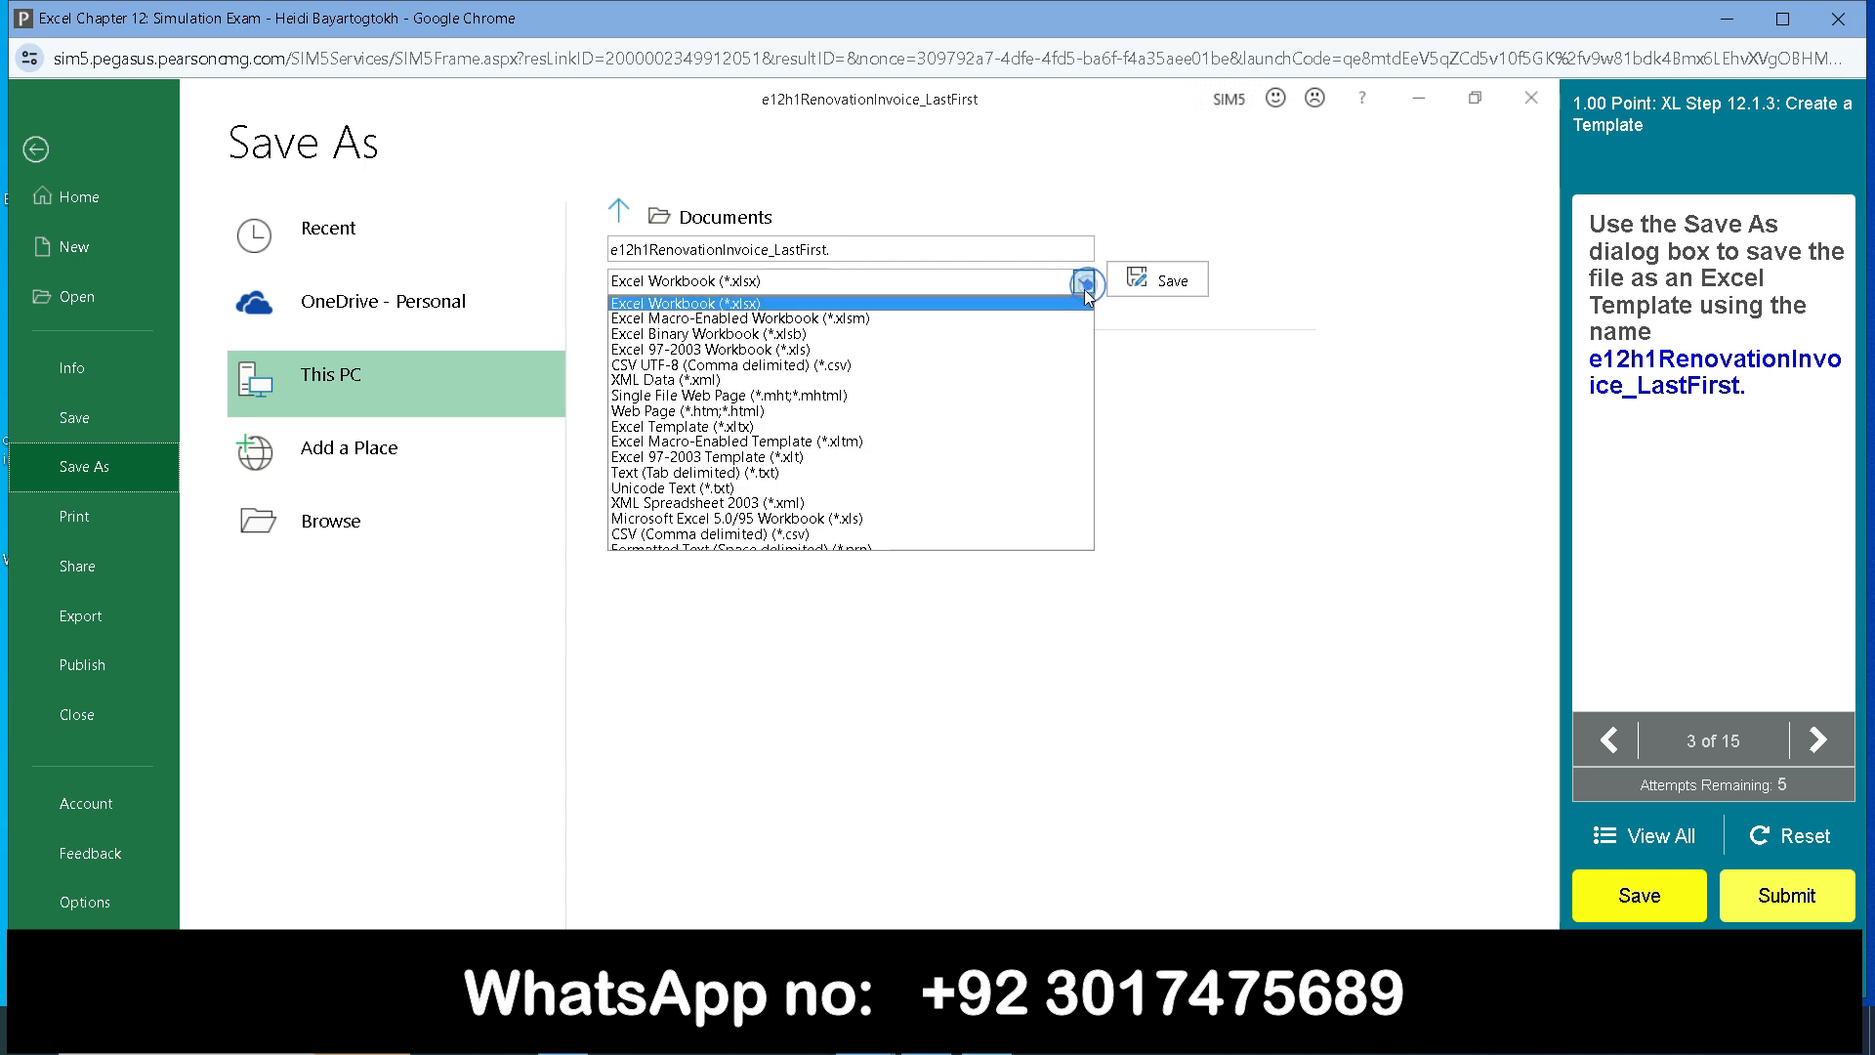
pyautogui.click(796, 426)
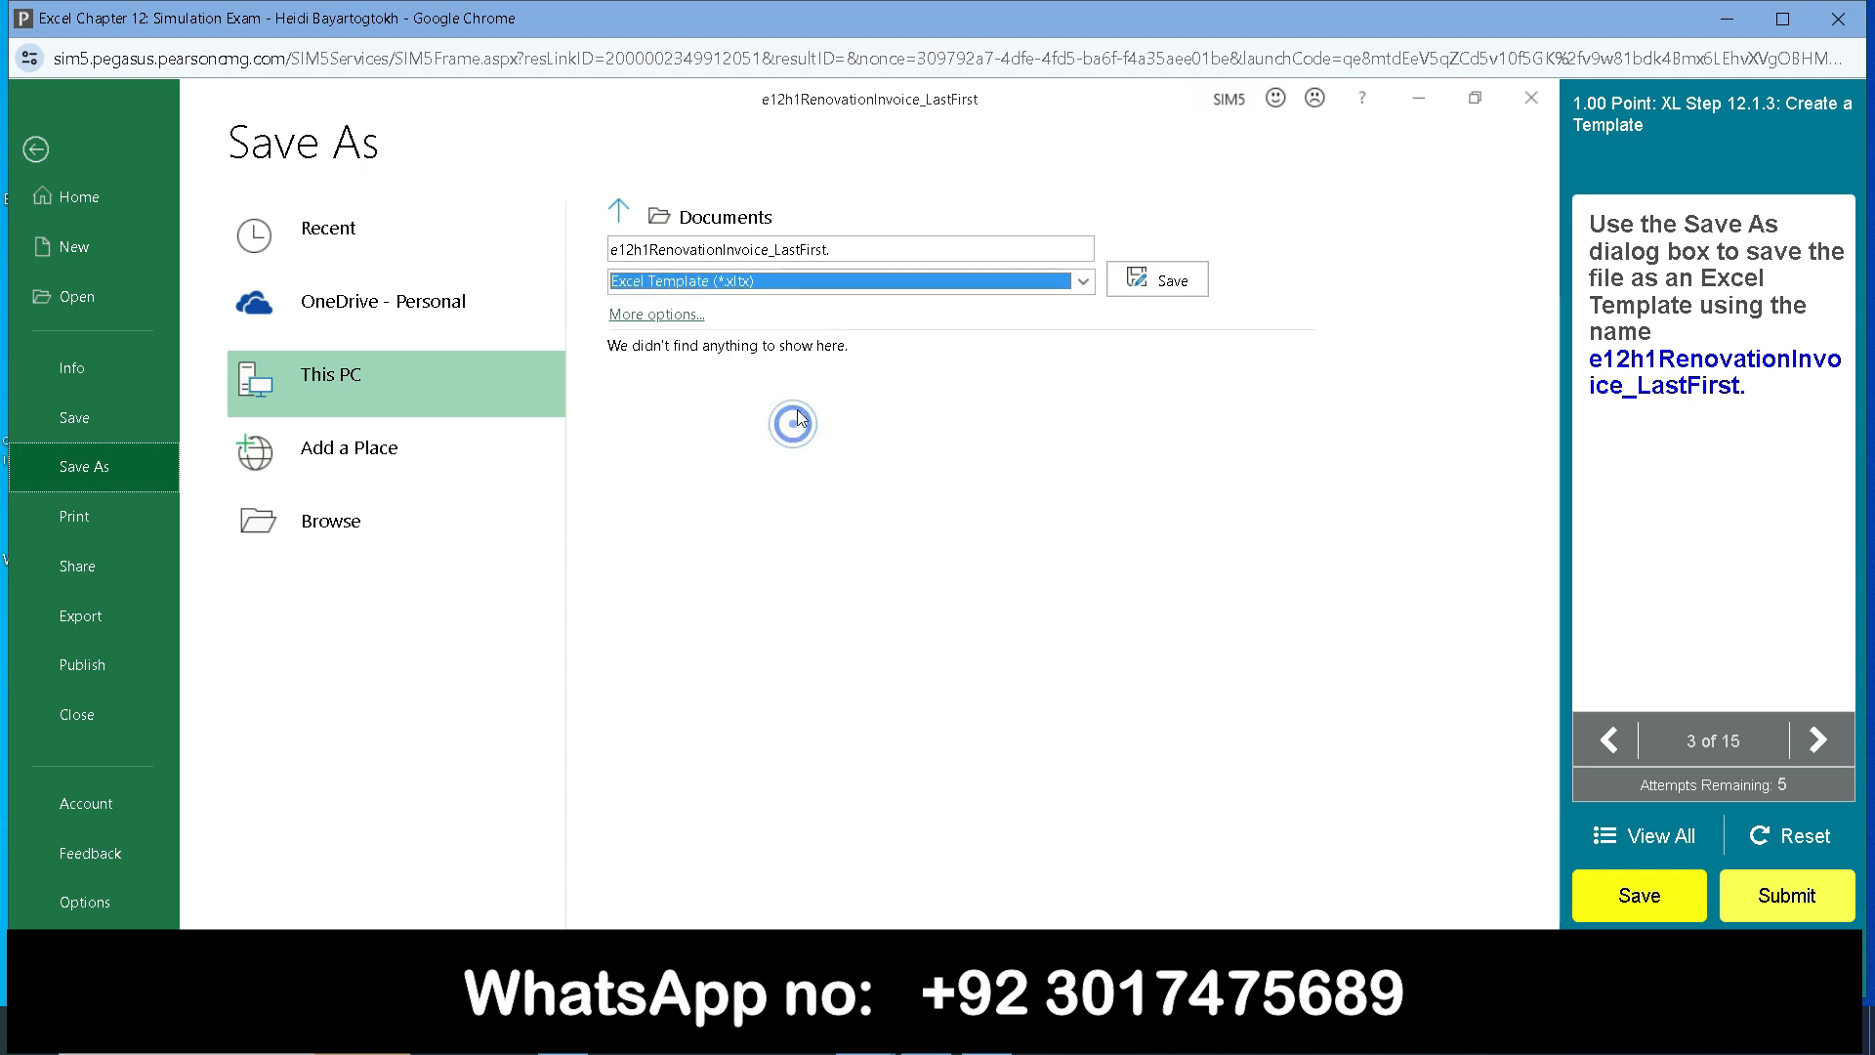
pyautogui.click(1162, 283)
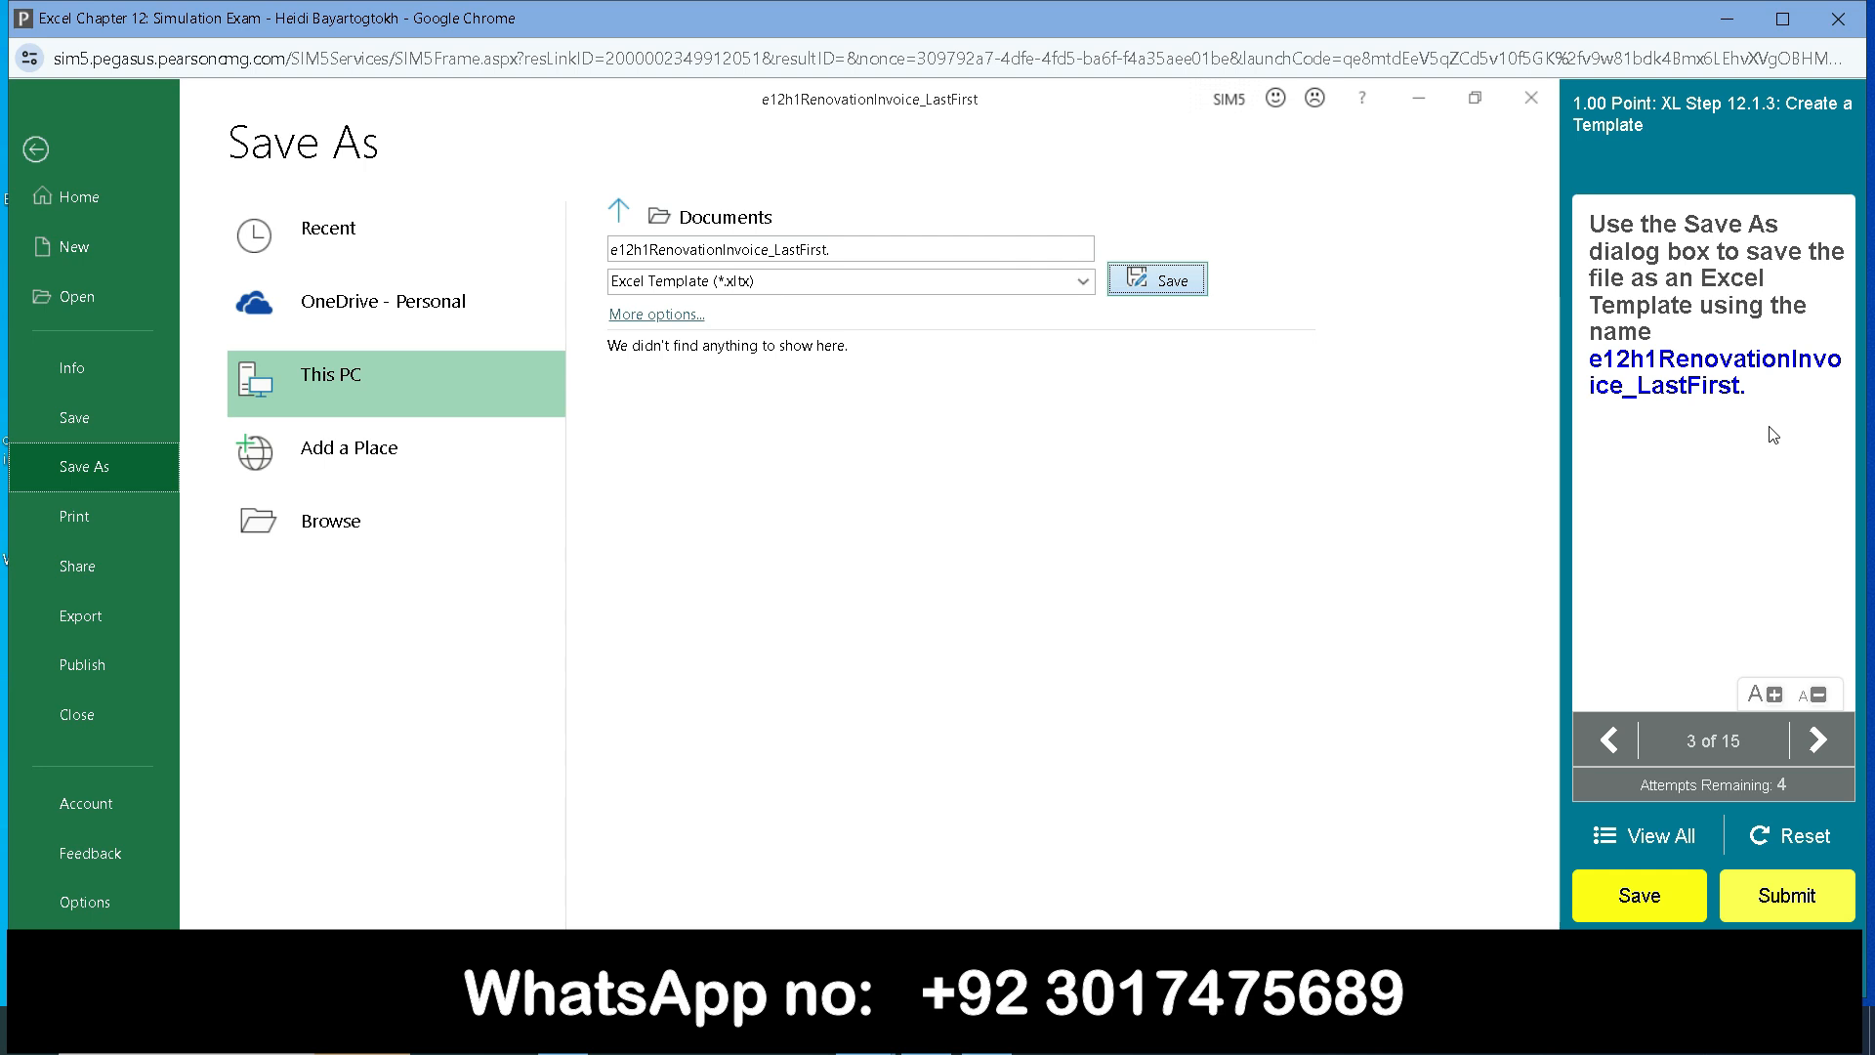
# Remove the trailing period from the file name "e12h1RenovationInvoice_LastFirst" and try to save the template again.
pyautogui.click(860, 256)
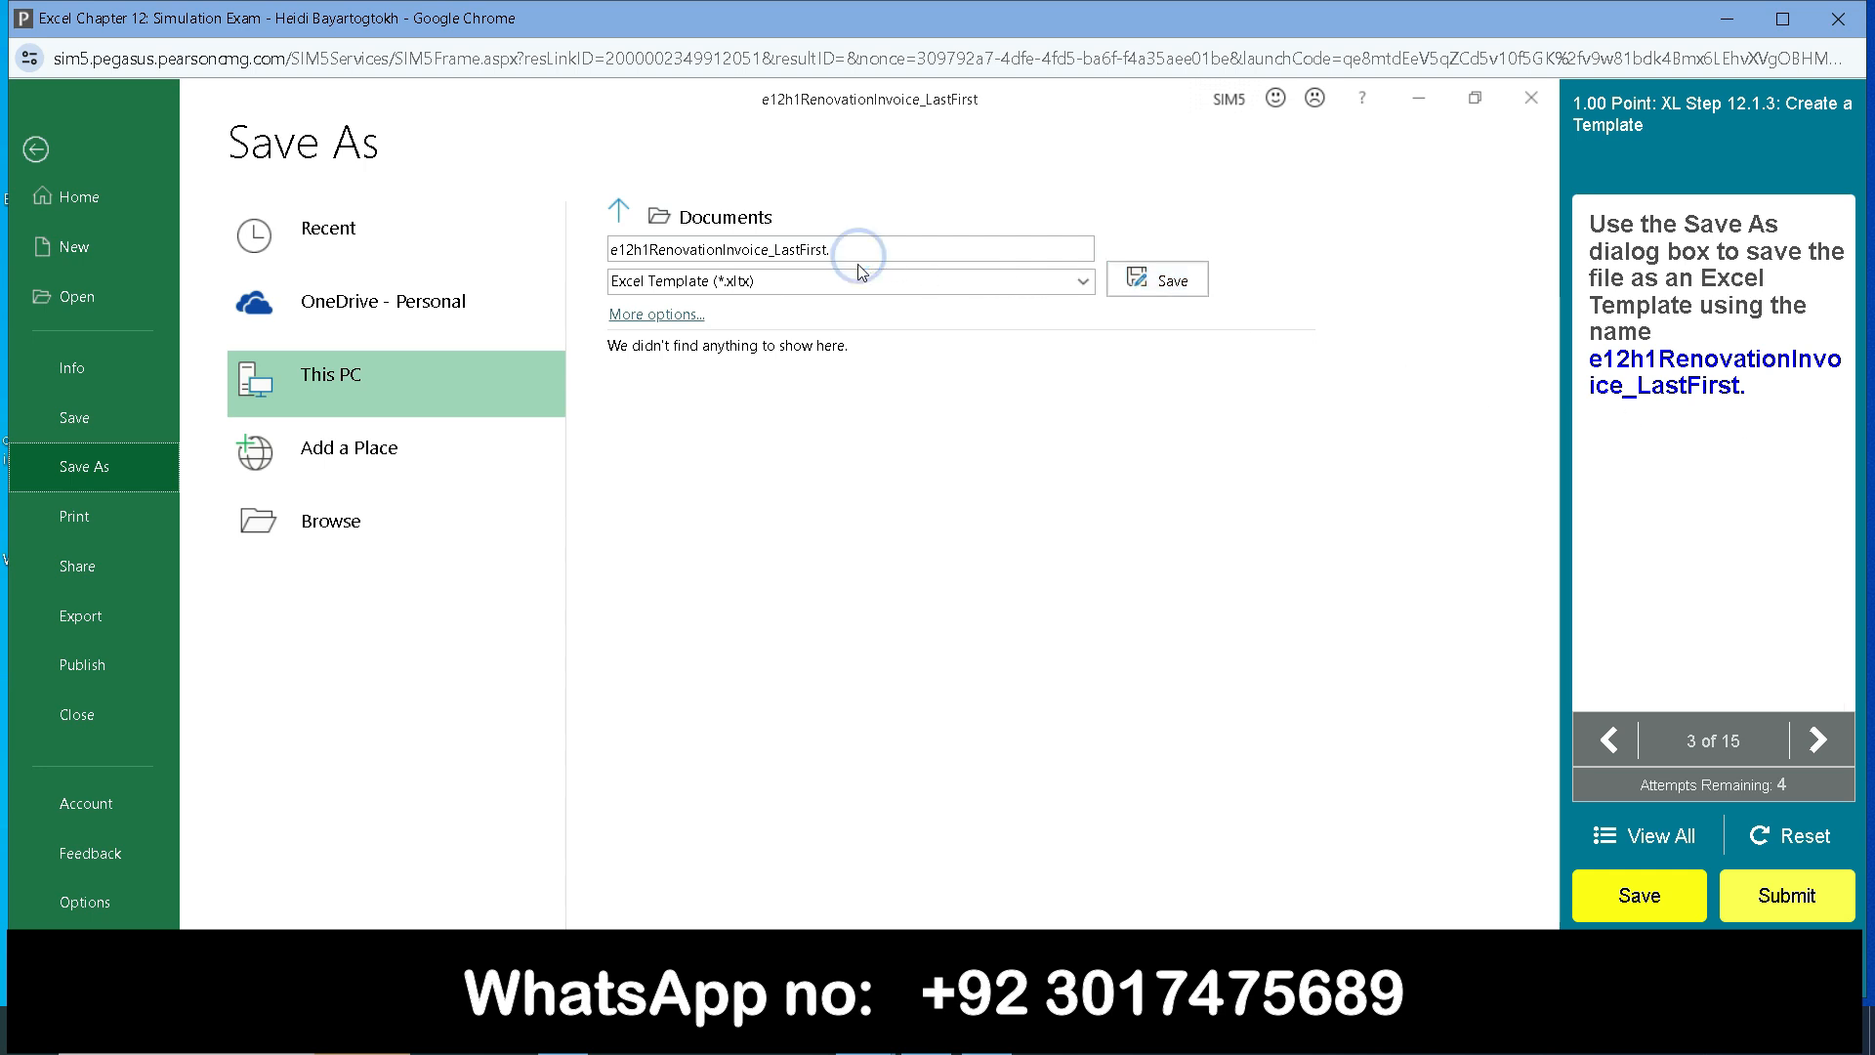
pyautogui.press('BackSpace')
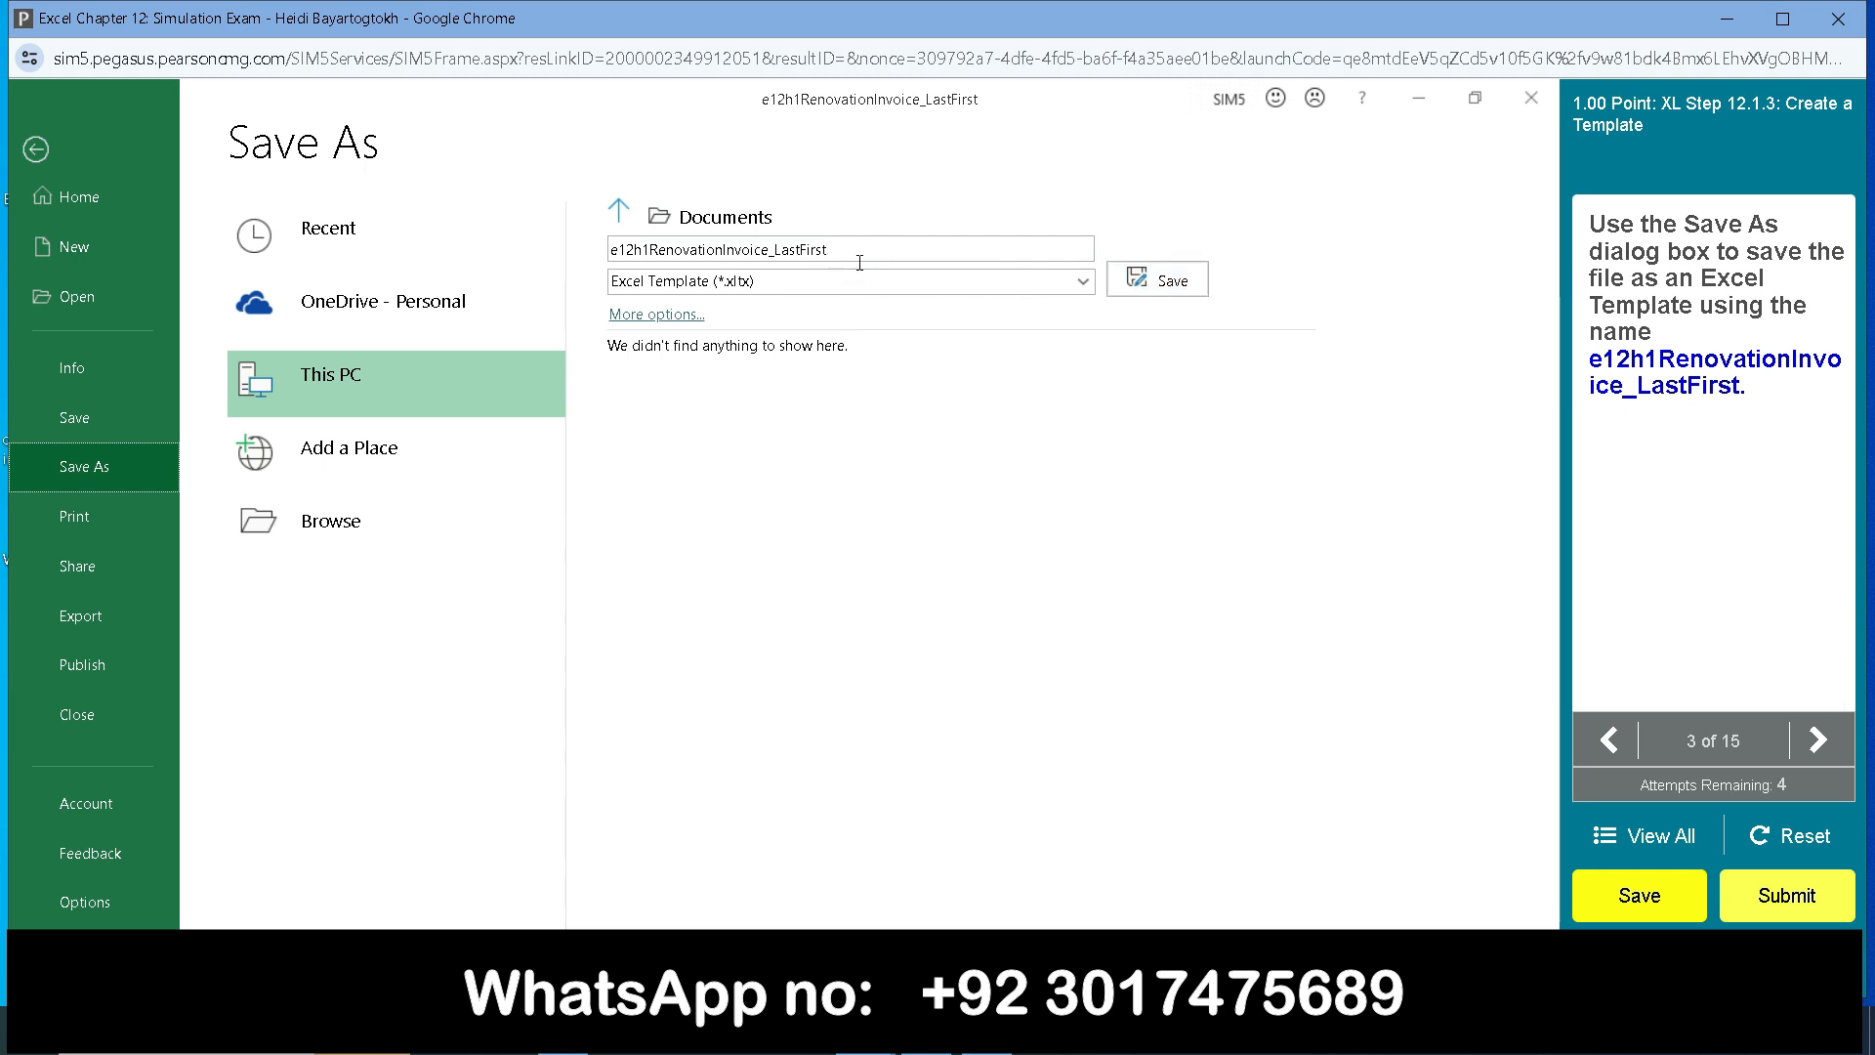
pyautogui.click(1171, 291)
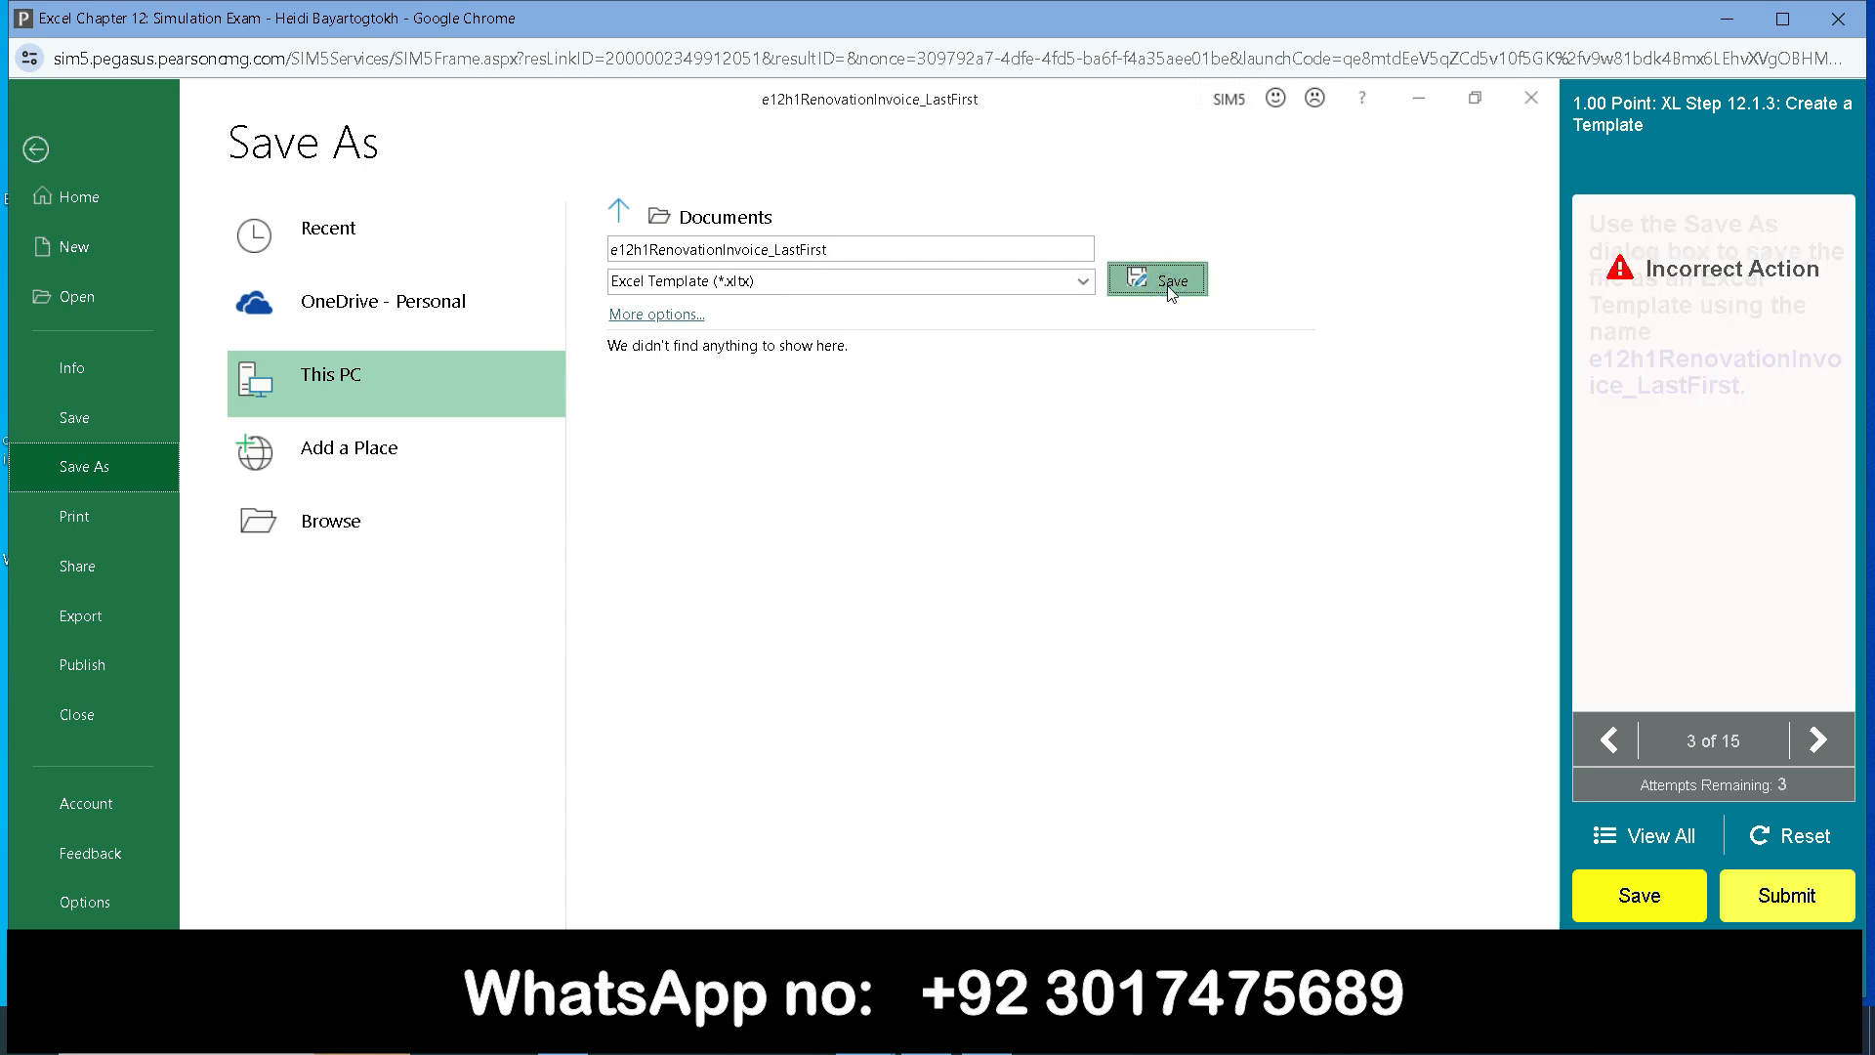
# Copy the full task instruction about saving the file as an Excel Template and switch to the Quizlet page in Chrome.
pyautogui.moveTo(1750, 395); pyautogui.dragTo(1597, 224)
pyautogui.hotkey('ctrl', 'c')
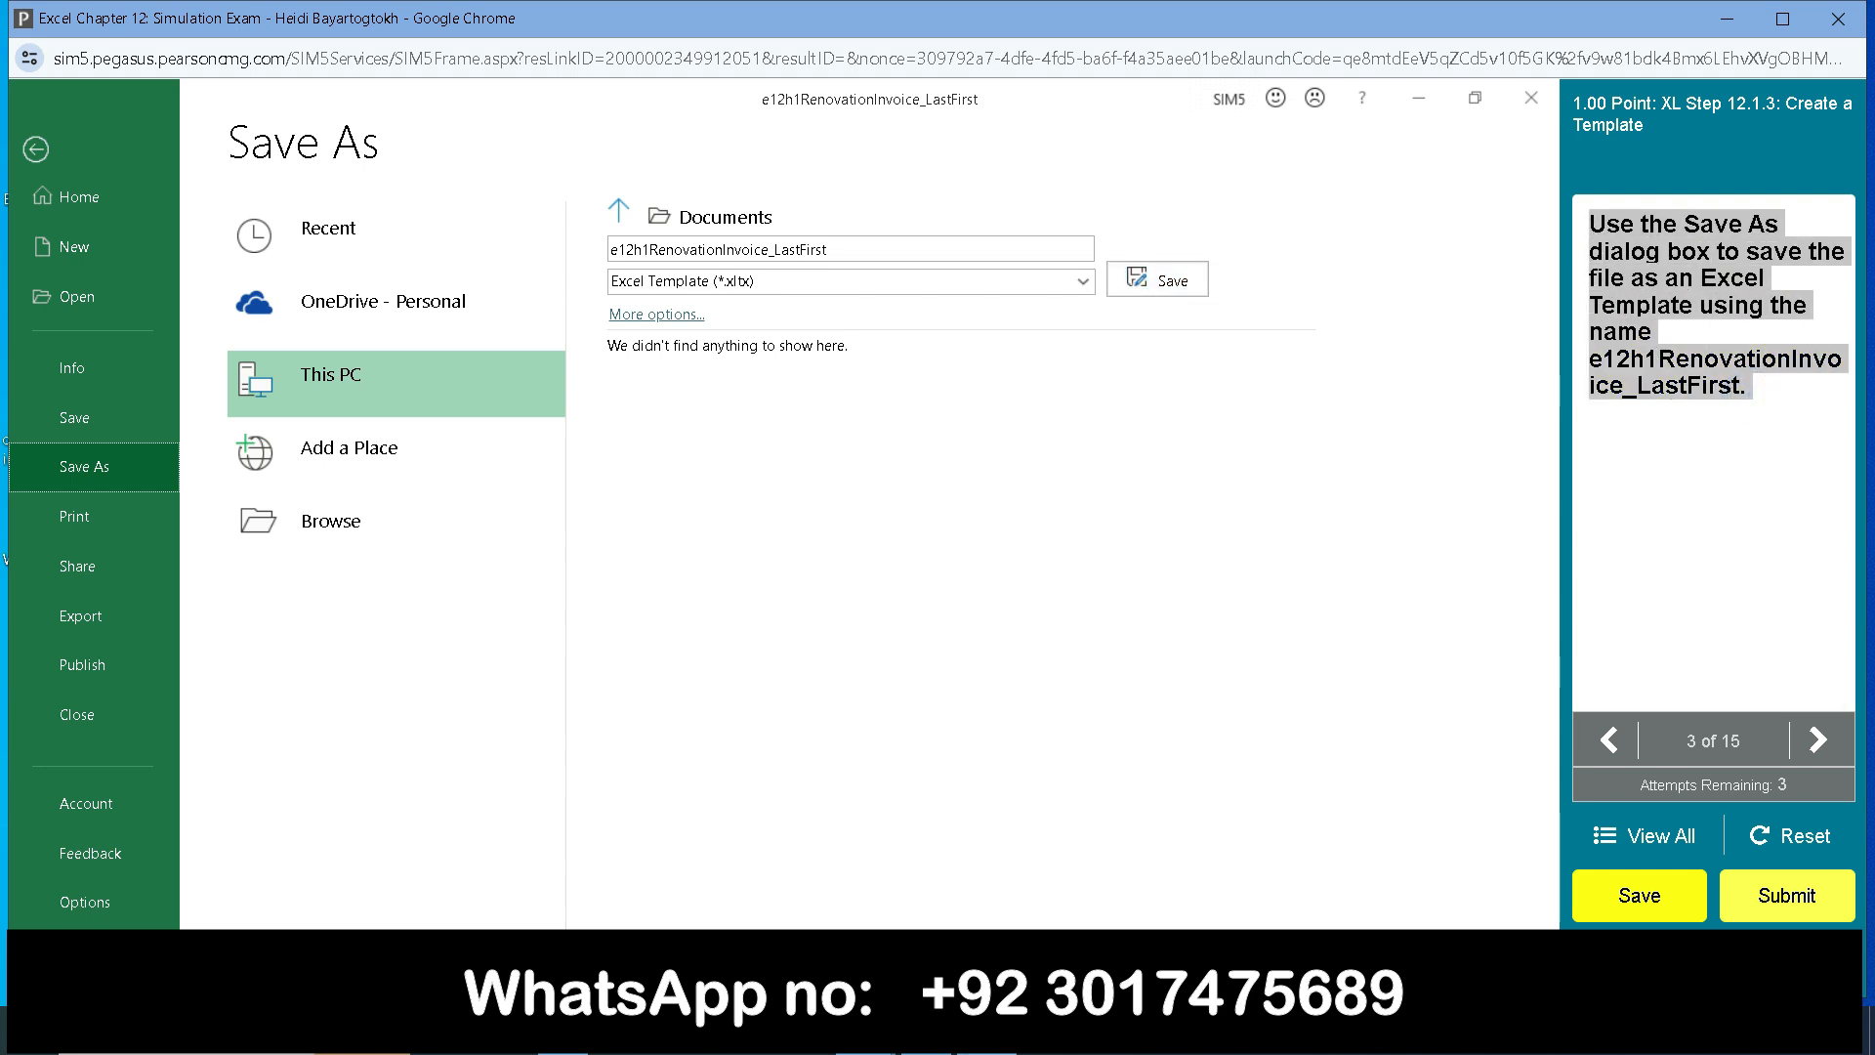
pyautogui.moveTo(865, 1045)
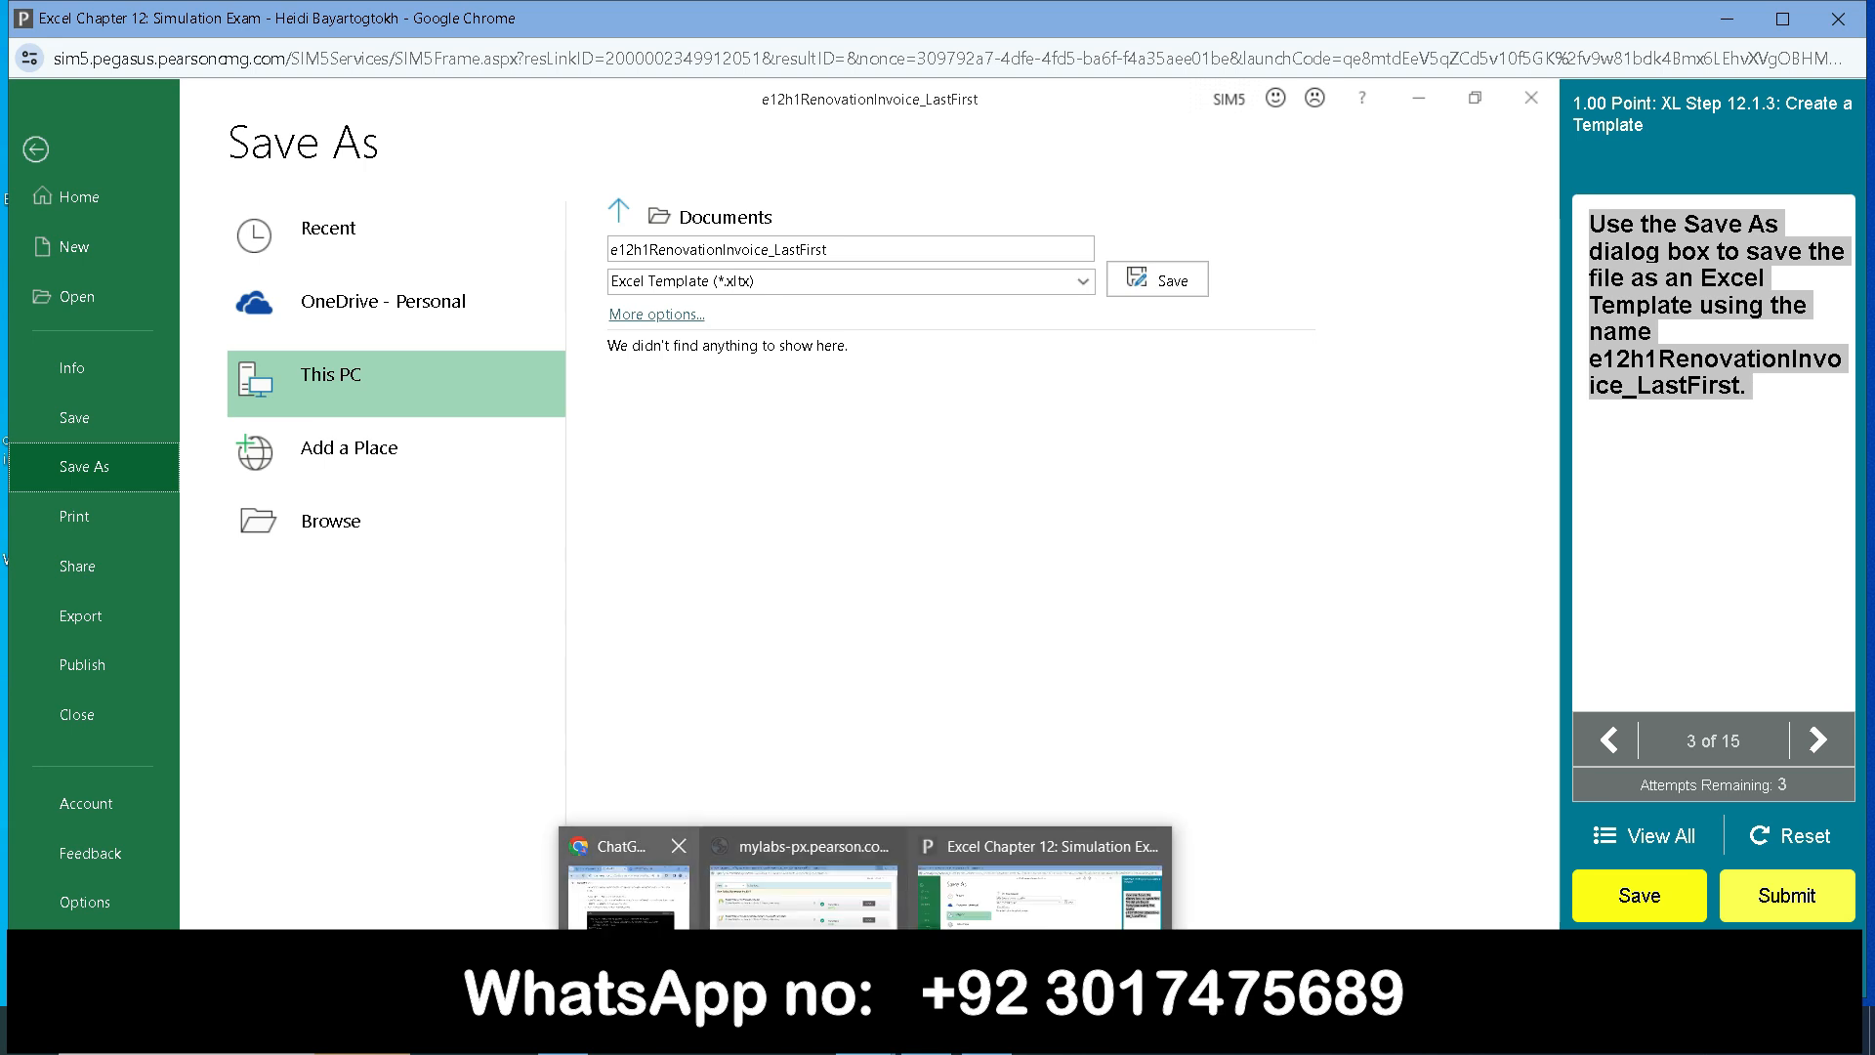
pyautogui.click(628, 884)
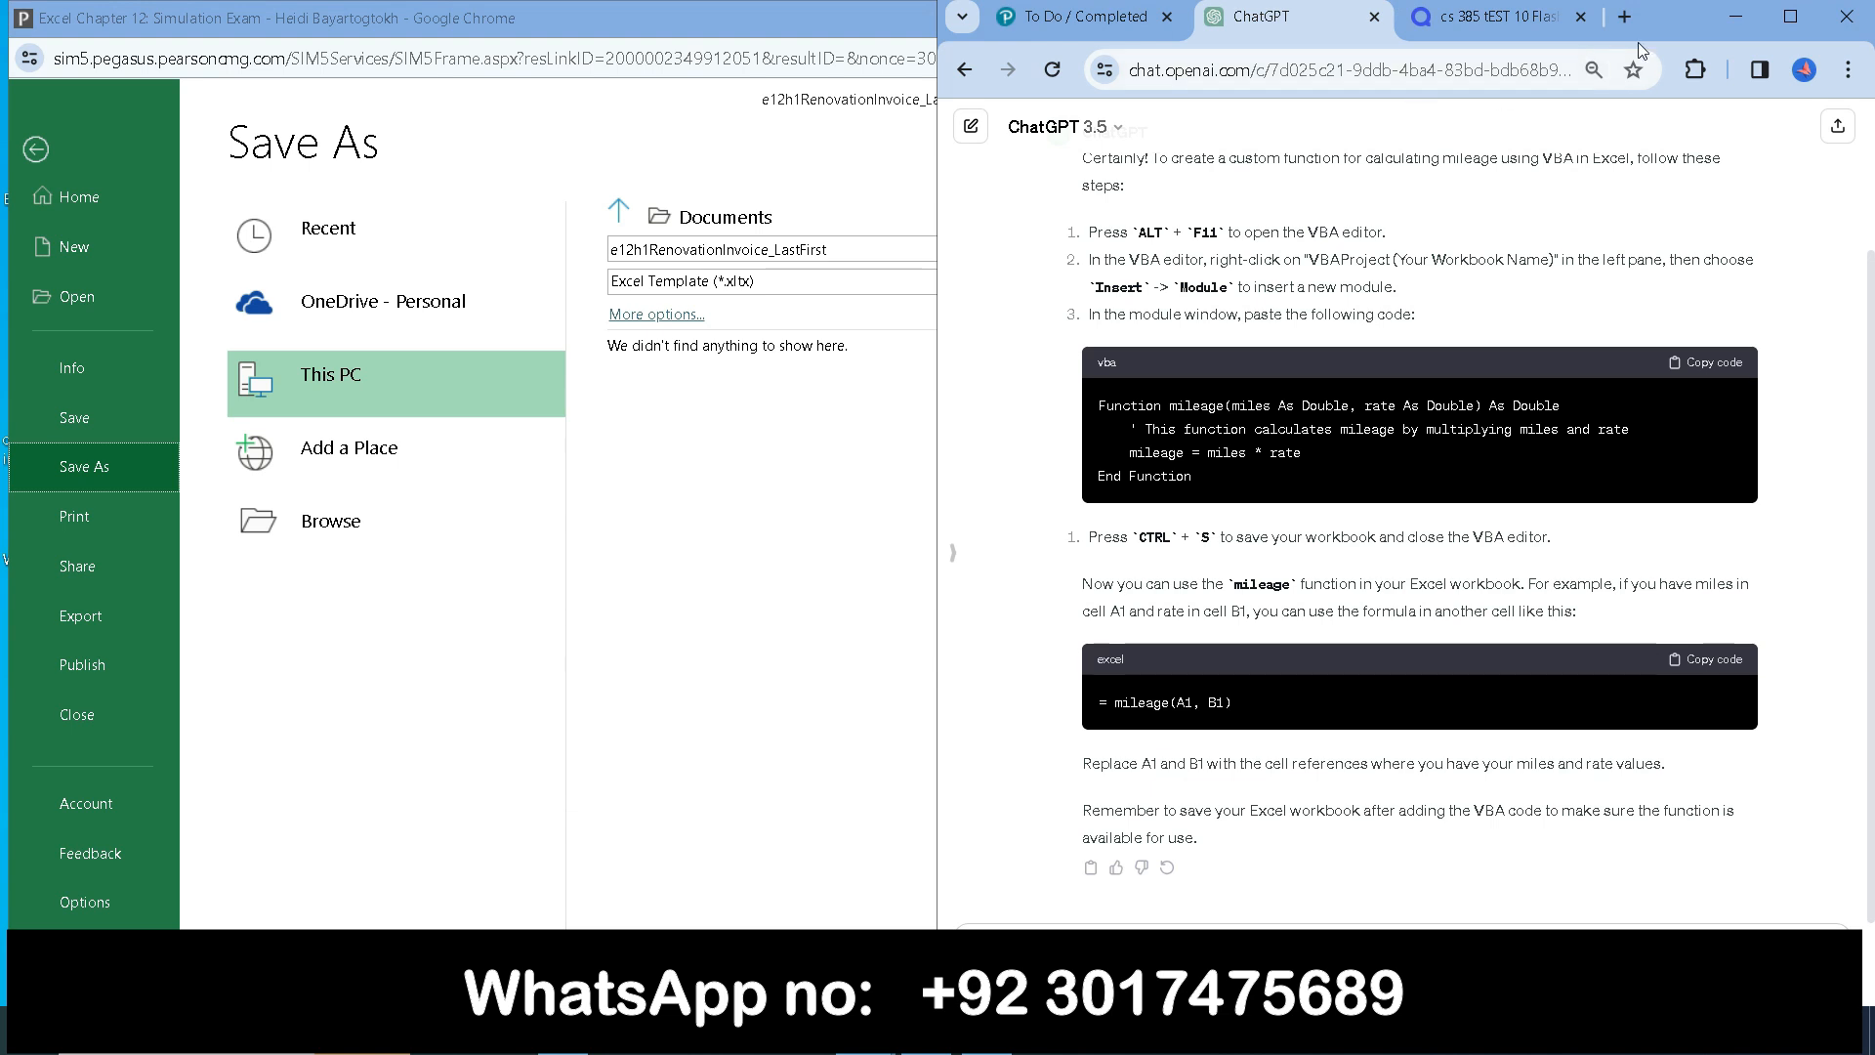
pyautogui.click(1790, 17)
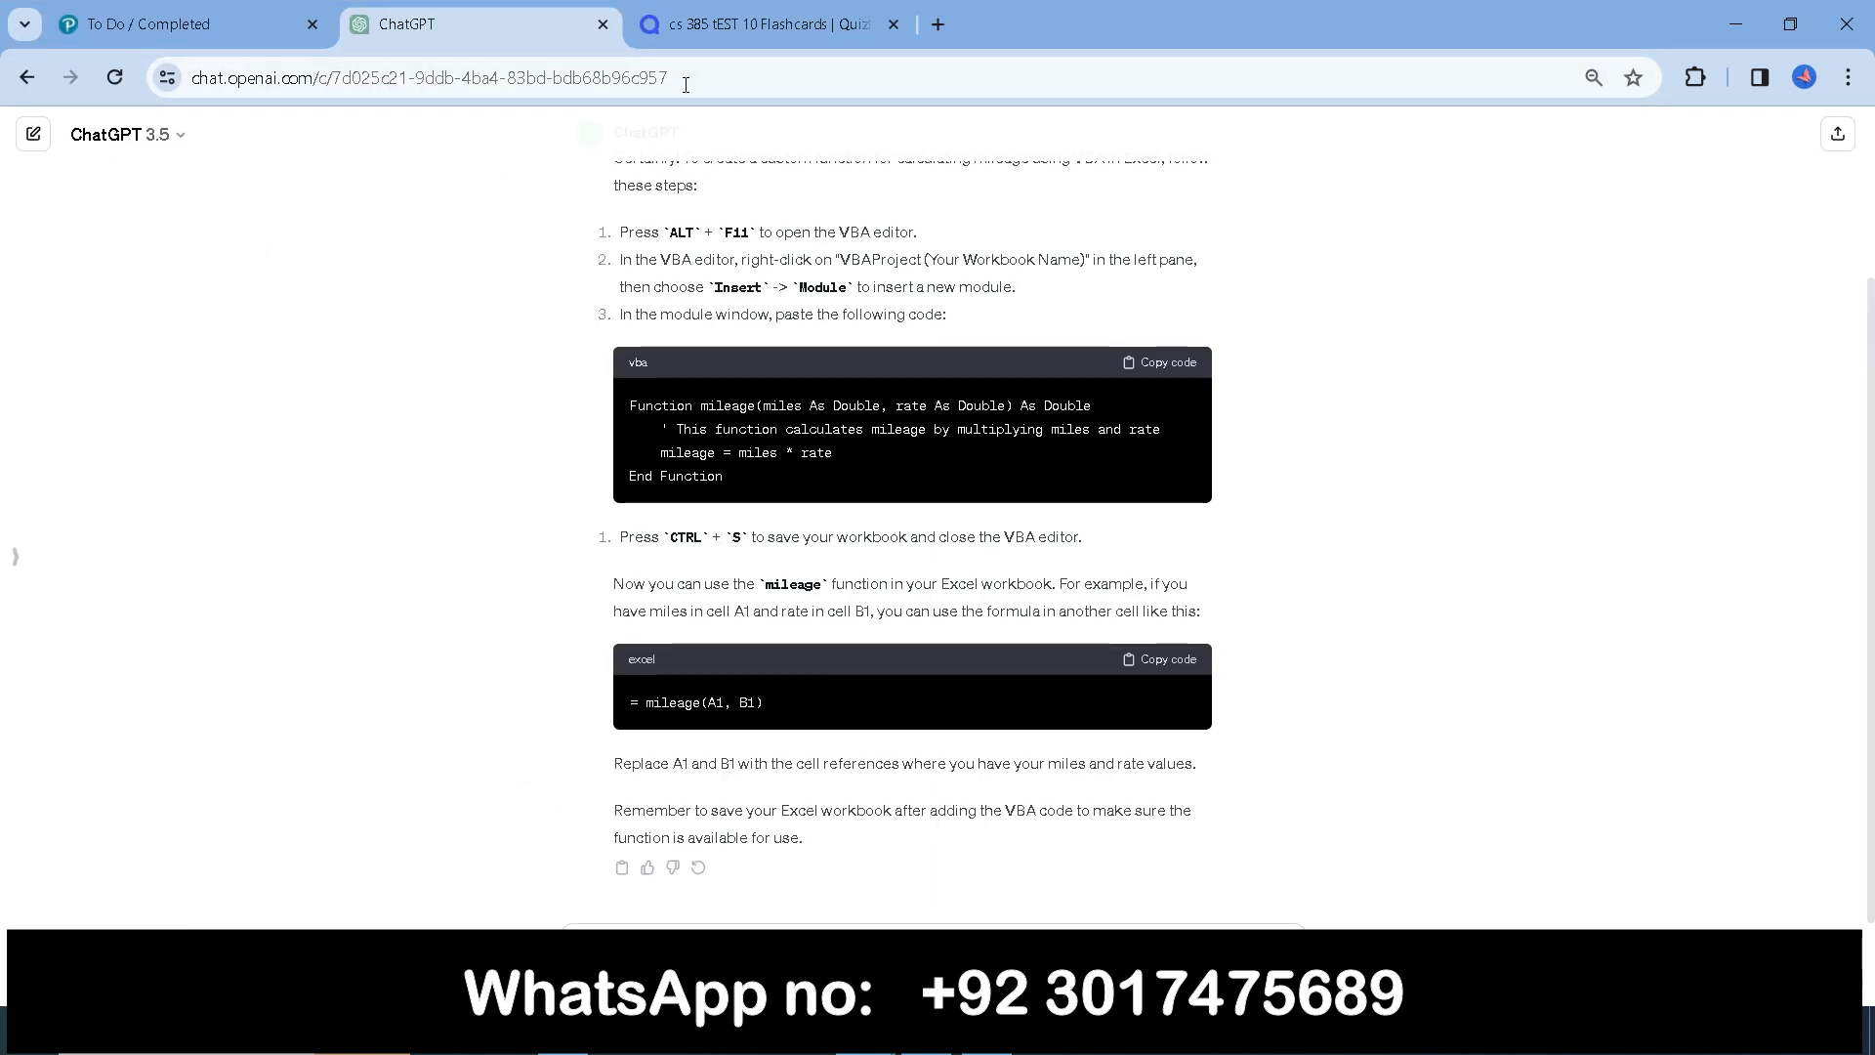
pyautogui.click(724, 30)
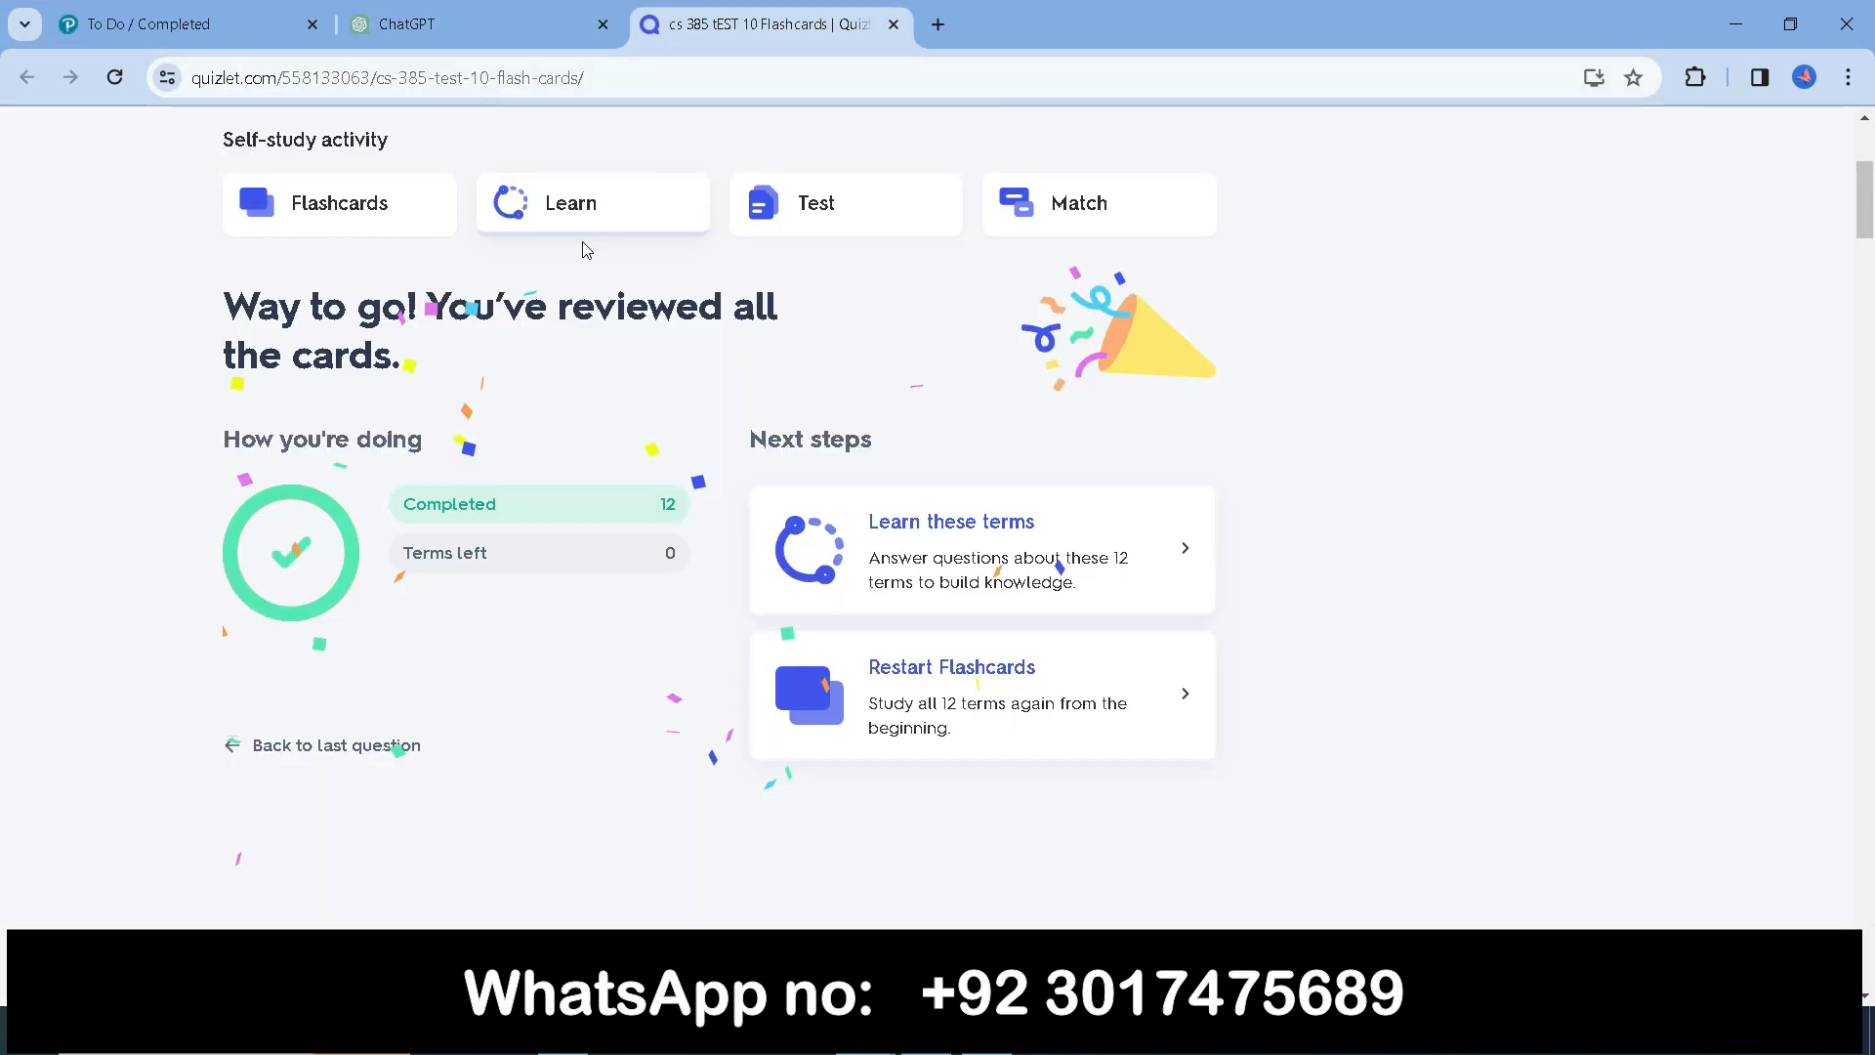
pyautogui.scroll(4, 584, 252)
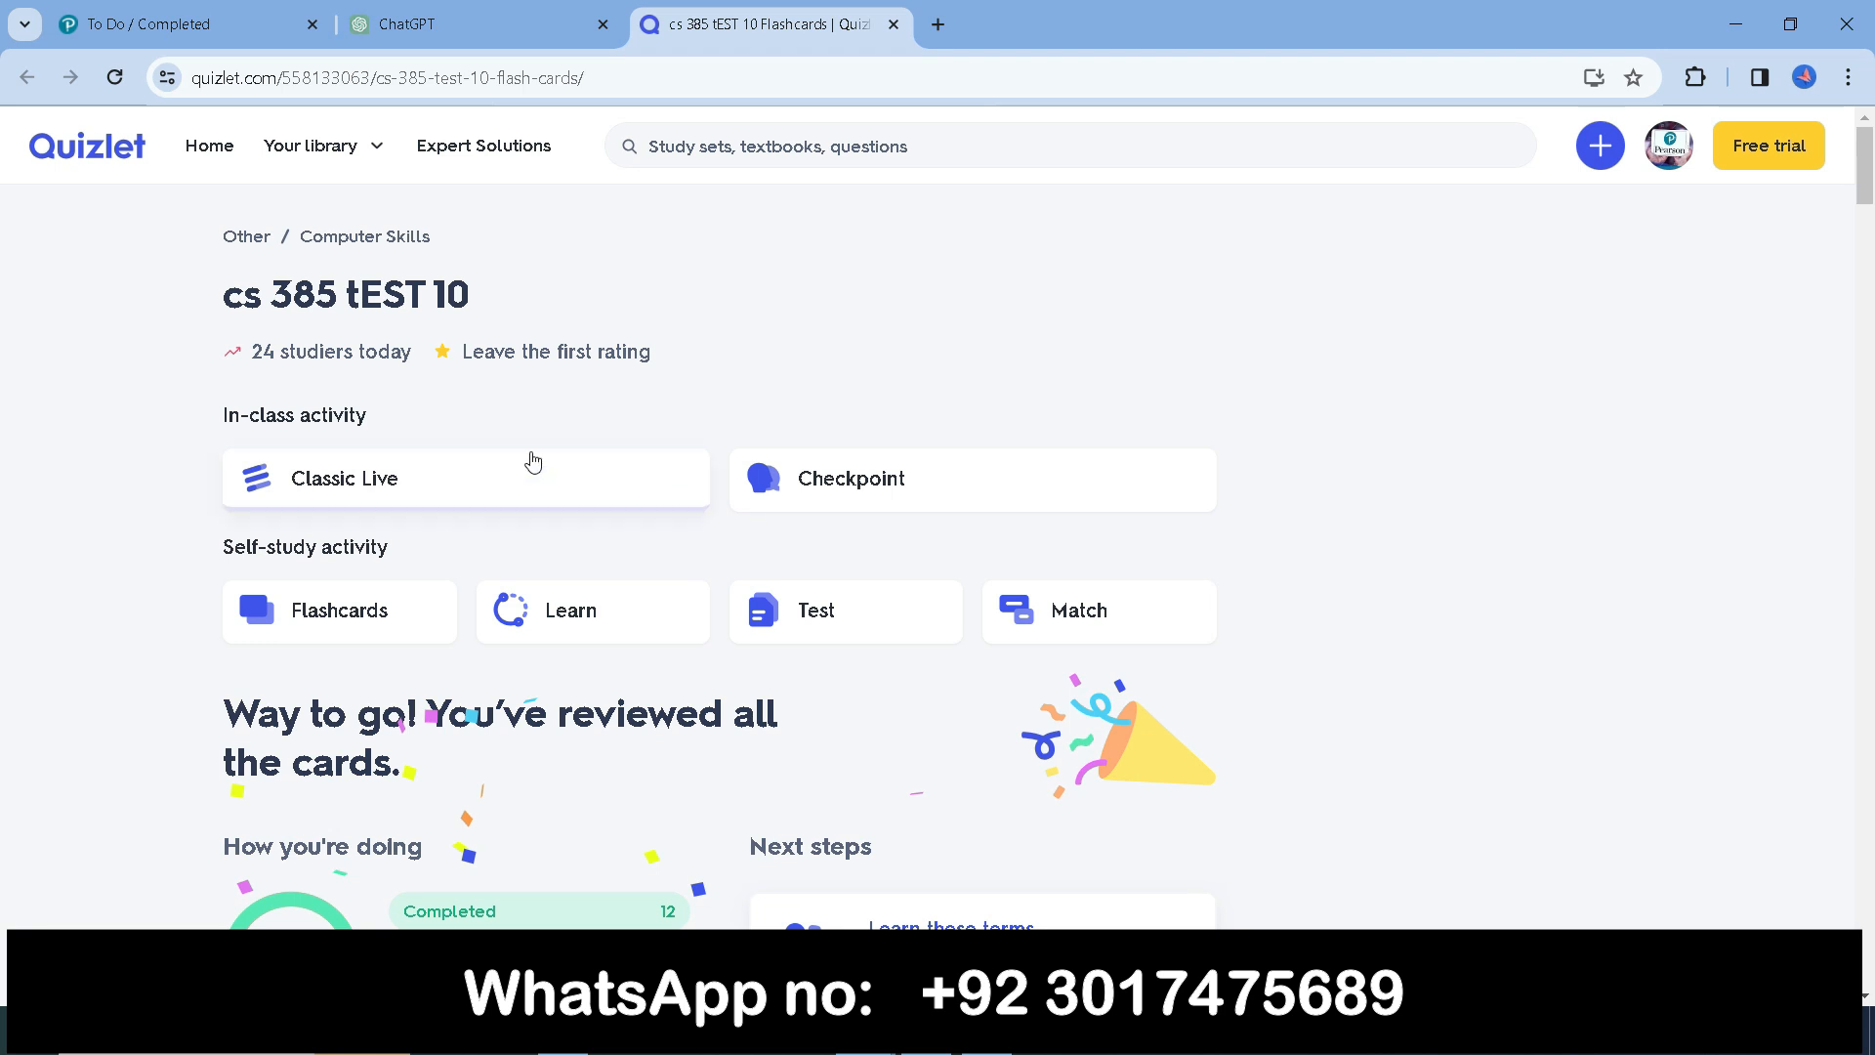
# Try to search Quizlet for the copied task instruction about saving the file as an Excel Template.
pyautogui.click(904, 148)
pyautogui.hotkey('ctrl', 'v')
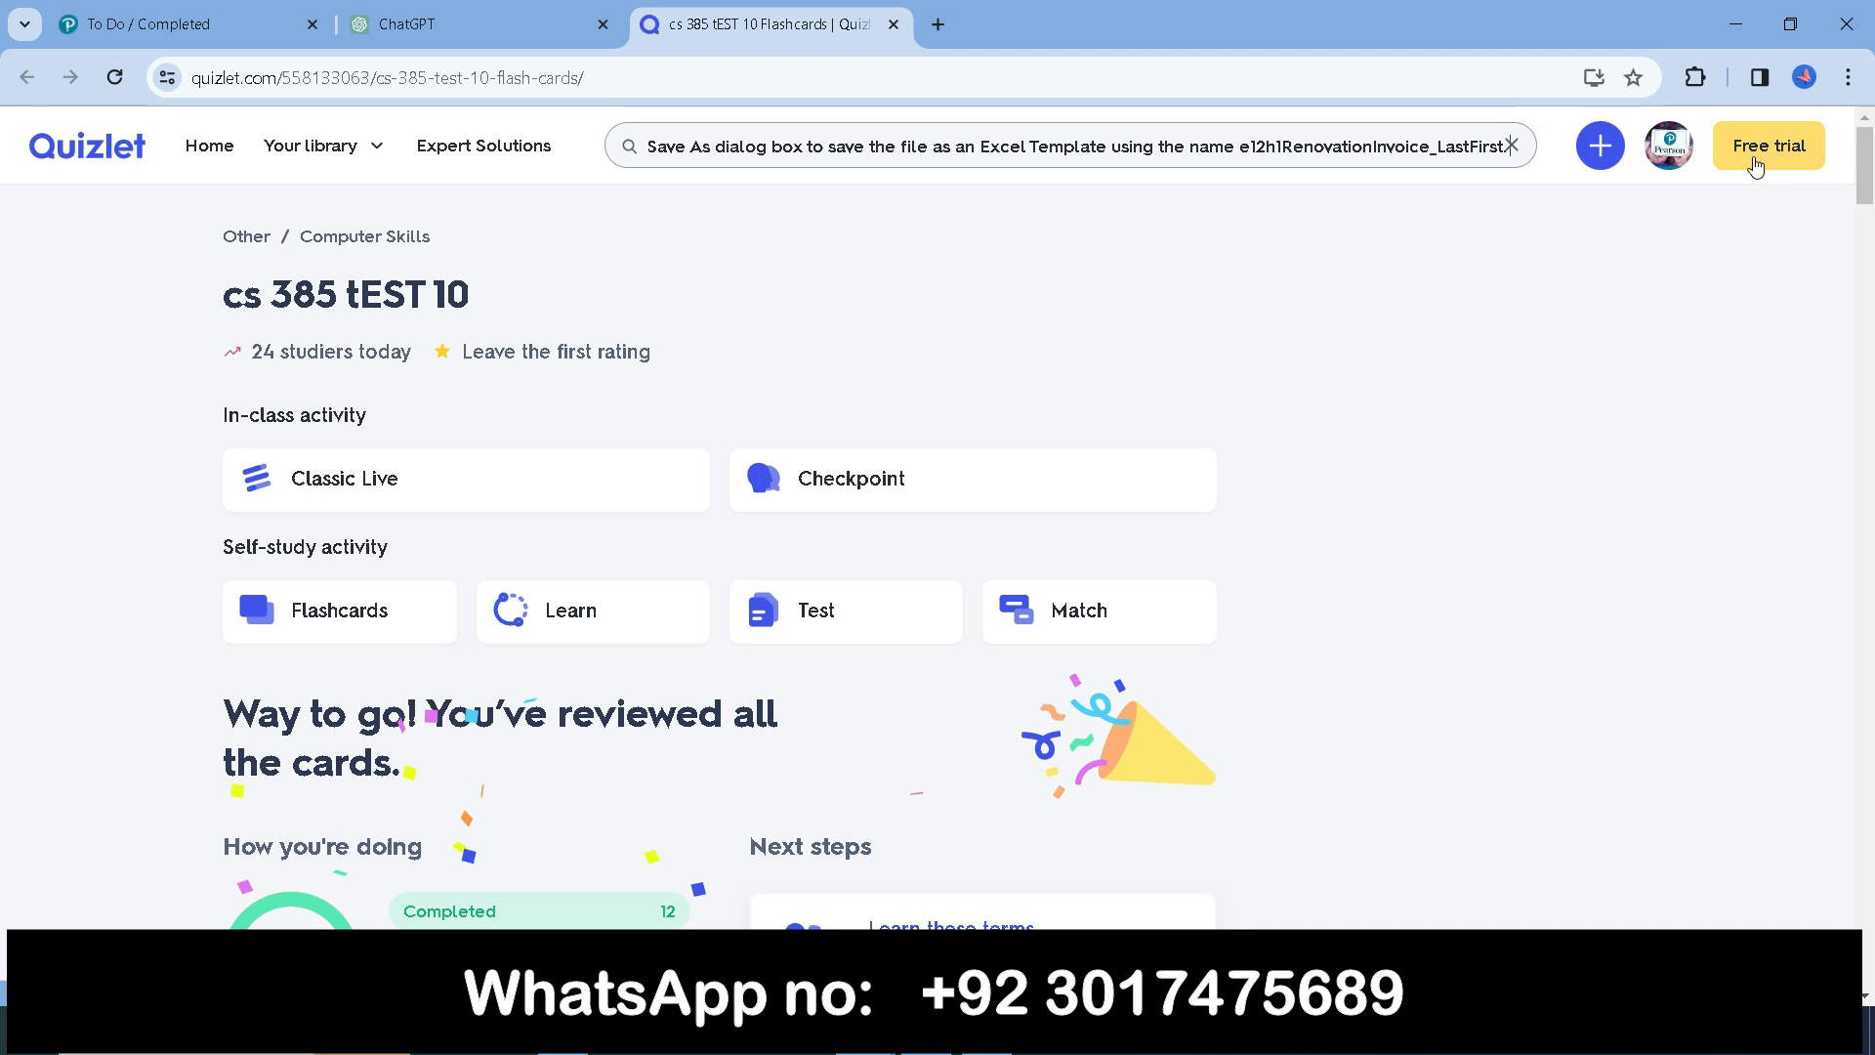
pyautogui.click(1372, 152)
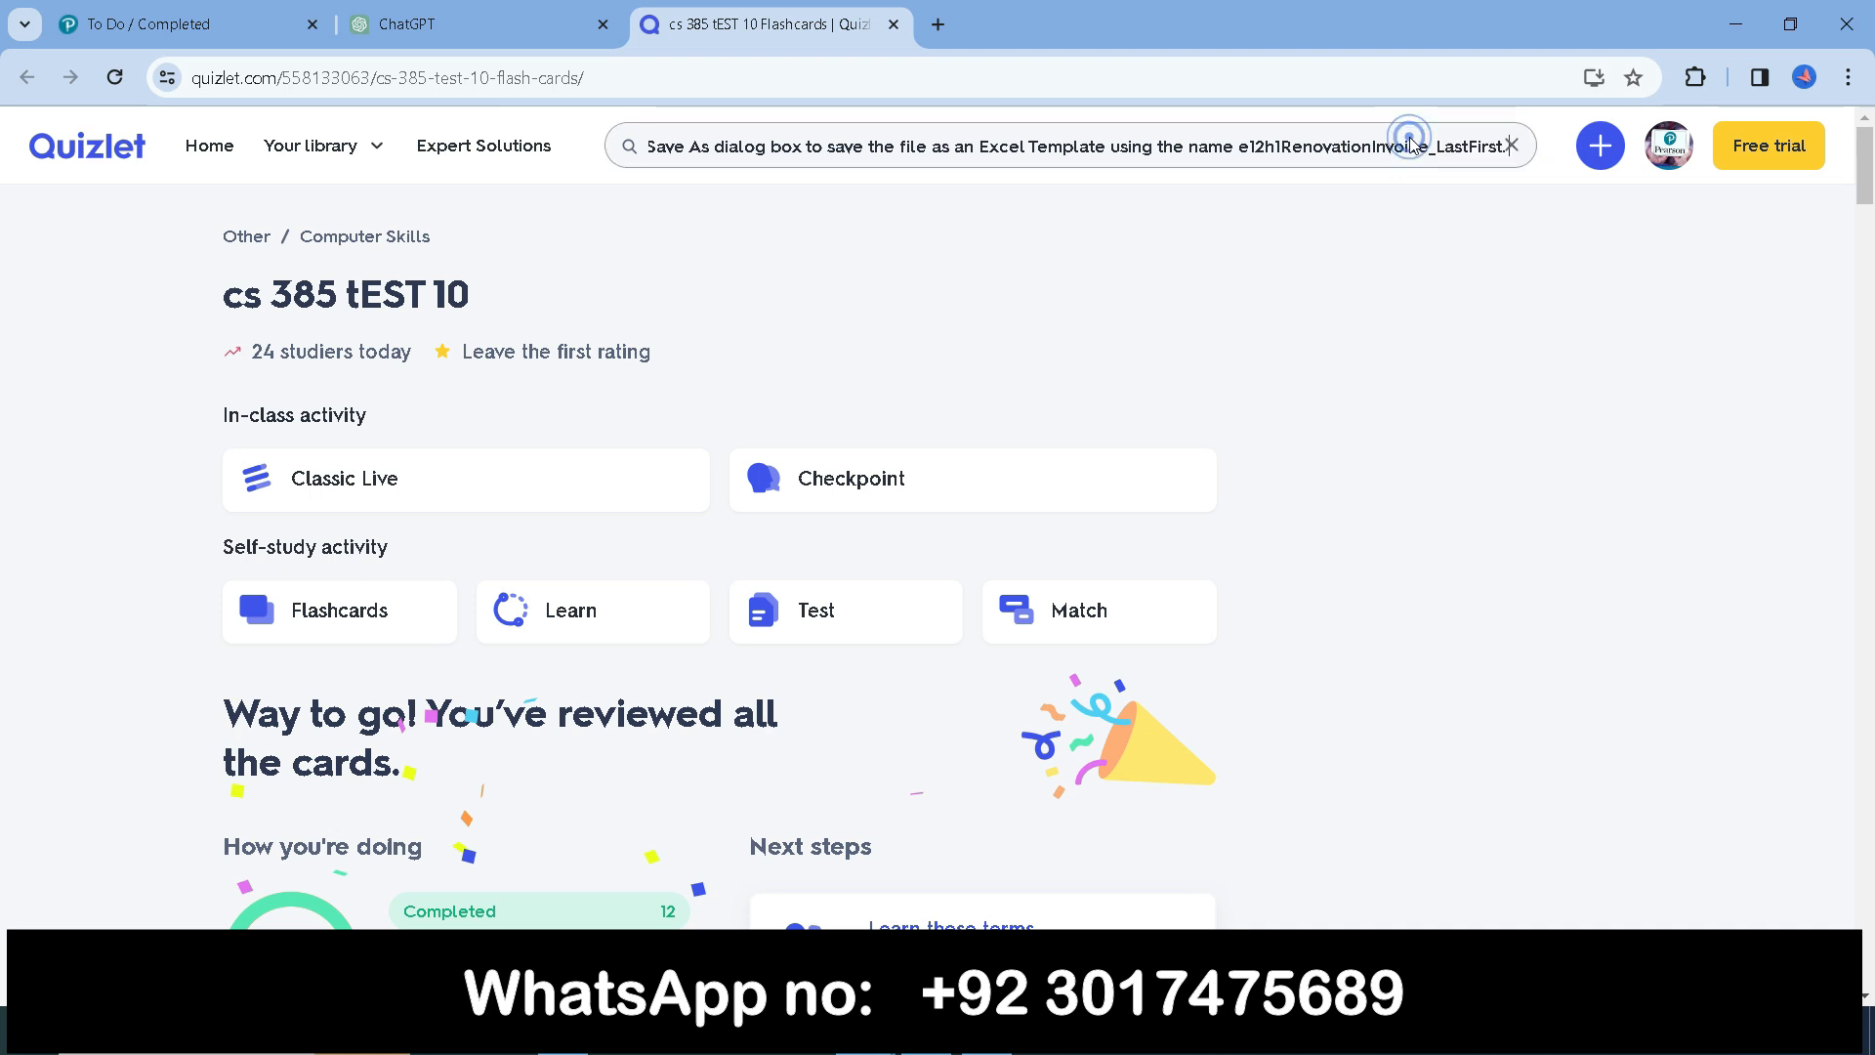
pyautogui.click(618, 139)
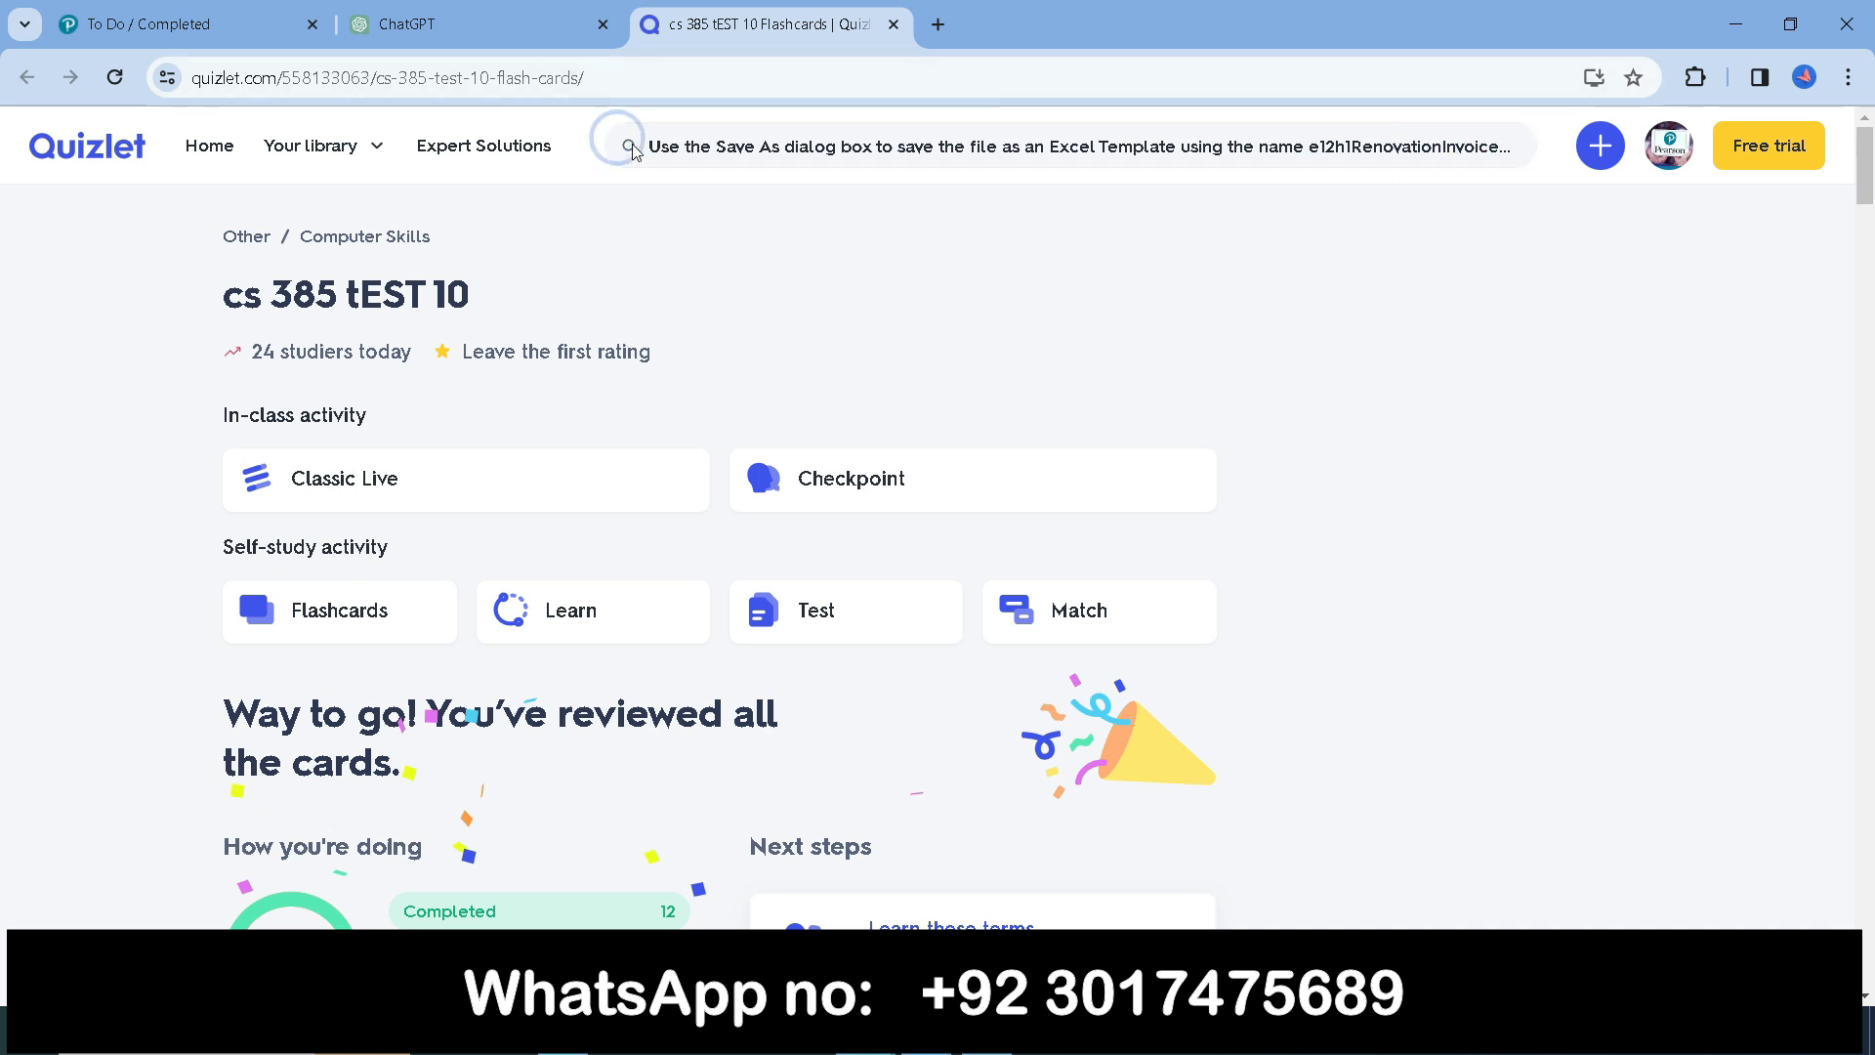
pyautogui.click(633, 146)
pyautogui.click(626, 147)
pyautogui.scroll(-6, 683, 391)
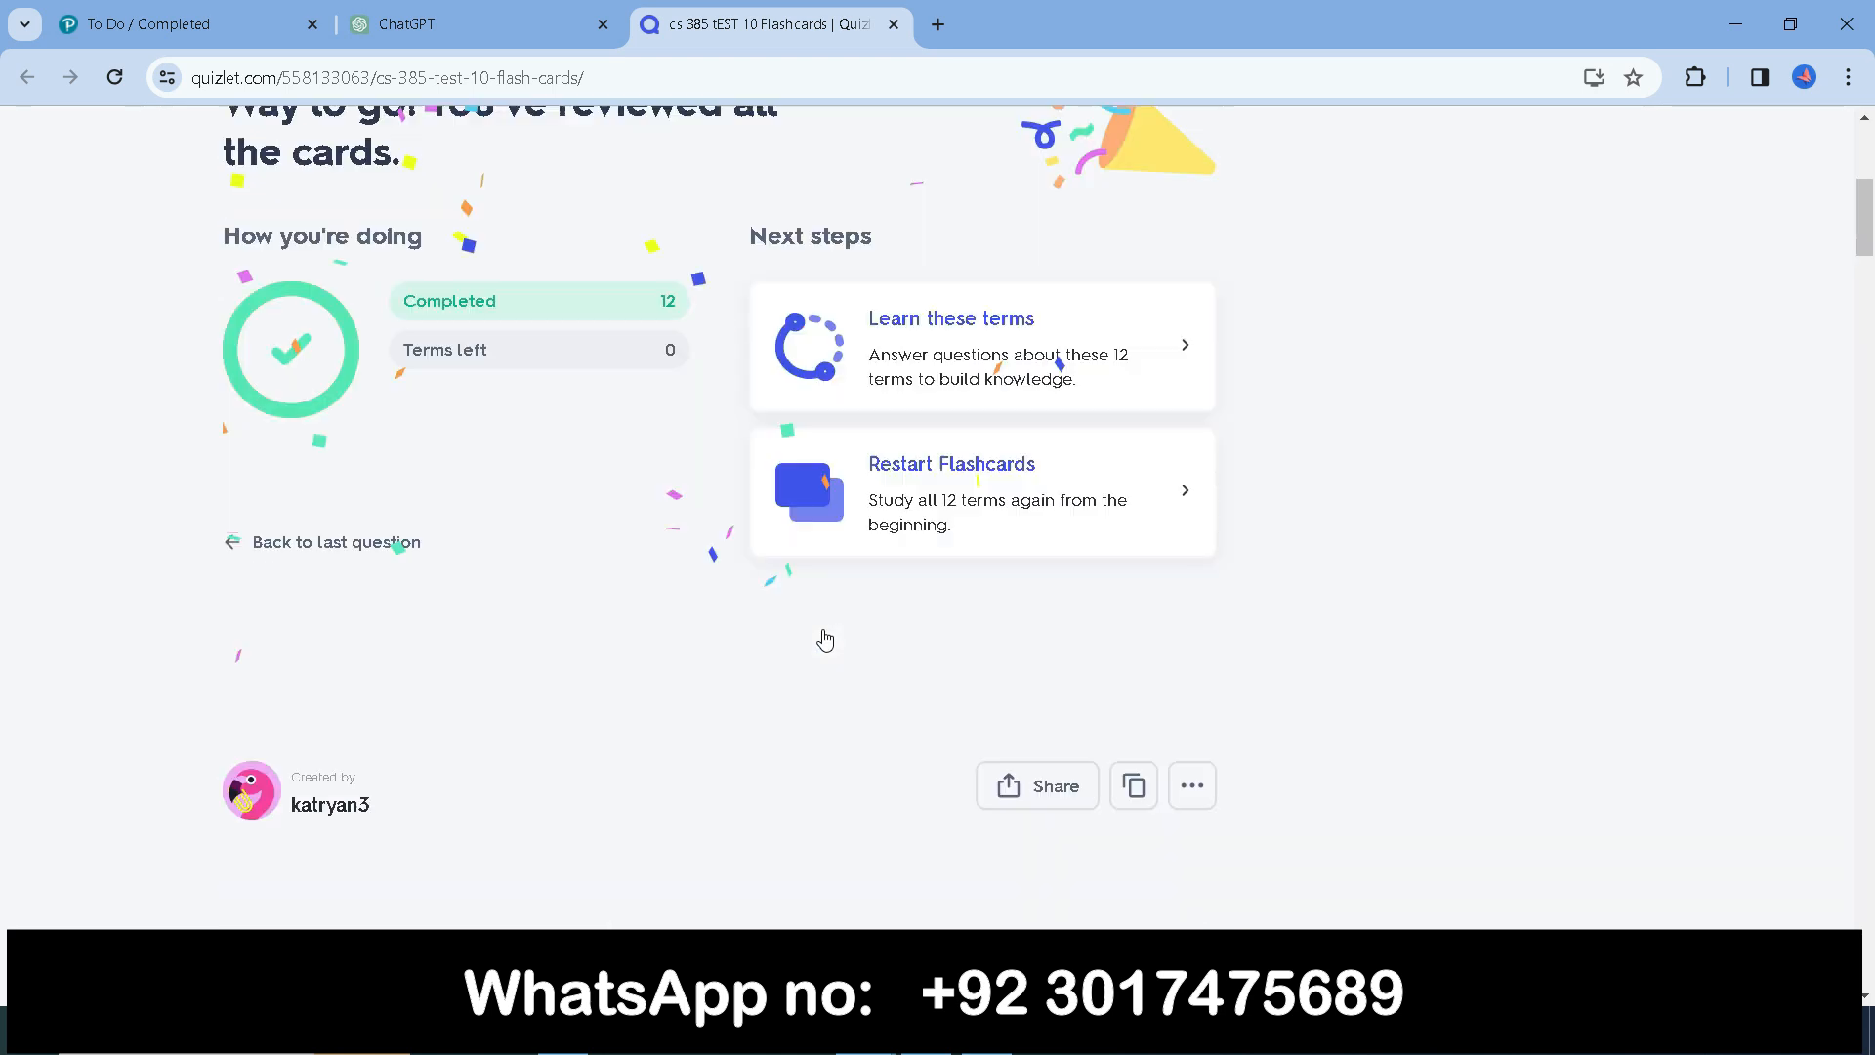
pyautogui.scroll(6, 824, 636)
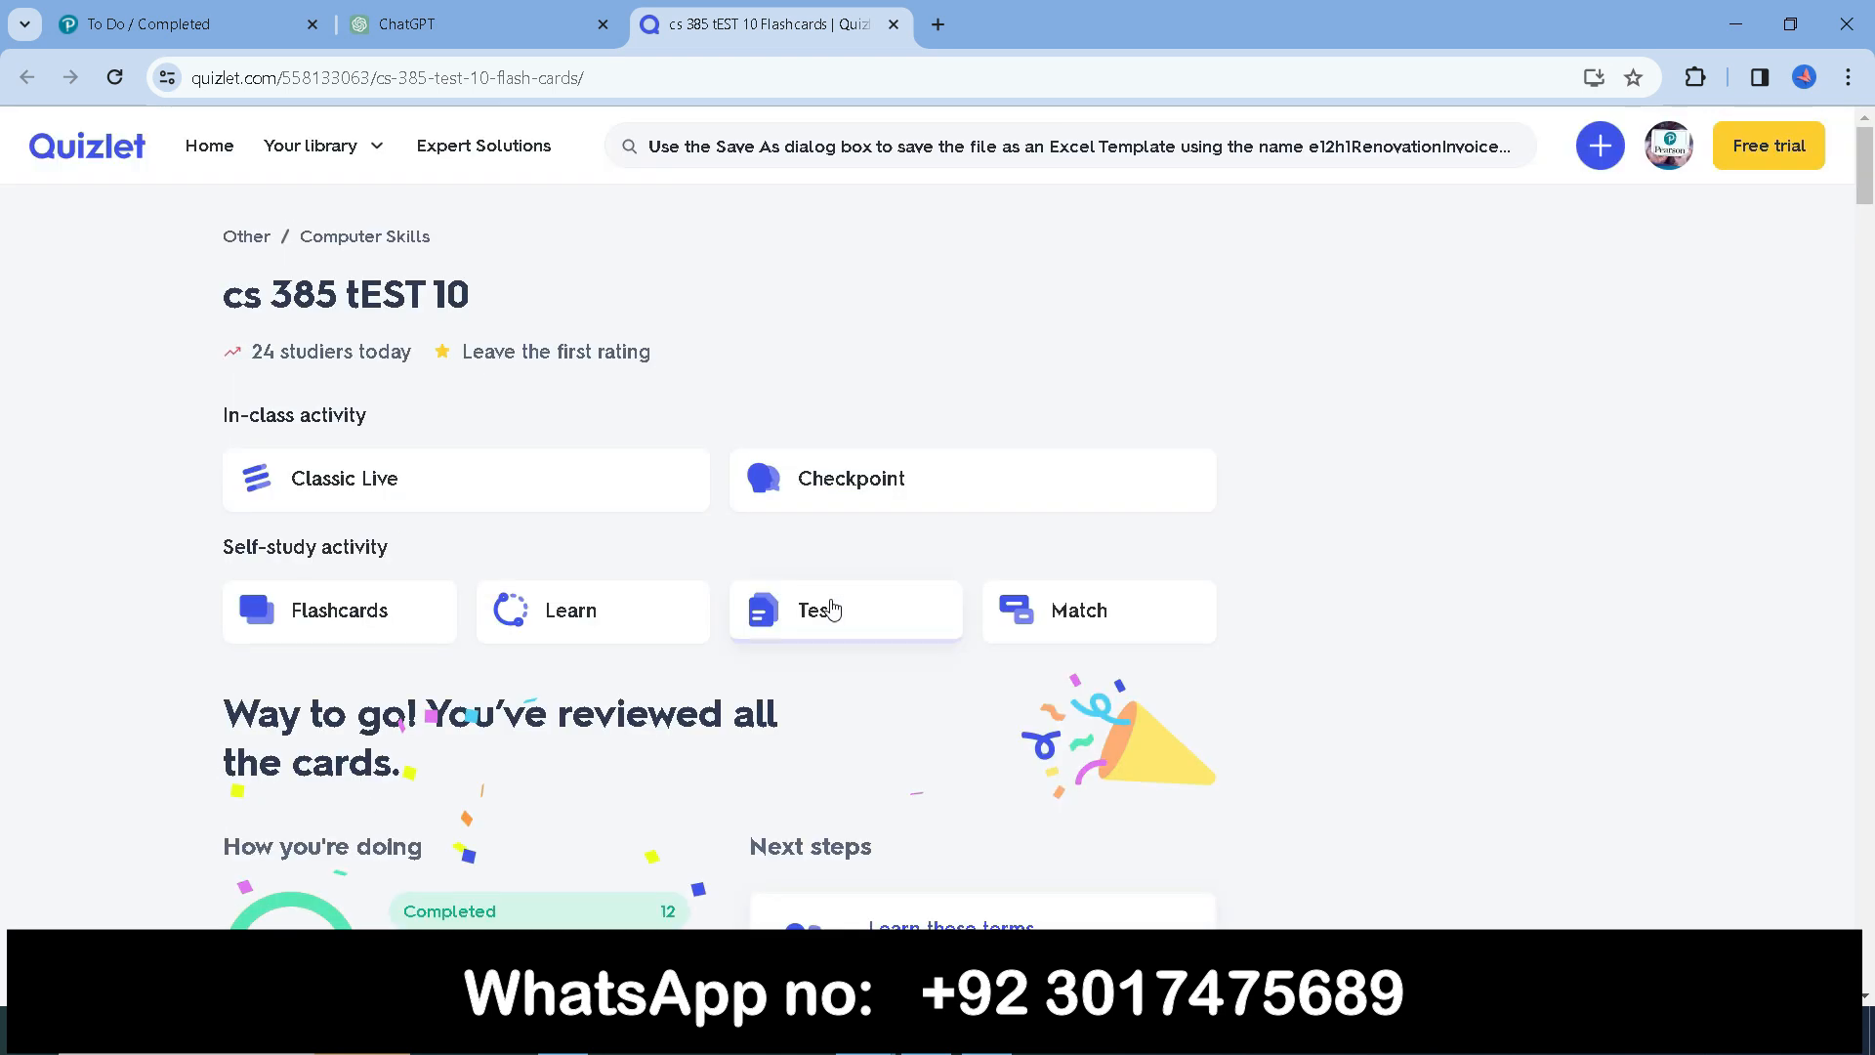
pyautogui.click(712, 146)
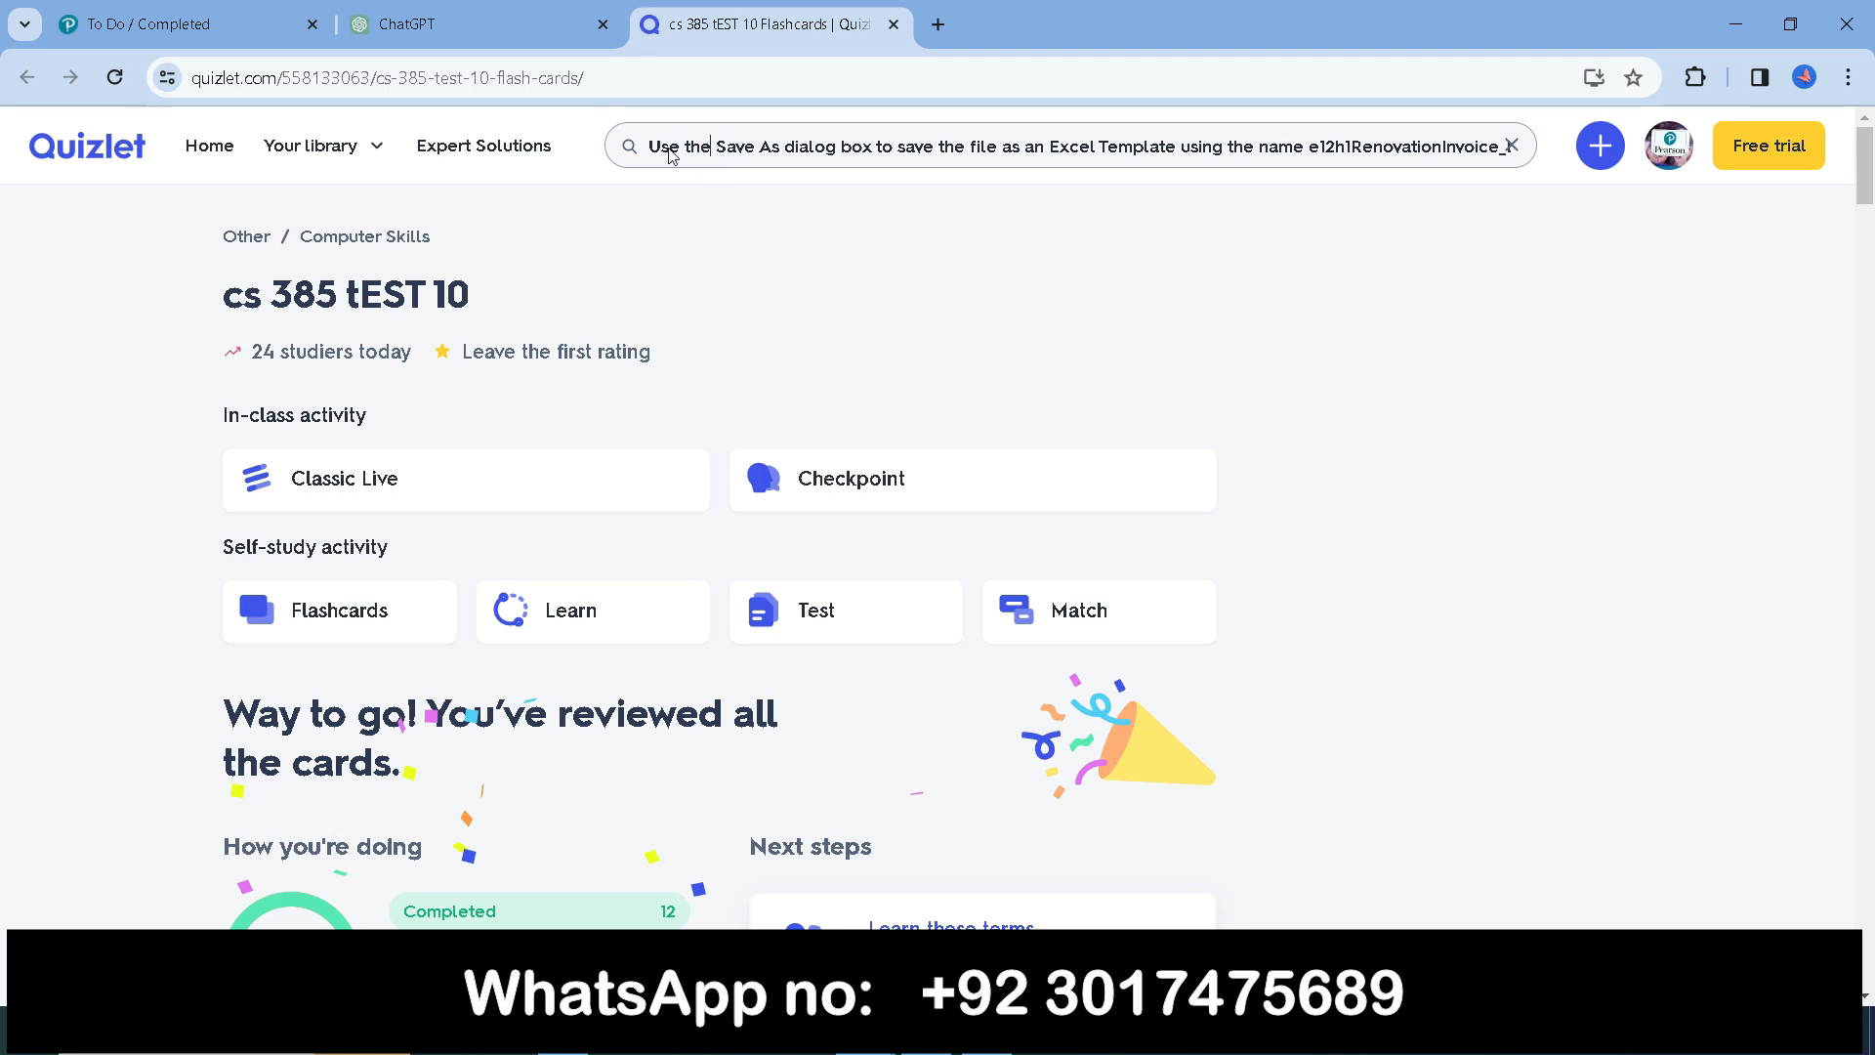
pyautogui.click(499, 39)
pyautogui.click(762, 25)
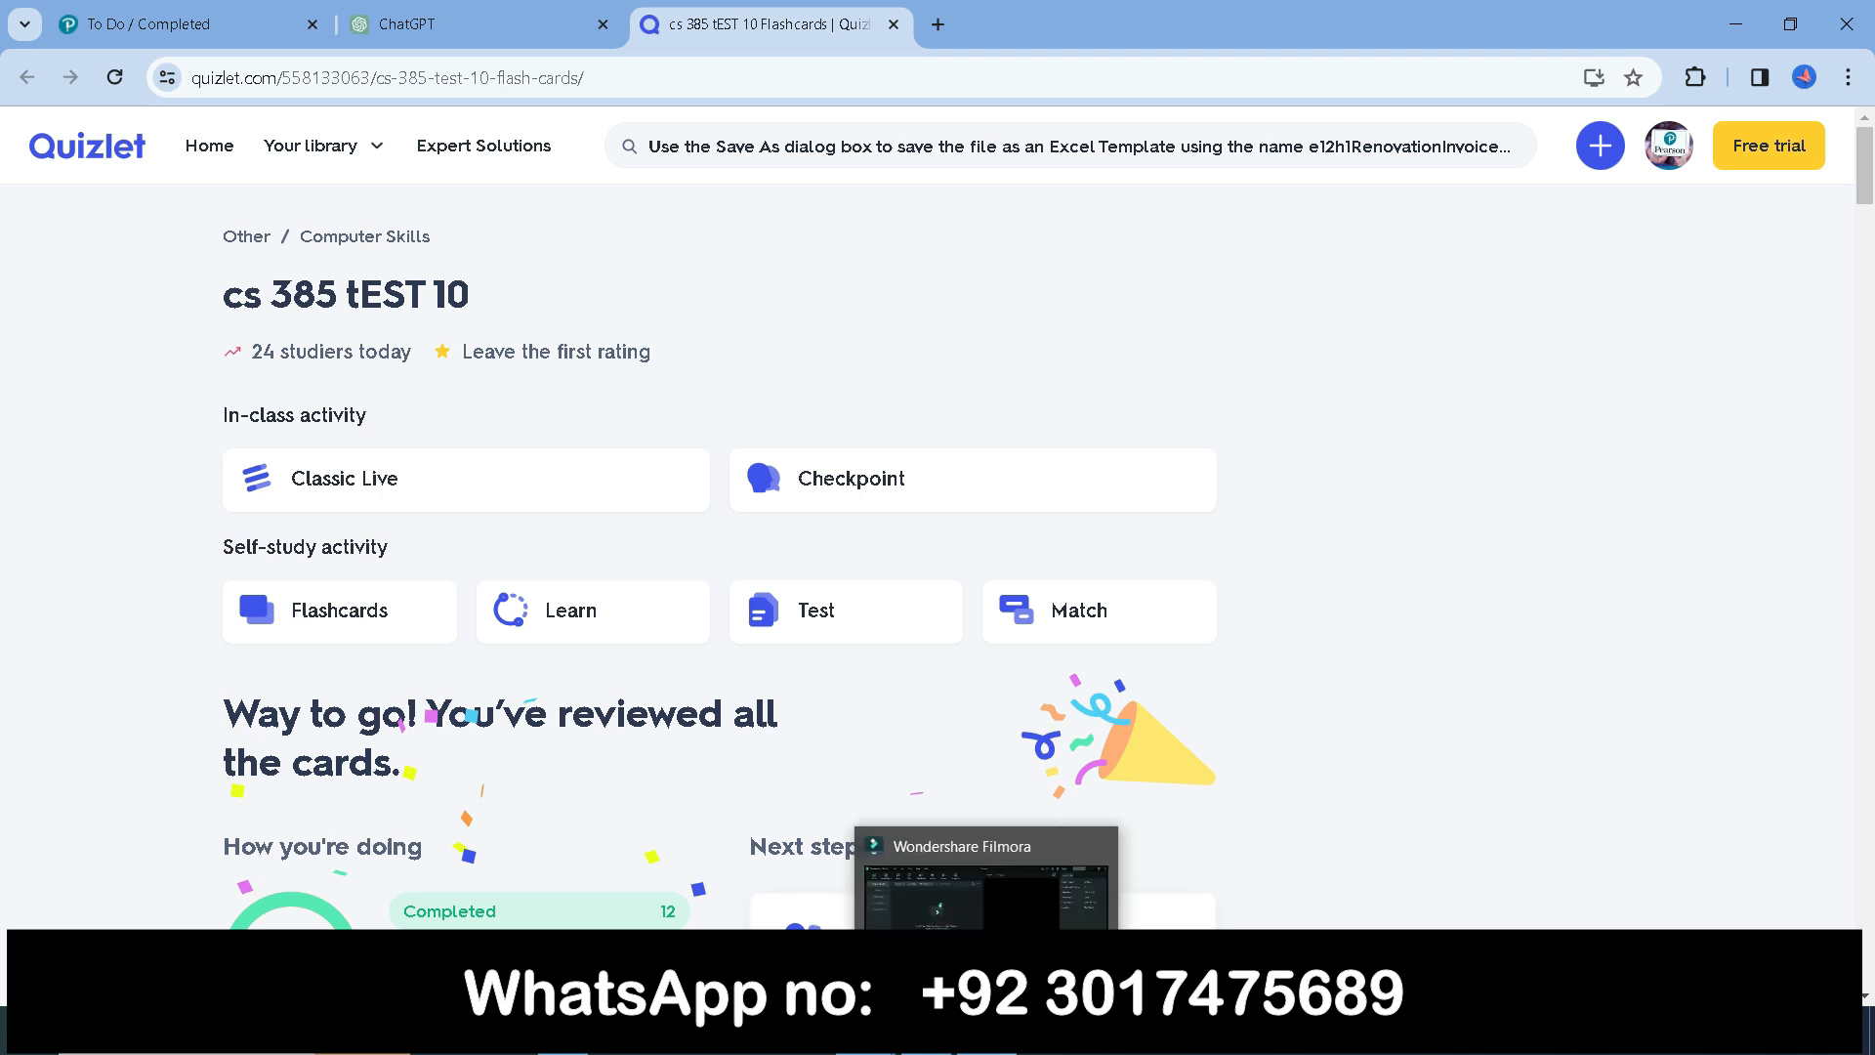
pyautogui.click(987, 1031)
pyautogui.click(987, 1031)
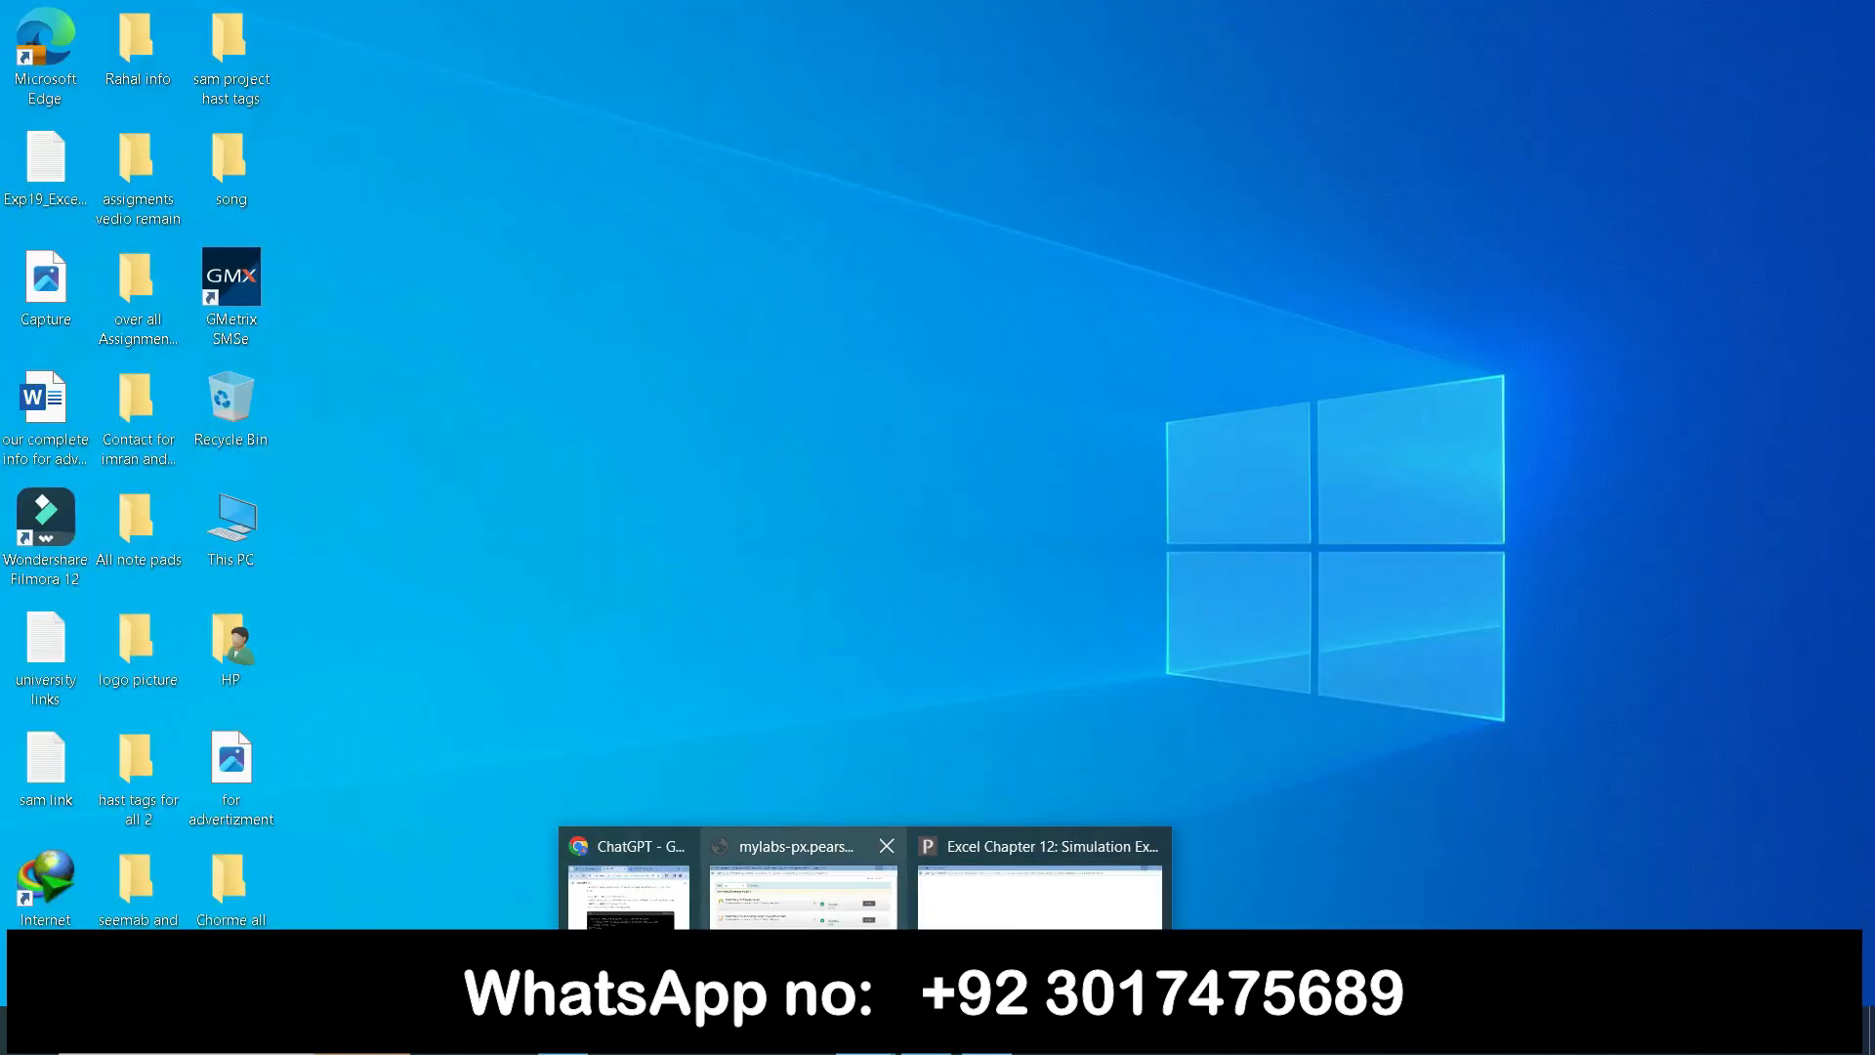
# Switch to the Excel simulation exam, search the template gallery for "Invoice with tax calculation", and create a workbook from that template.
pyautogui.click(1040, 893)
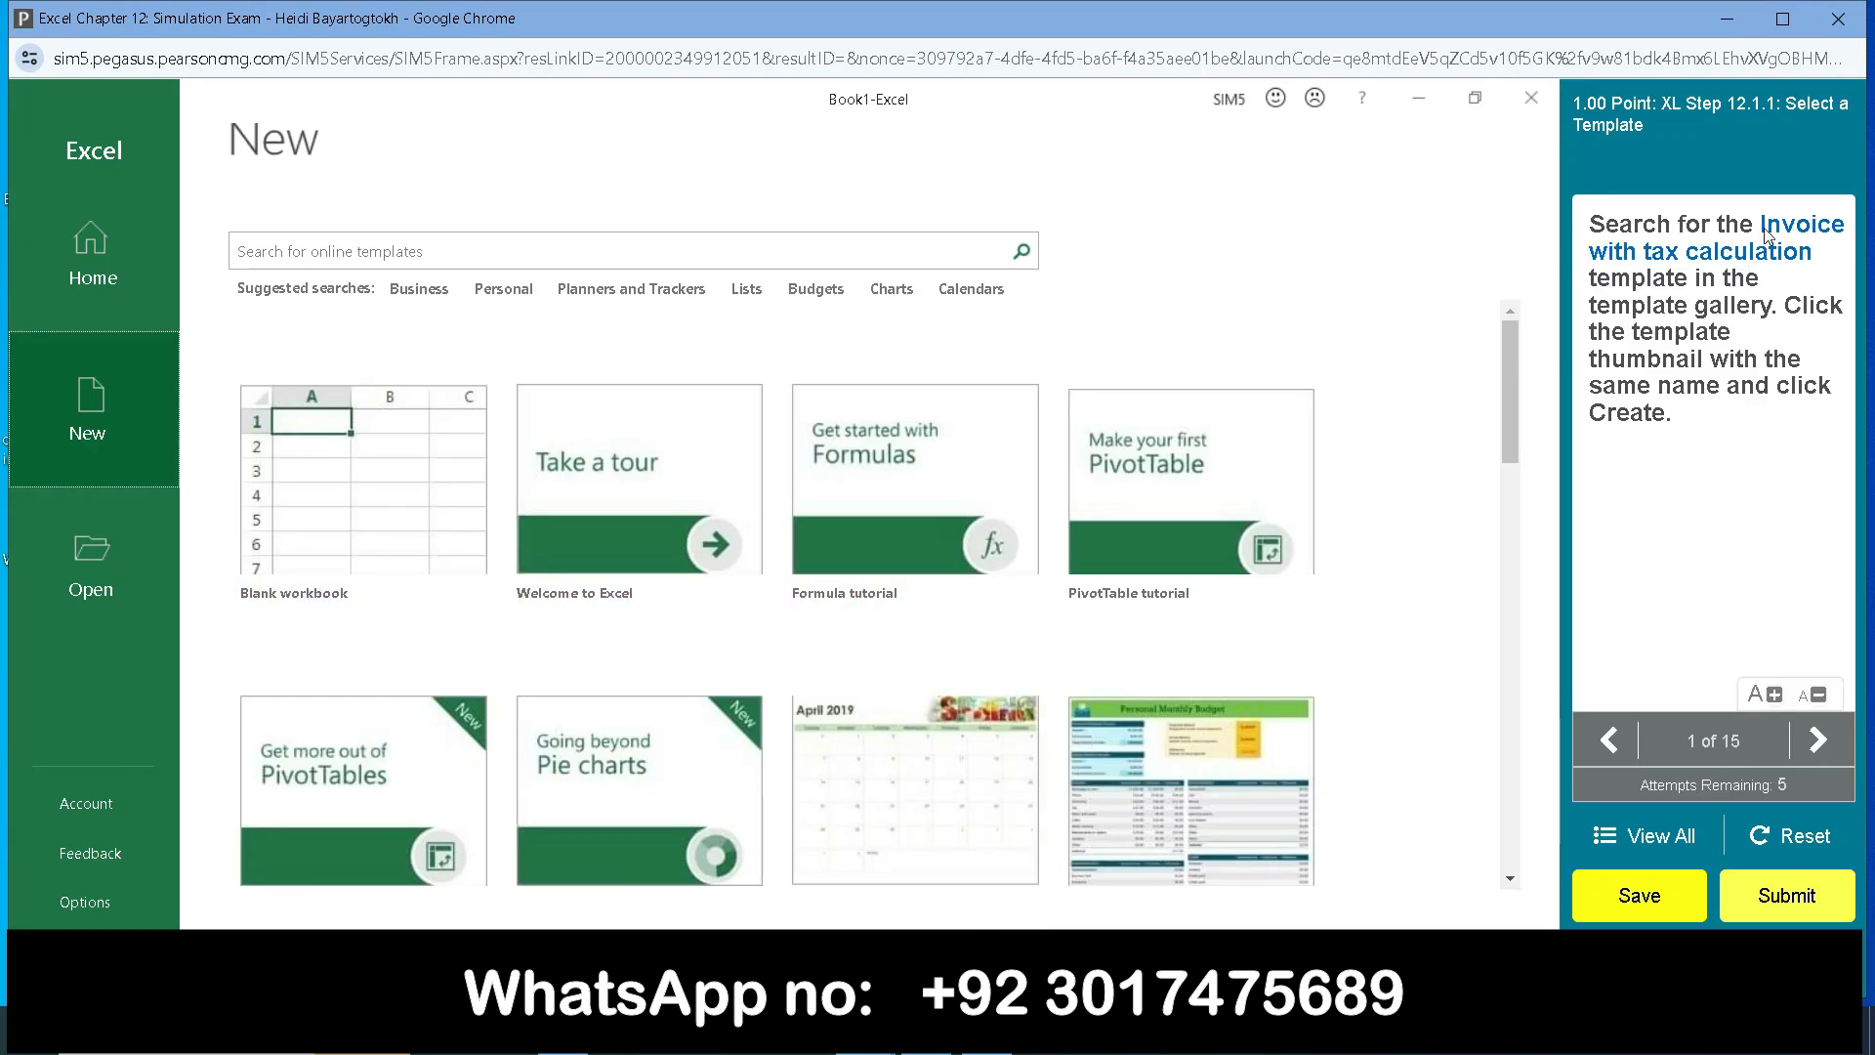
pyautogui.moveTo(1763, 234); pyautogui.dragTo(1818, 259)
pyautogui.hotkey('ctrl', 'c')
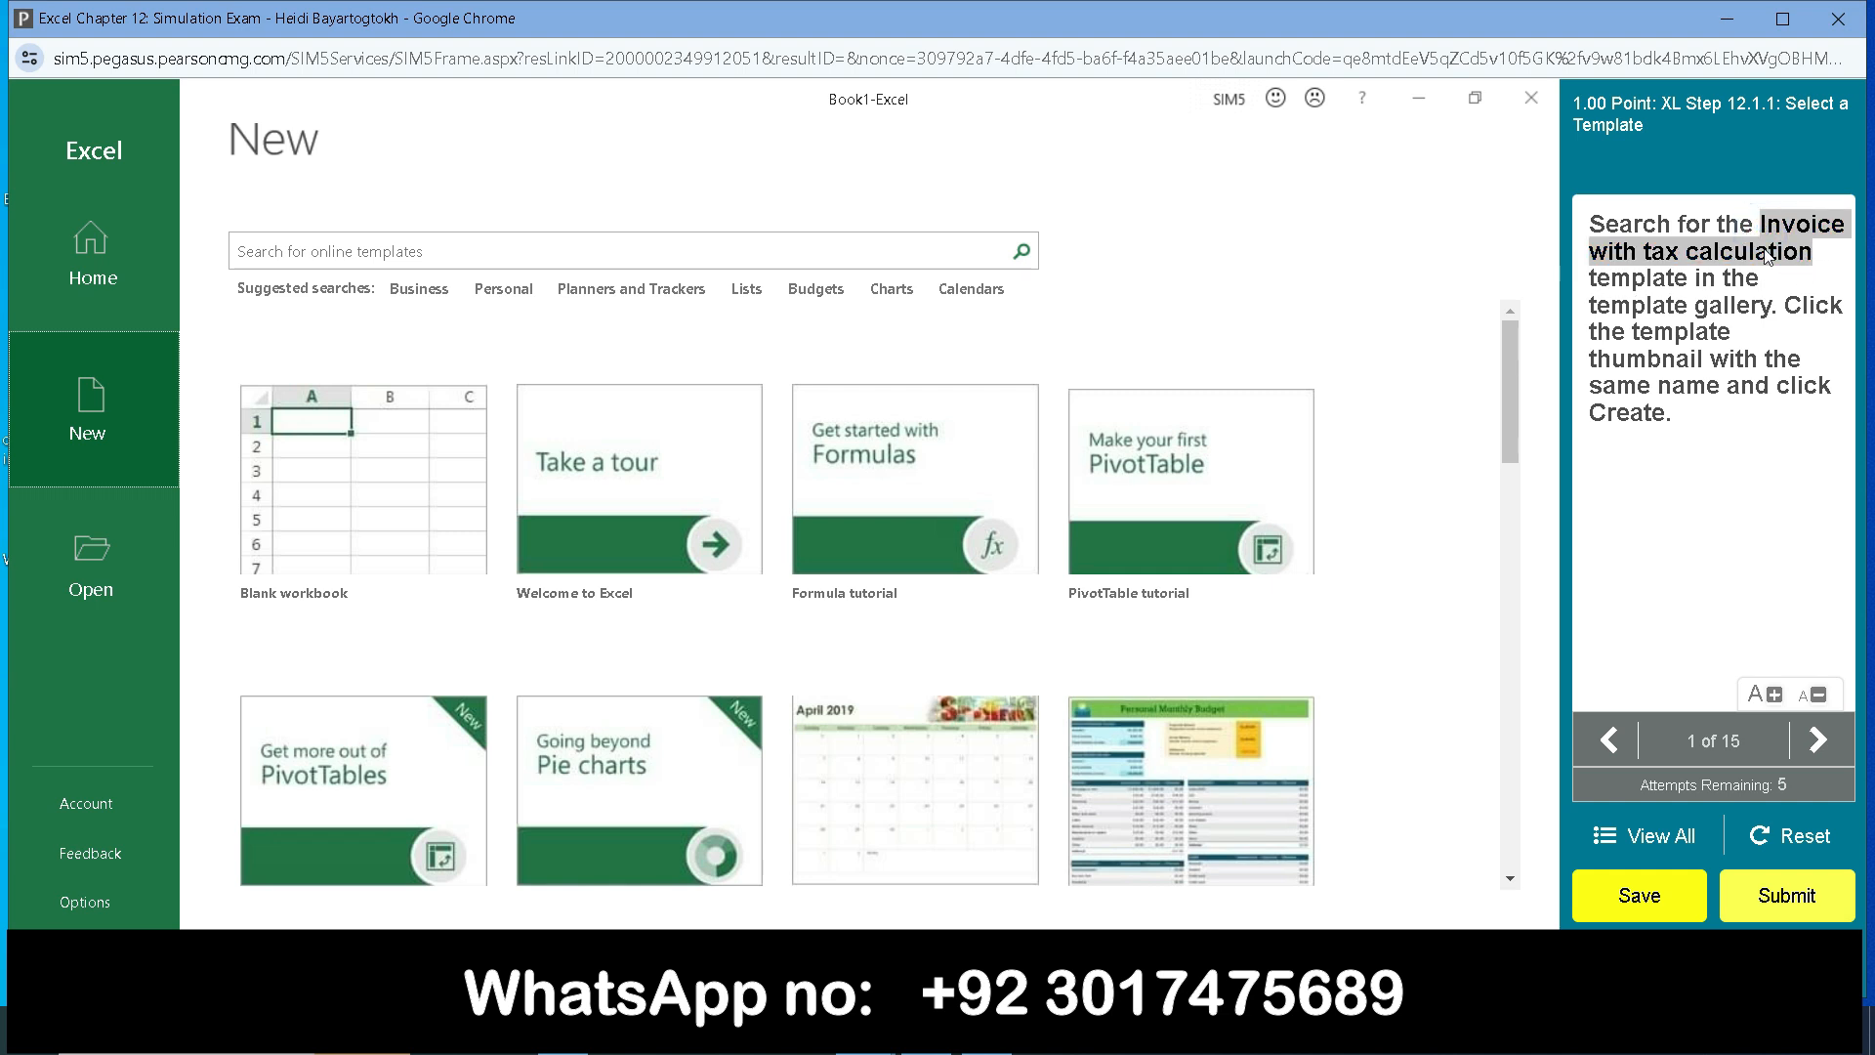
pyautogui.click(329, 256)
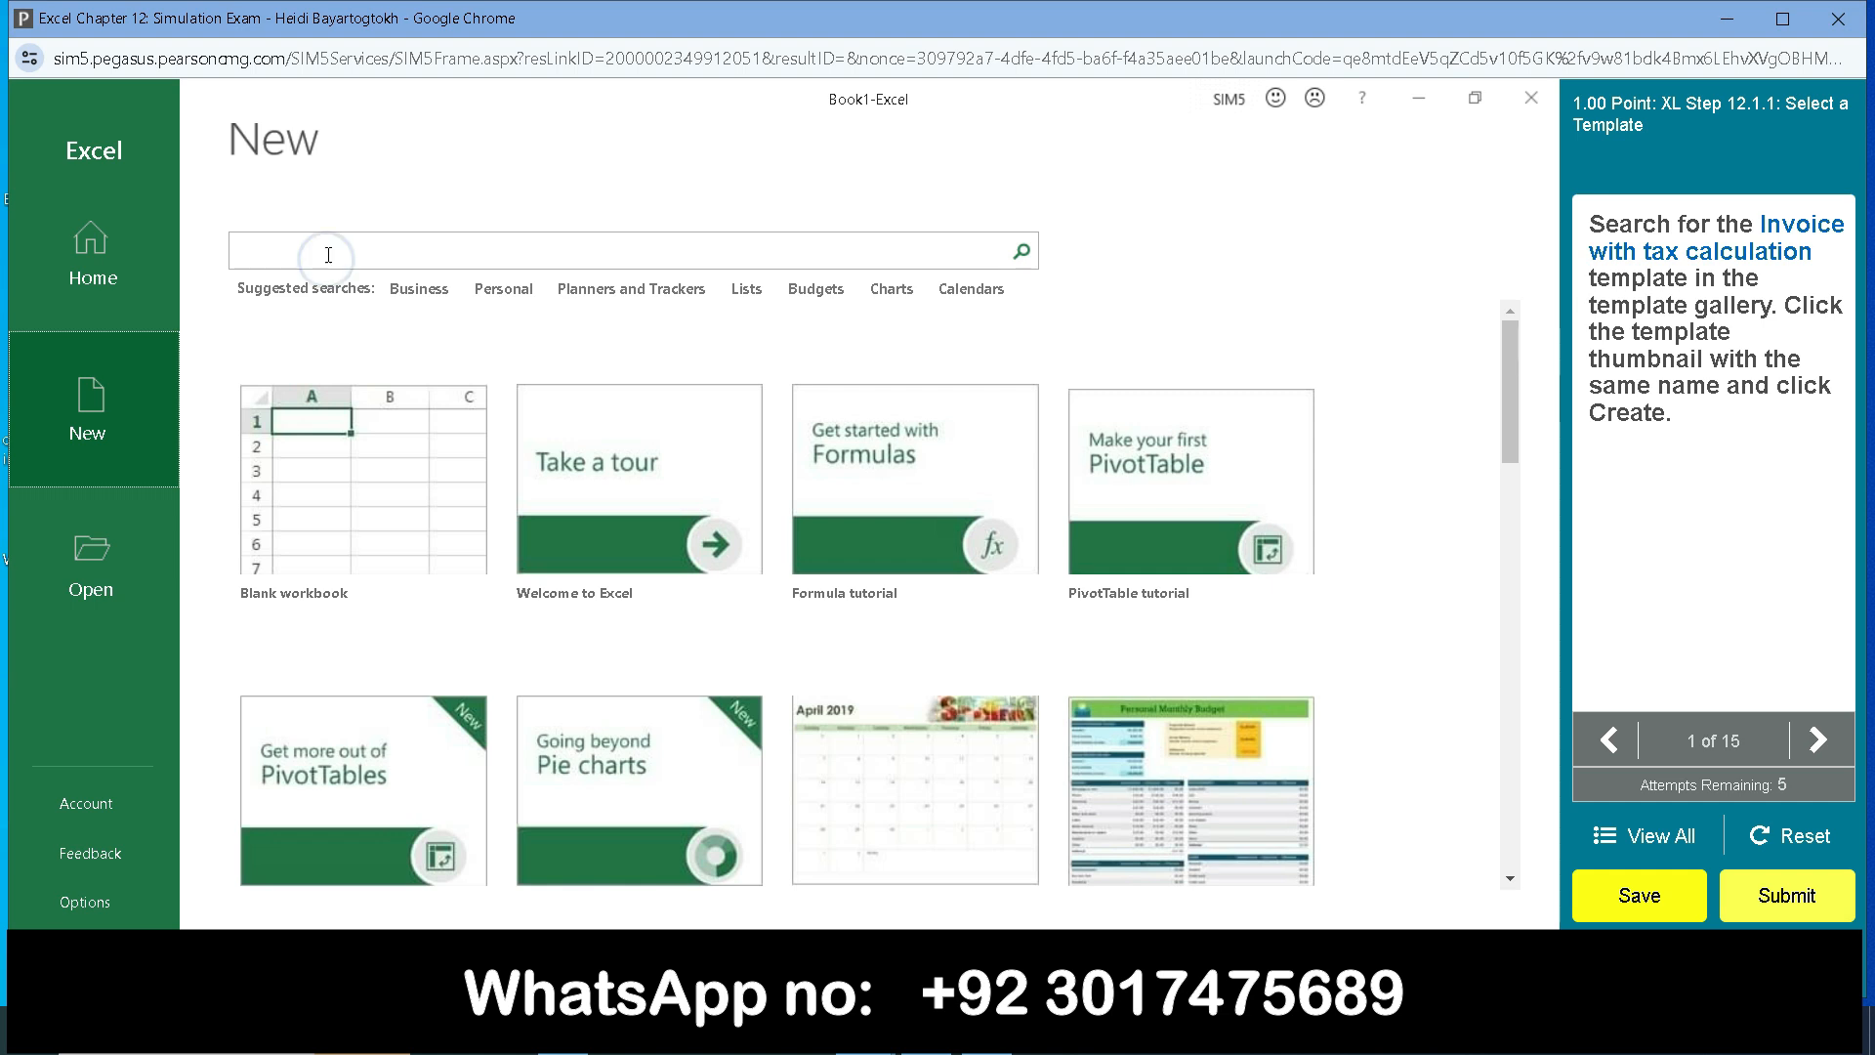
pyautogui.hotkey('ctrl', 'v')
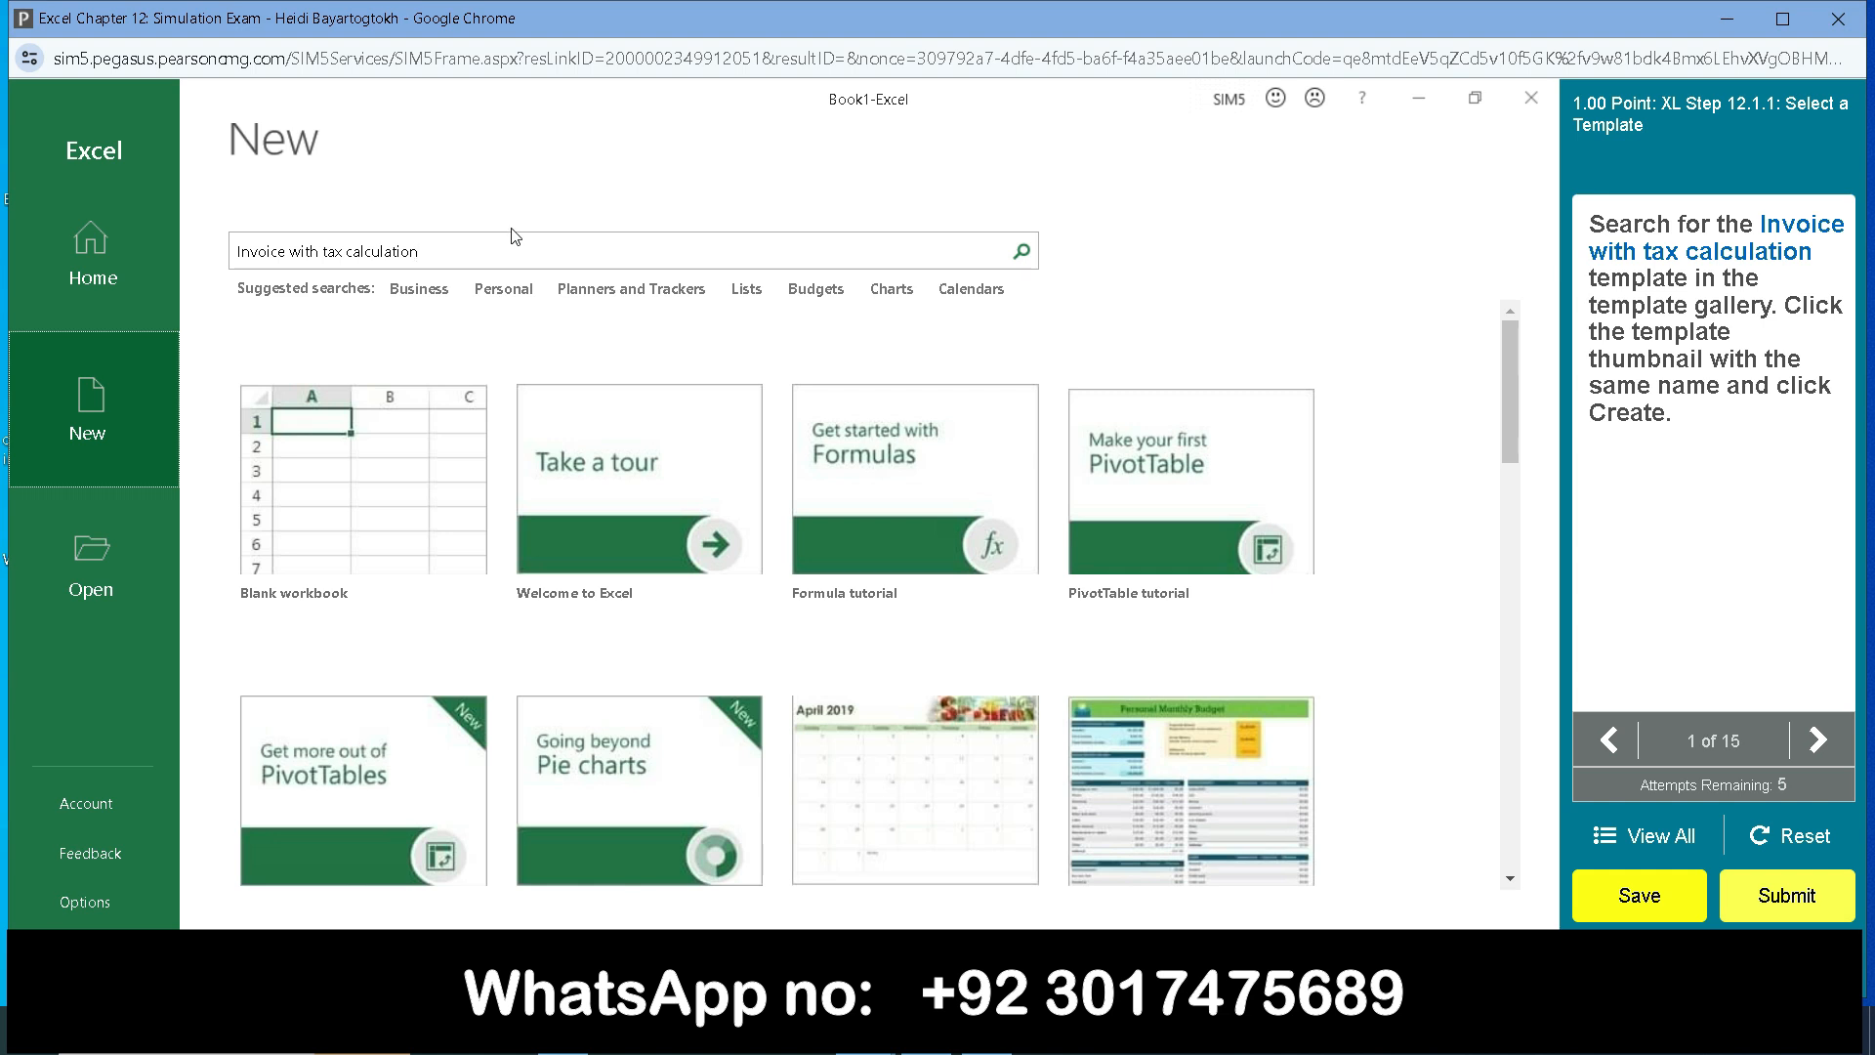
pyautogui.press('Return')
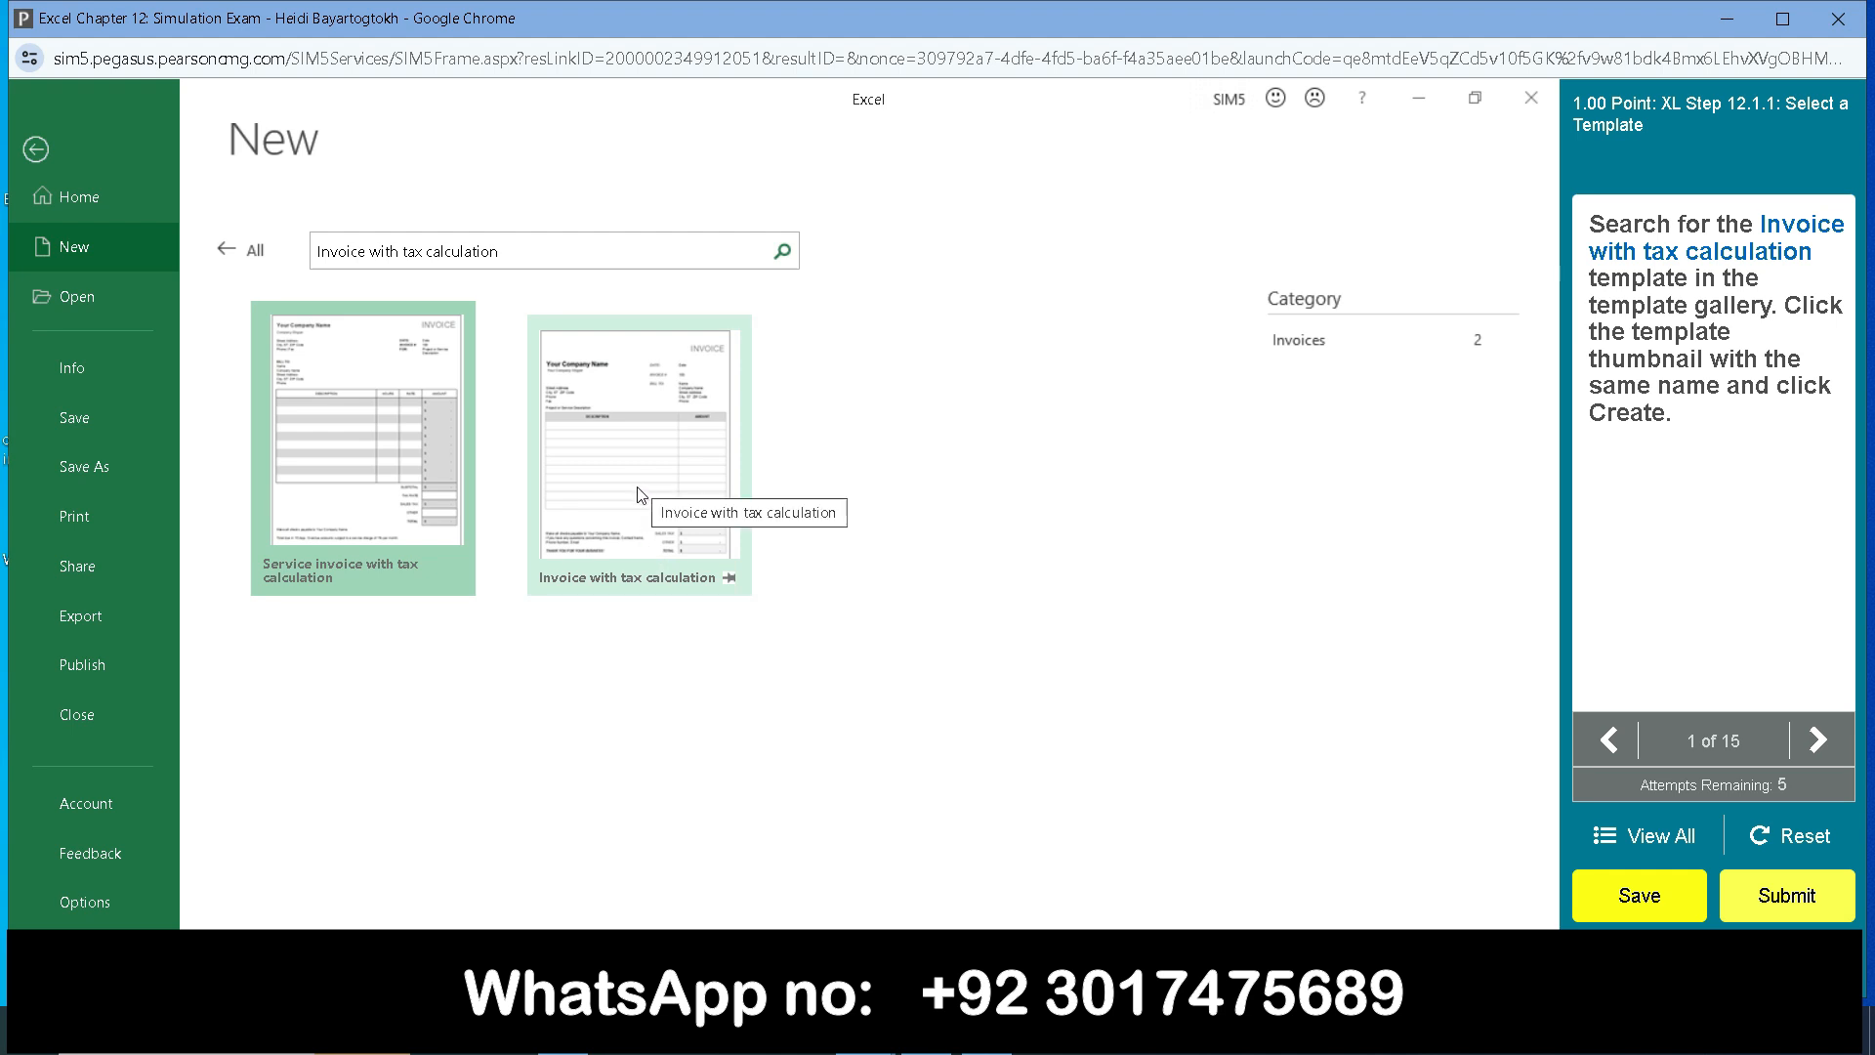
pyautogui.rightClick(639, 488)
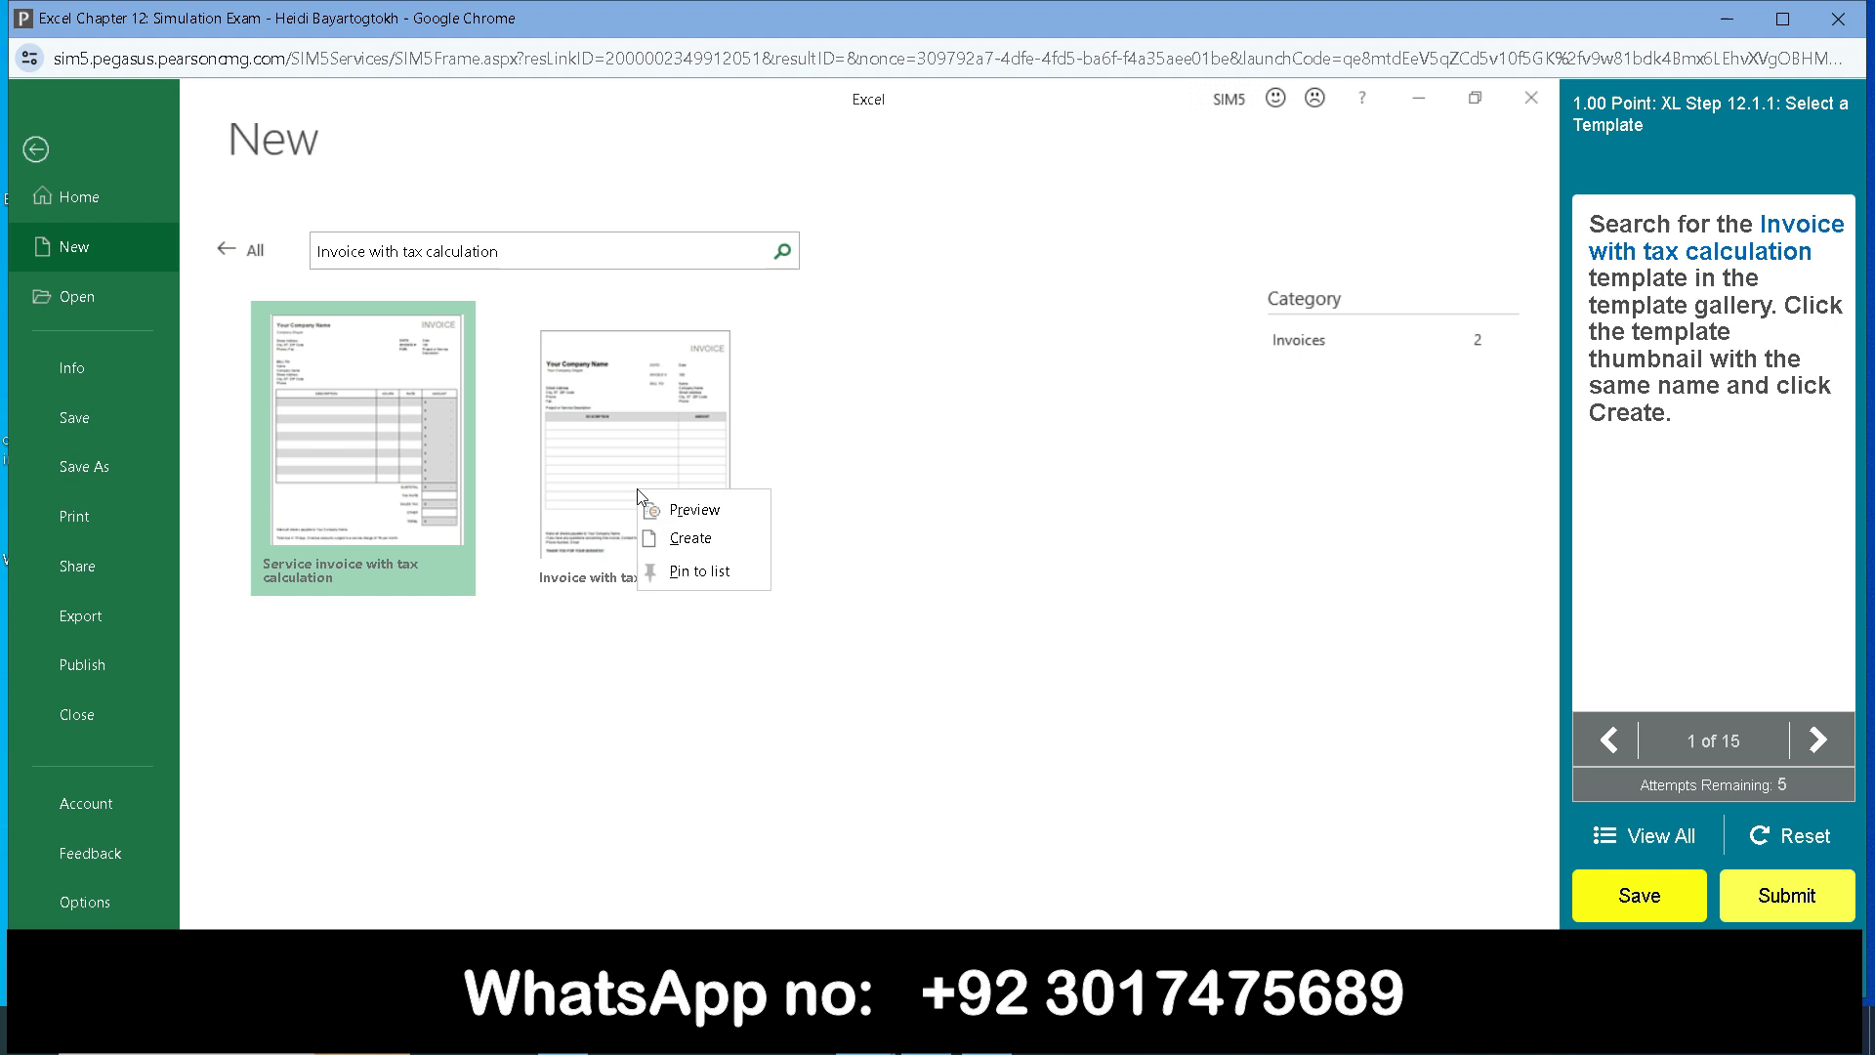
pyautogui.click(690, 545)
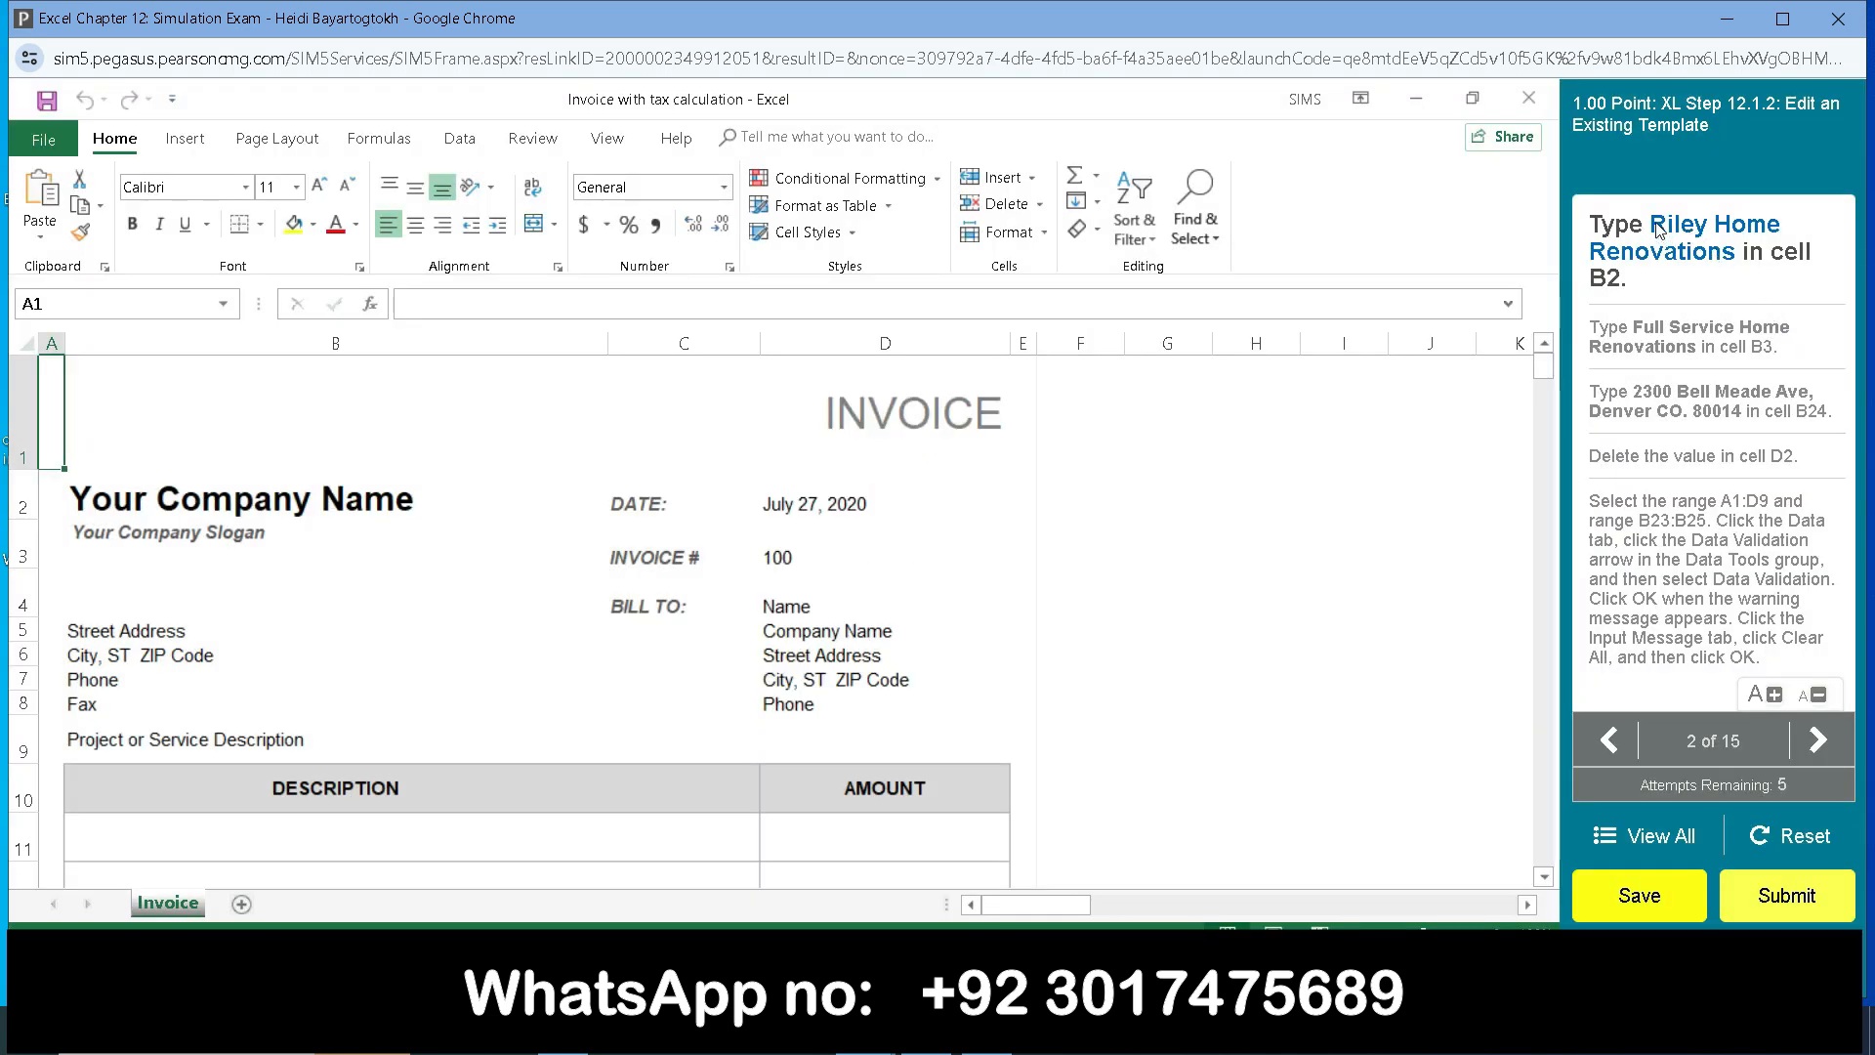
# Replace the company name in cell B2 with "Riley Home Renovations" from the task instructions.
pyautogui.moveTo(1657, 228); pyautogui.dragTo(1736, 269)
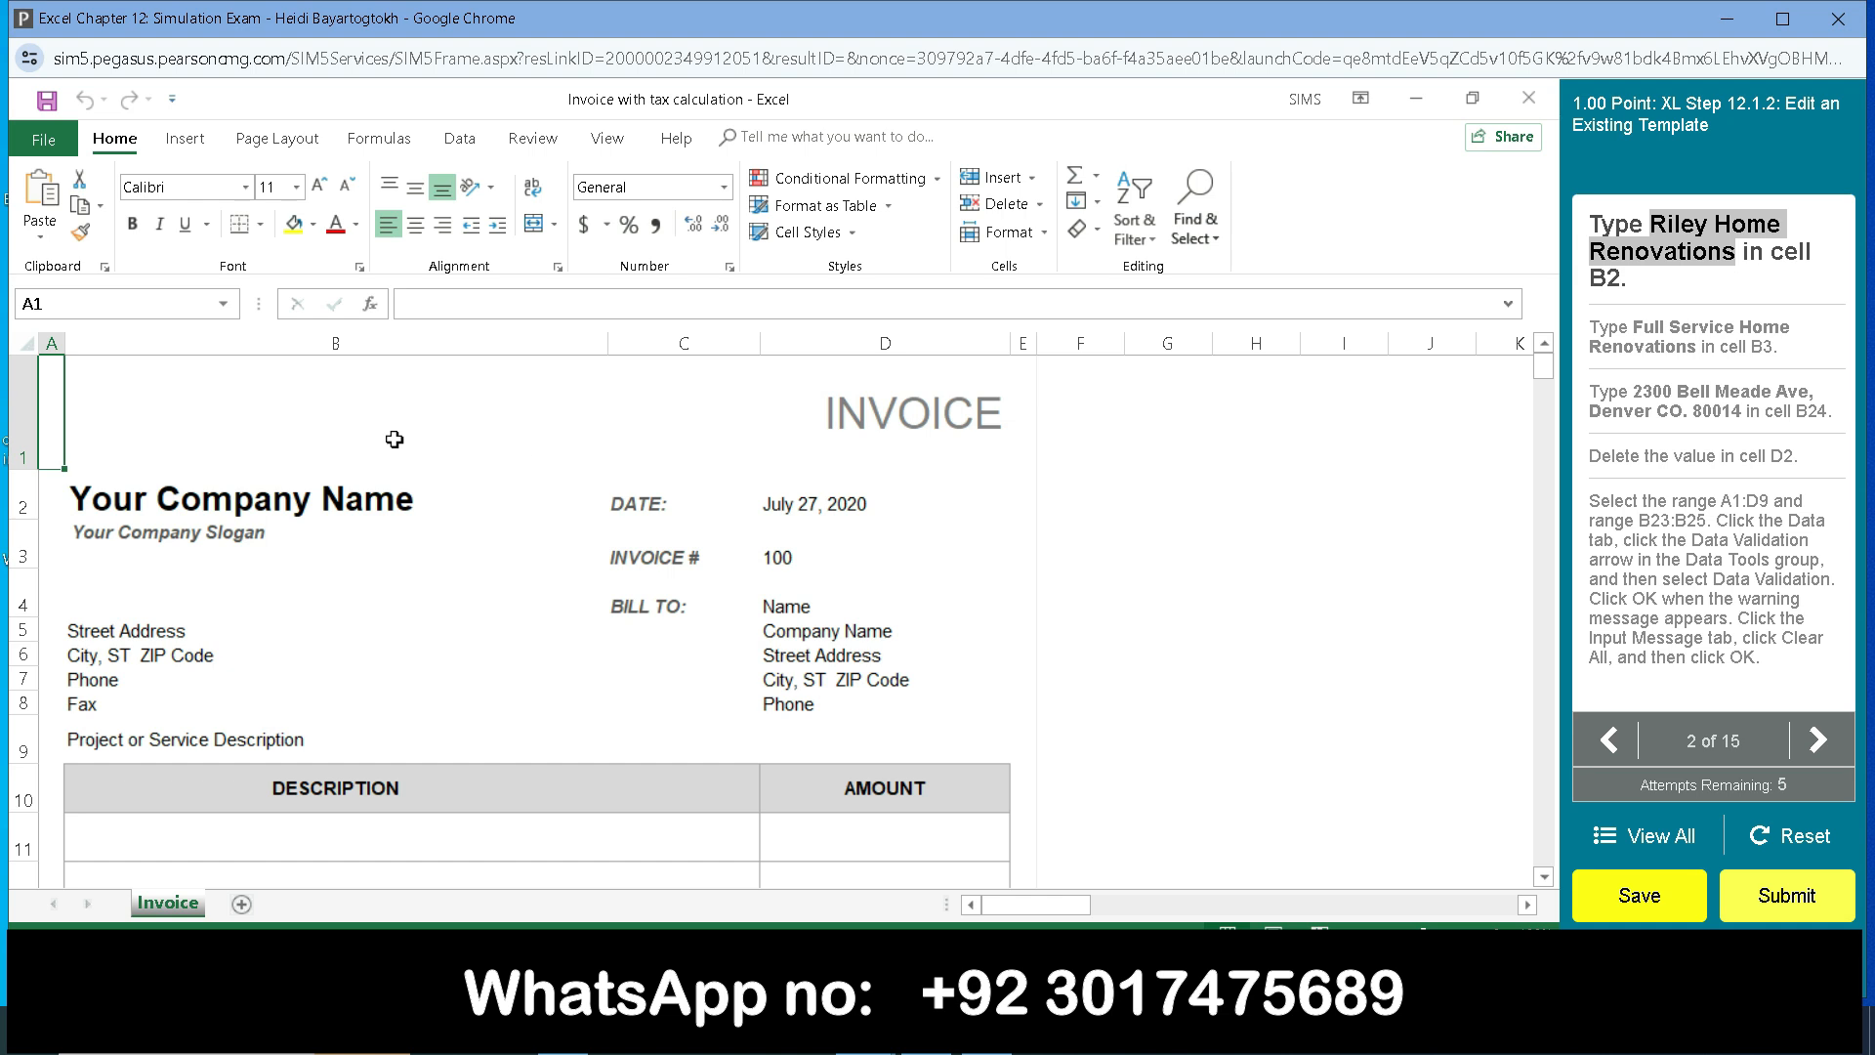
pyautogui.click(323, 504)
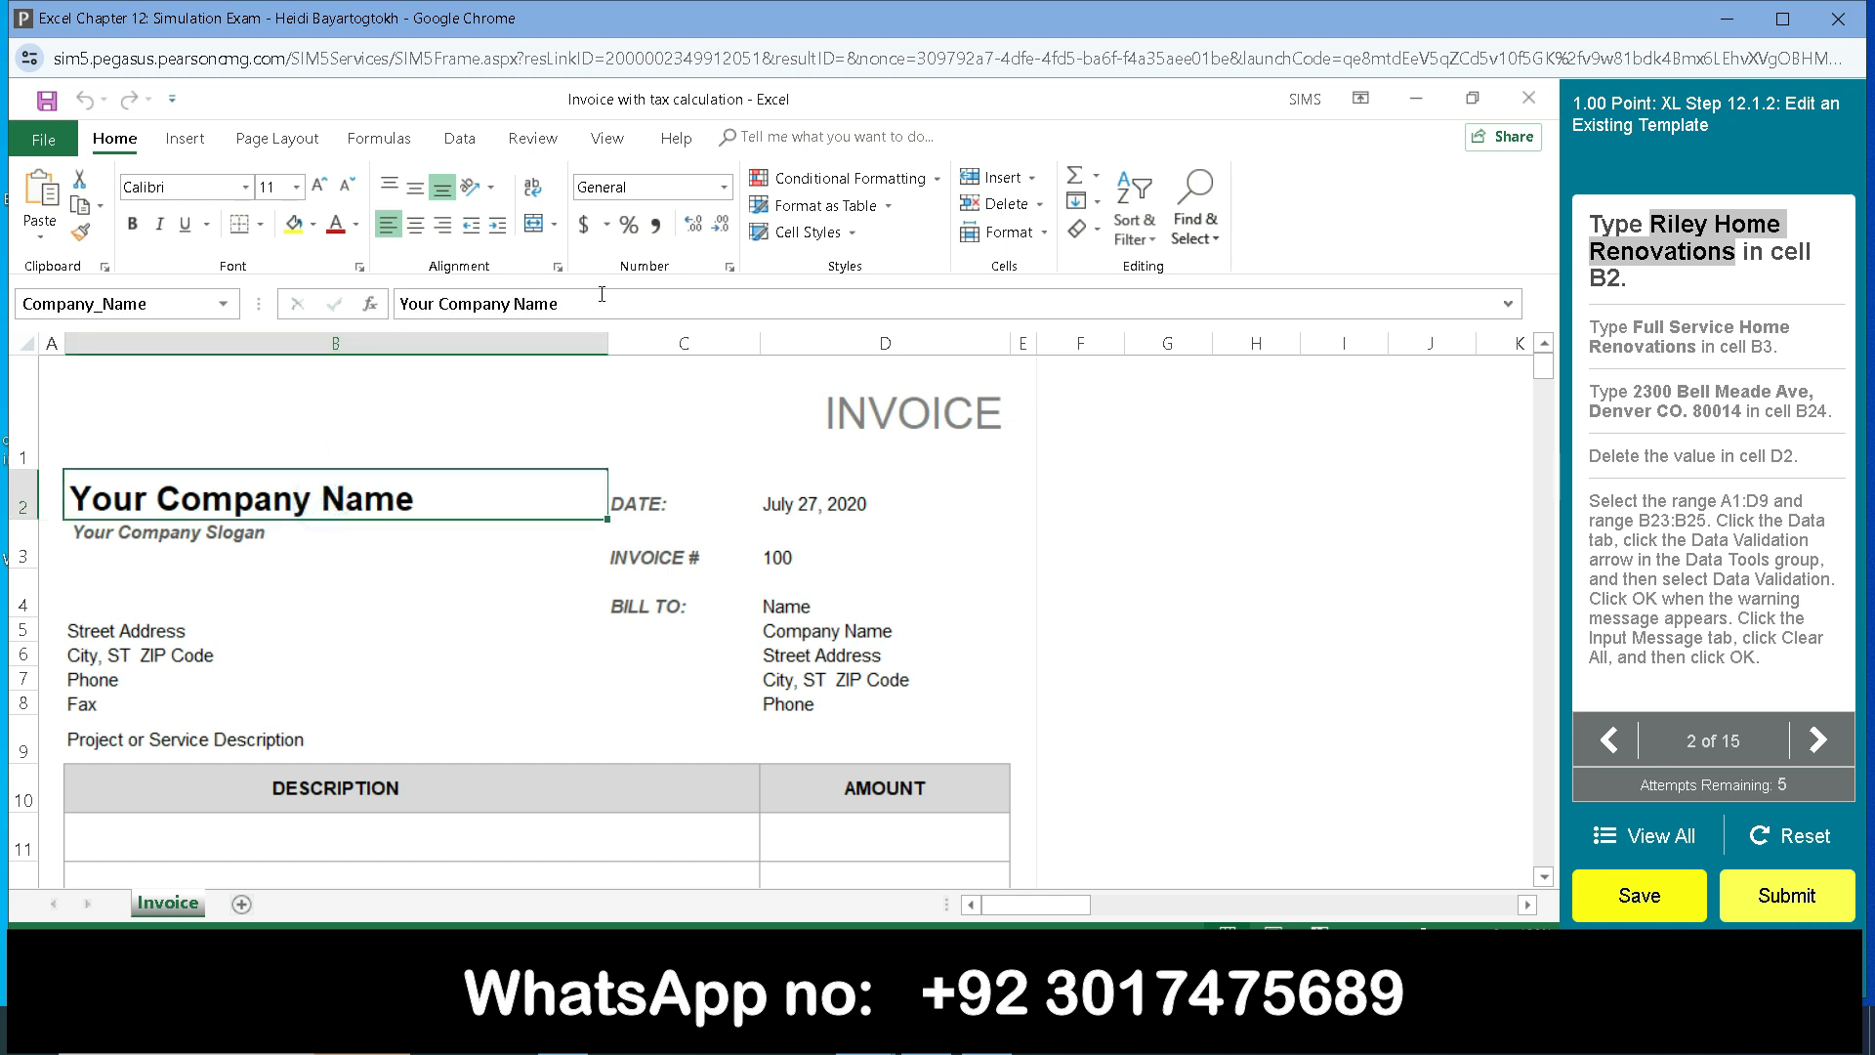
pyautogui.click(419, 446)
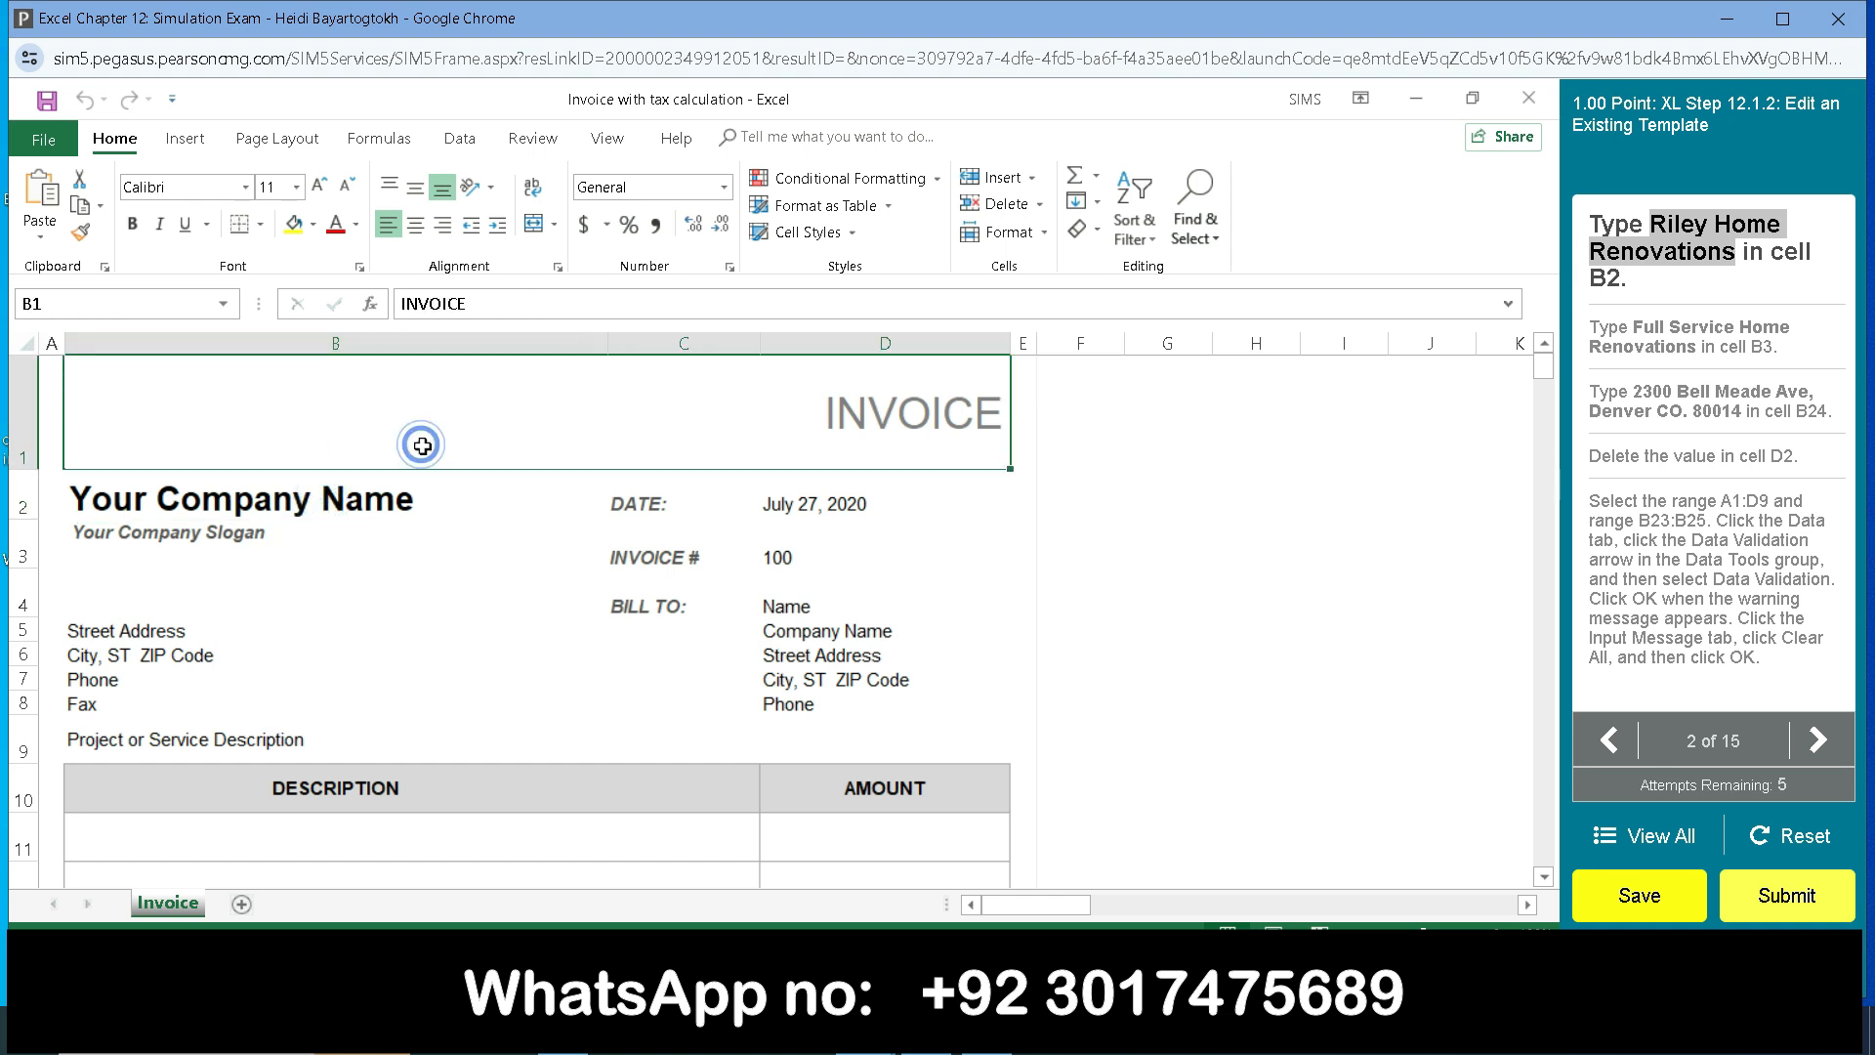
pyautogui.click(395, 494)
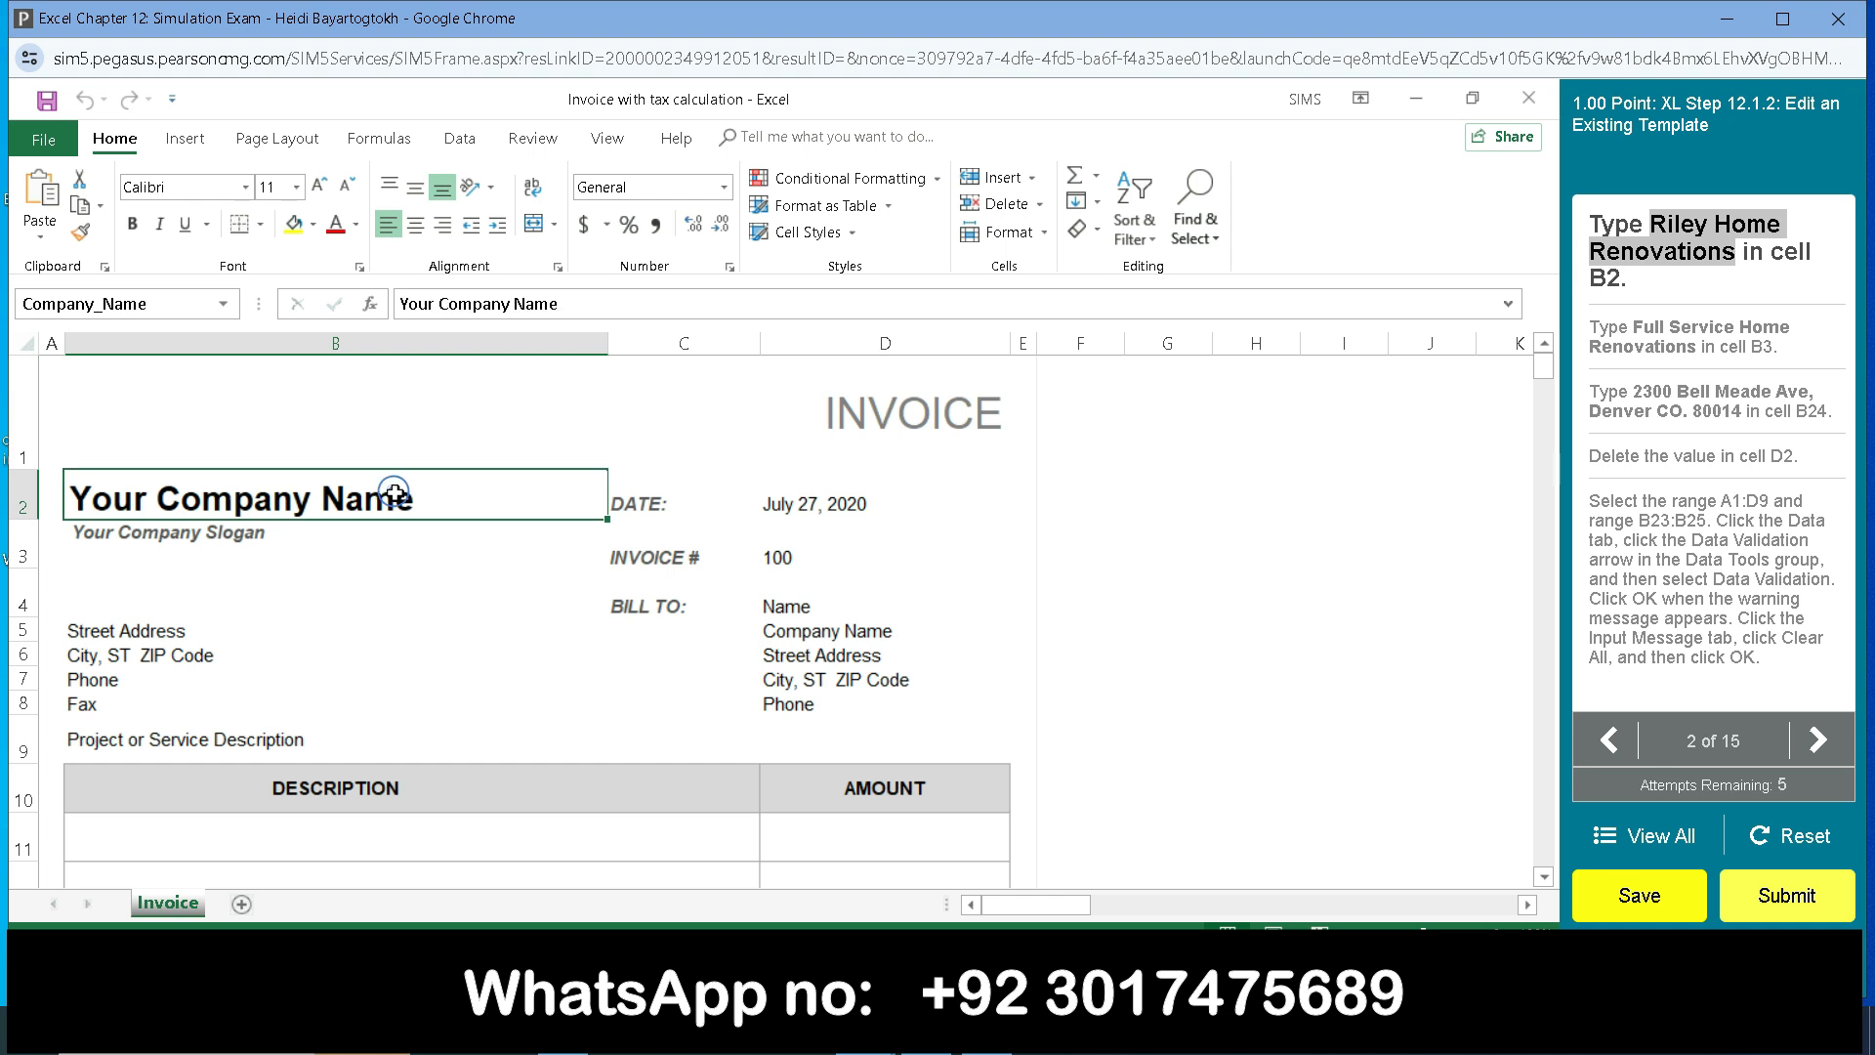
pyautogui.click(546, 311)
pyautogui.moveTo(566, 309); pyautogui.dragTo(404, 319)
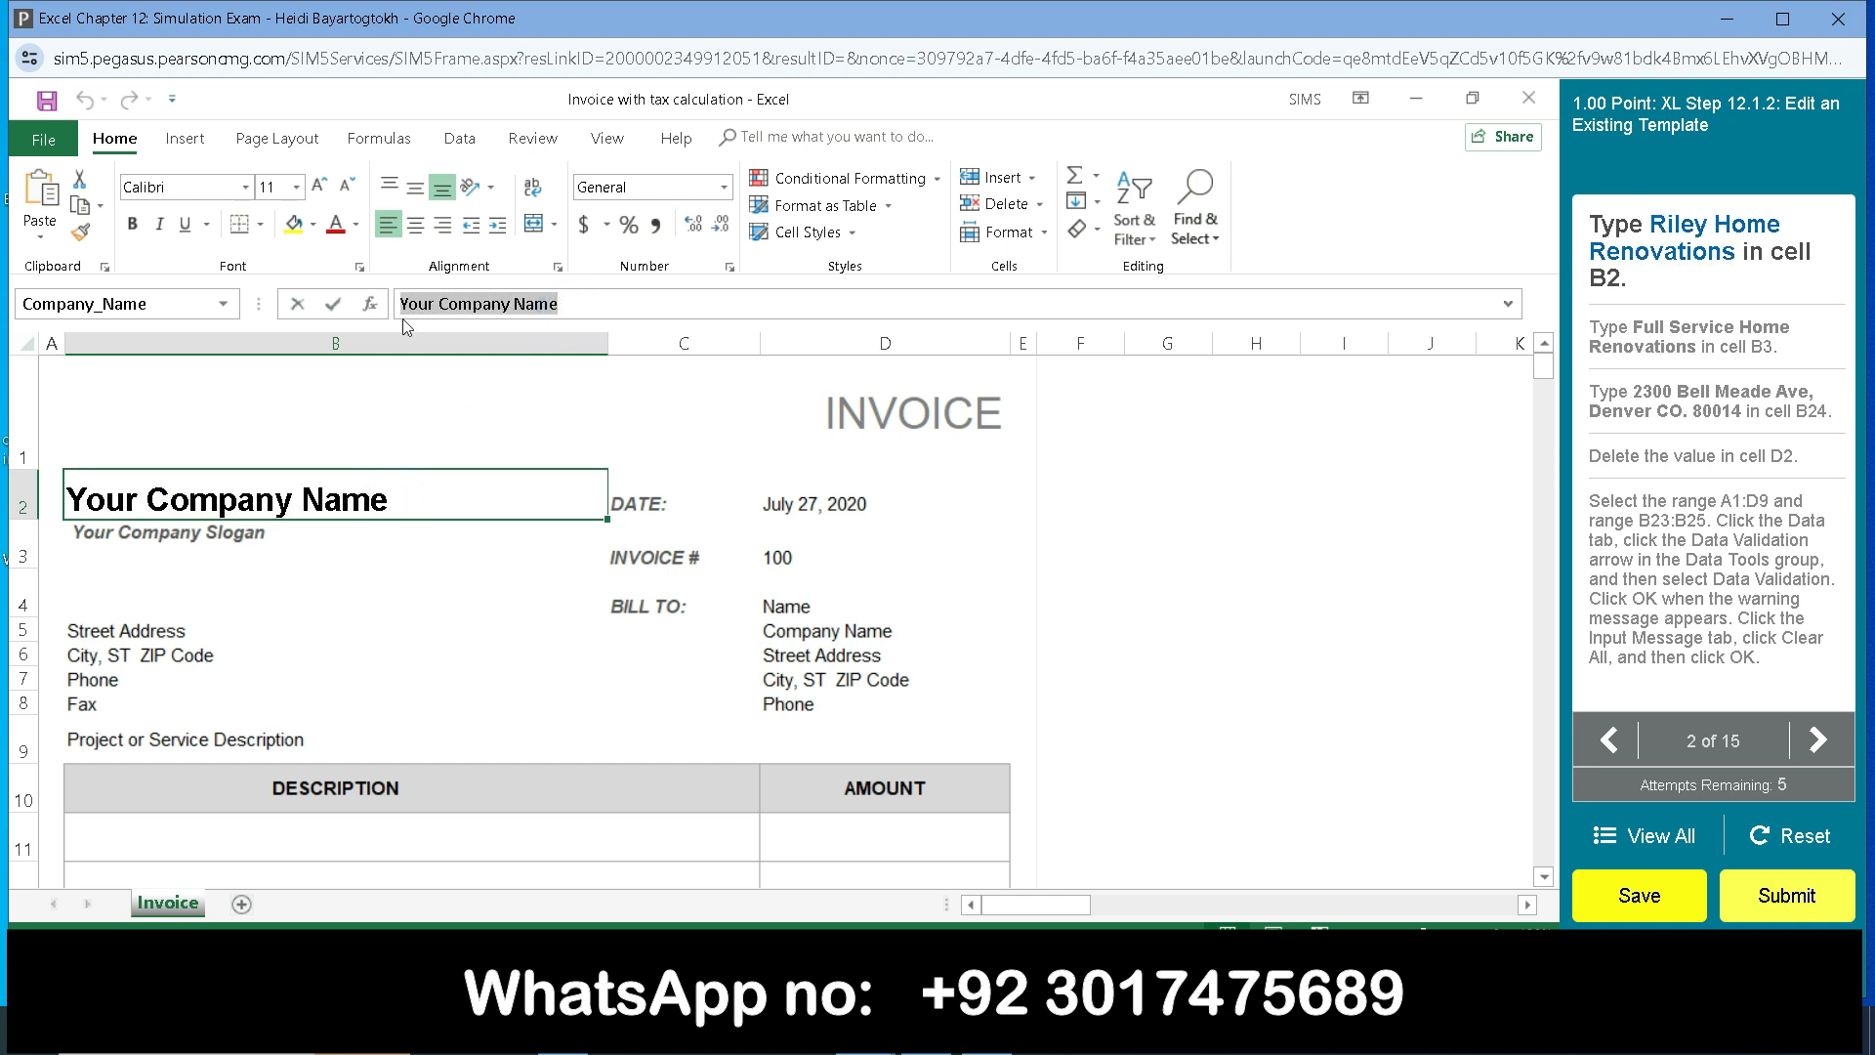
pyautogui.write('Riley Home Renovations')
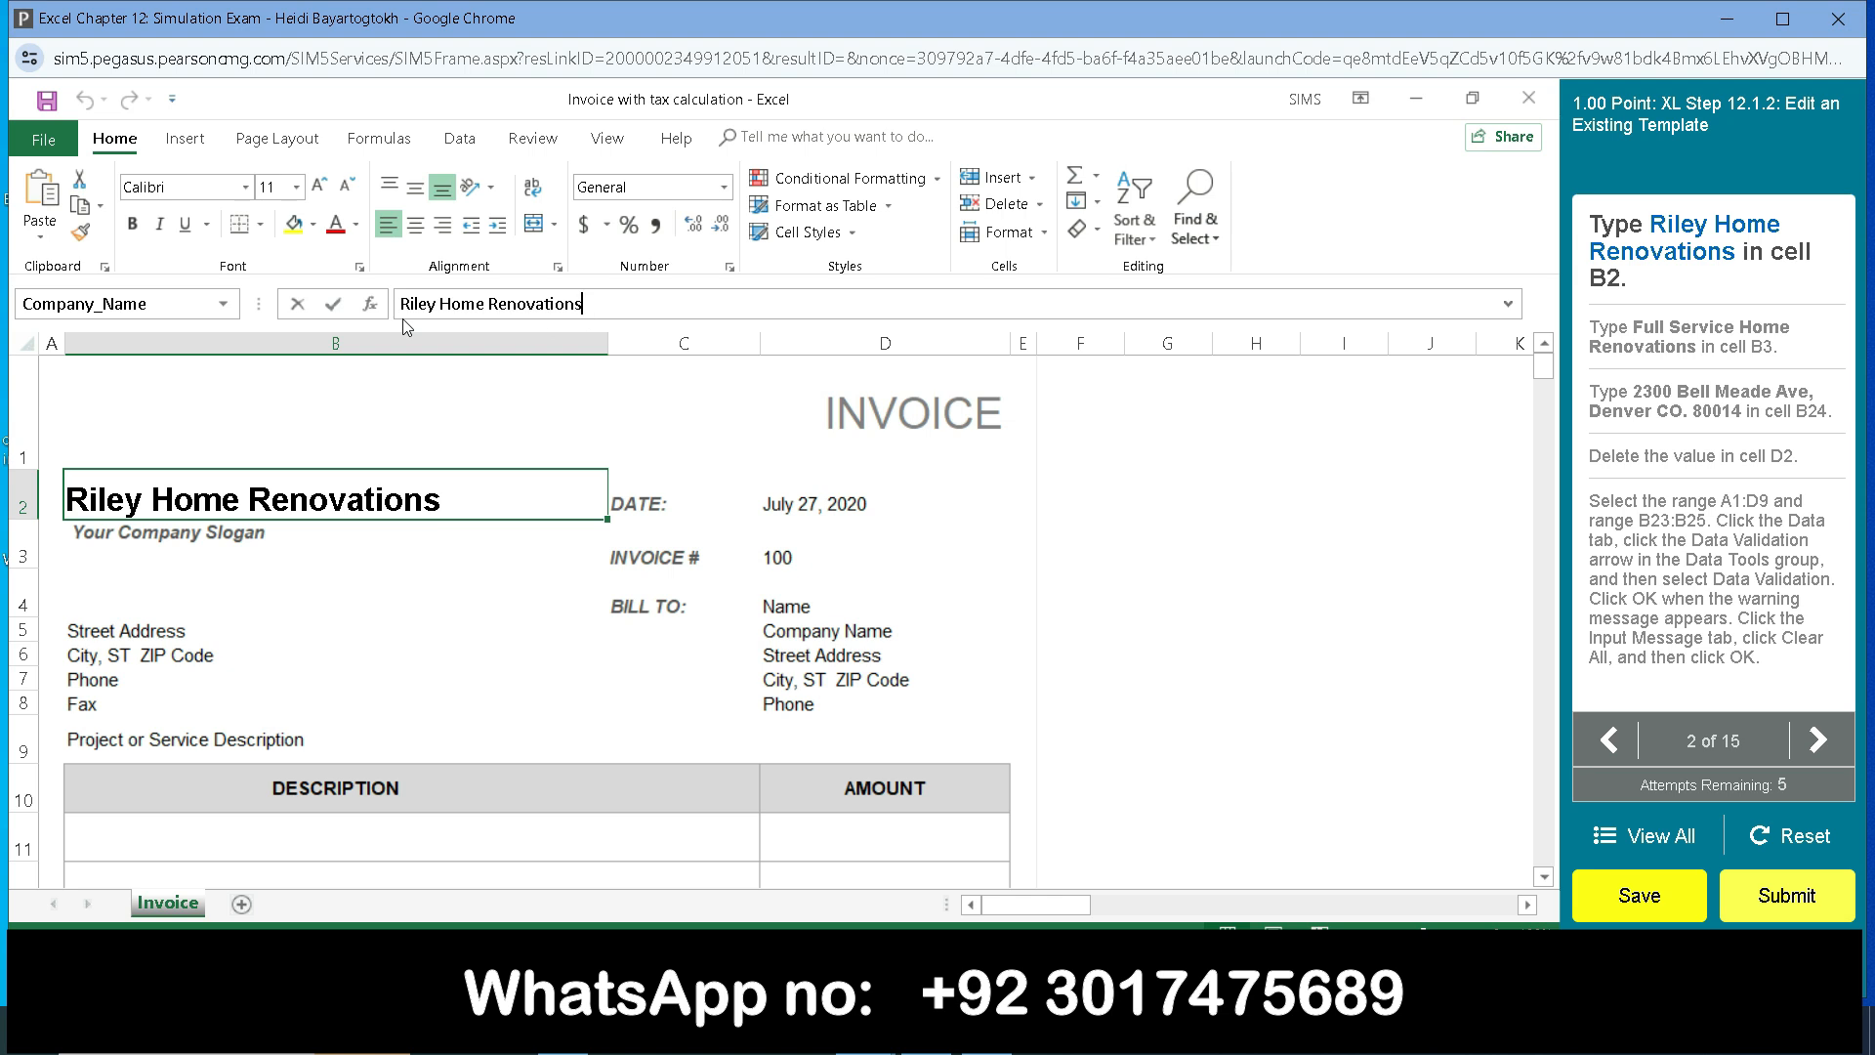
pyautogui.press('Return')
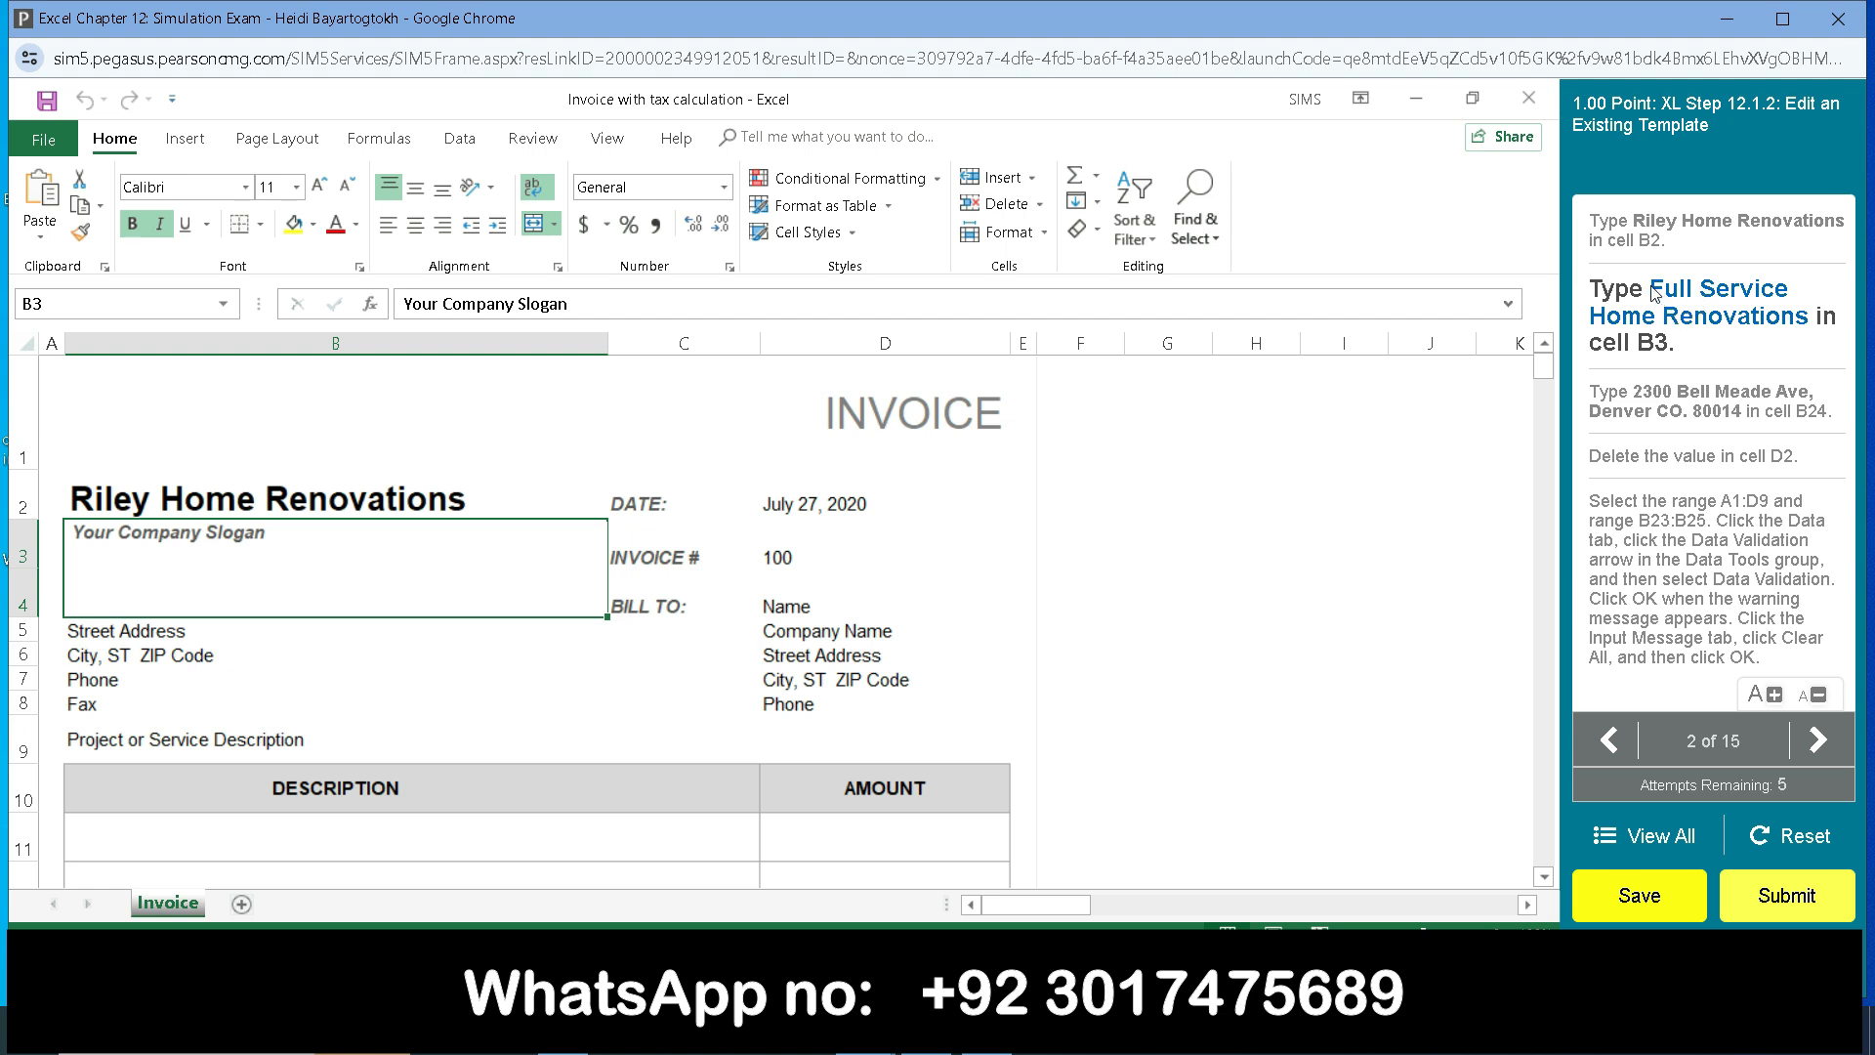
# Try to replace the company slogan in cell B3 with "Full Service Home Renovations" copied from the task instructions.
pyautogui.moveTo(1650, 290); pyautogui.dragTo(1814, 334)
pyautogui.hotkey('ctrl', 'c')
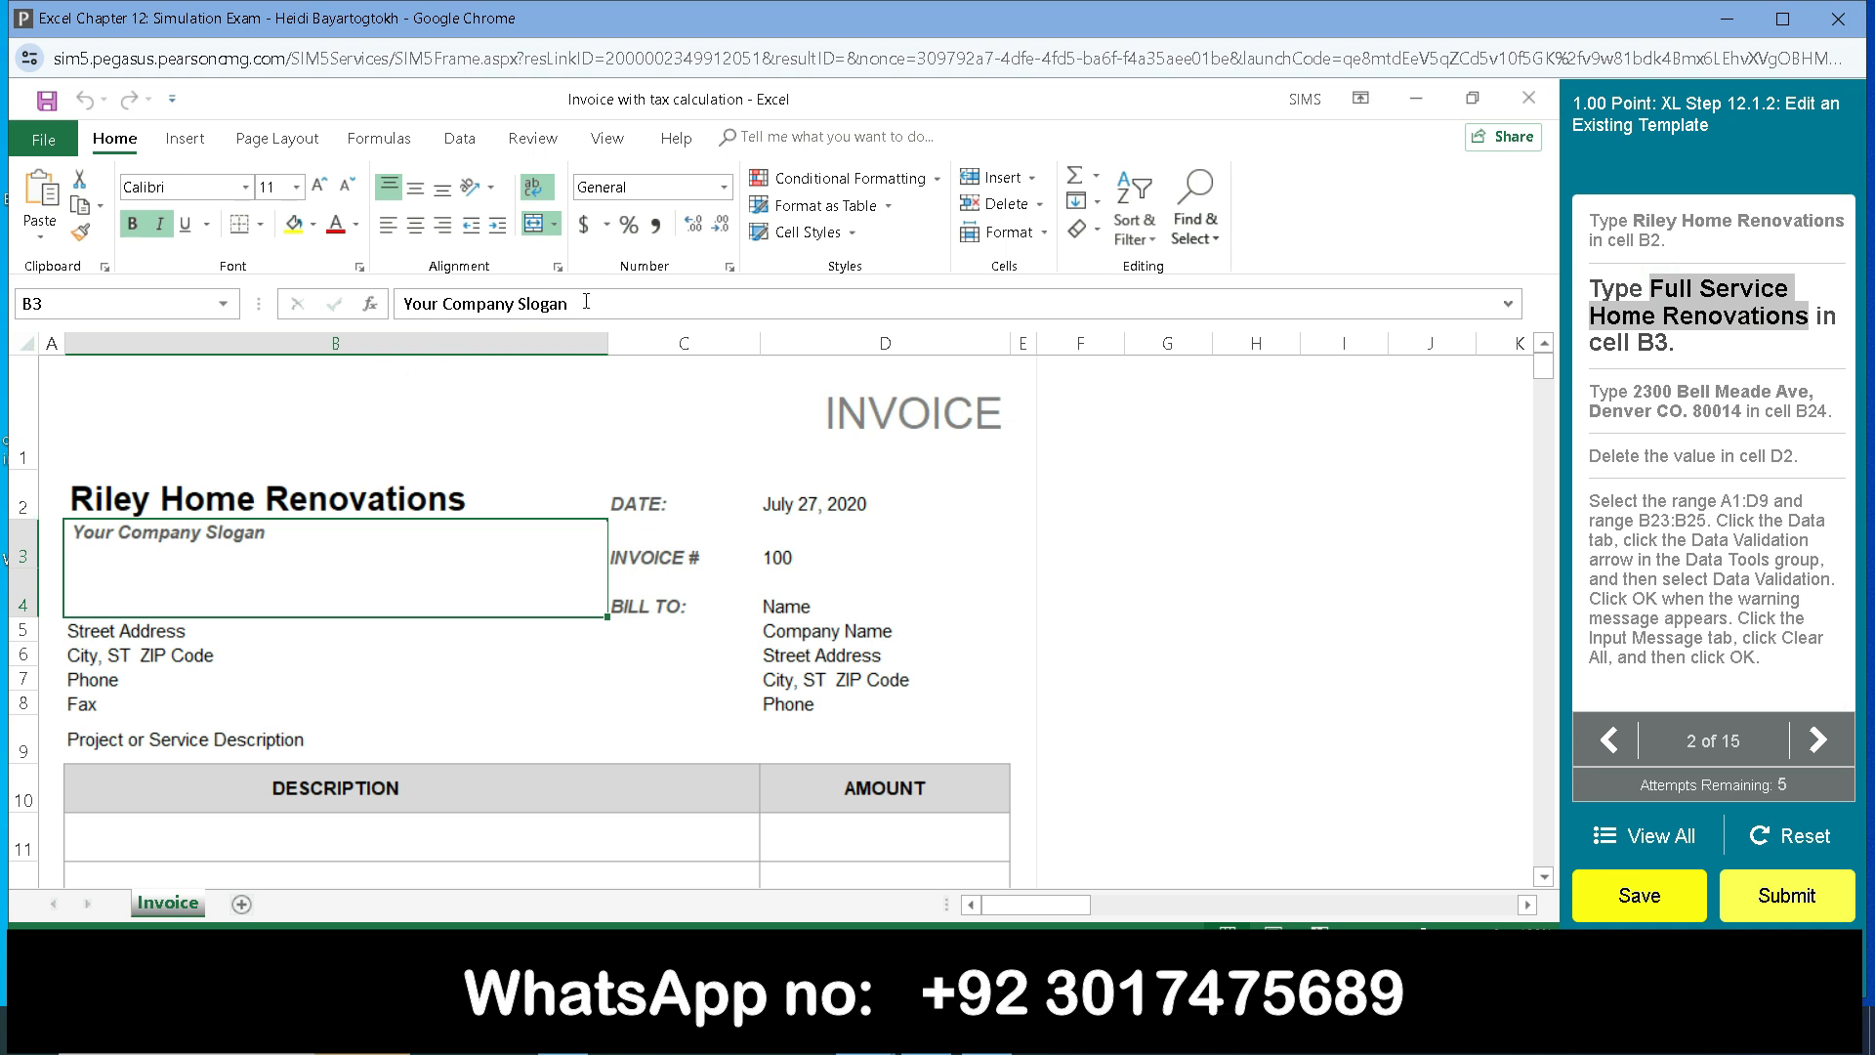
pyautogui.moveTo(586, 305); pyautogui.dragTo(395, 323)
pyautogui.hotkey('ctrl', 'v')
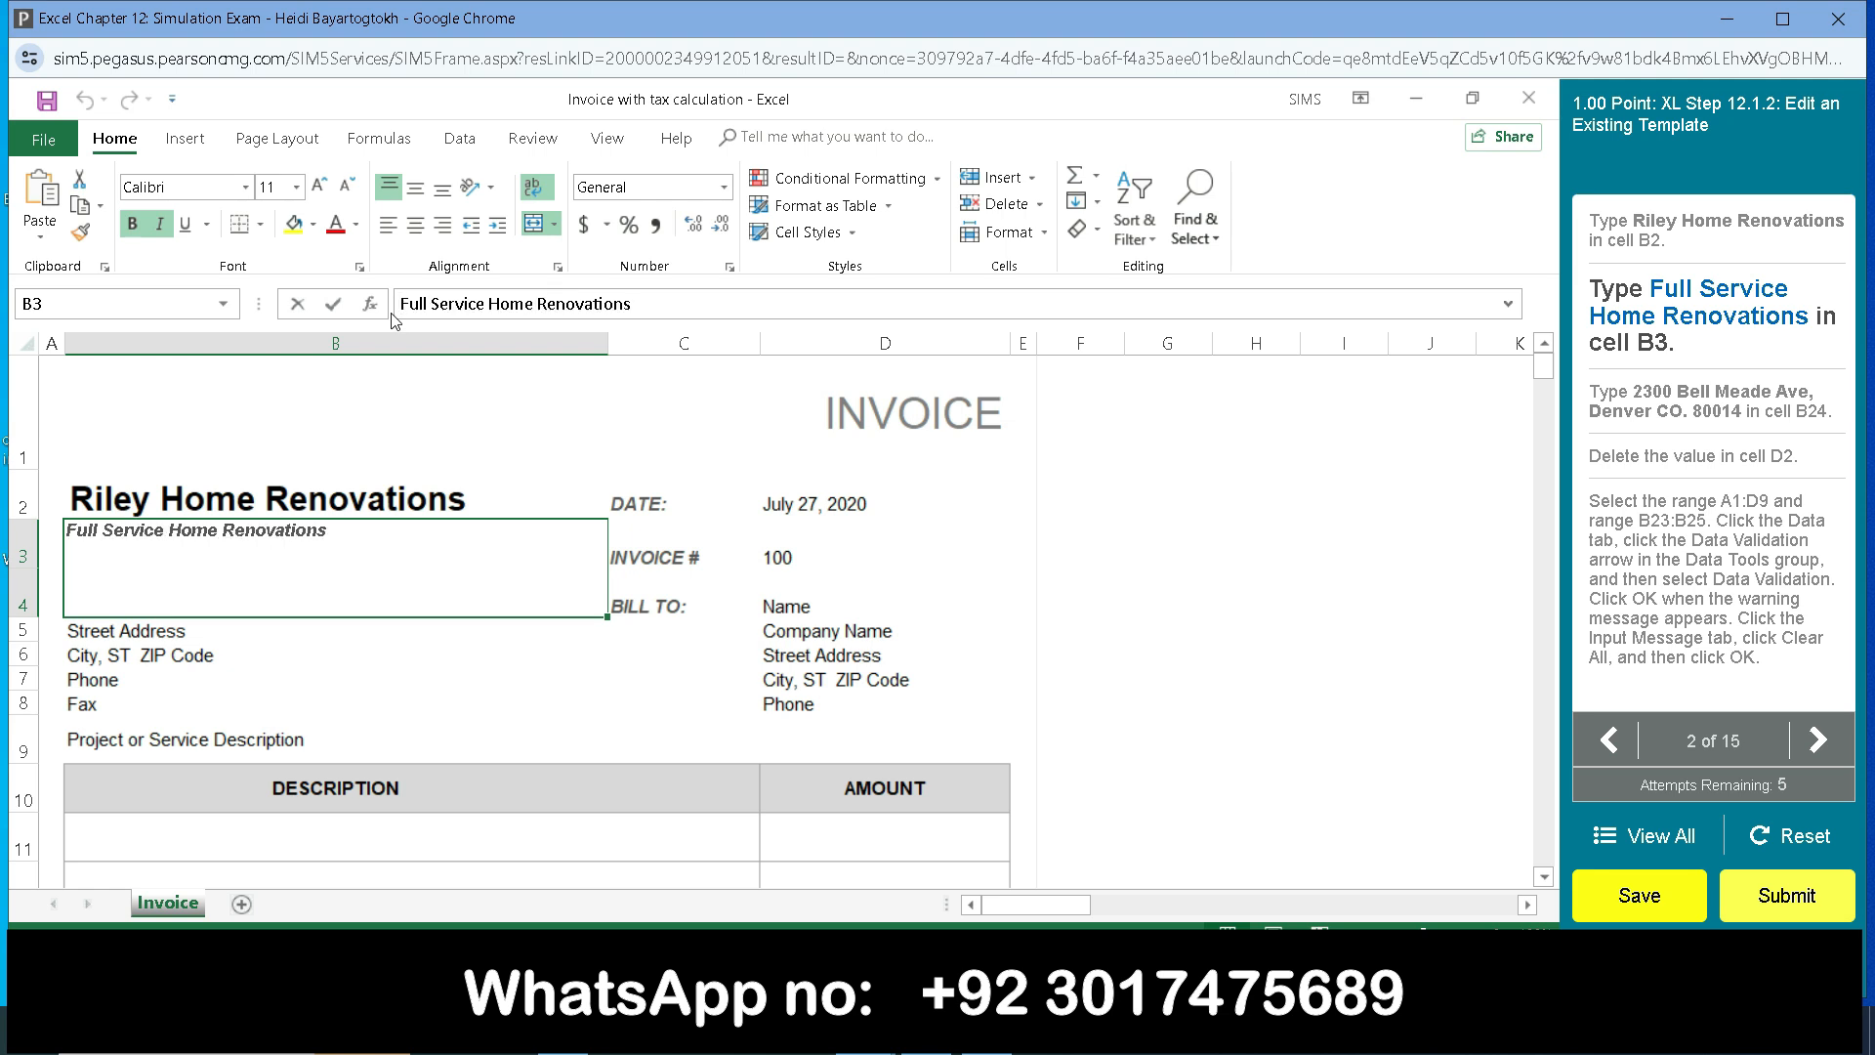
pyautogui.press('Return')
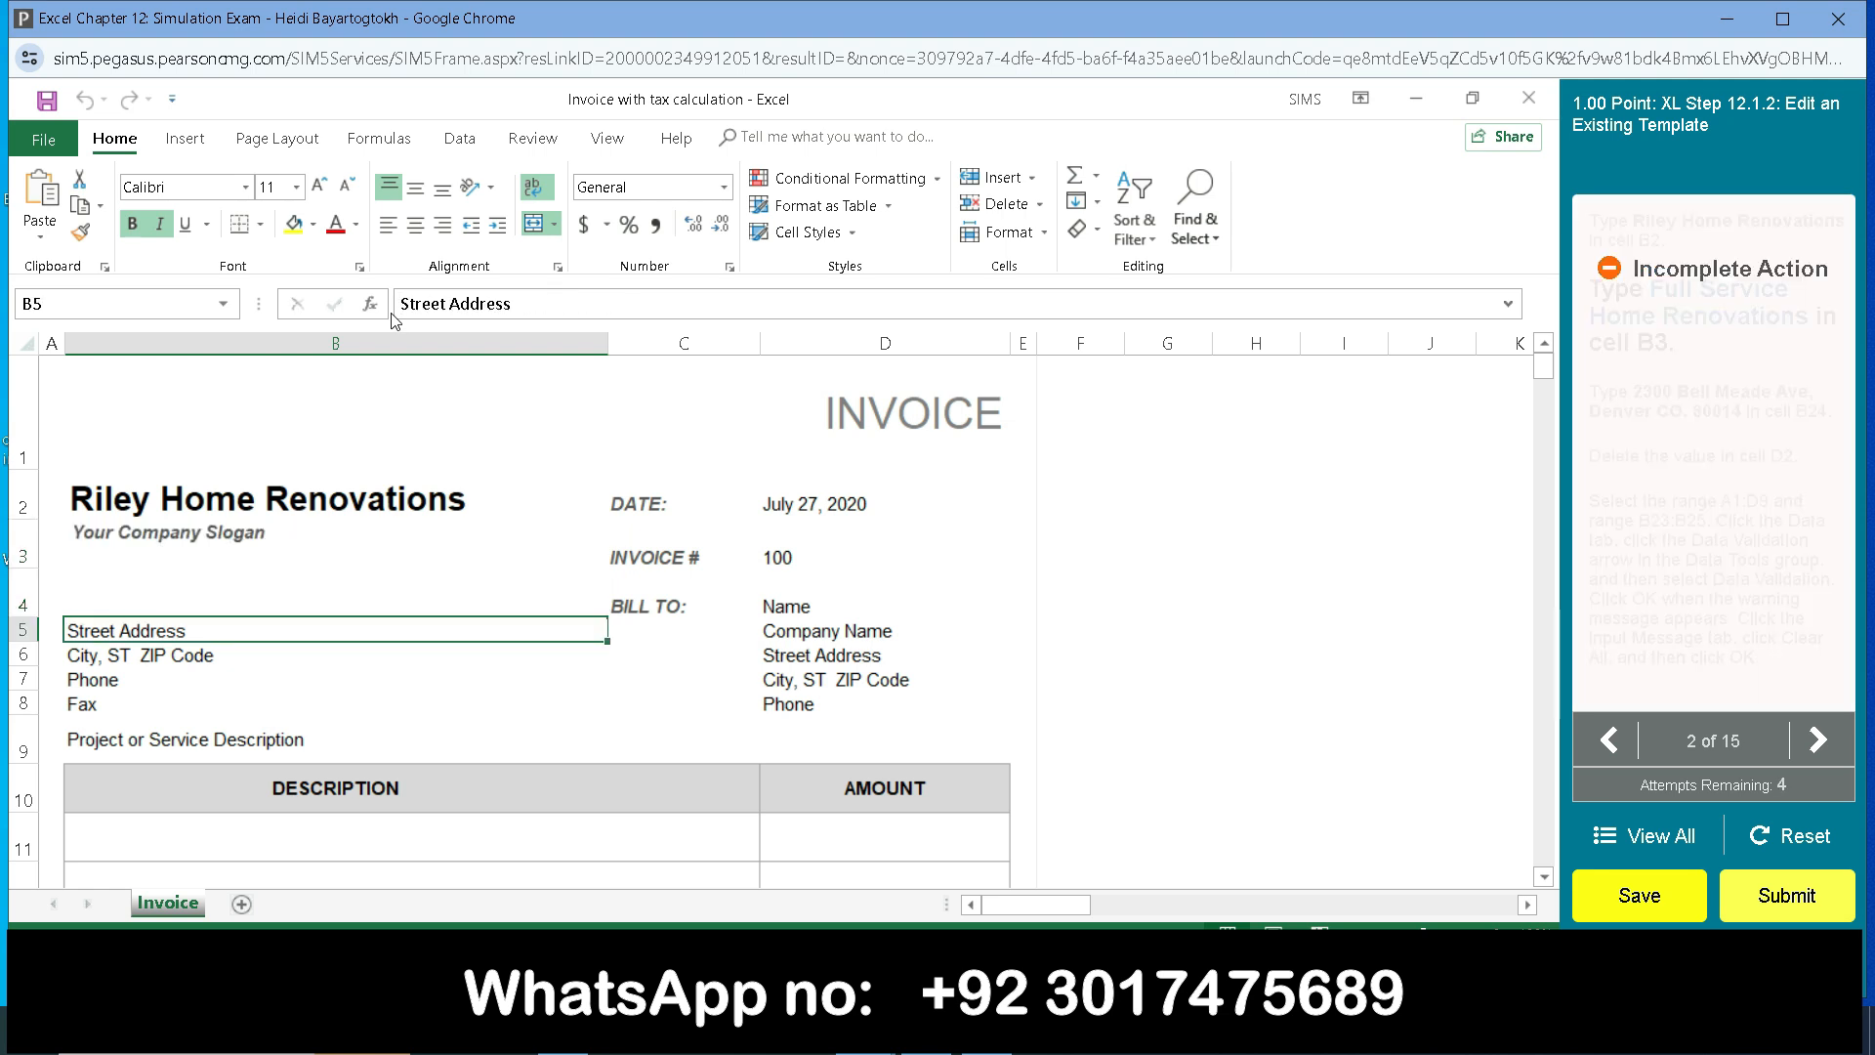
# Replace the company slogan in cell B3 with "Full Service Home Renovations".
pyautogui.click(162, 608)
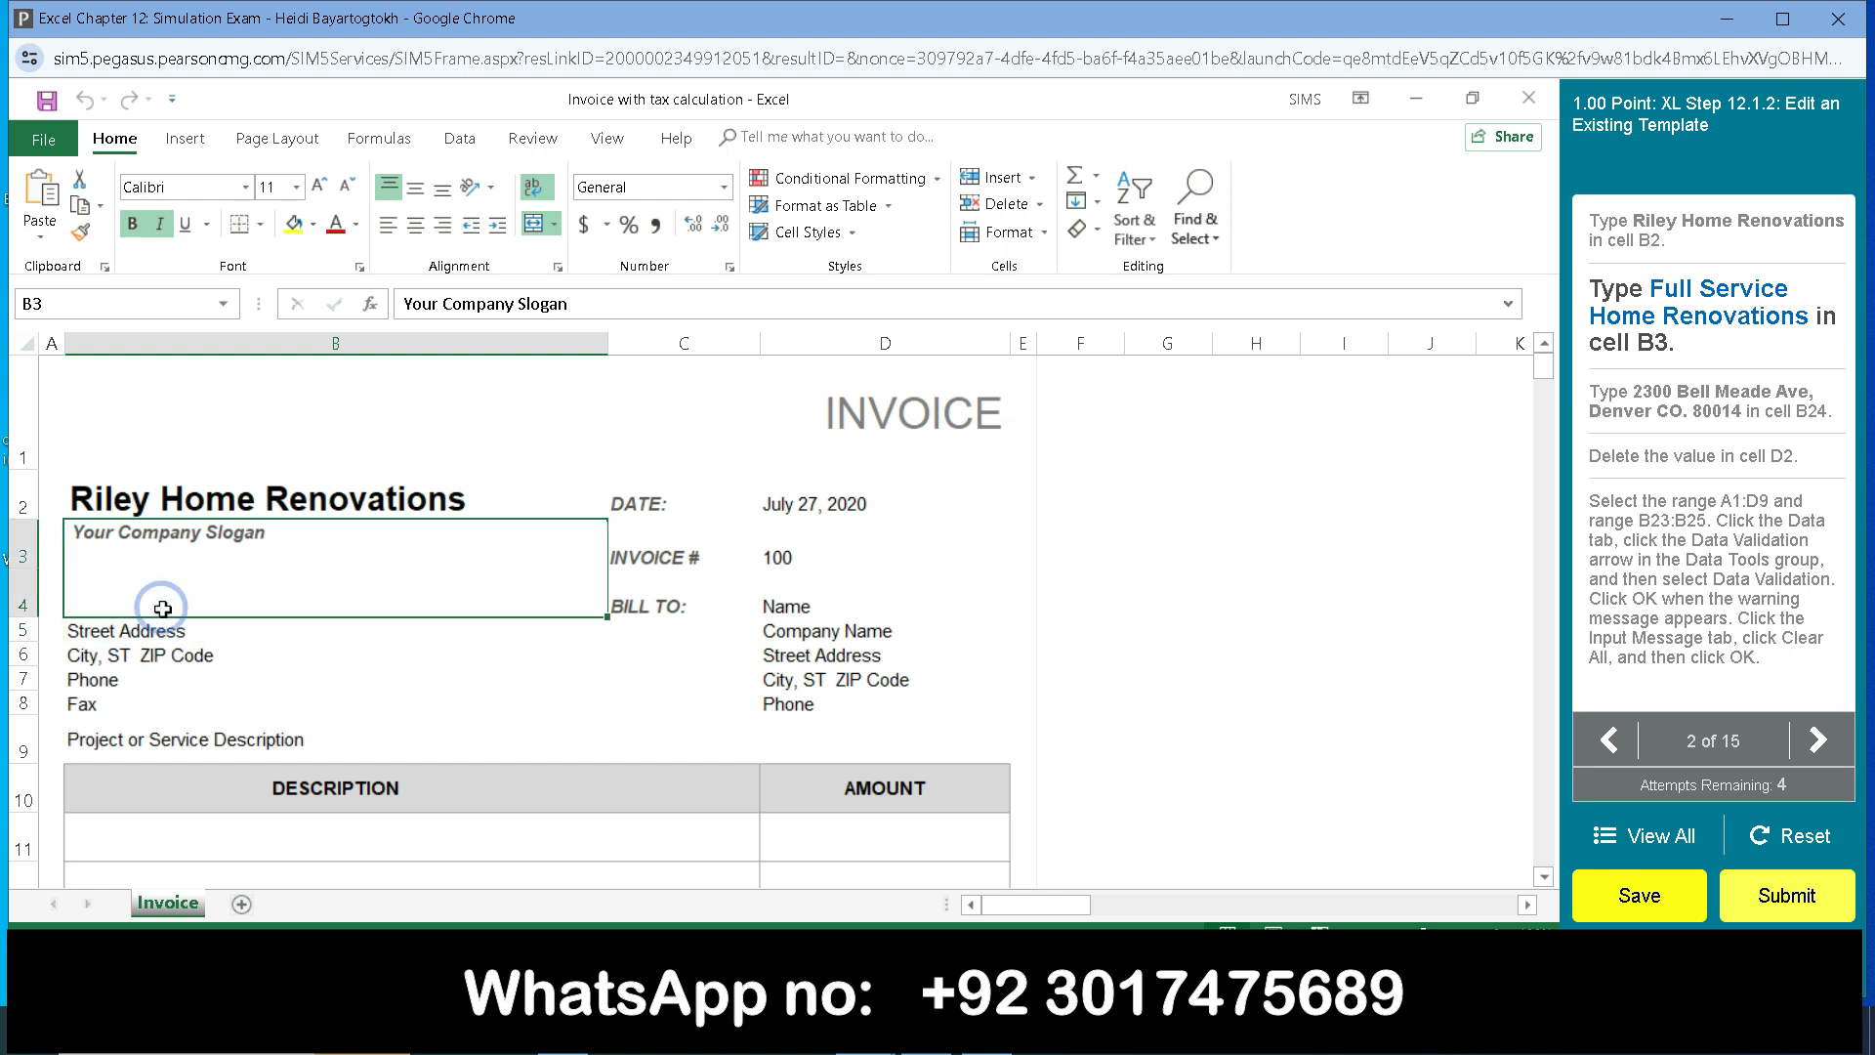
pyautogui.moveTo(591, 309); pyautogui.dragTo(404, 305)
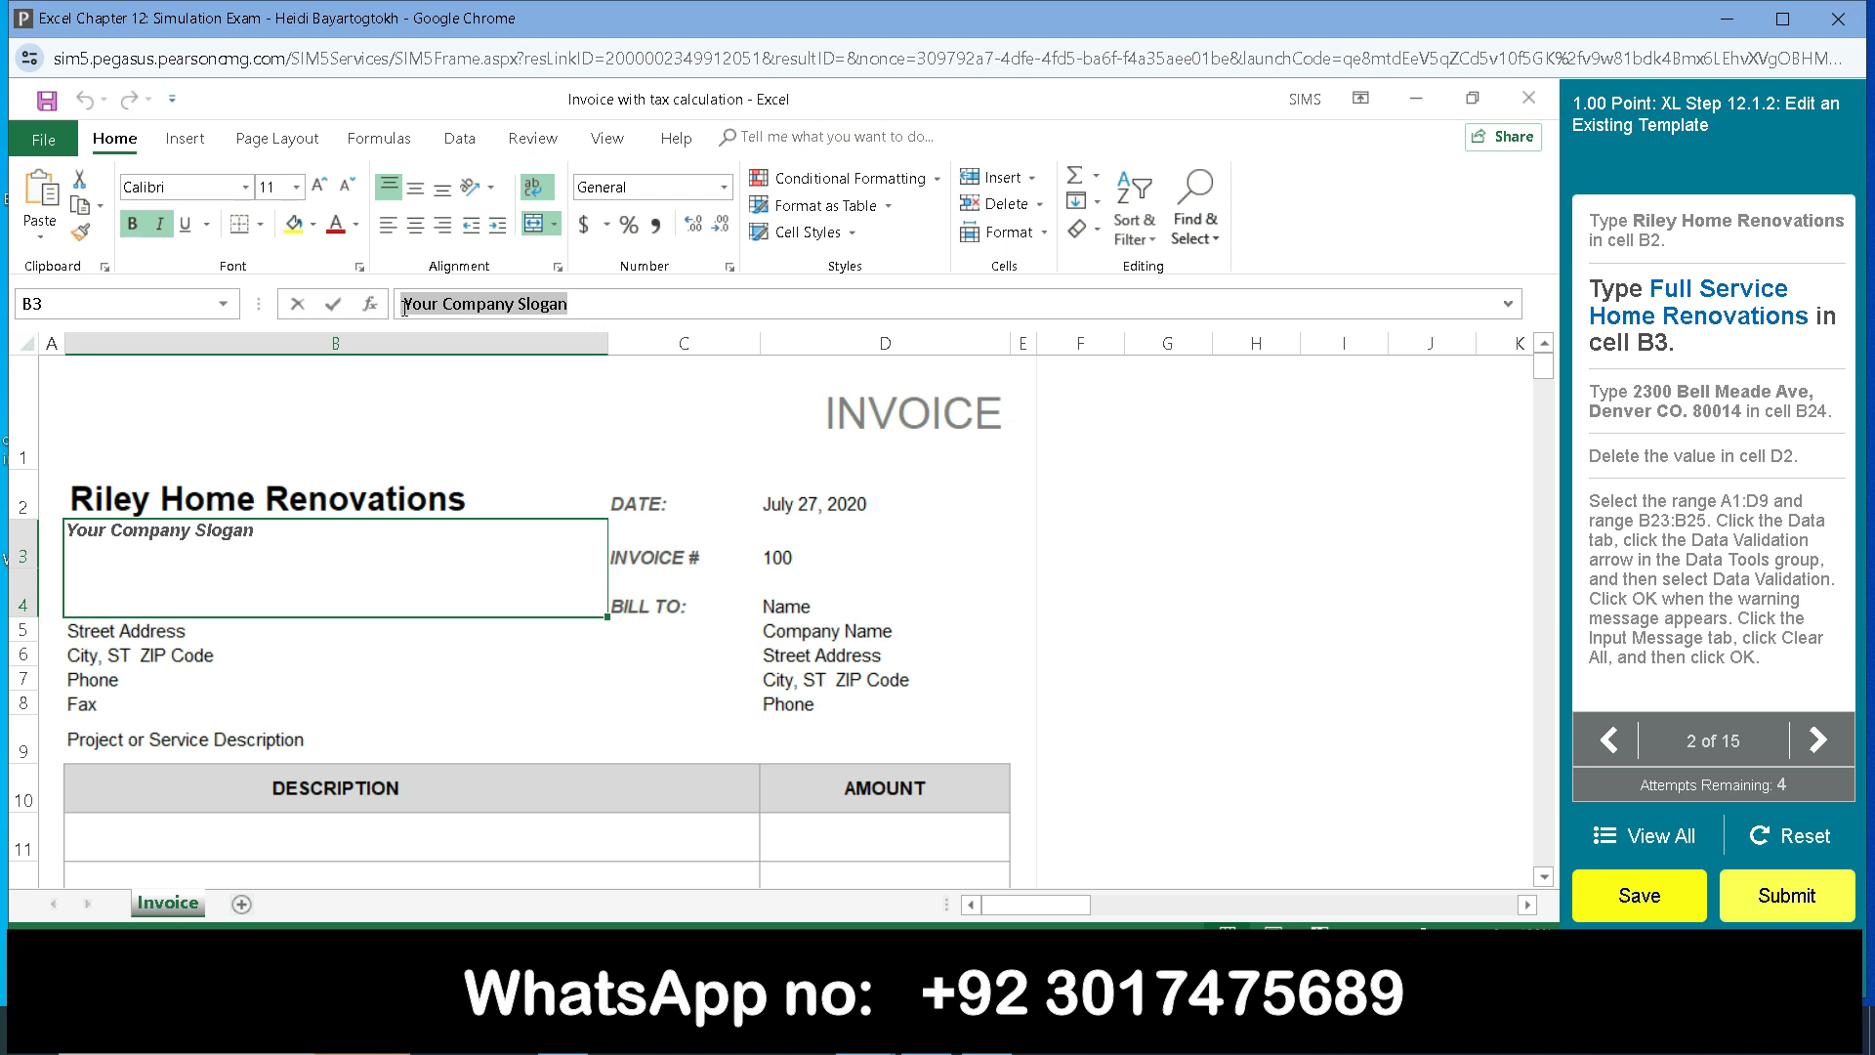
pyautogui.write('Full')
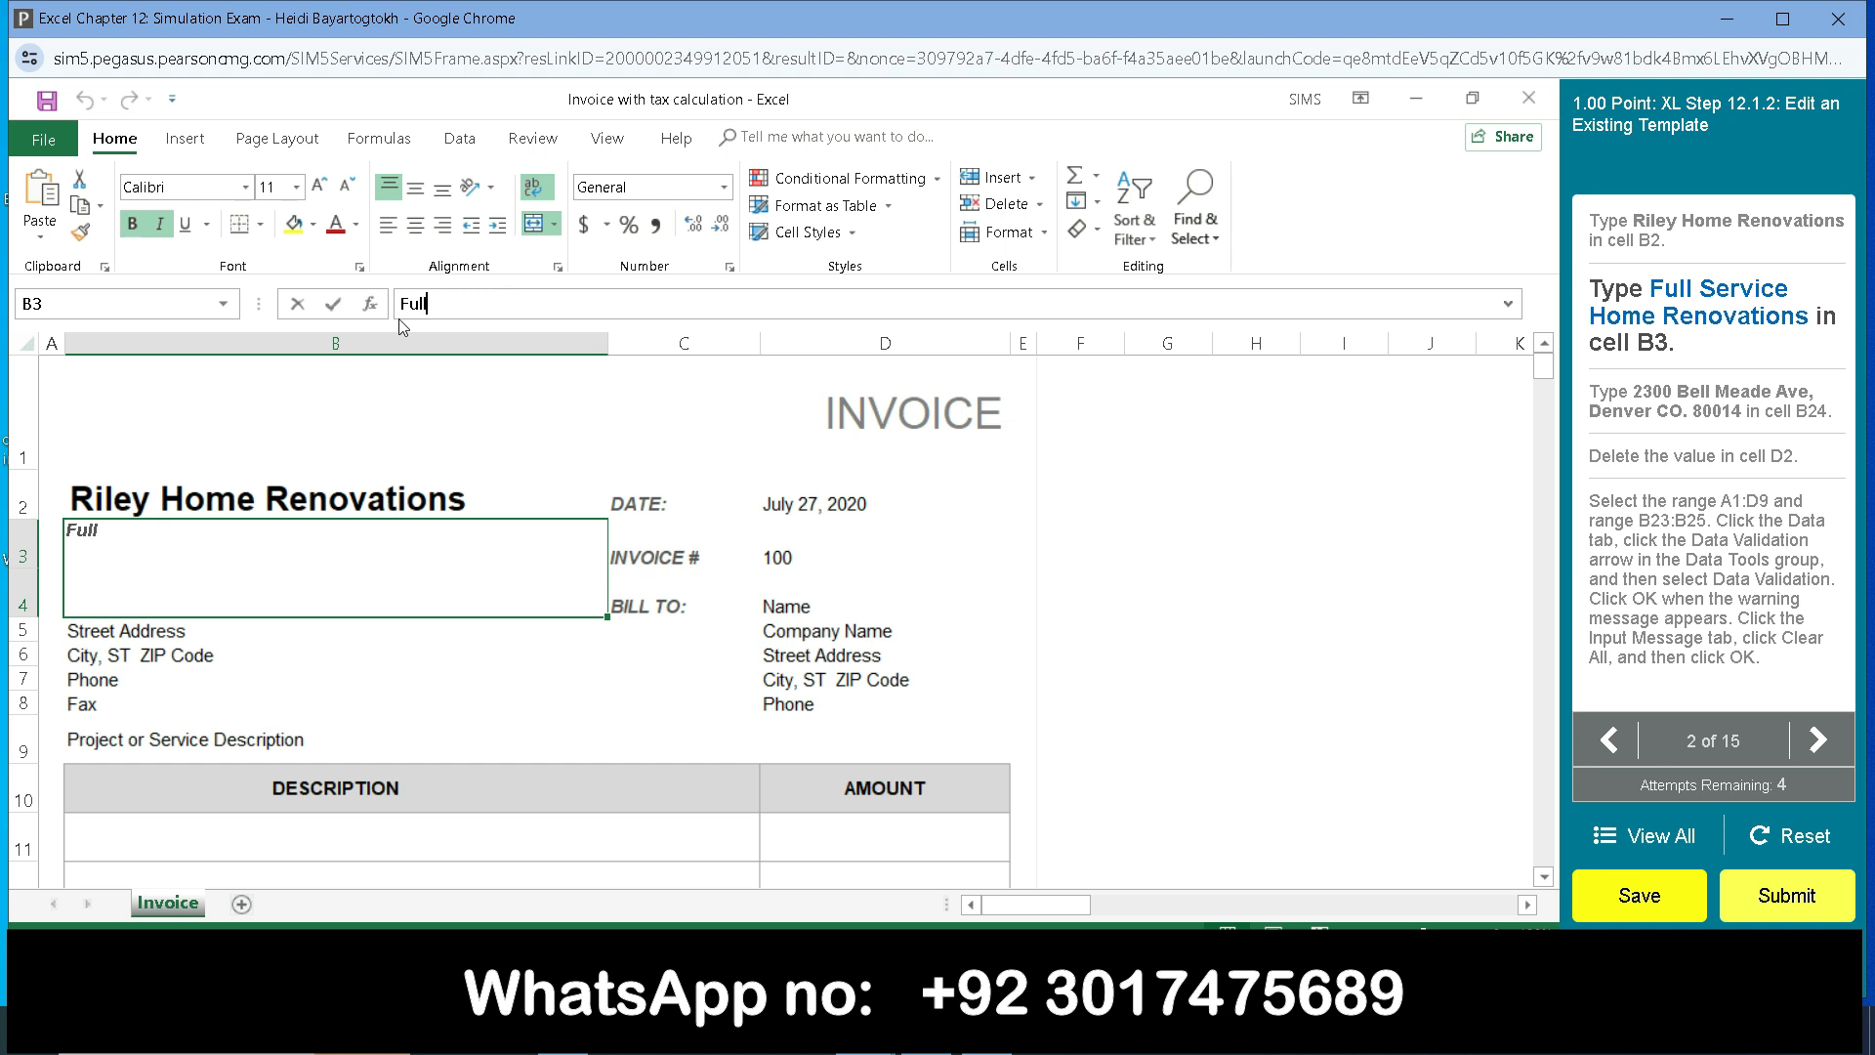
pyautogui.write(' Service Home R')
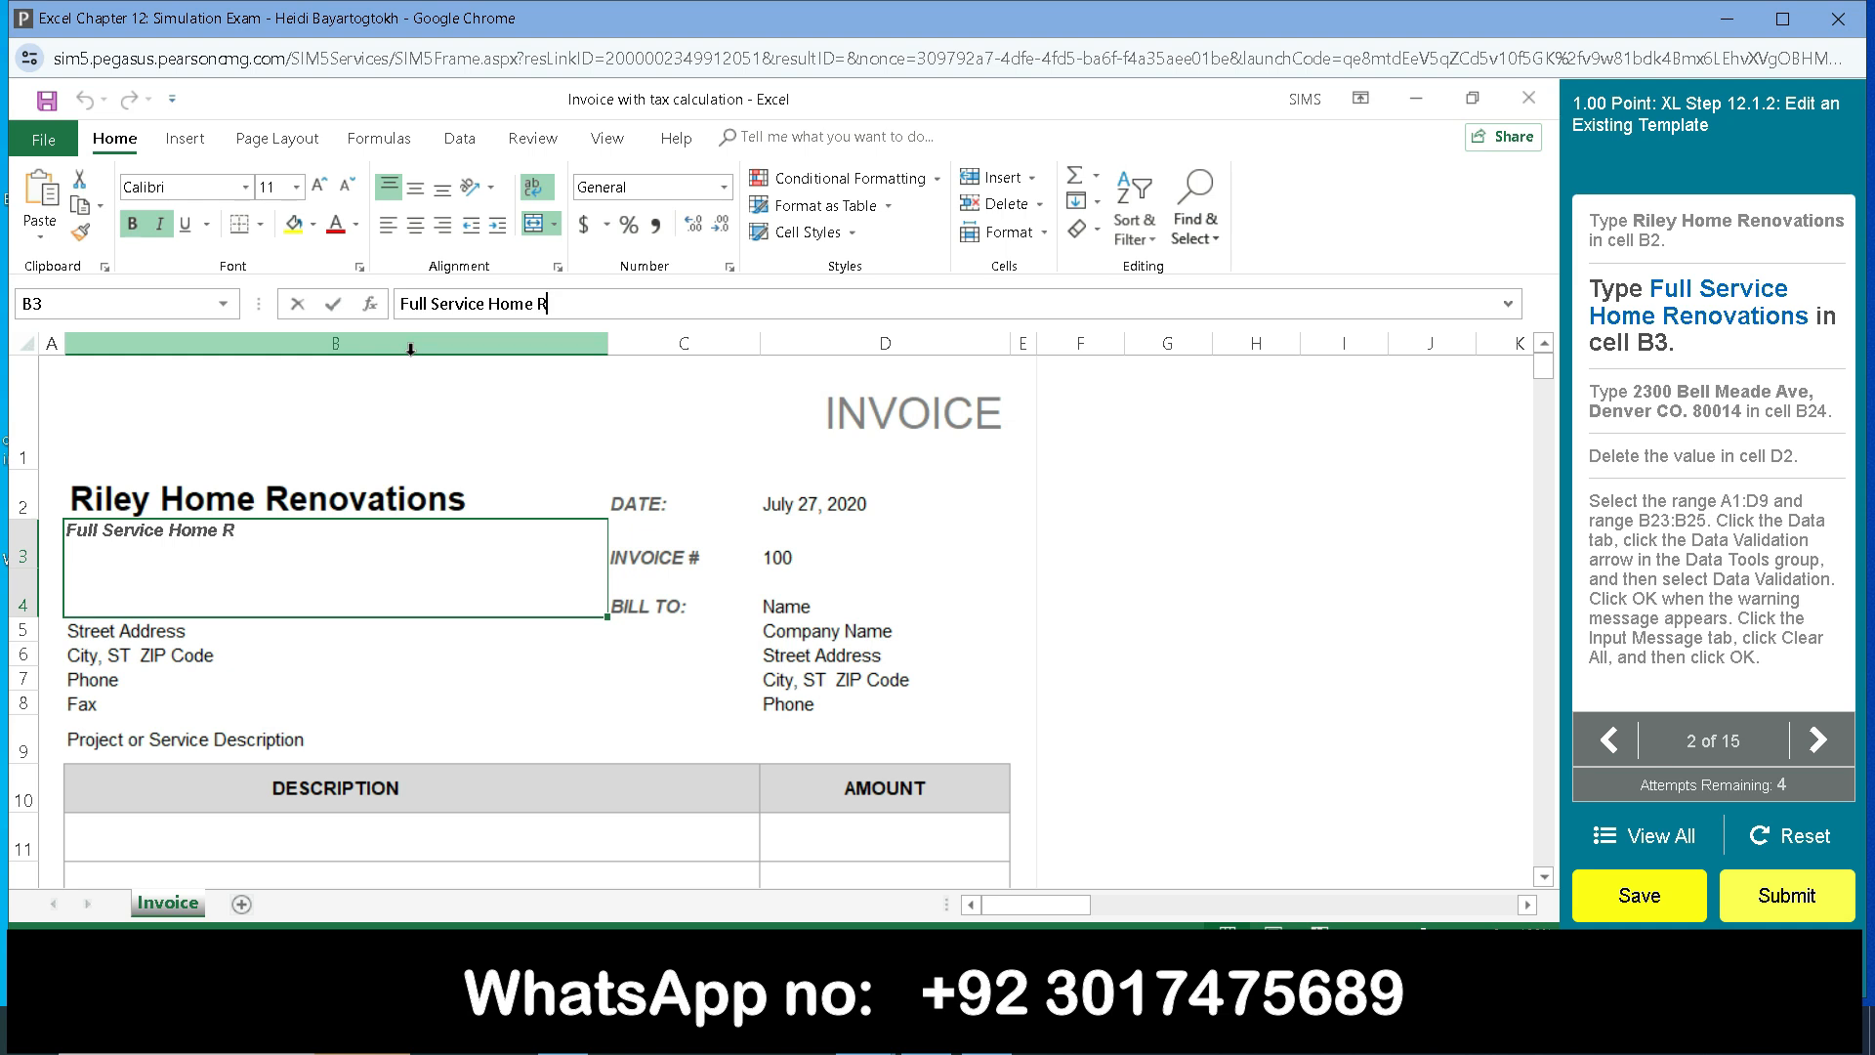
pyautogui.write('enovations')
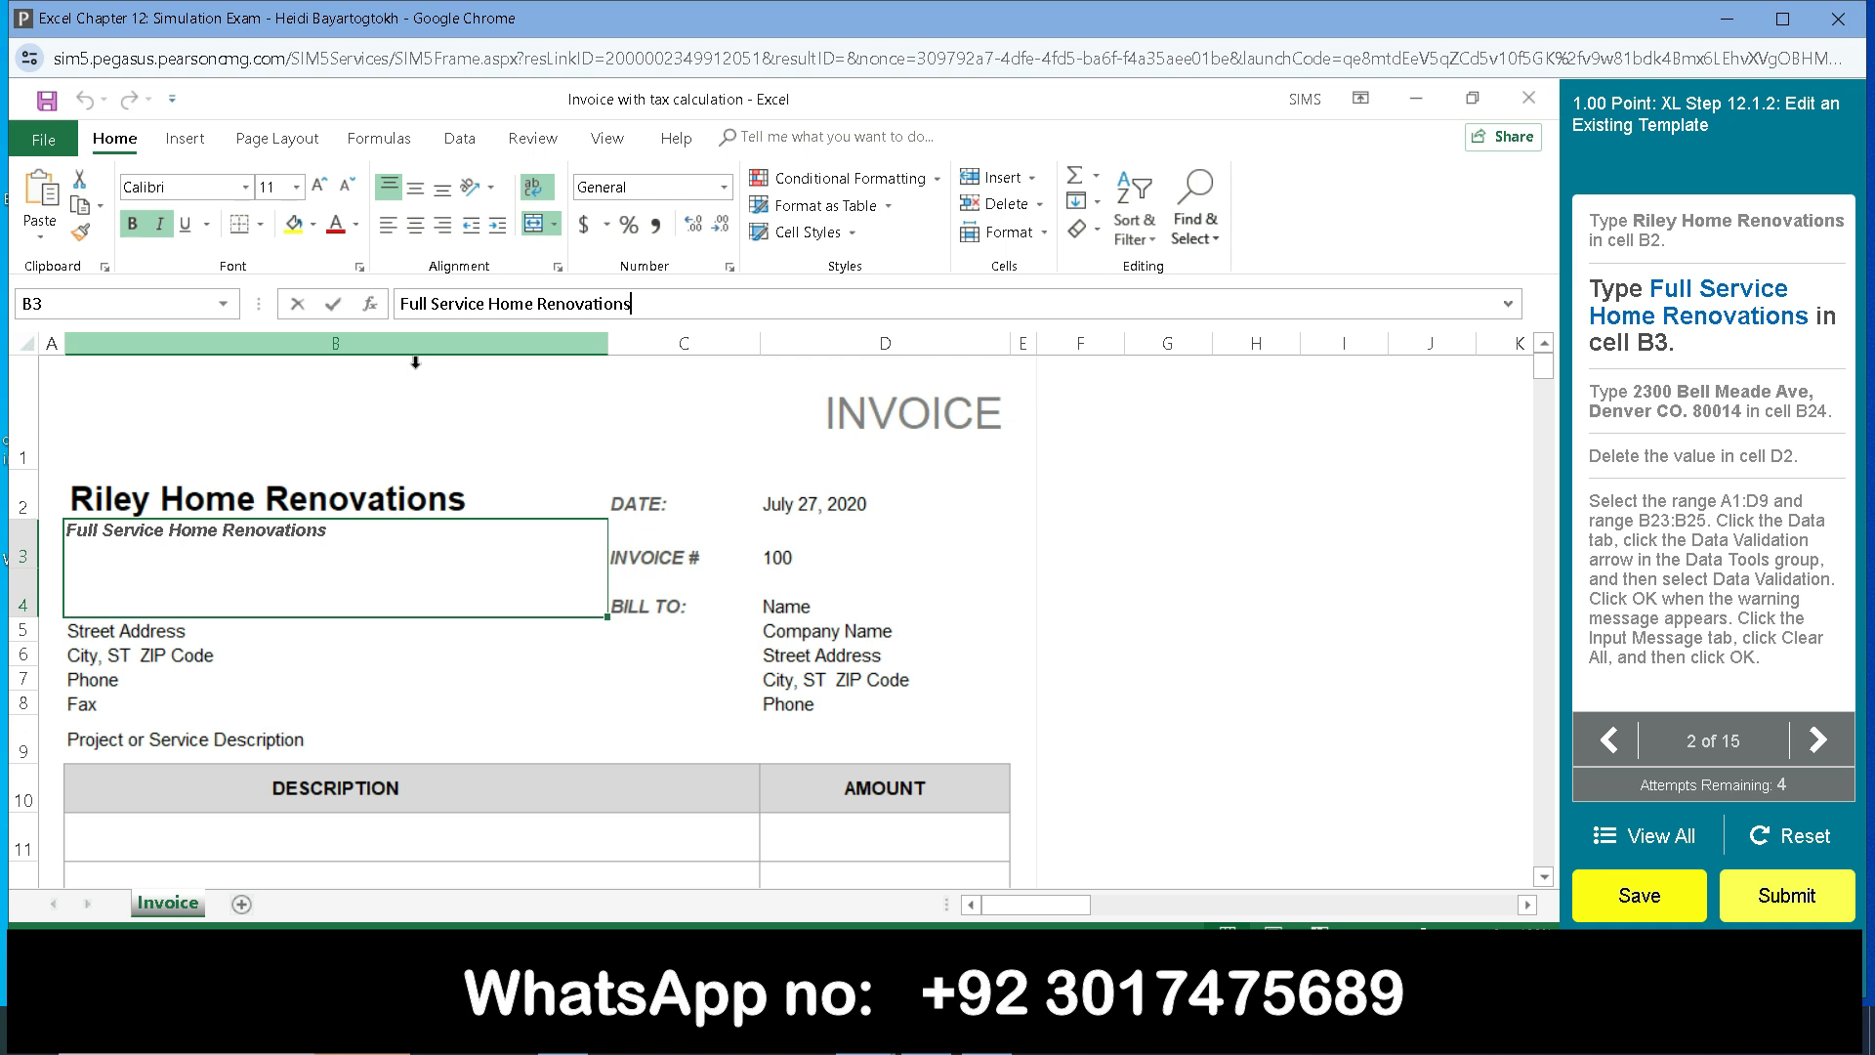
pyautogui.click(527, 376)
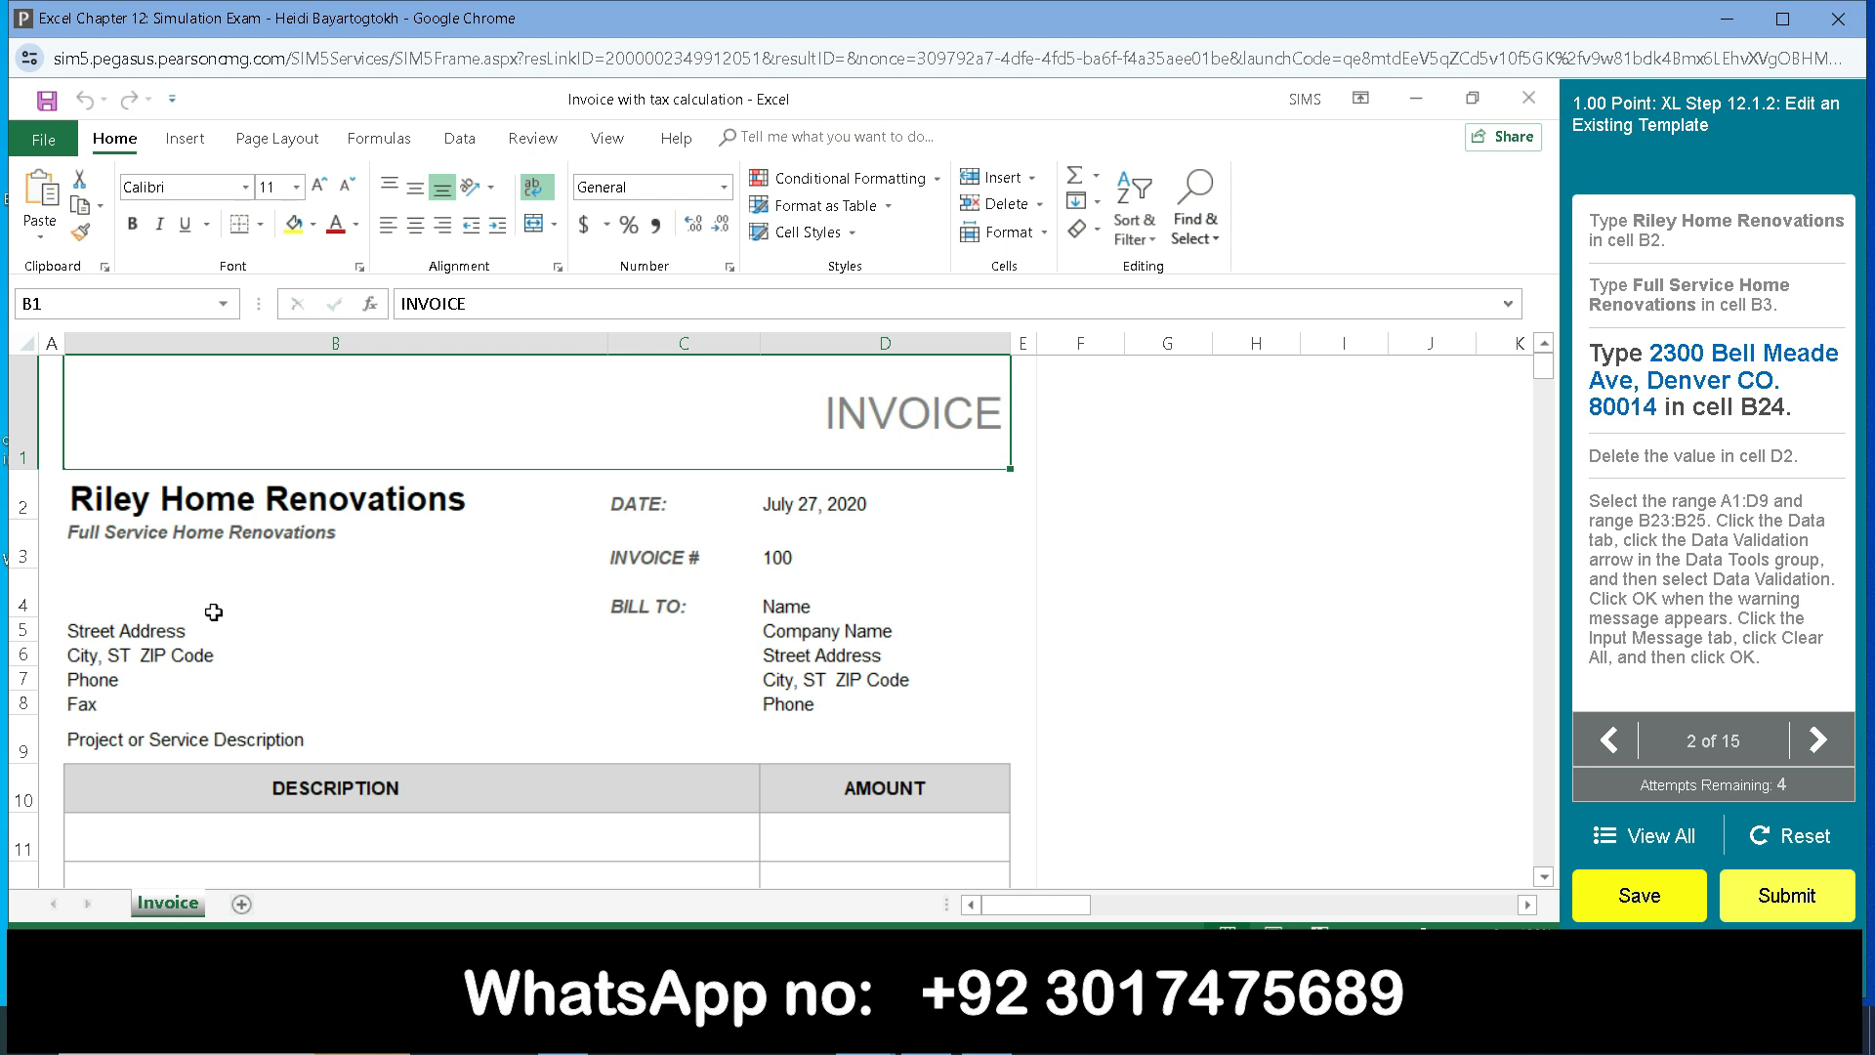
# Try to clear the contact note about invoice questions from cell B24.
pyautogui.click(173, 584)
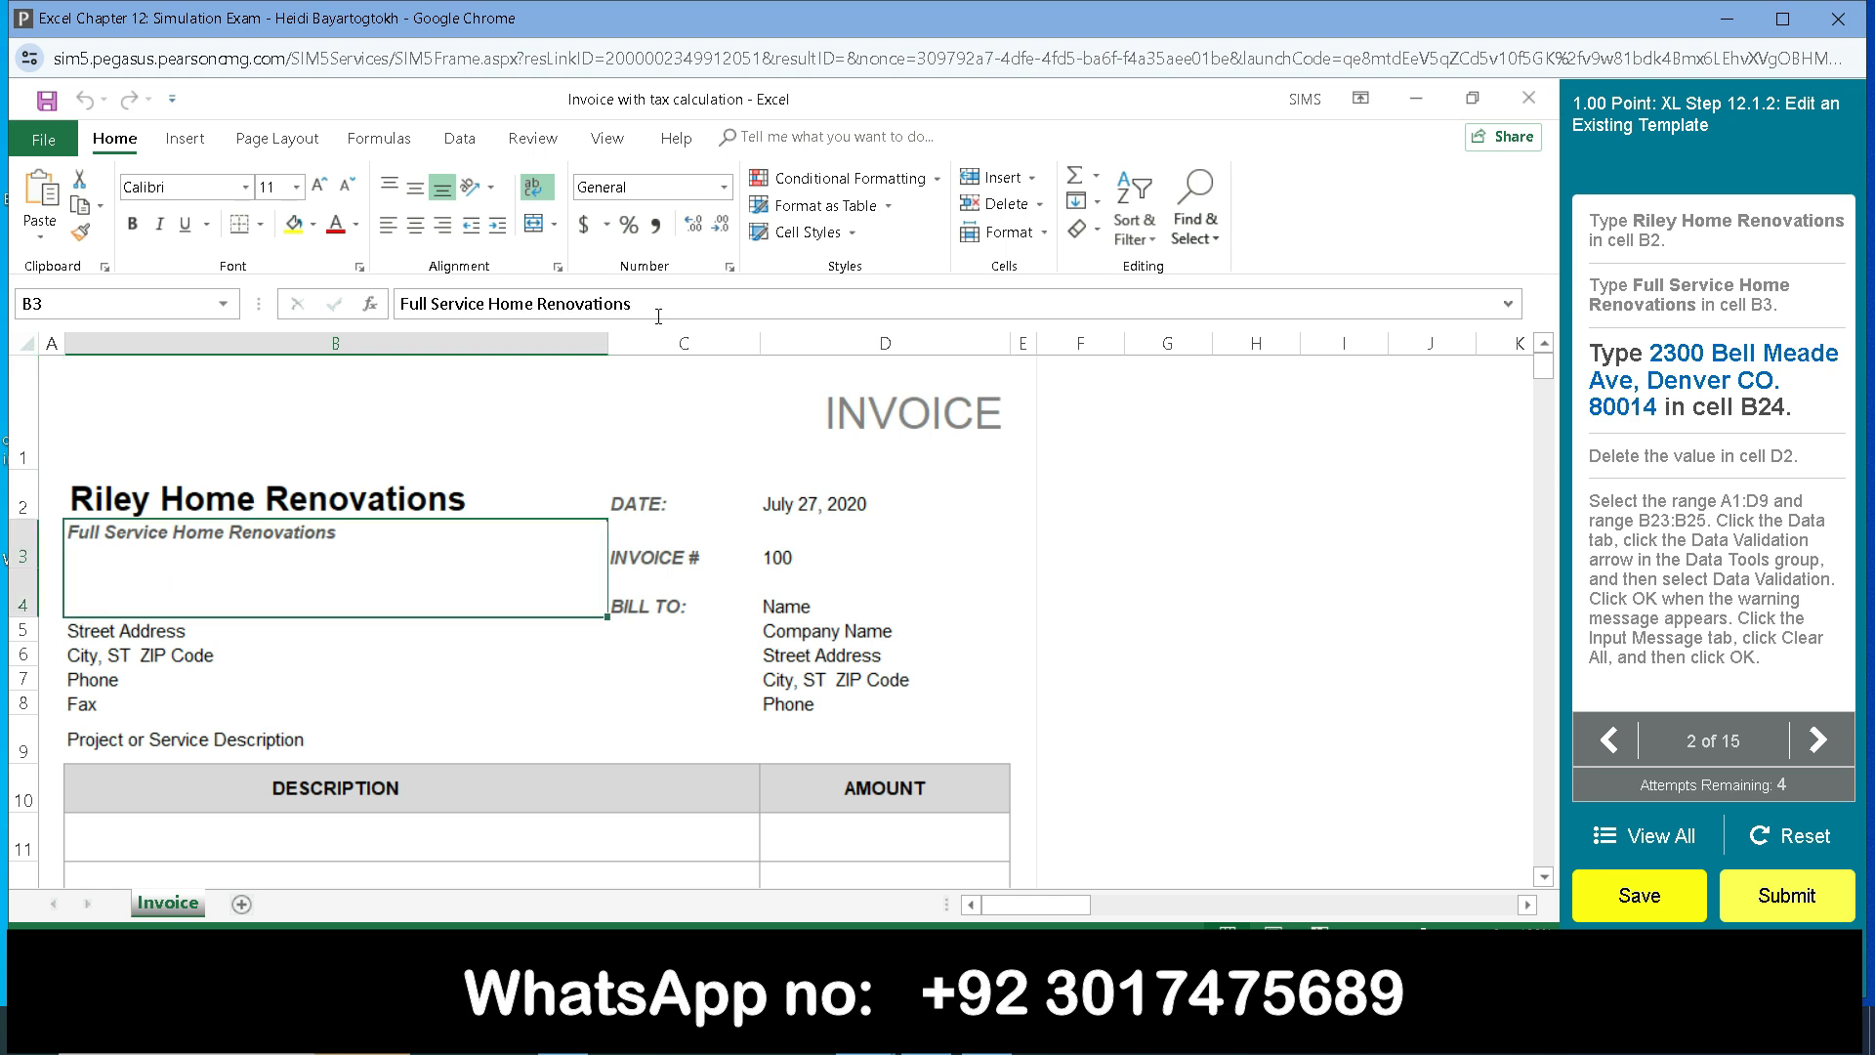
pyautogui.click(657, 312)
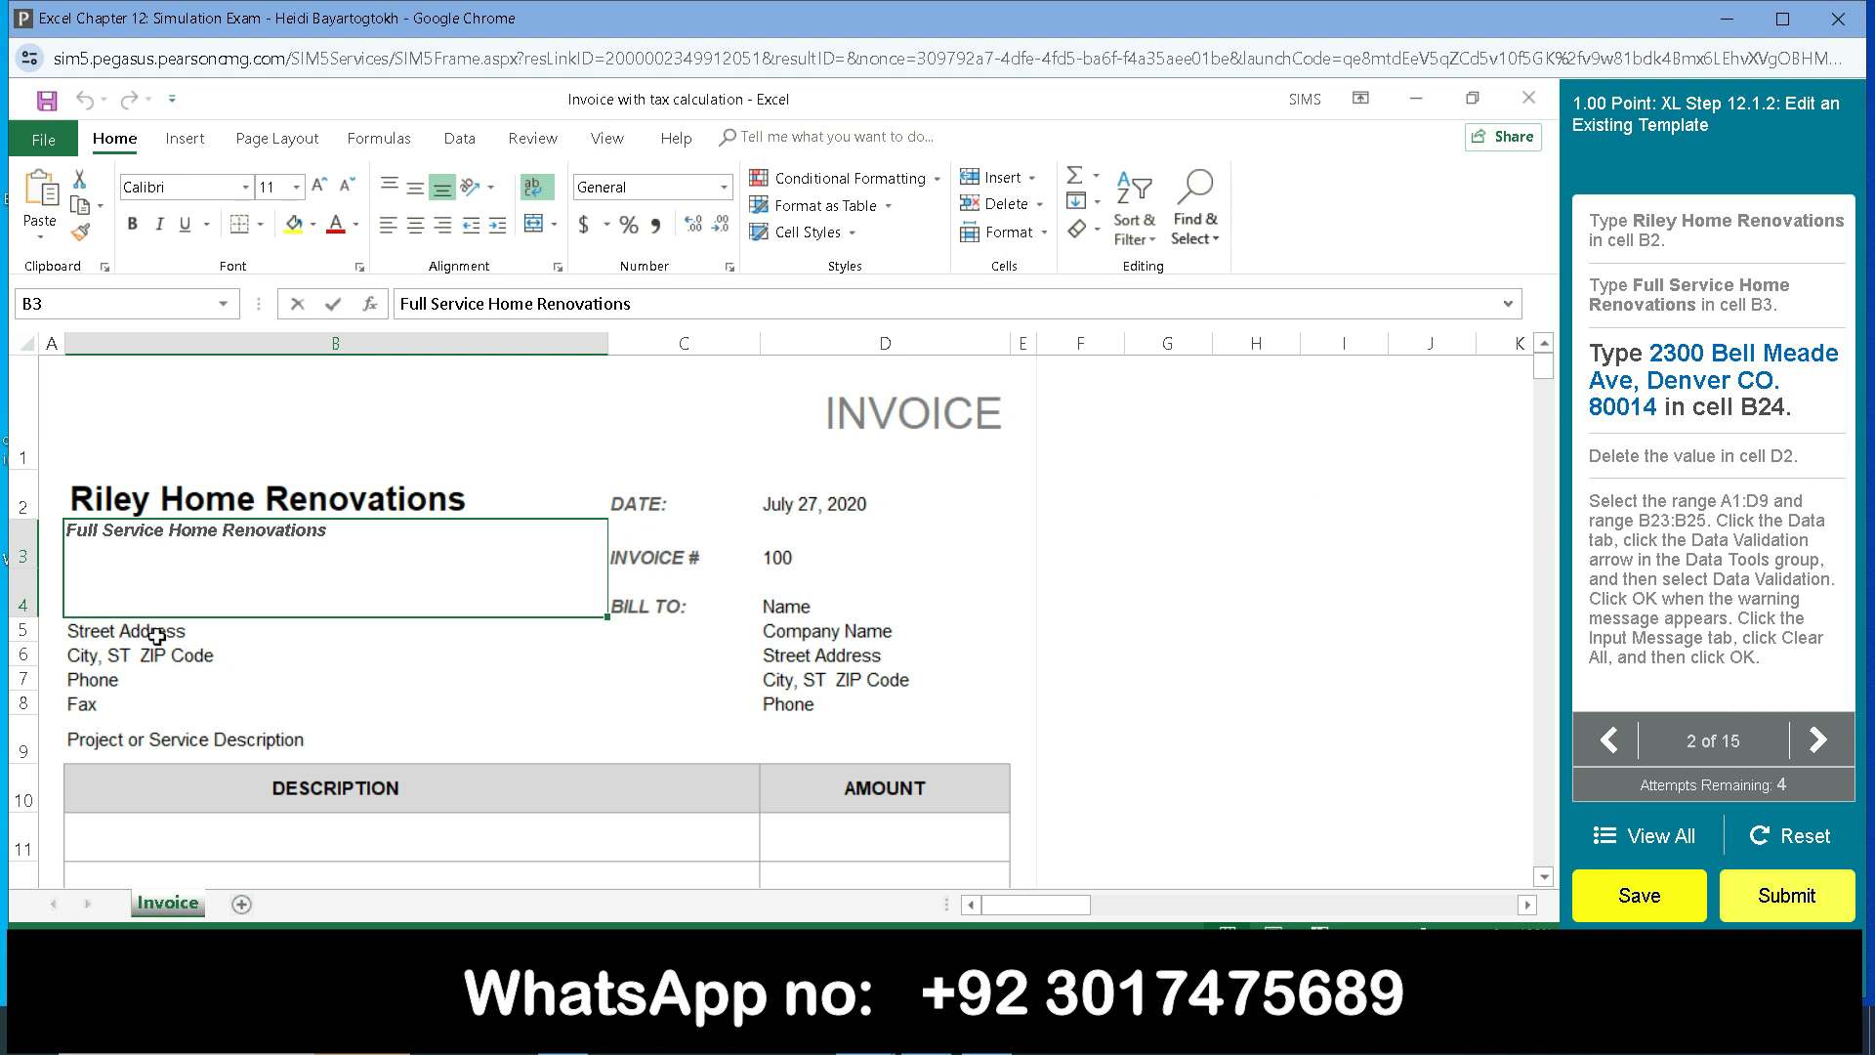
pyautogui.scroll(-4, 302, 670)
pyautogui.scroll(-2, 303, 681)
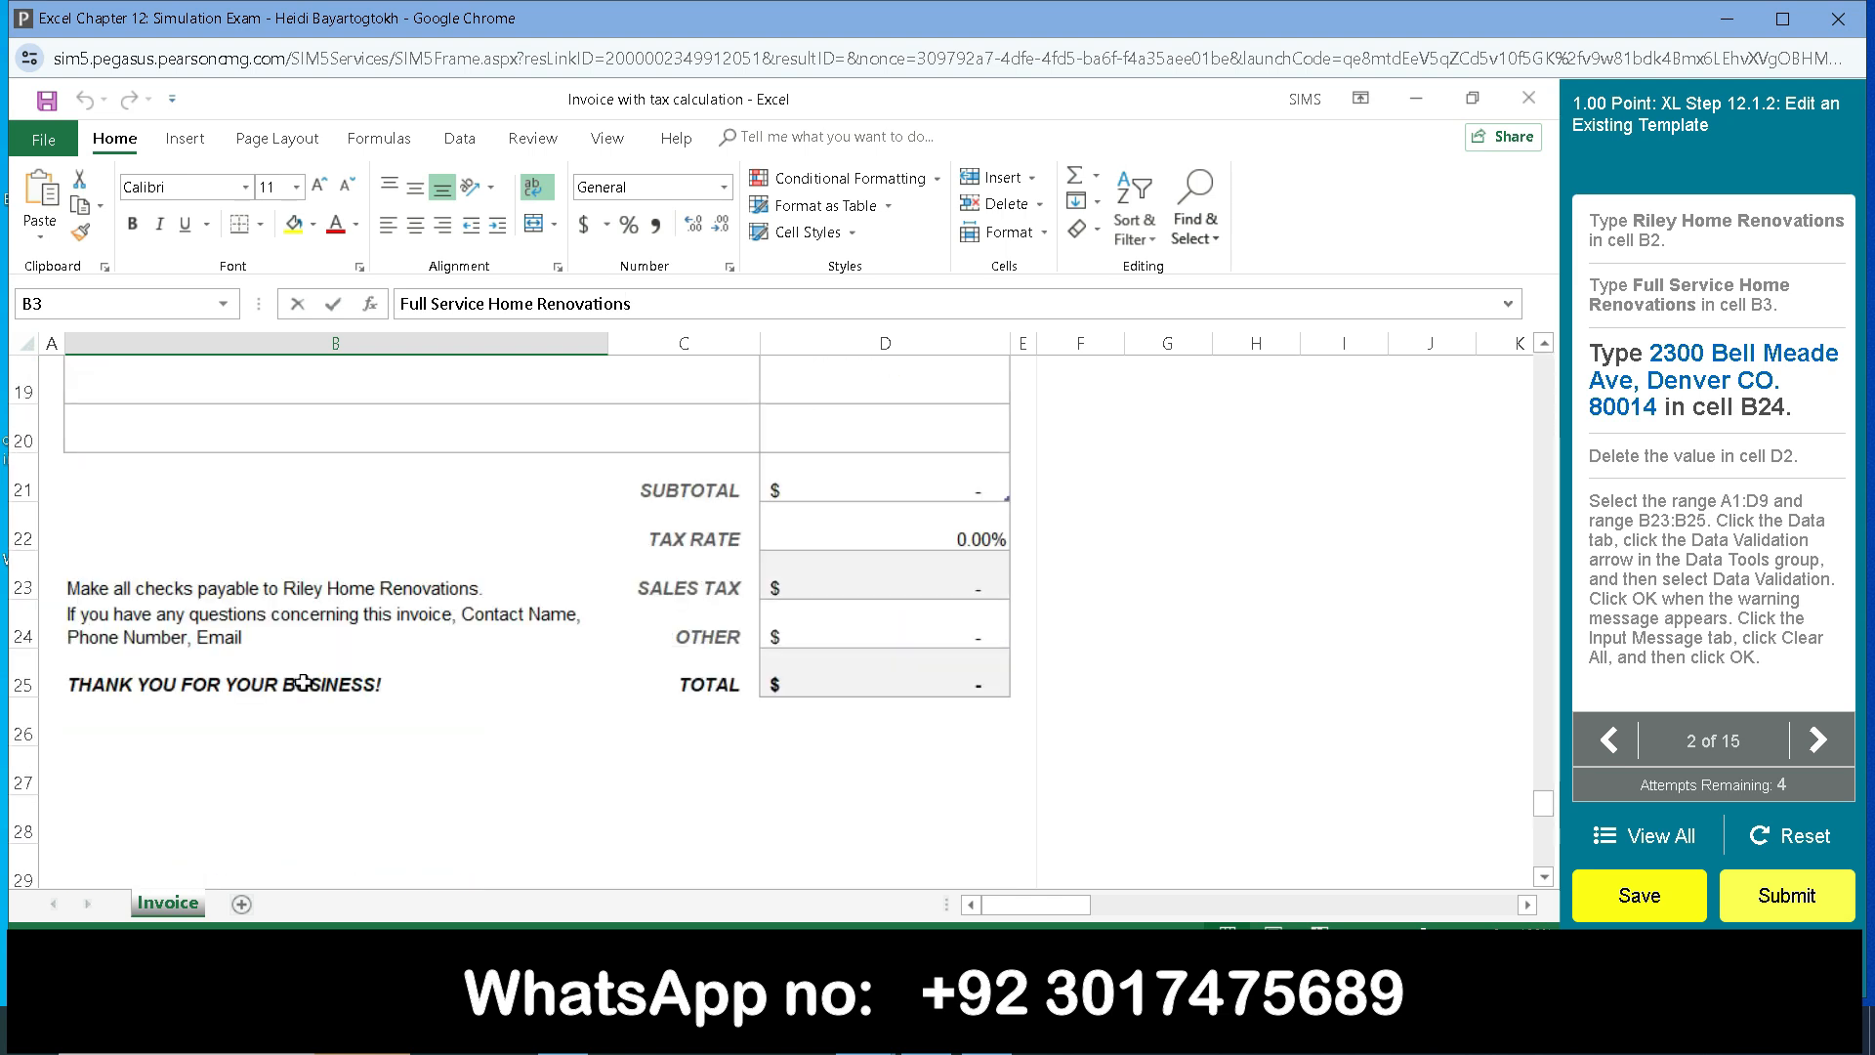
pyautogui.click(217, 635)
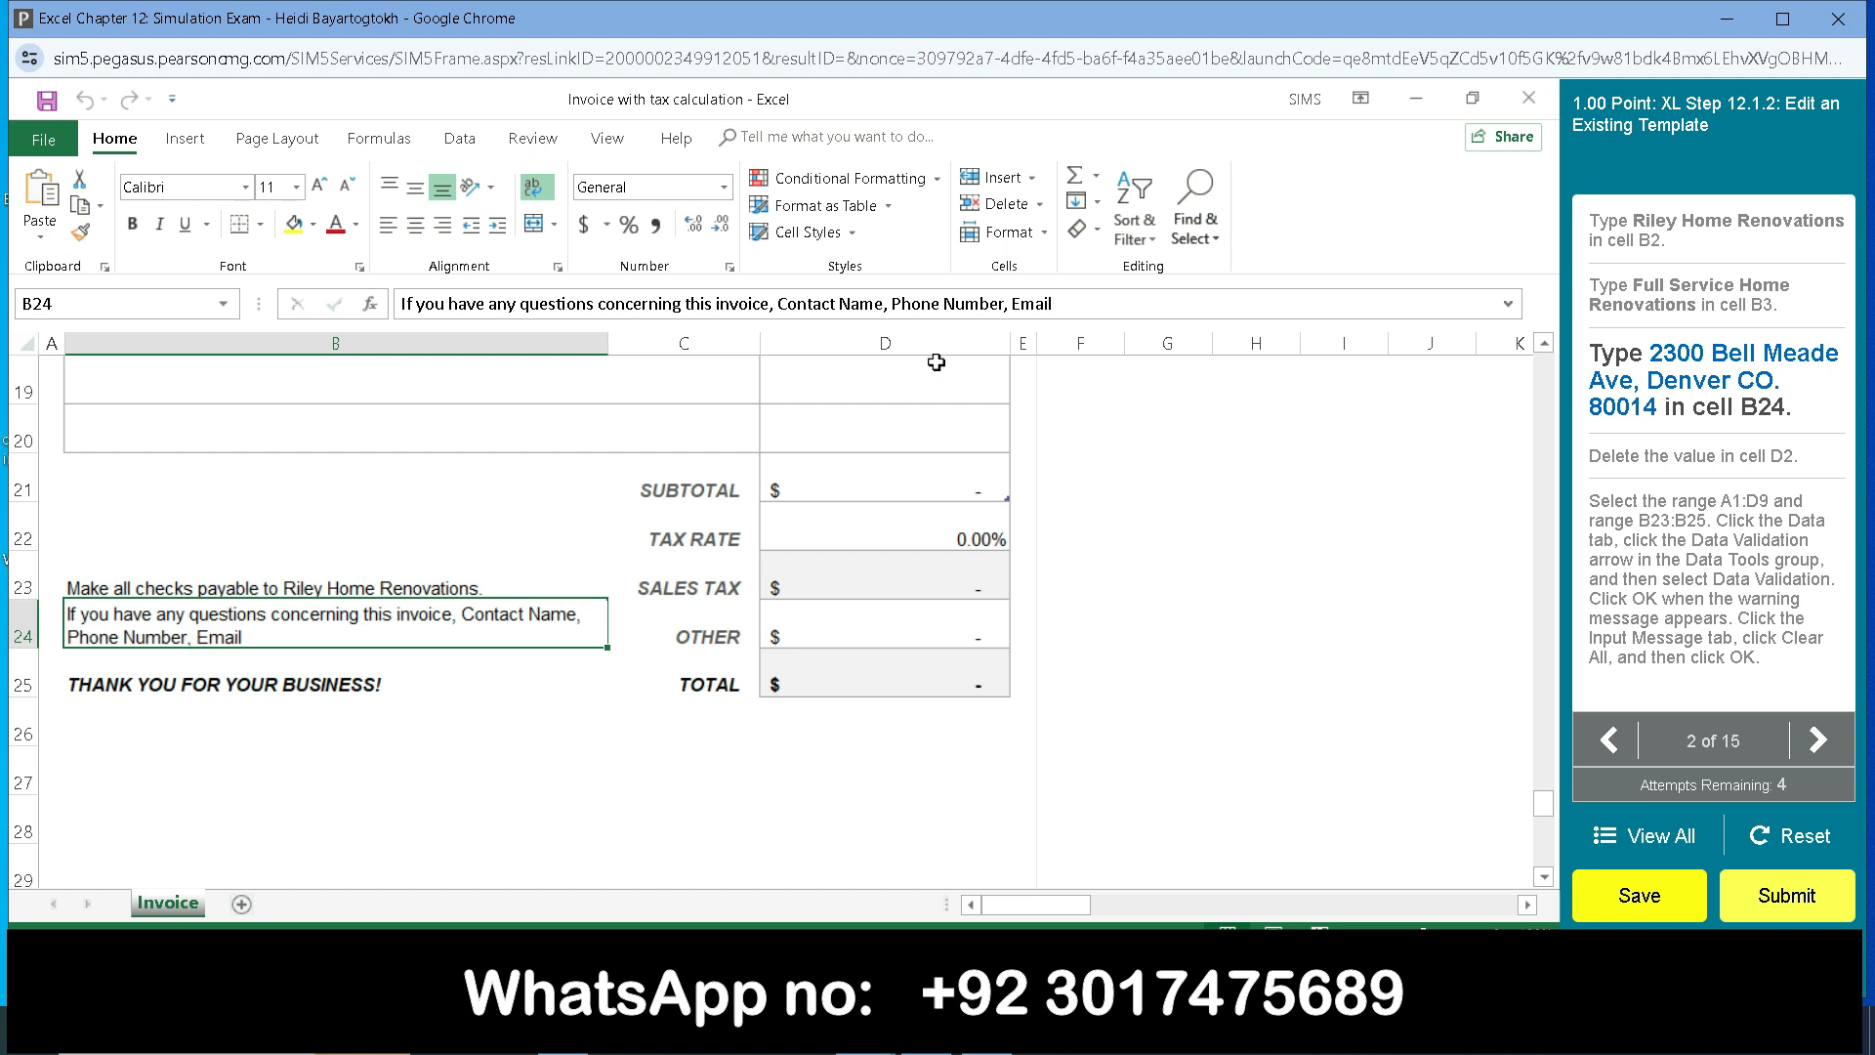
pyautogui.moveTo(1052, 305); pyautogui.dragTo(397, 309)
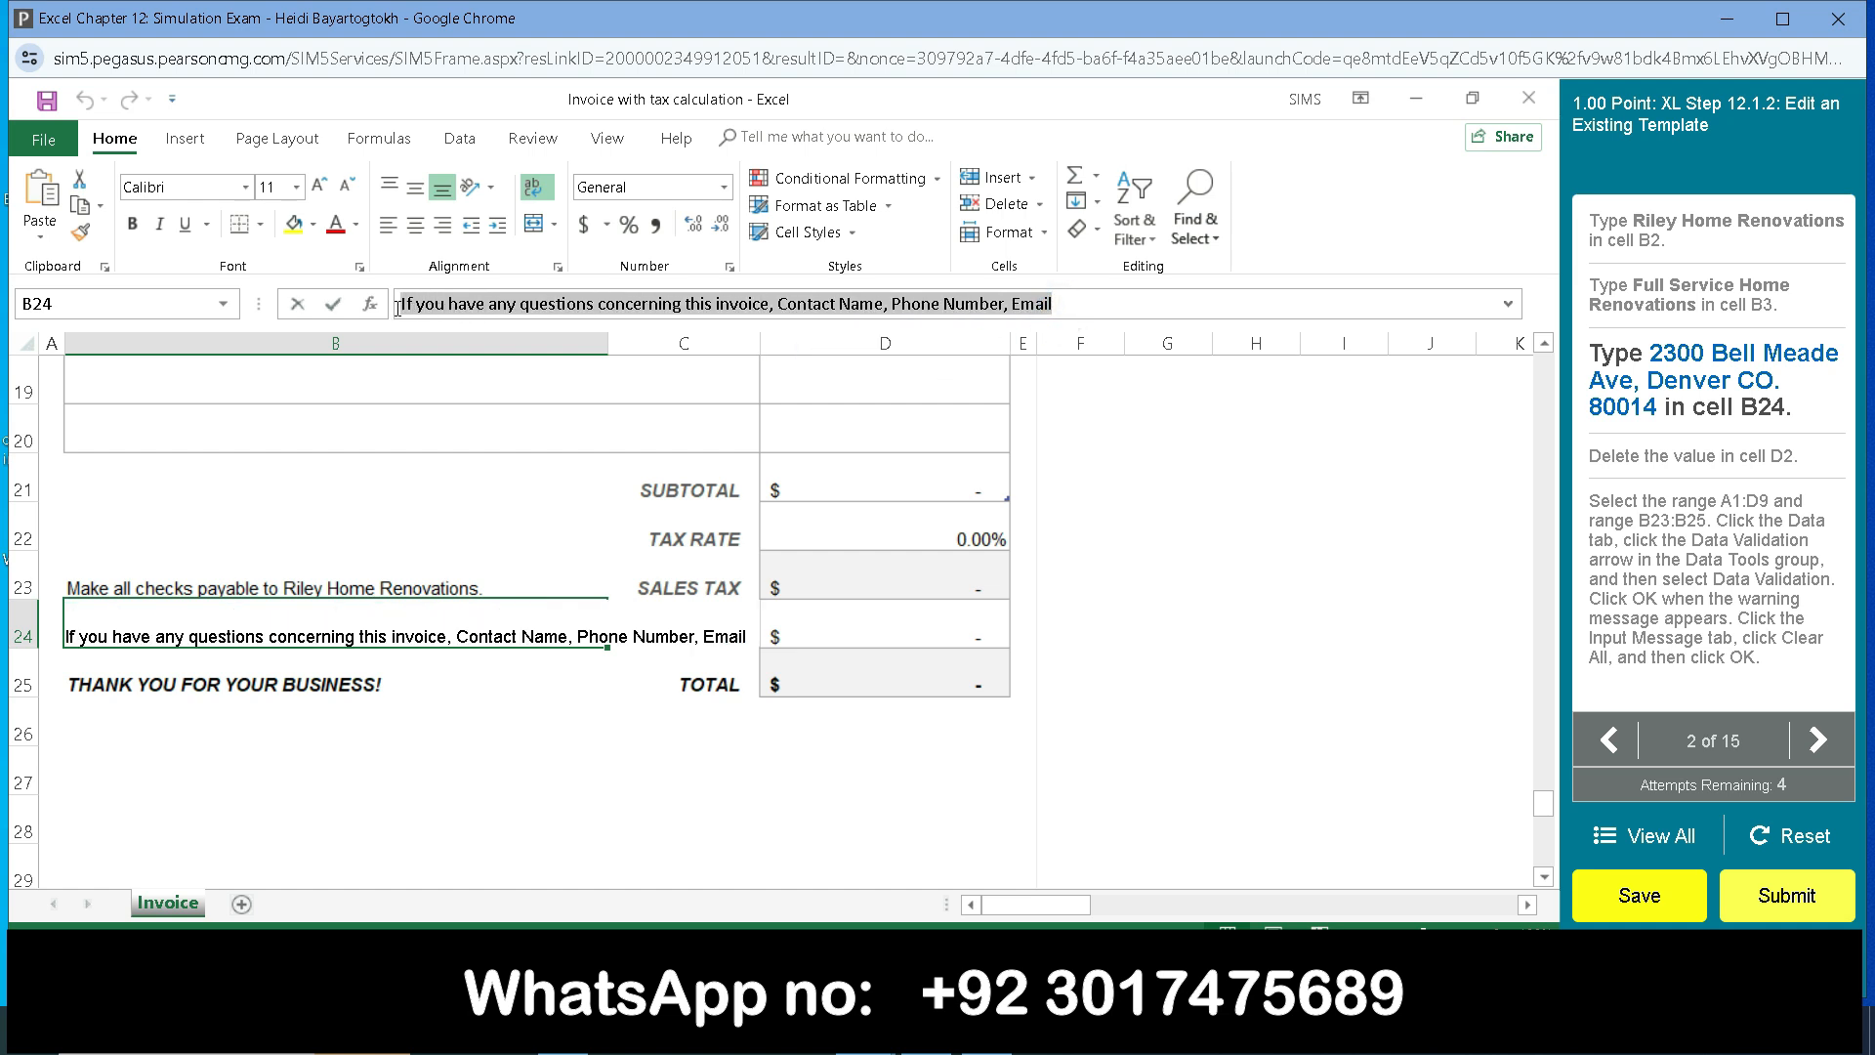
pyautogui.press('BackSpace')
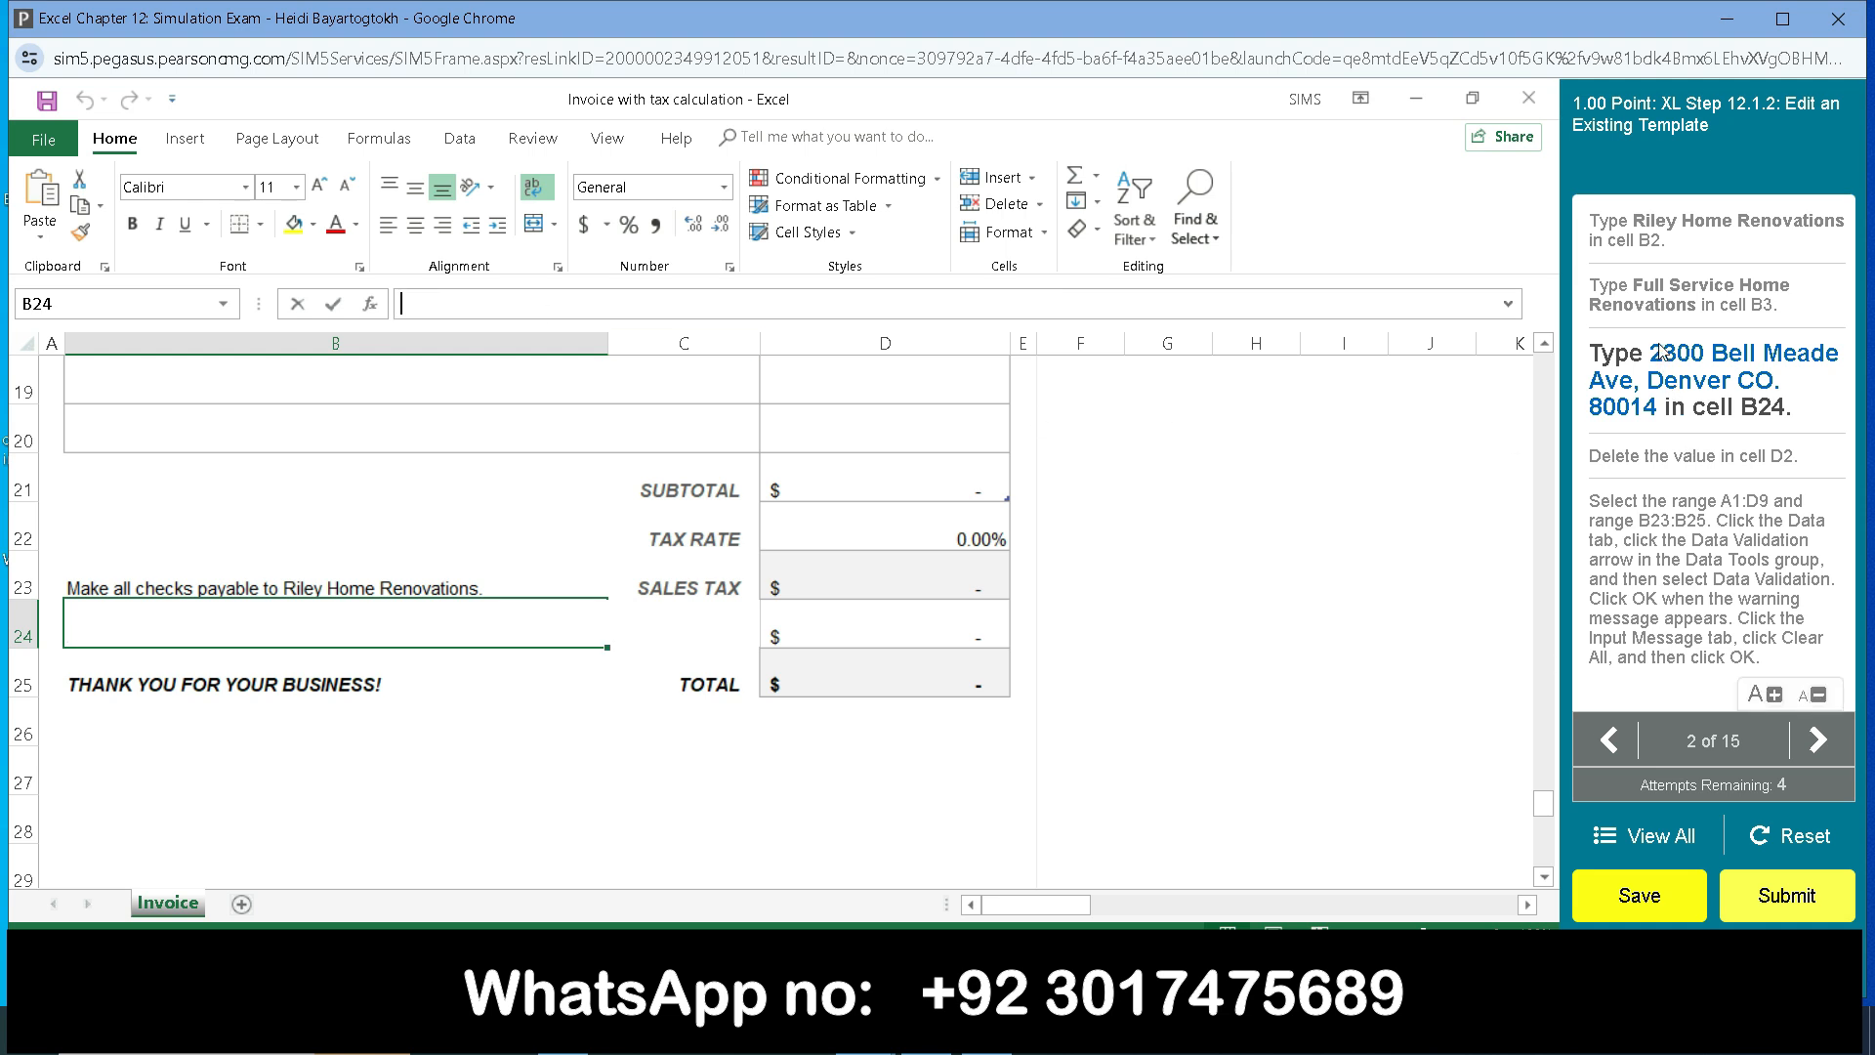
# Try to replace the contact note in cell B24 with the company address copied from the task instructions.
pyautogui.moveTo(1652, 353); pyautogui.dragTo(1662, 386)
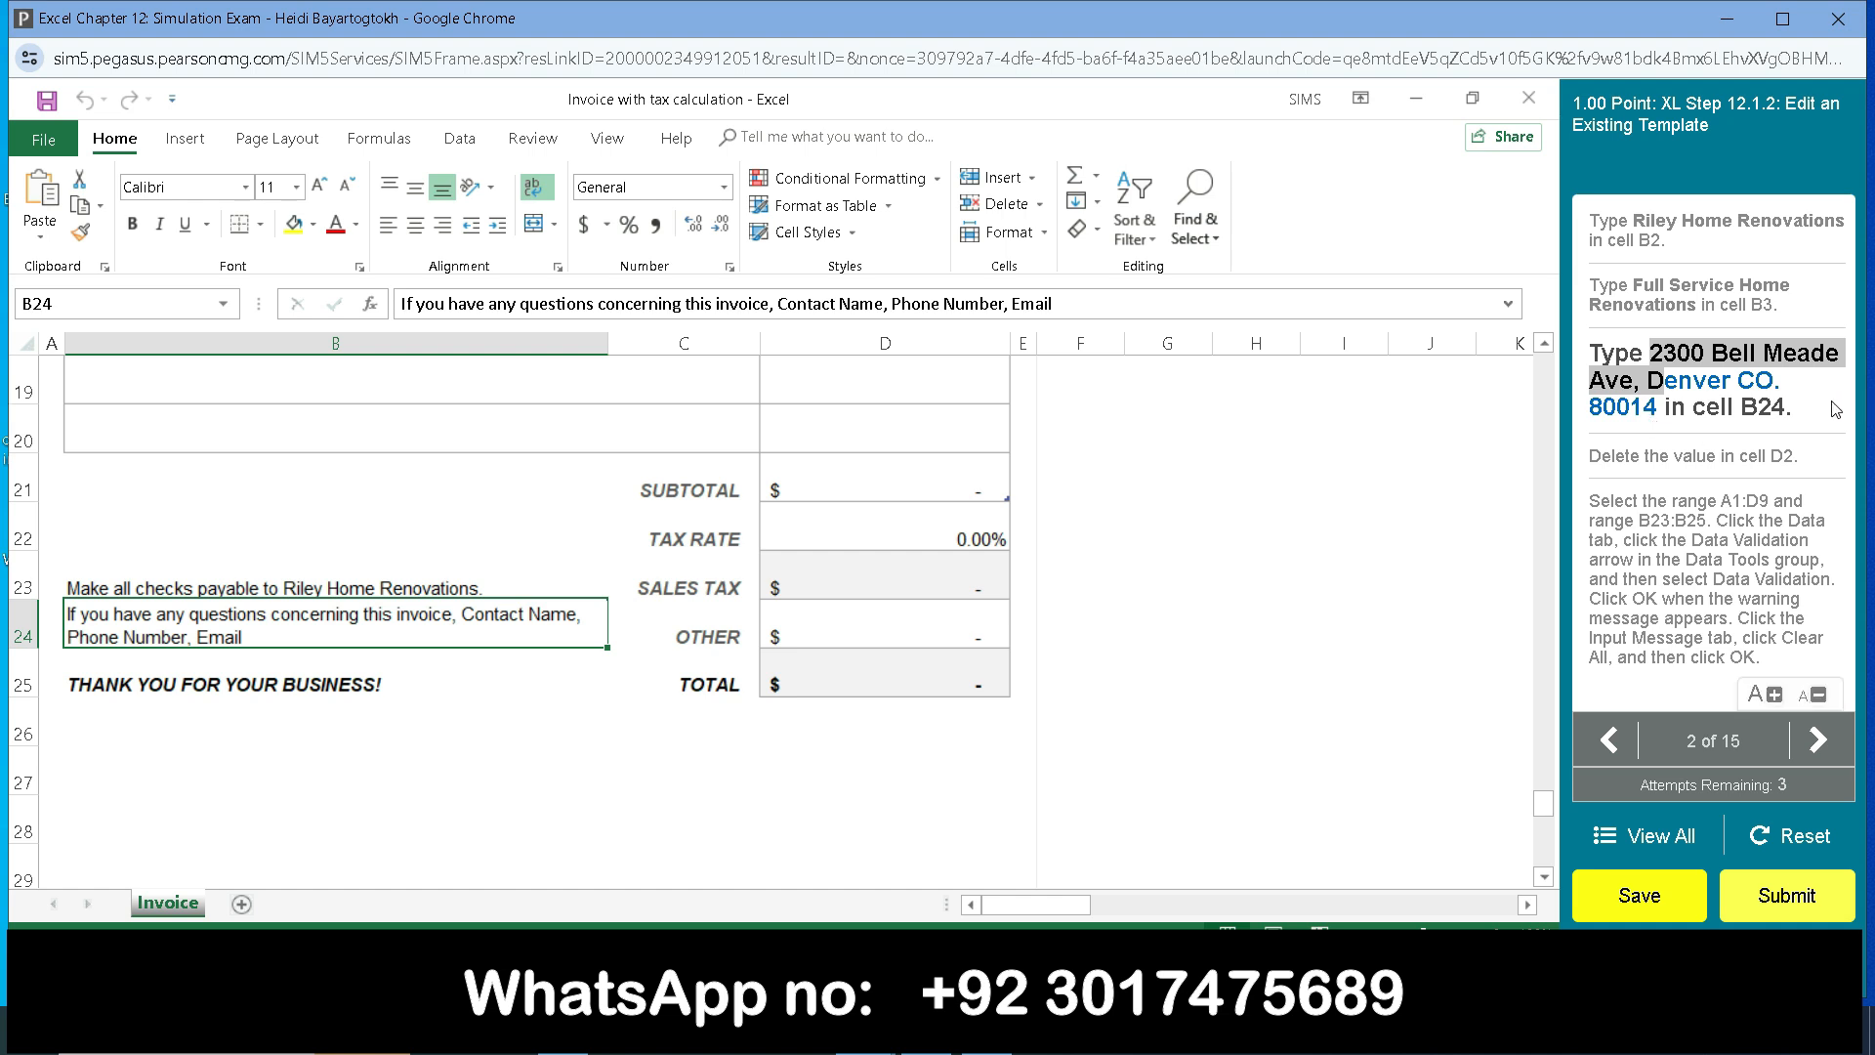
pyautogui.click(1701, 422)
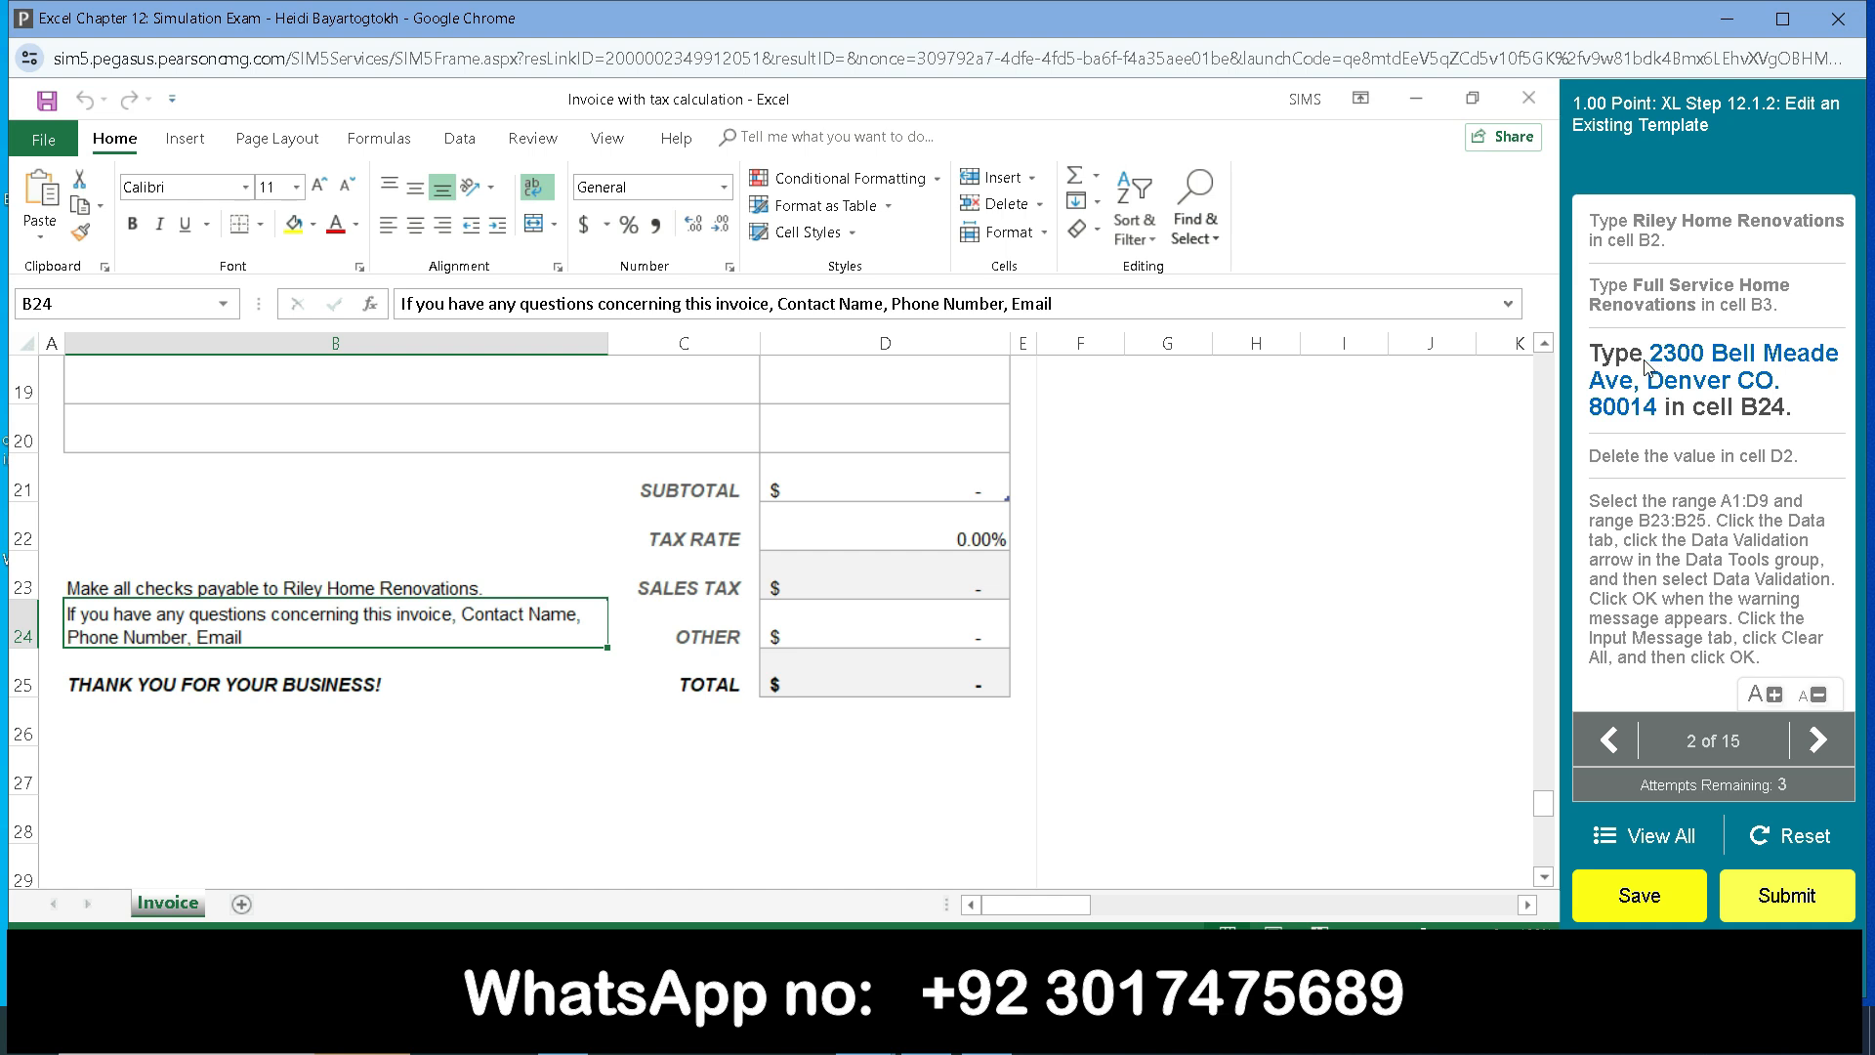
pyautogui.moveTo(1650, 352); pyautogui.dragTo(1662, 408)
pyautogui.hotkey('ctrl', 'c')
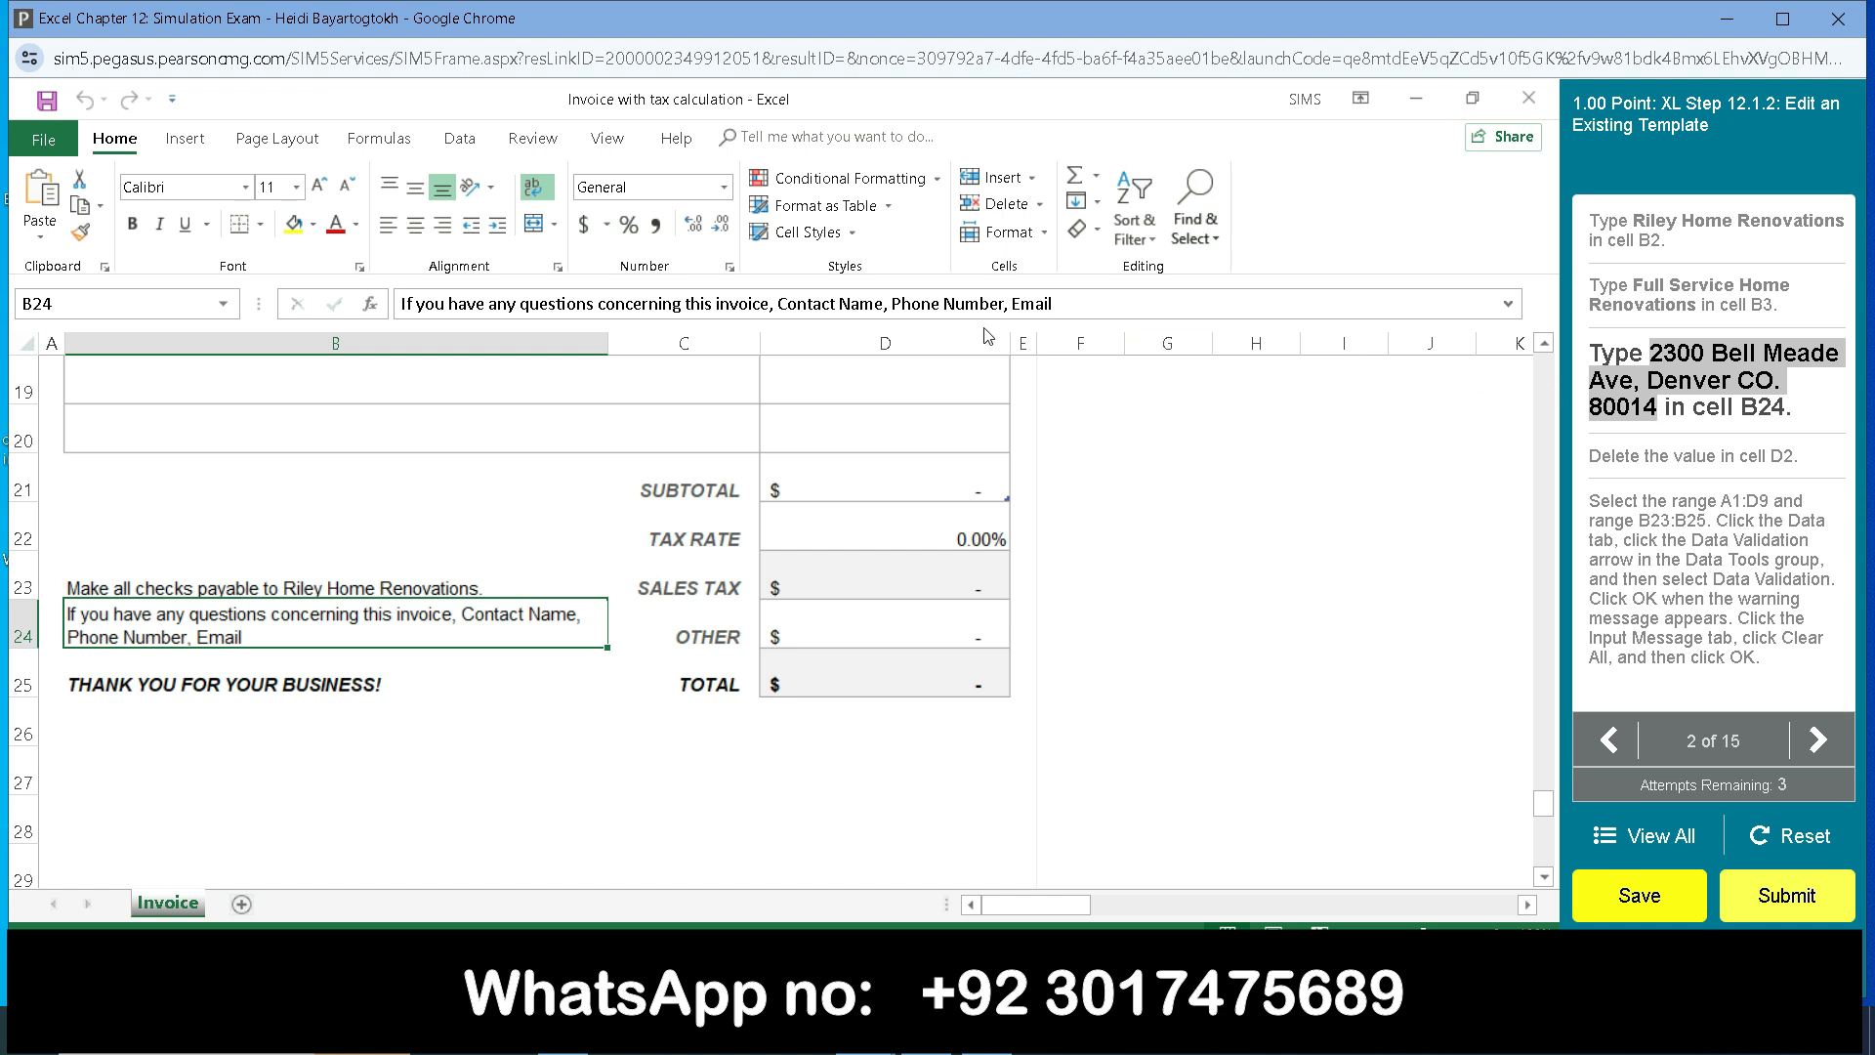
pyautogui.click(1072, 303)
pyautogui.moveTo(1072, 303); pyautogui.dragTo(396, 304)
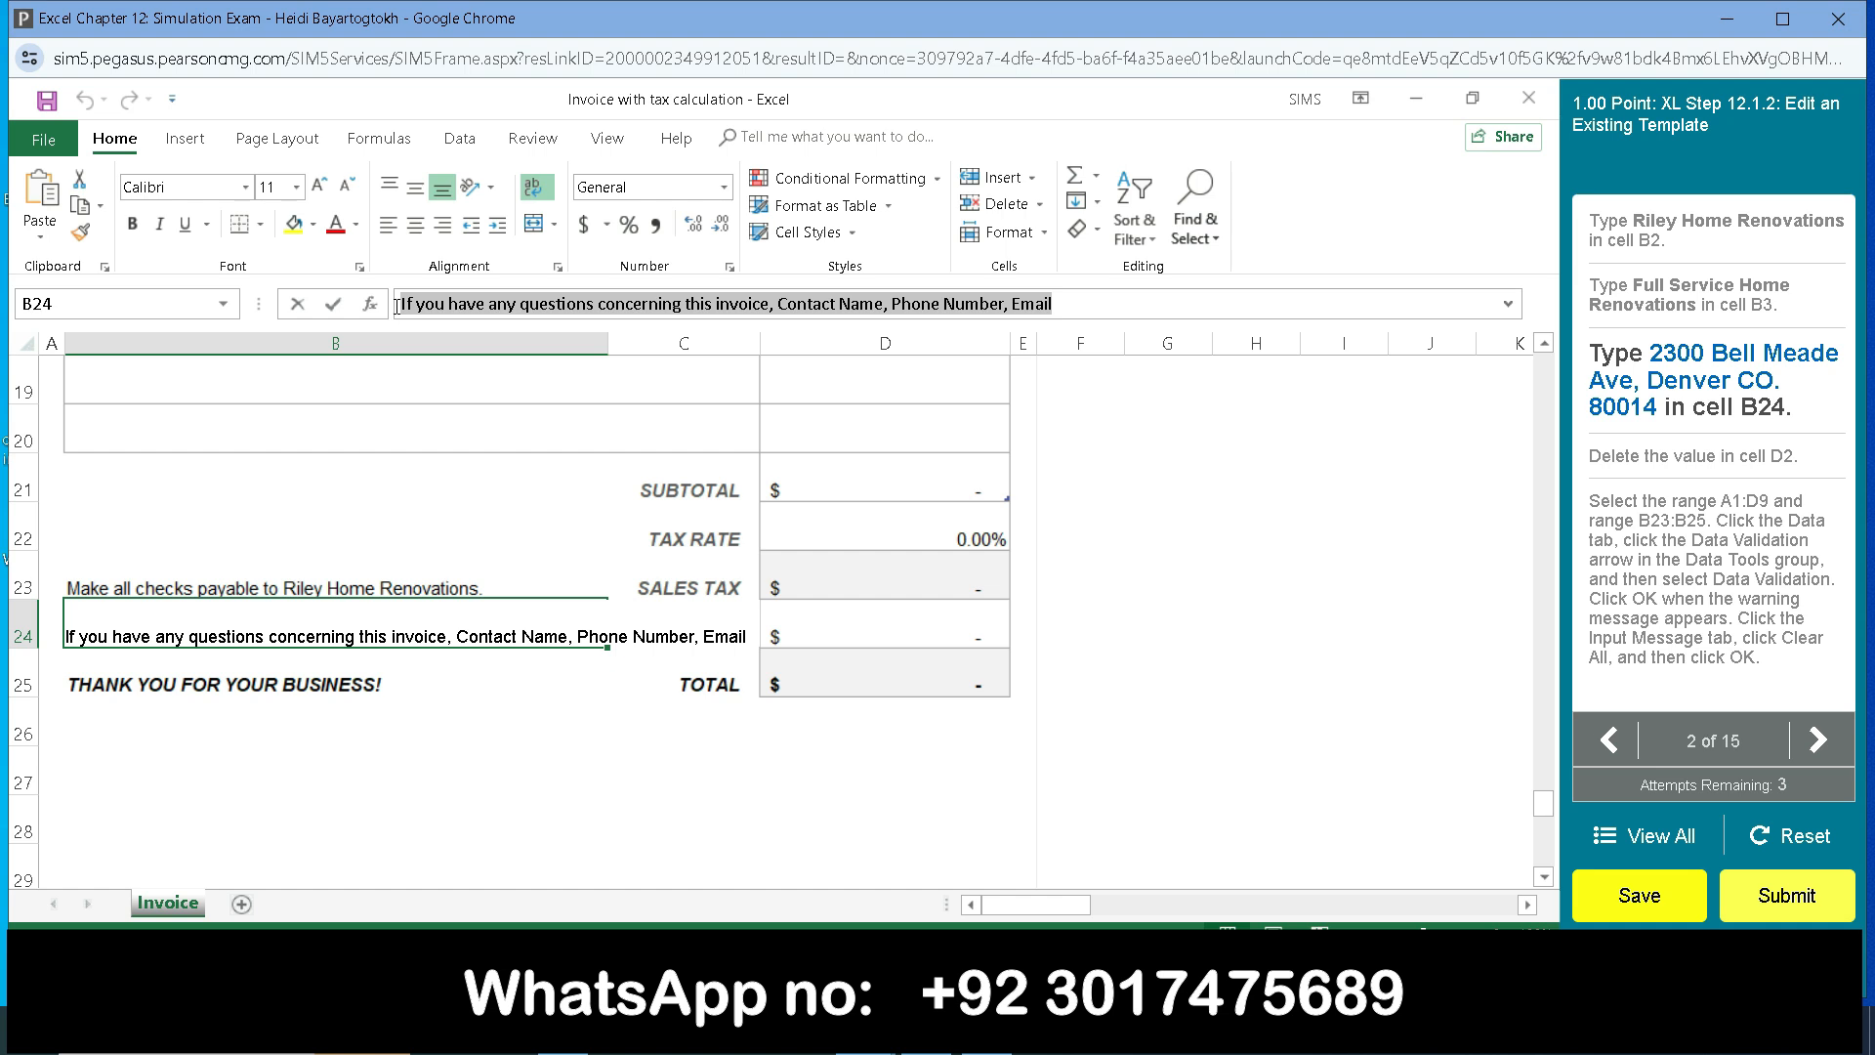
pyautogui.hotkey('ctrl', 'v')
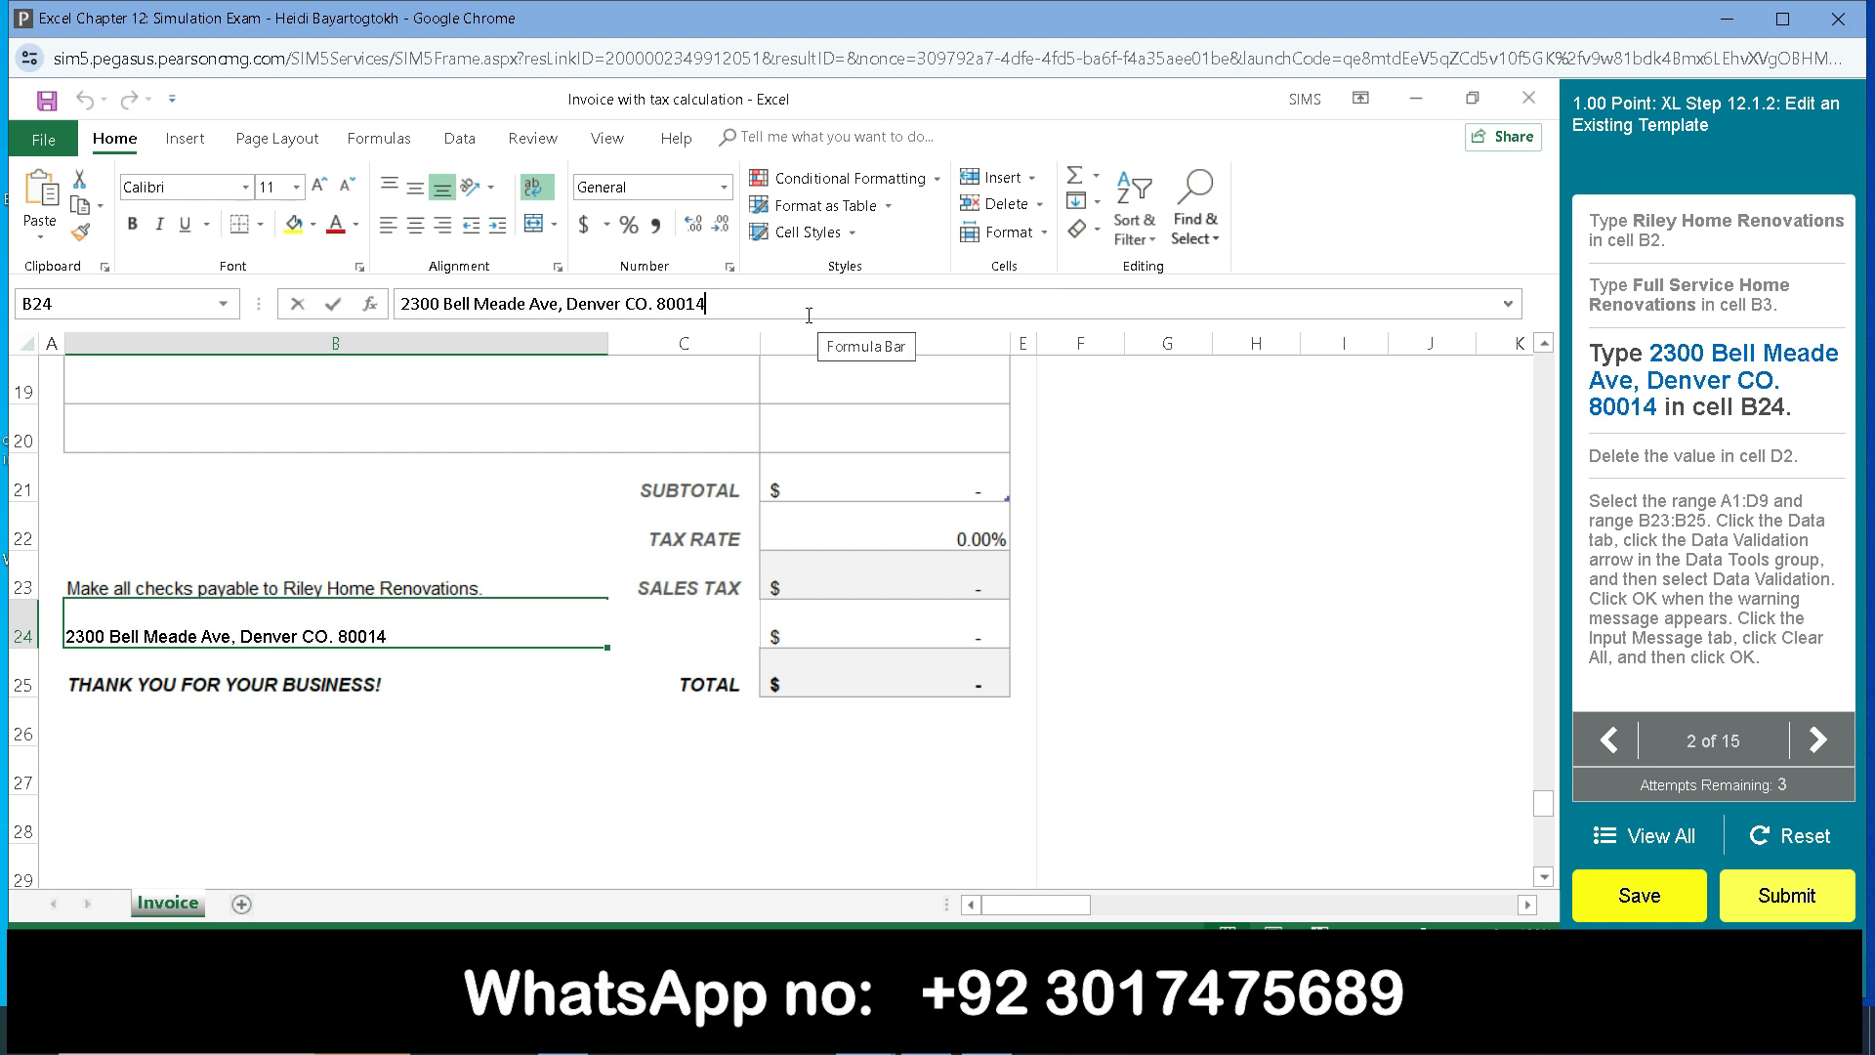
pyautogui.press('Return')
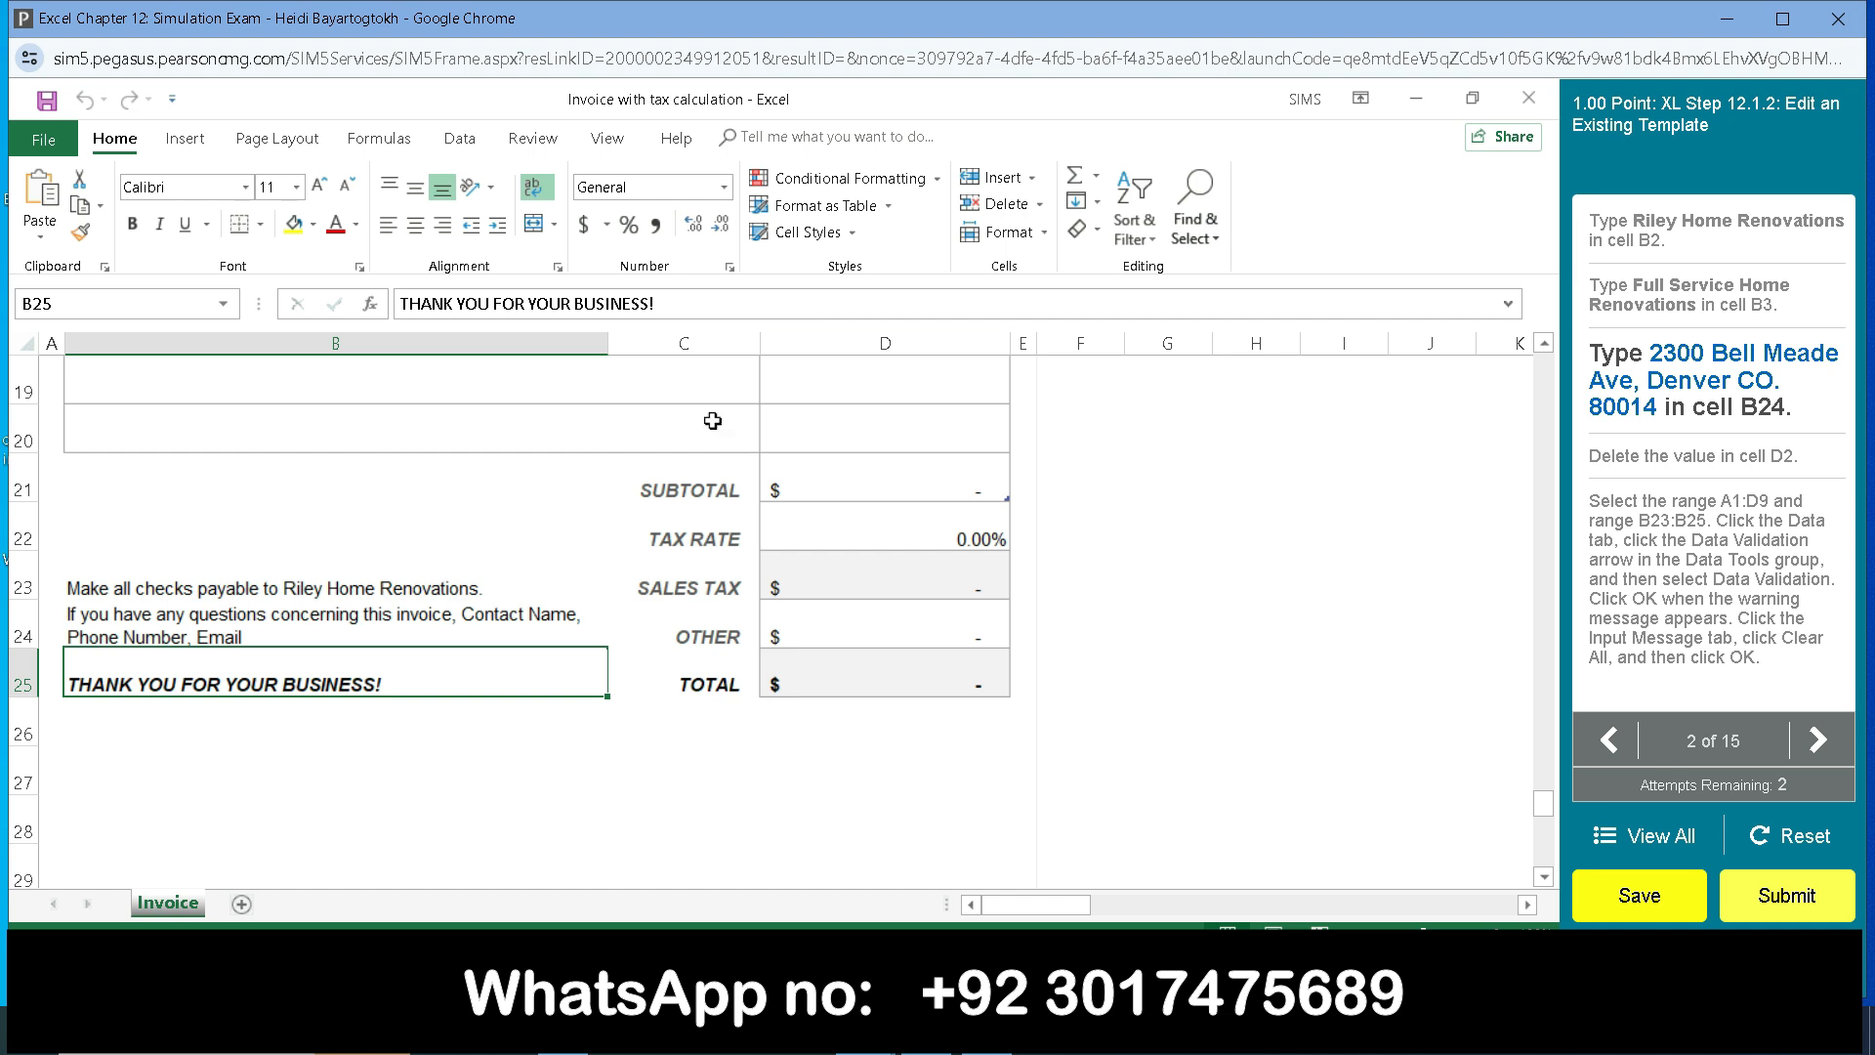
# Try to overwrite the contact note in cell B24 by writing out the company address from the task instructions.
pyautogui.click(269, 637)
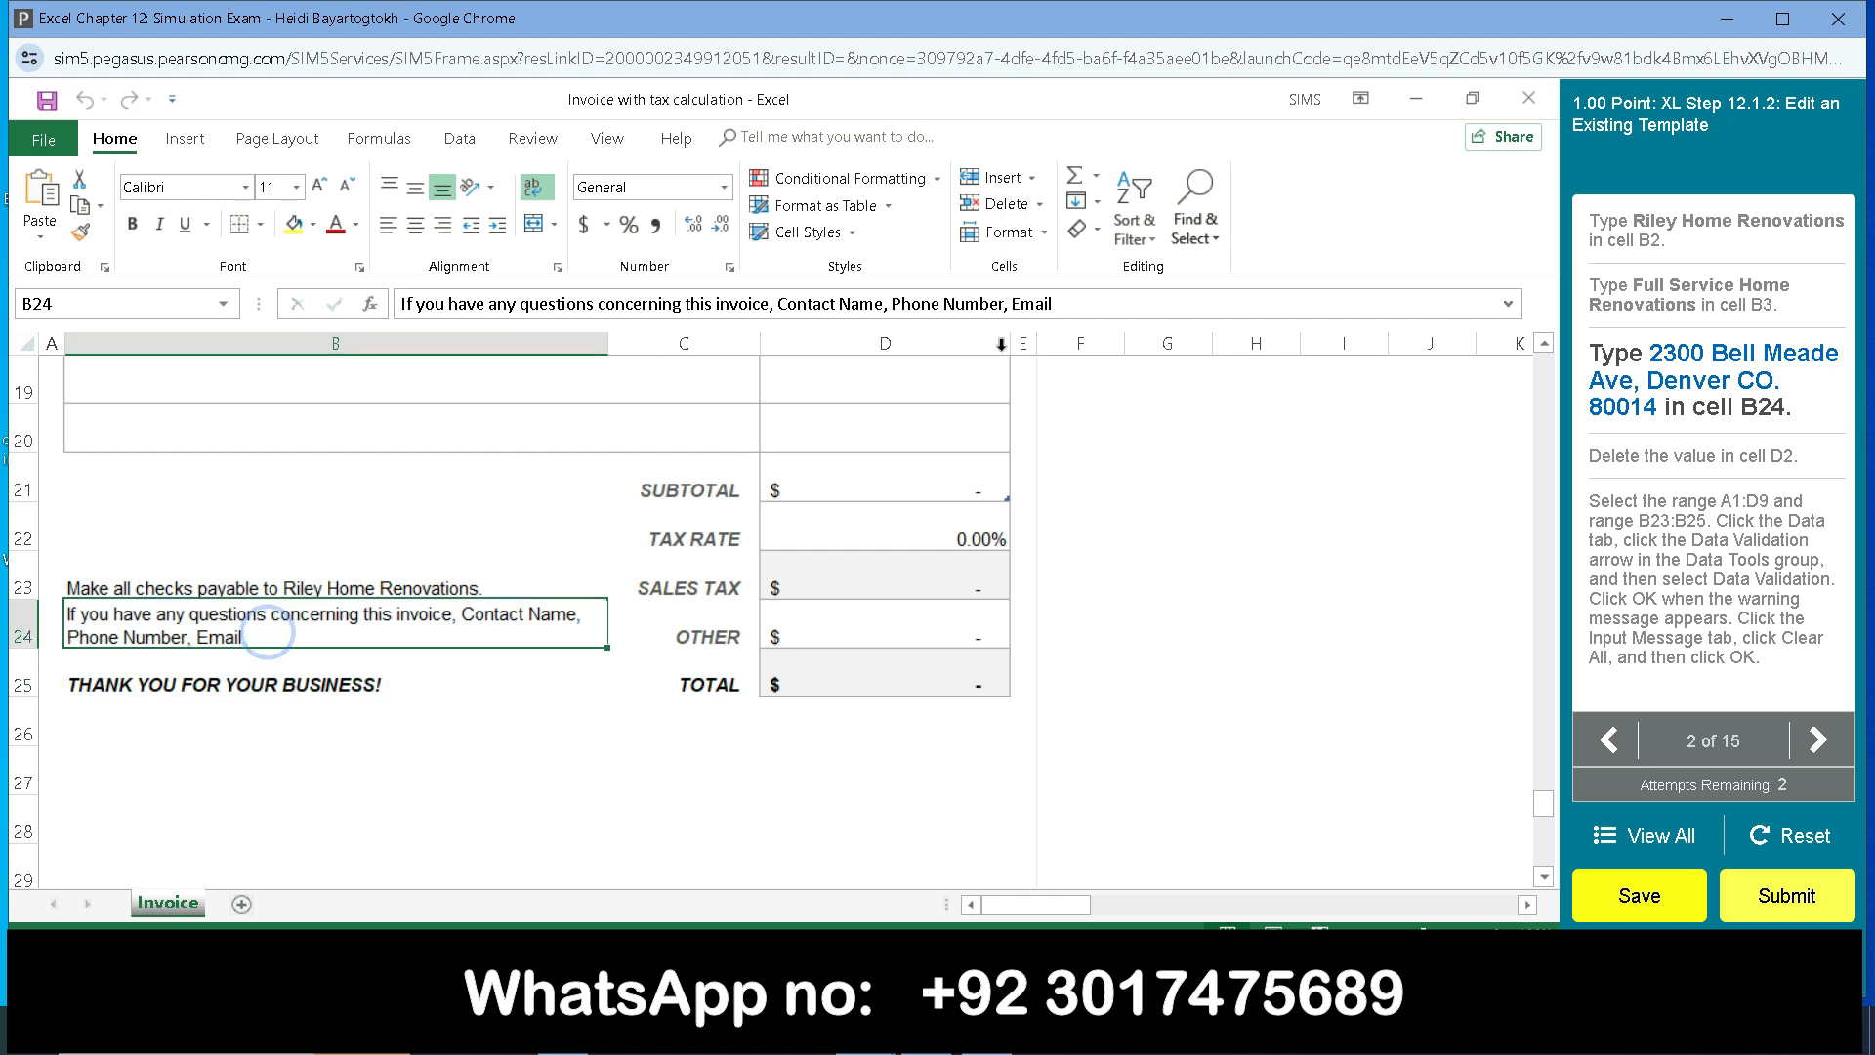
pyautogui.moveTo(1053, 305); pyautogui.dragTo(349, 277)
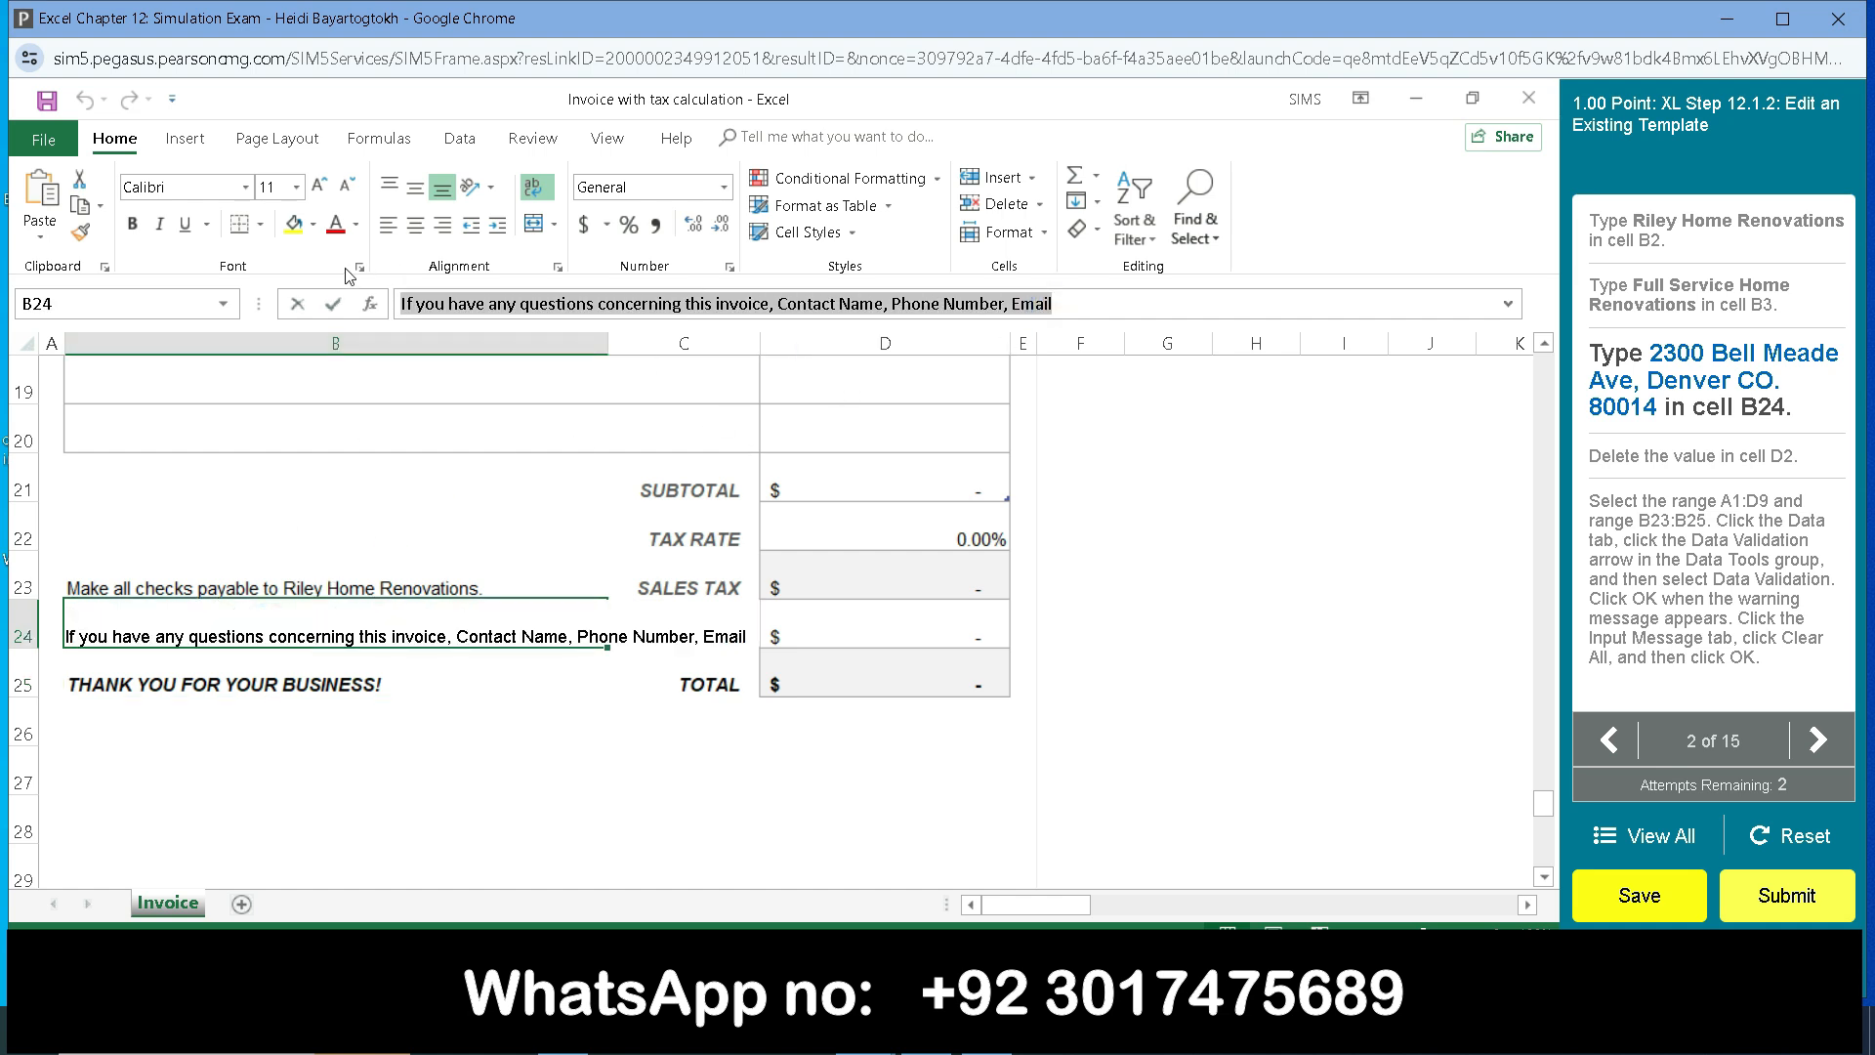
pyautogui.press('Delete')
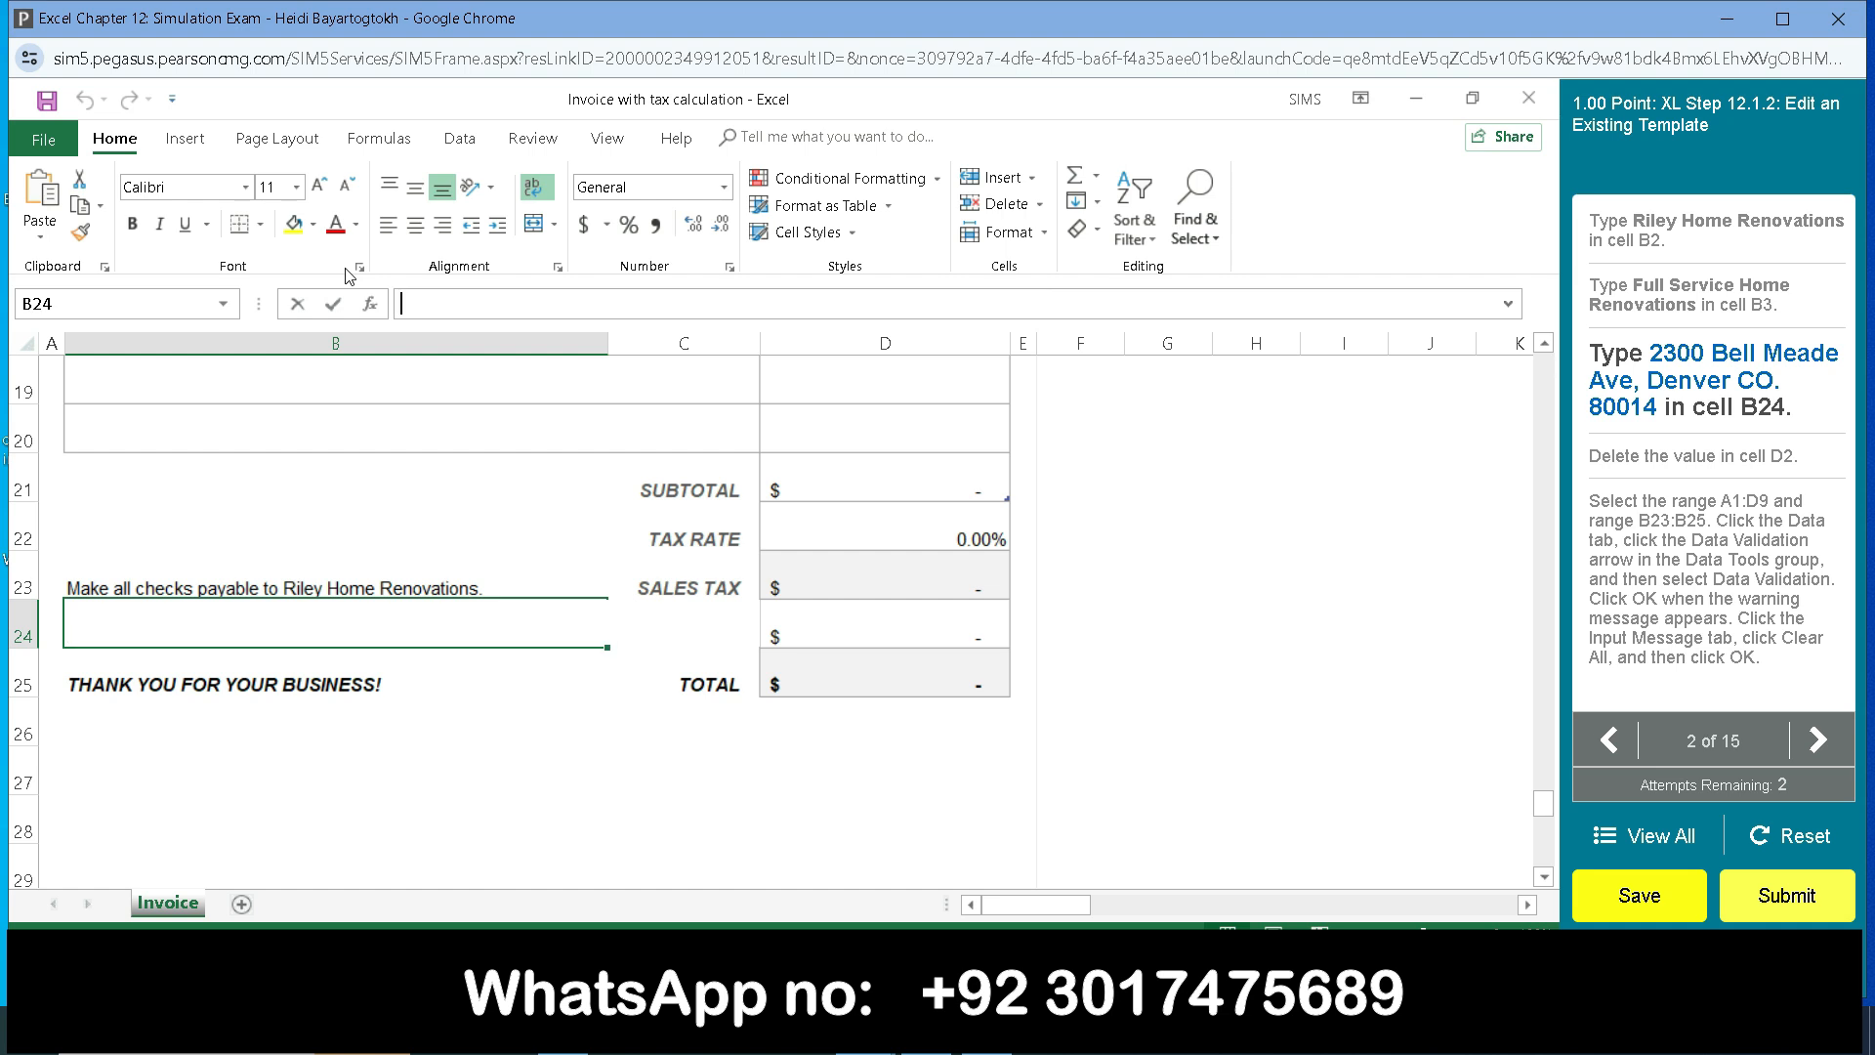
pyautogui.write('2300 Bell Me')
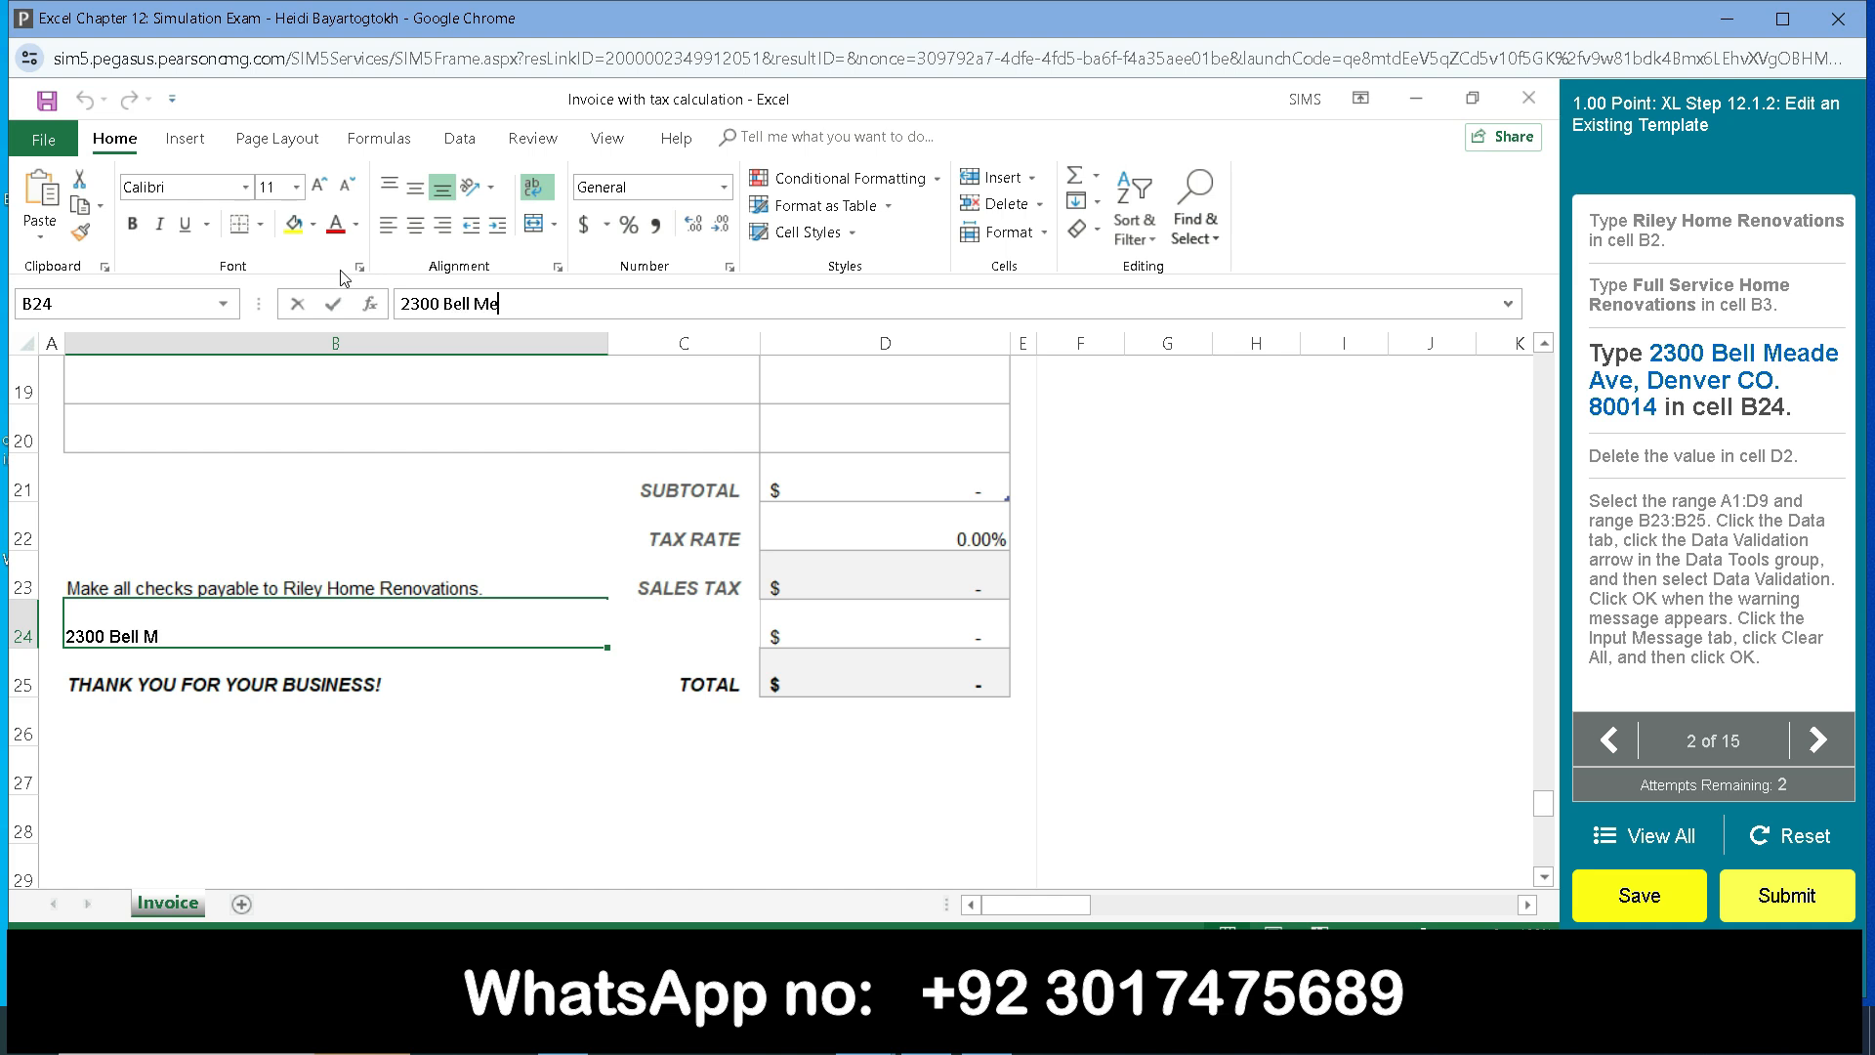
pyautogui.write('ade Ave, Den')
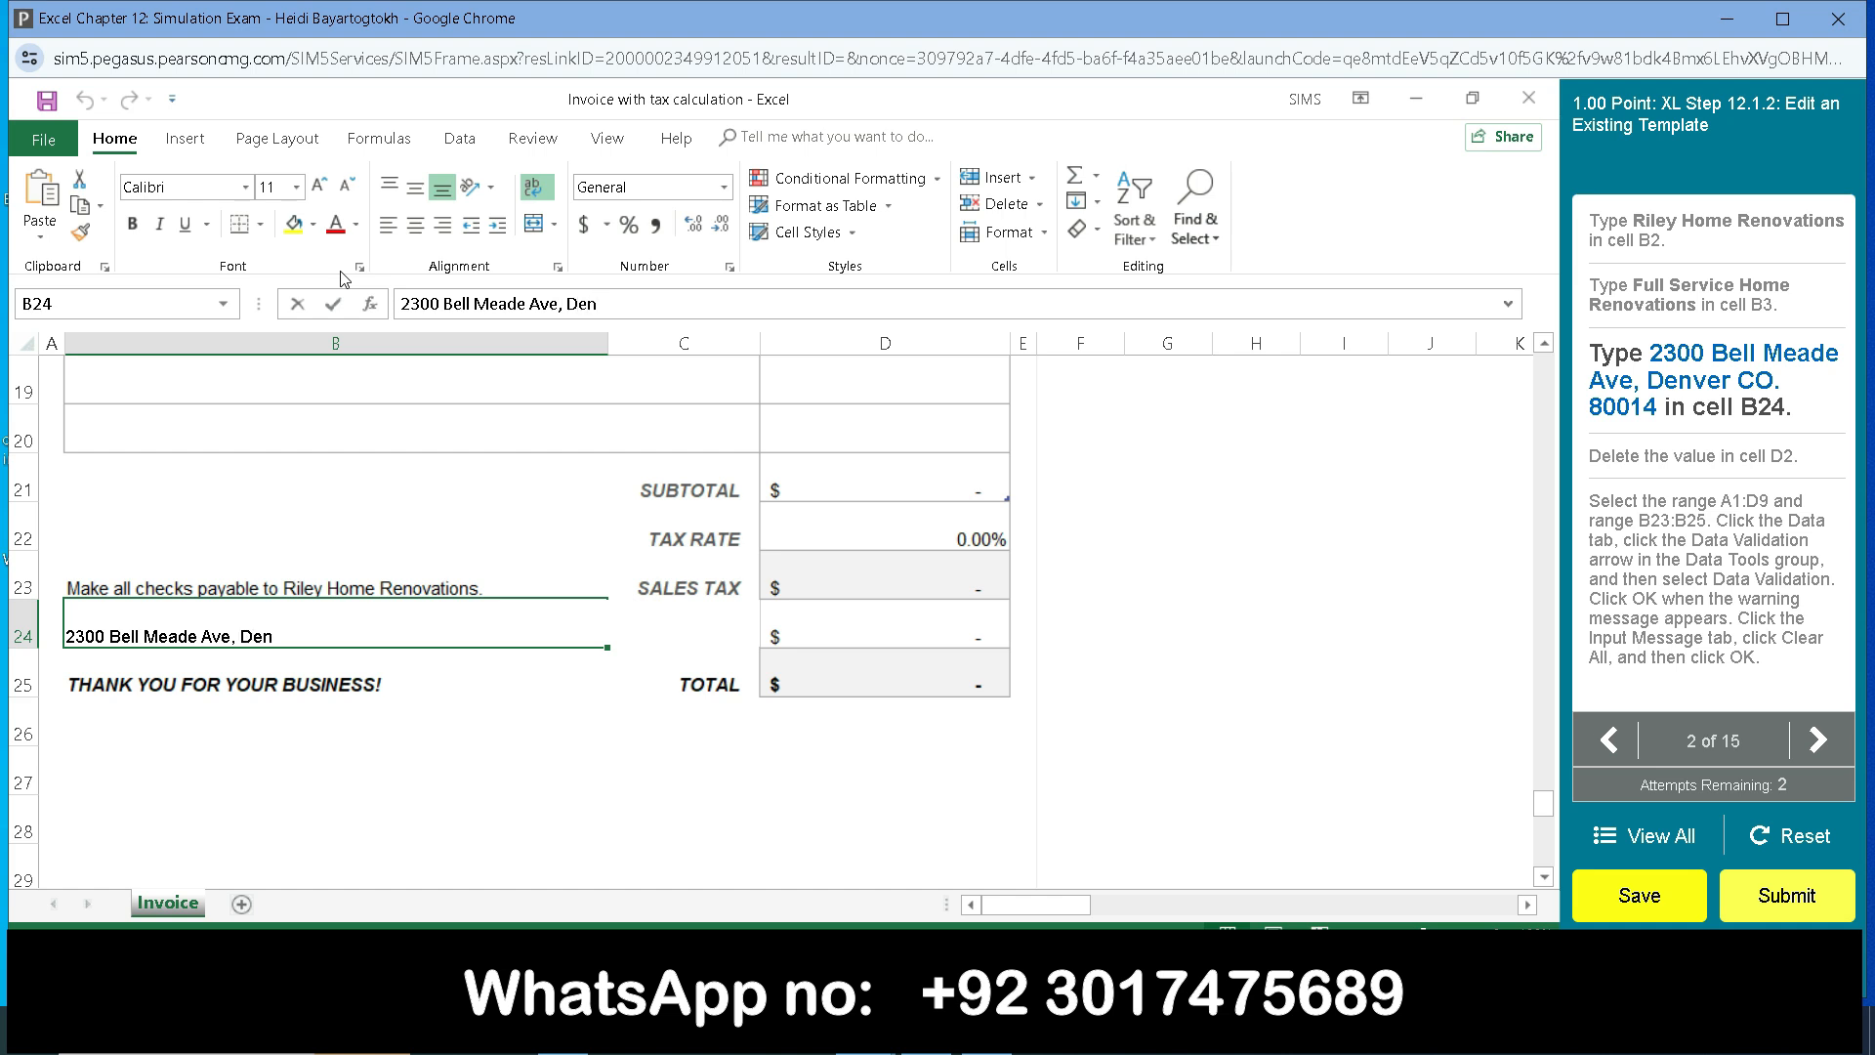
pyautogui.write('ver CO.80014')
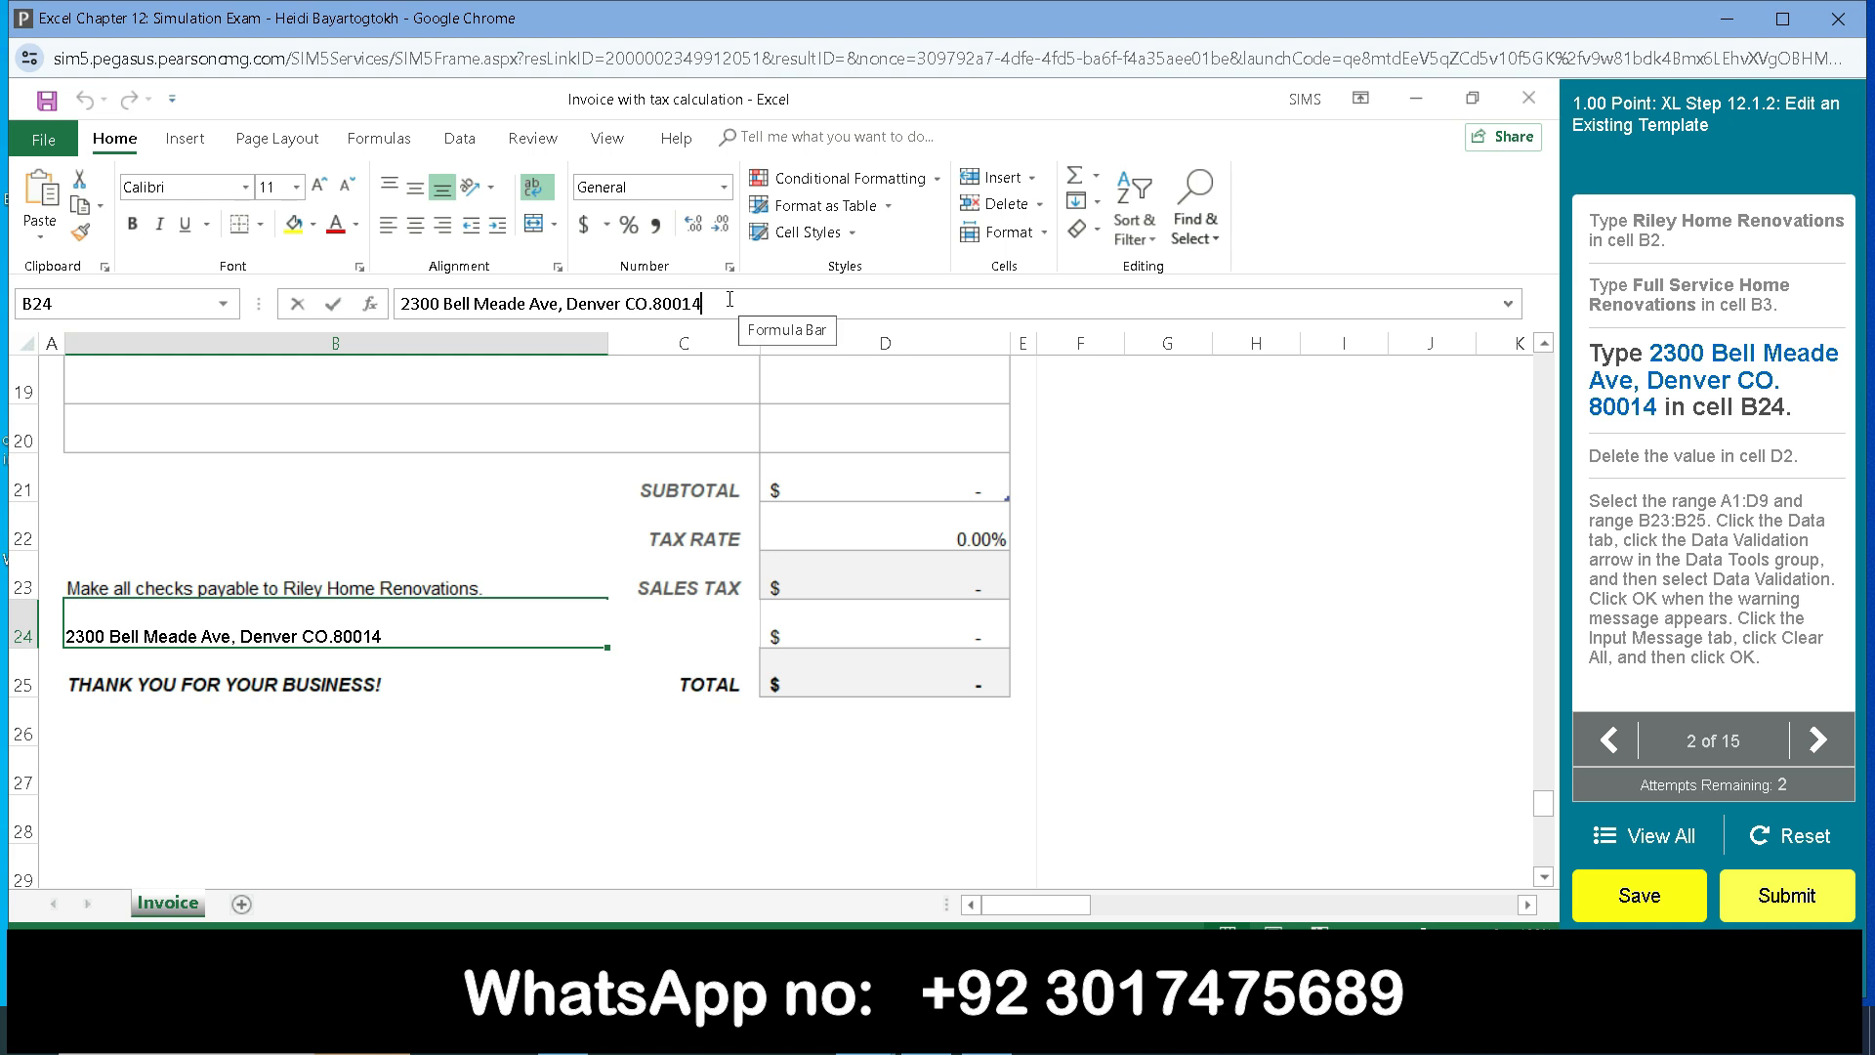
pyautogui.press('Return')
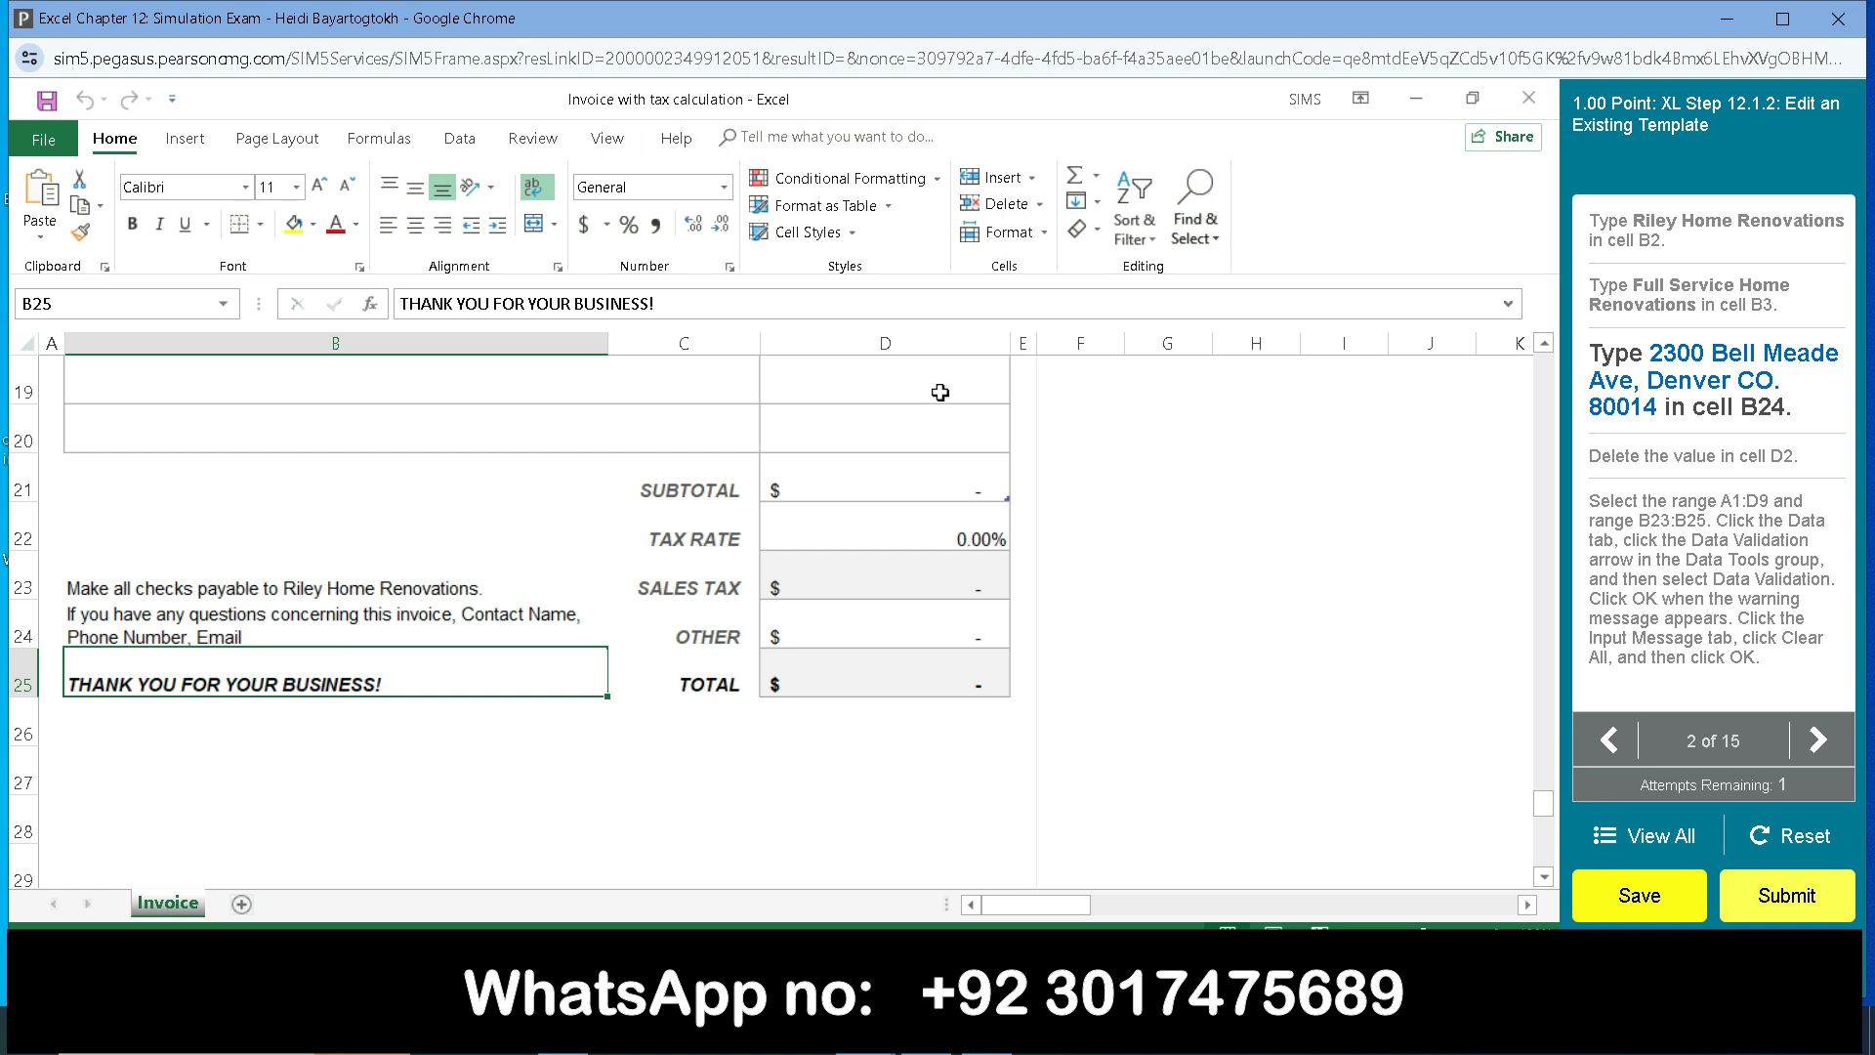
# Enter the company address in cell B24 once more in place of the contact note.
pyautogui.click(267, 639)
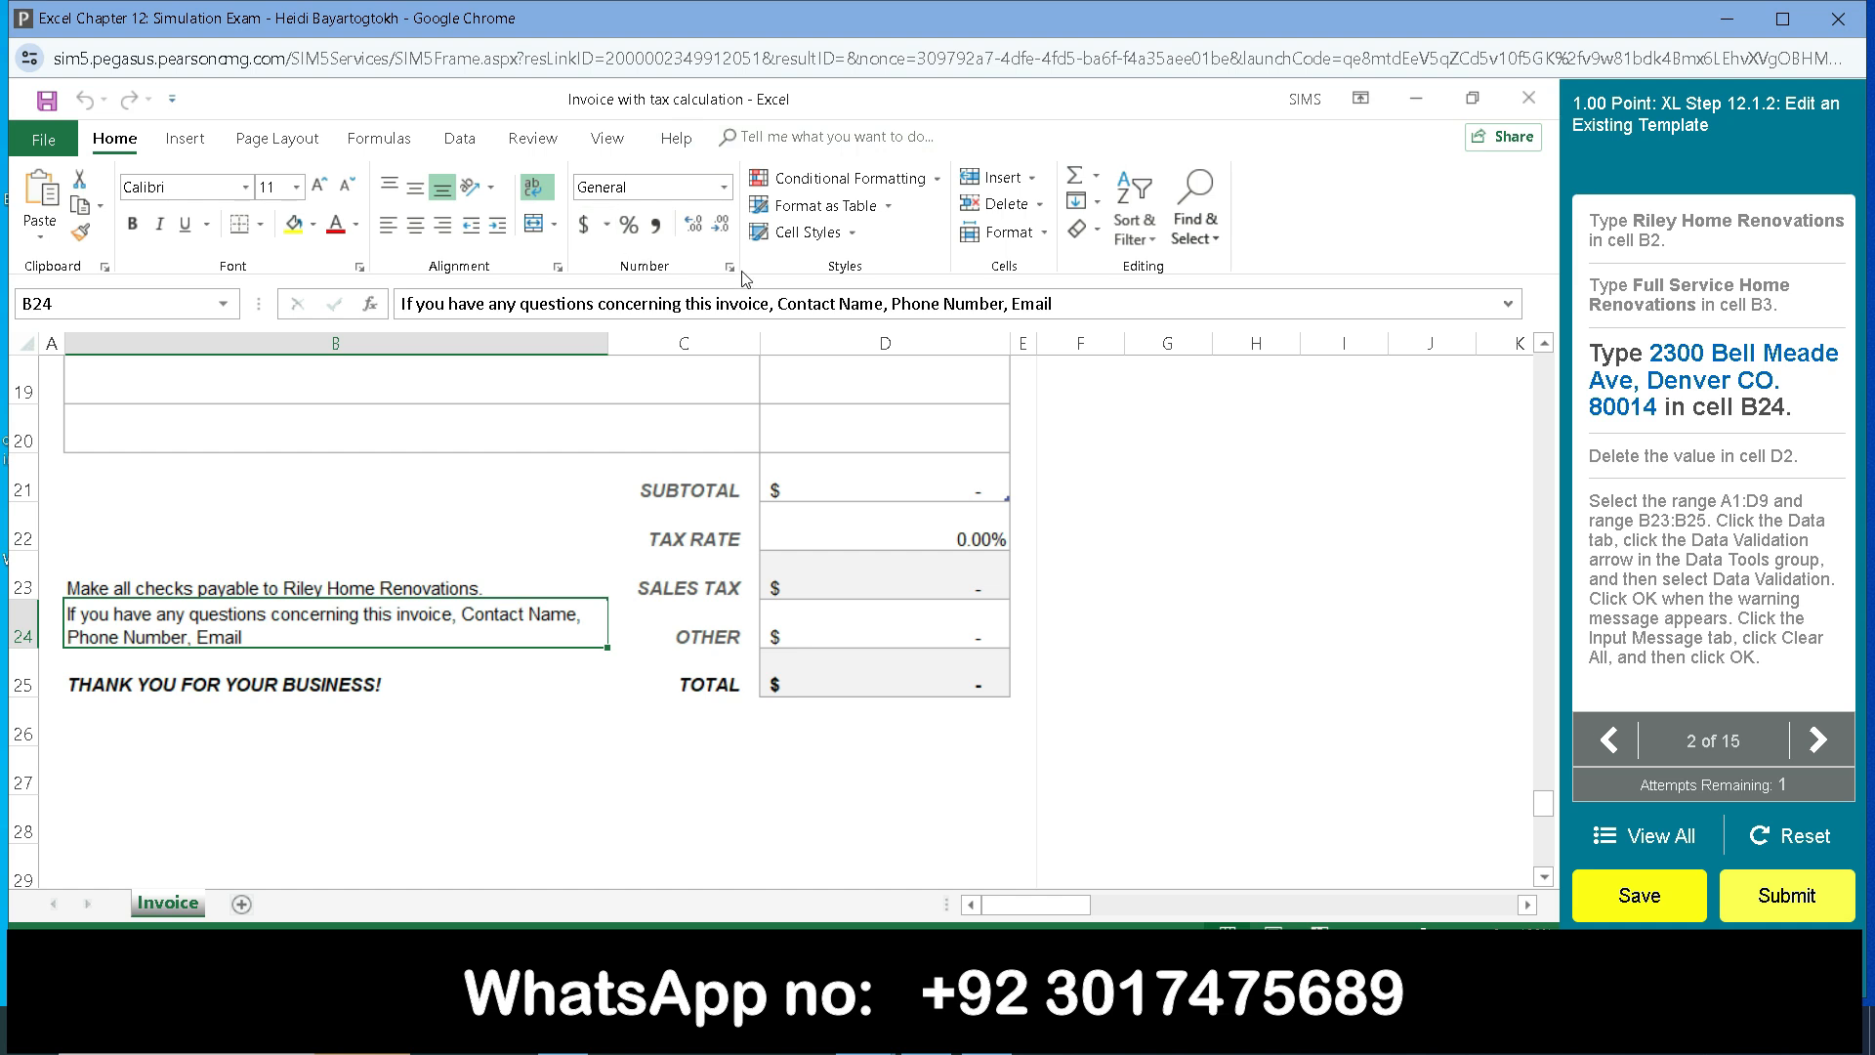
pyautogui.moveTo(1091, 315); pyautogui.dragTo(400, 286)
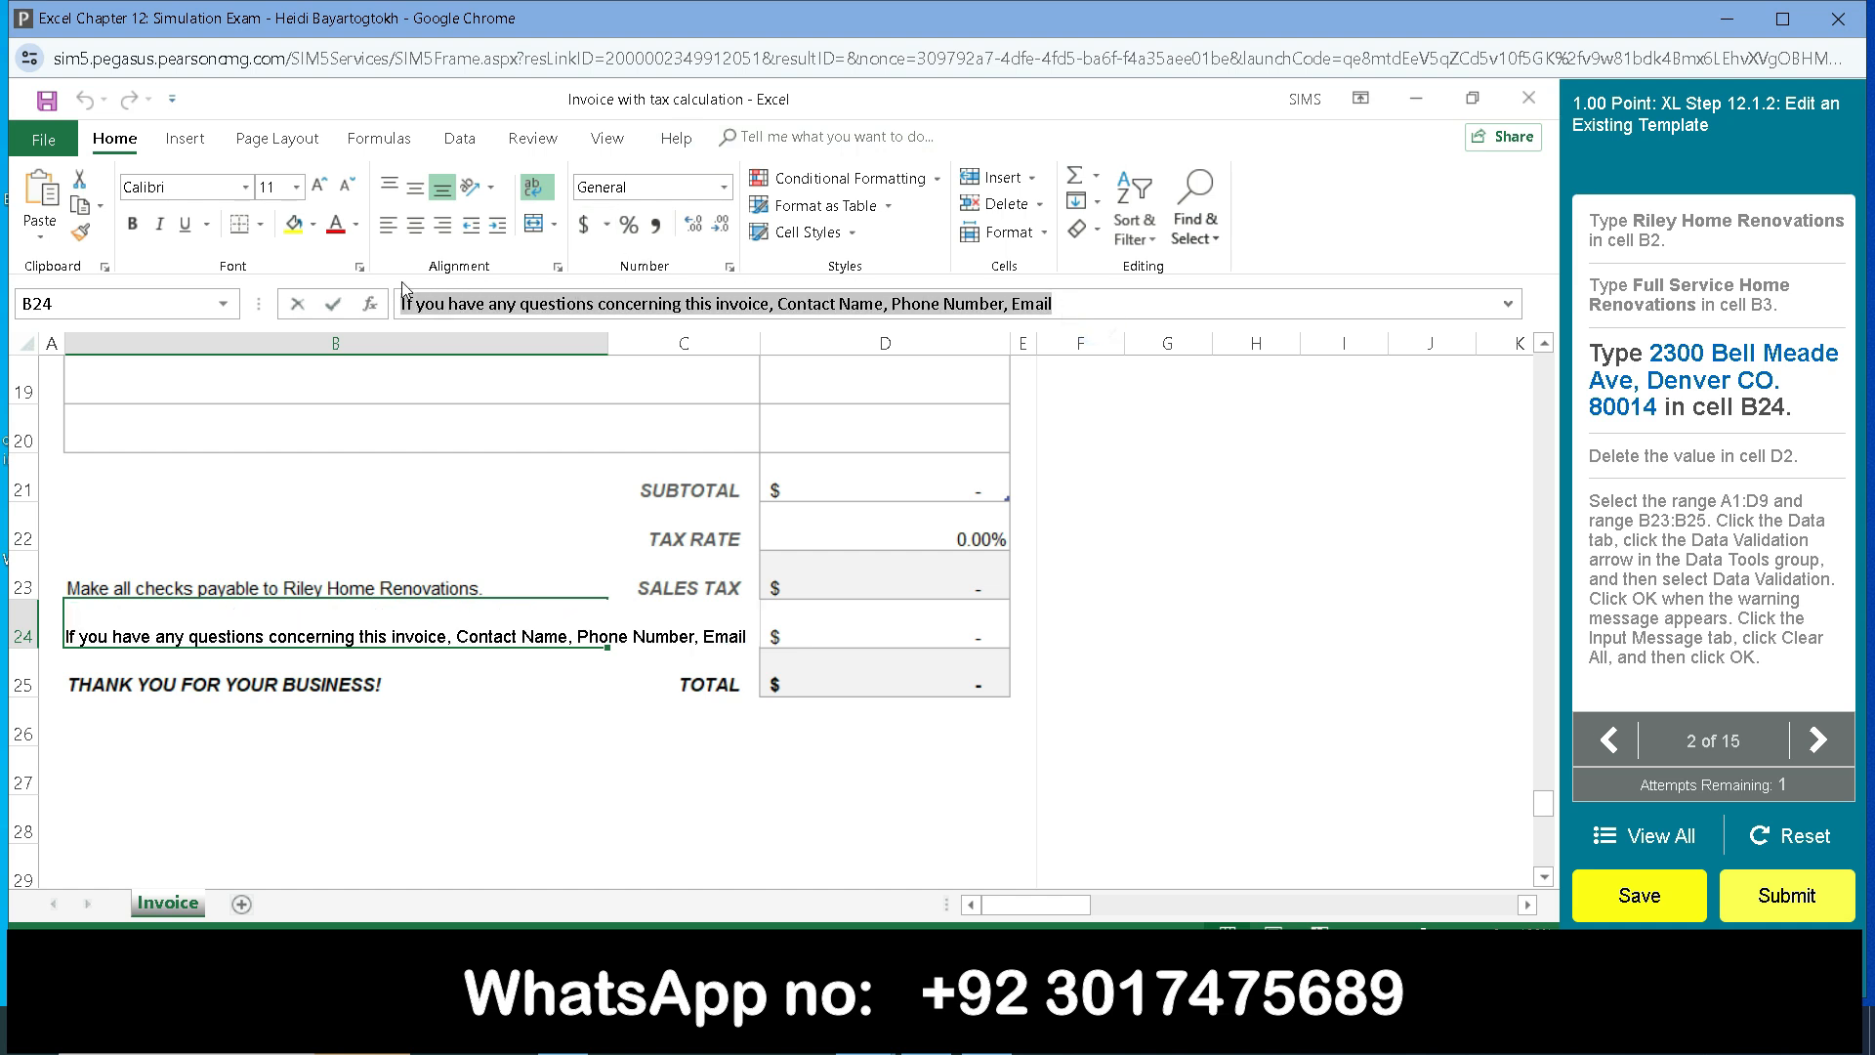
pyautogui.press('Delete')
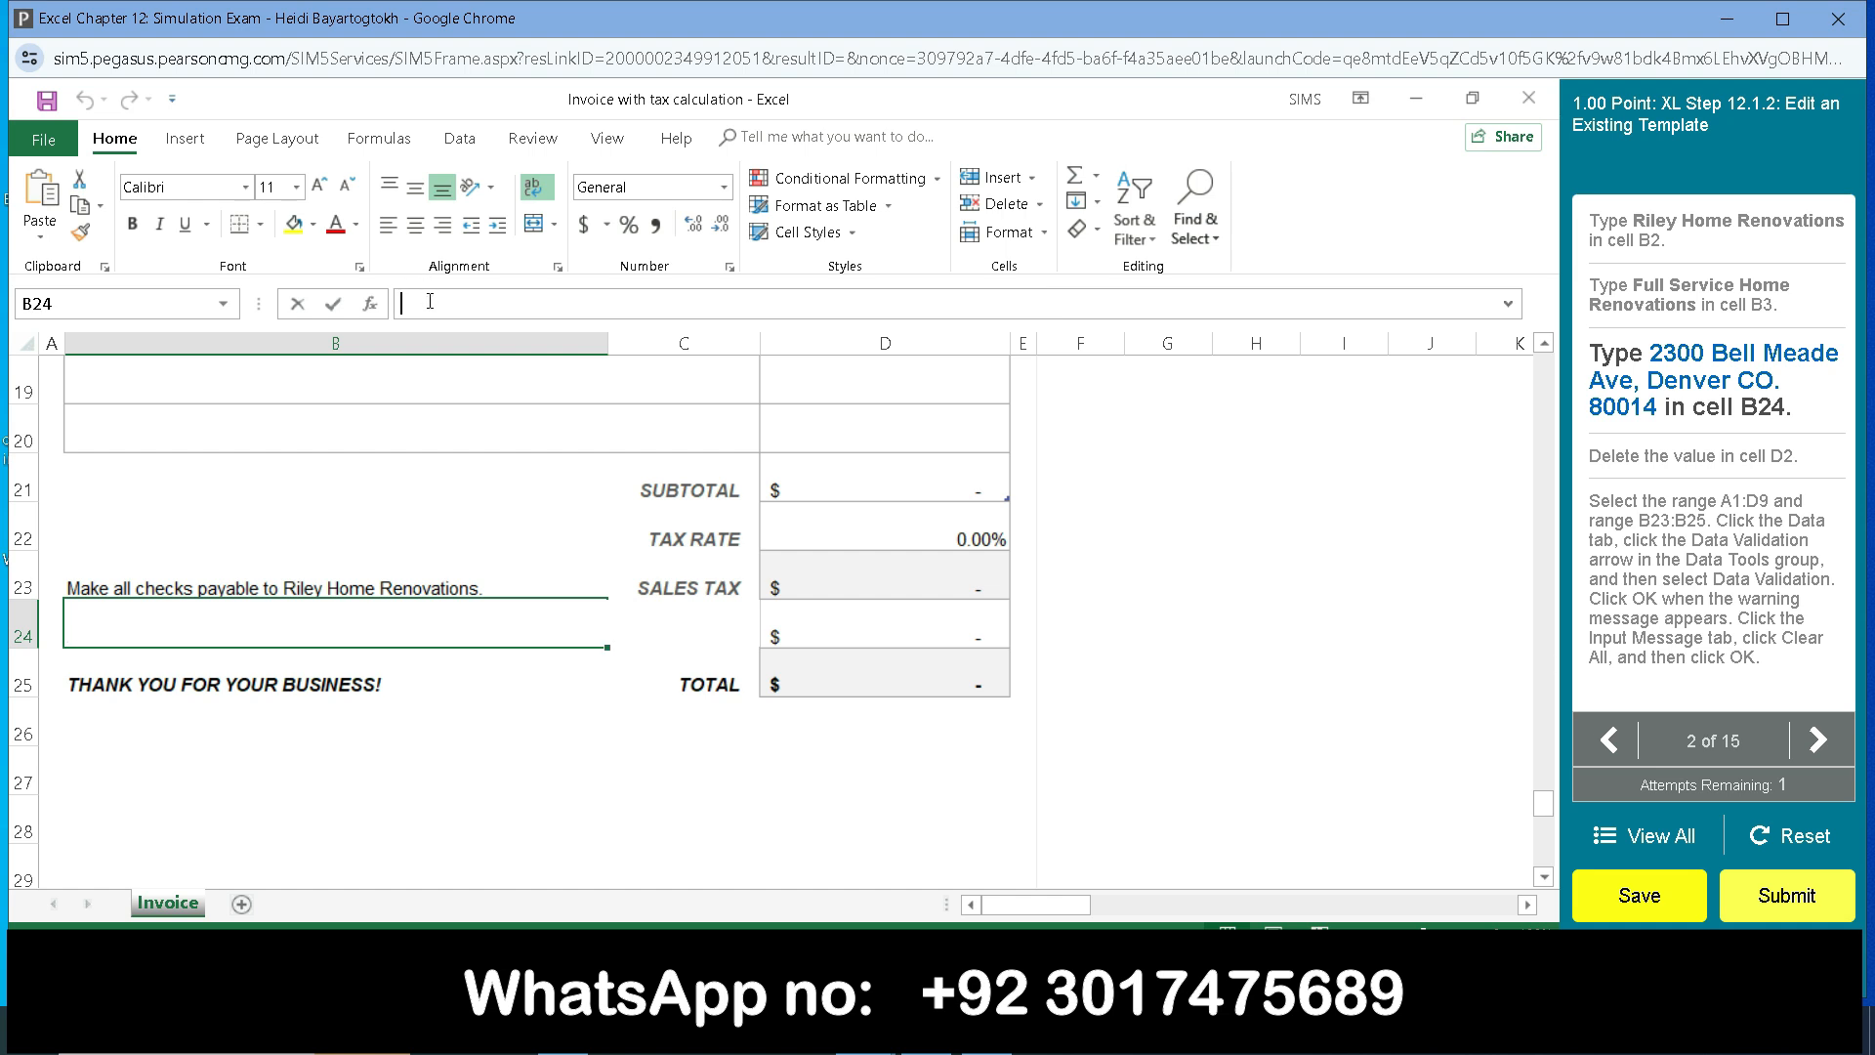
pyautogui.write('2300 Bell Meade ')
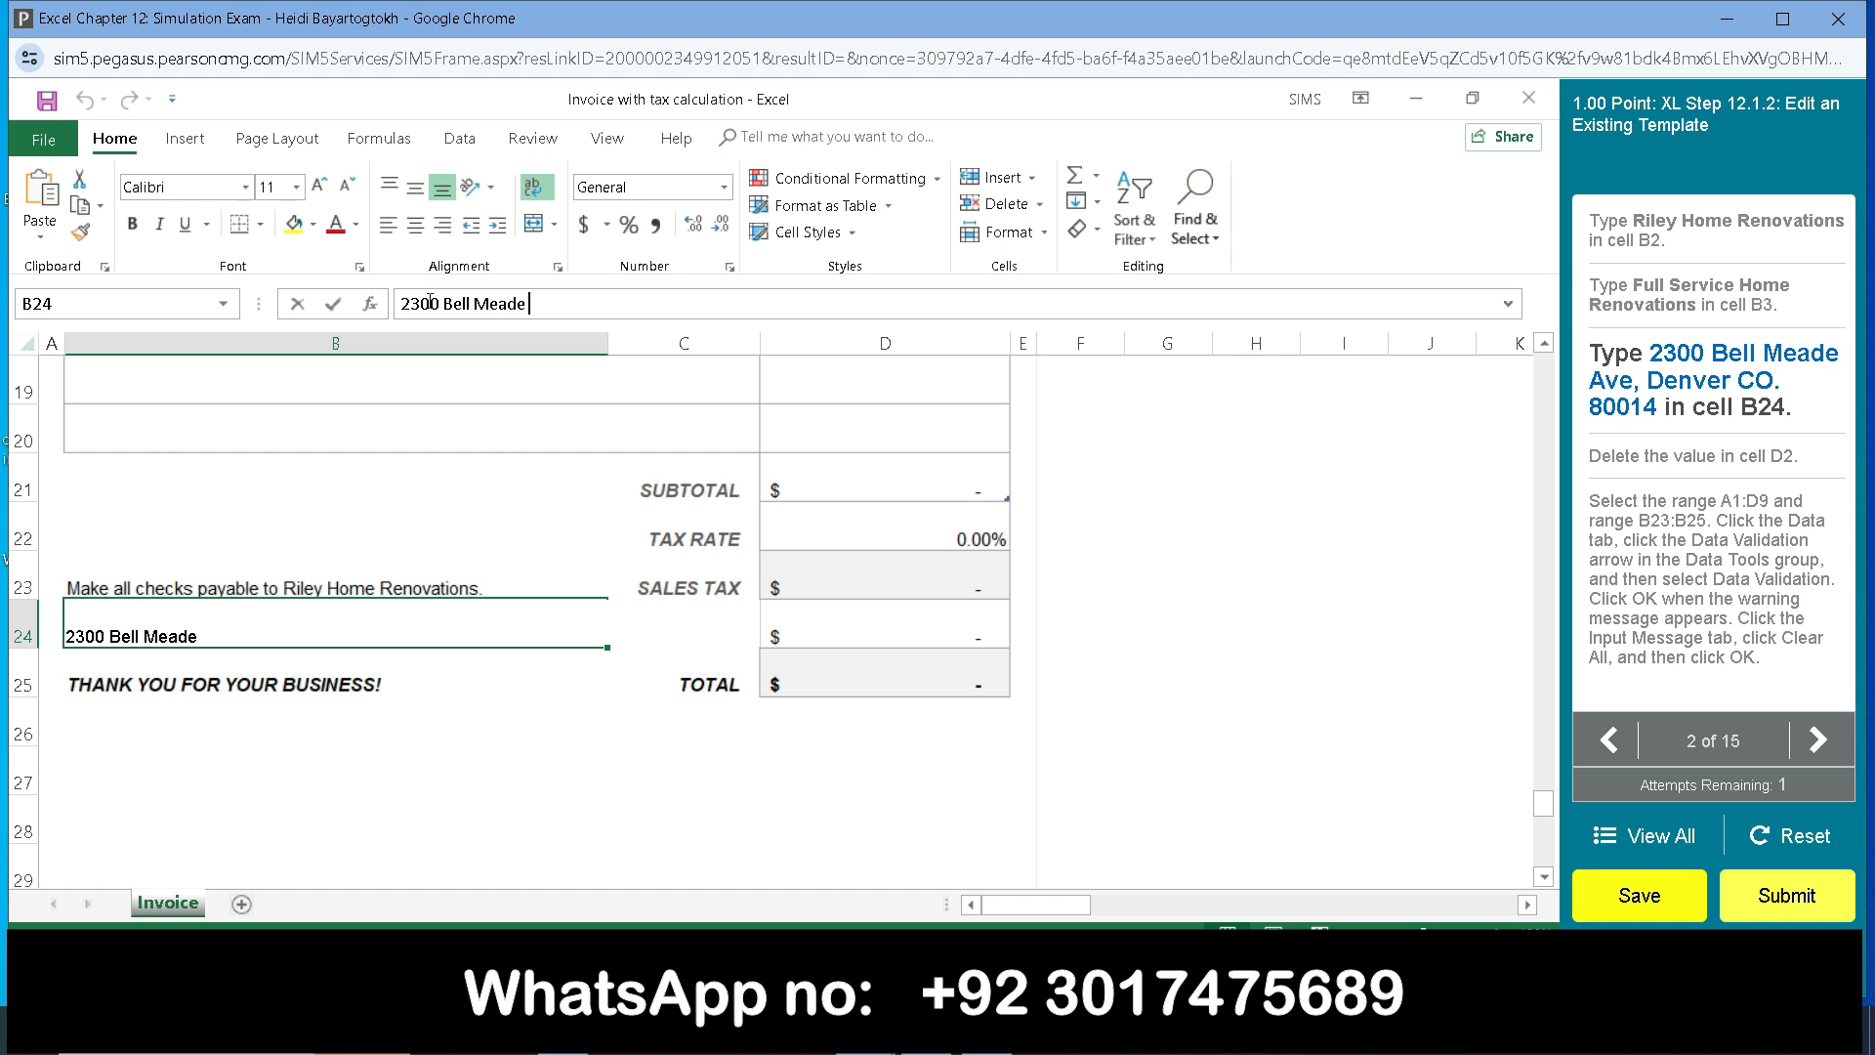
pyautogui.write('Ave, Denver ')
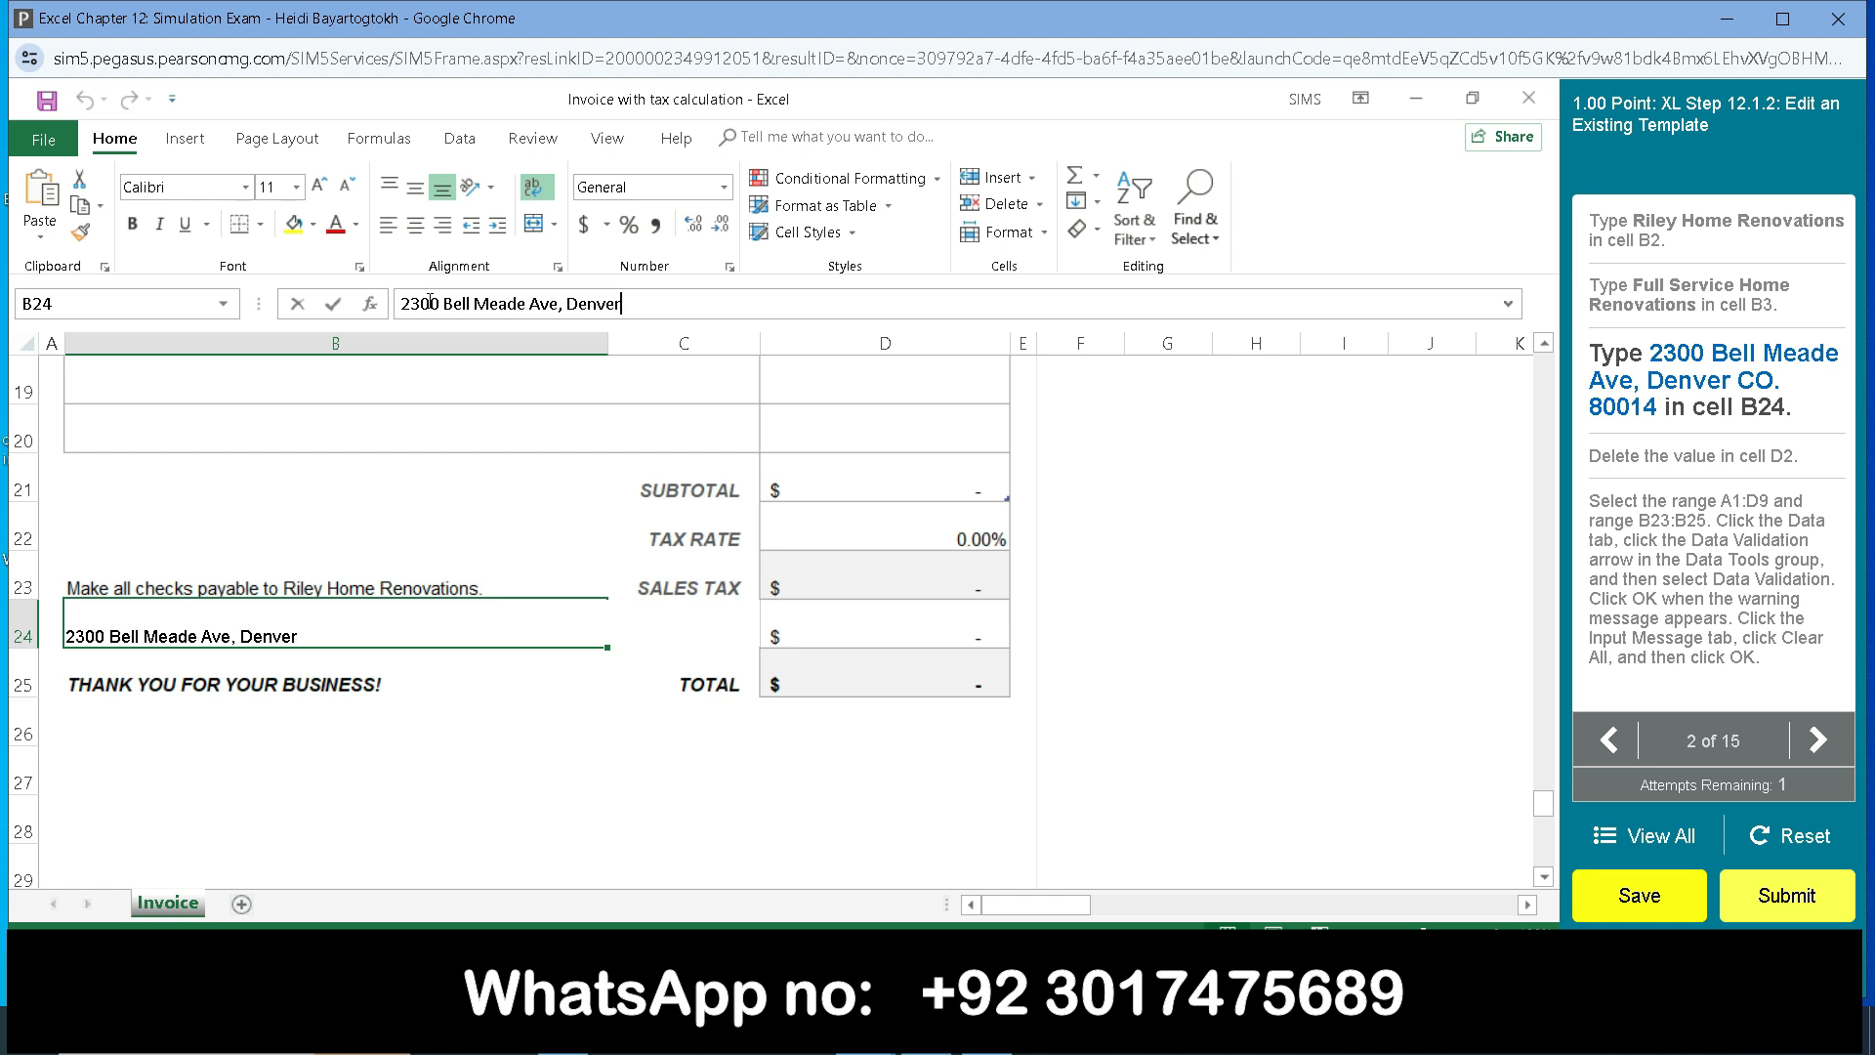
pyautogui.write('CO.80014')
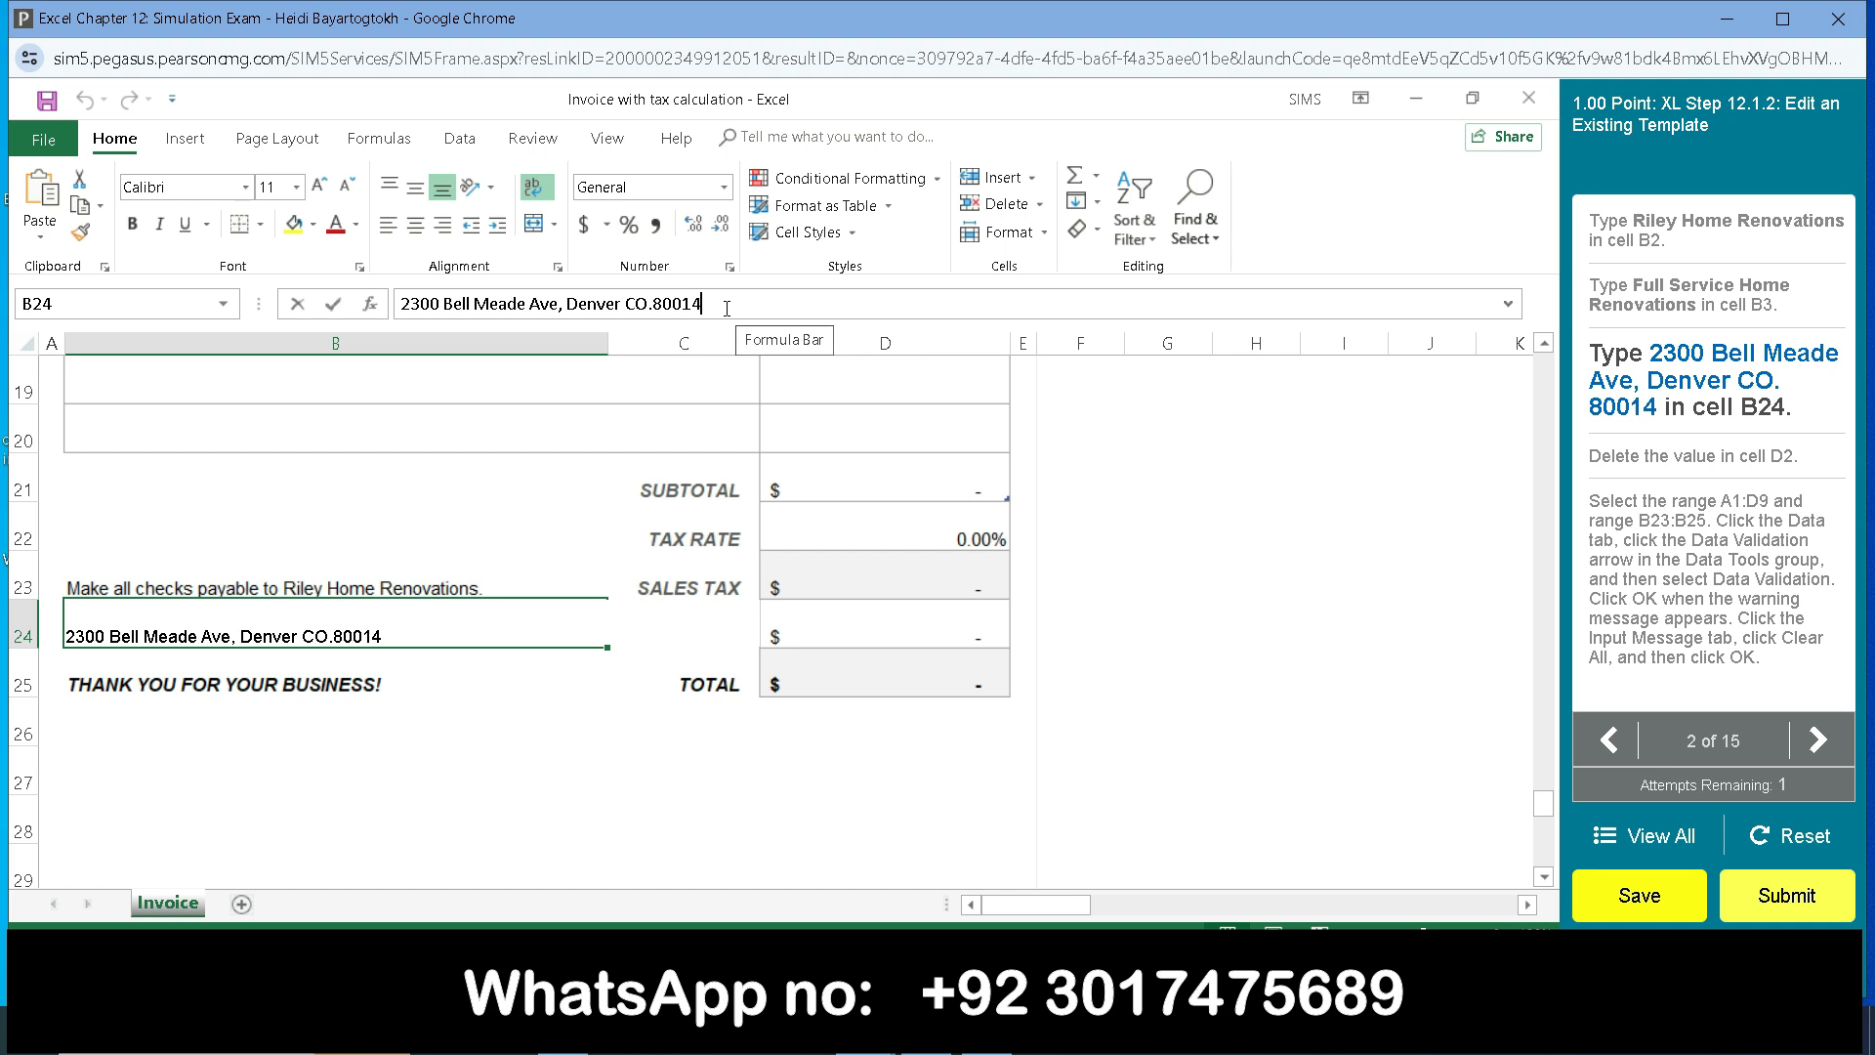
pyautogui.press('Return')
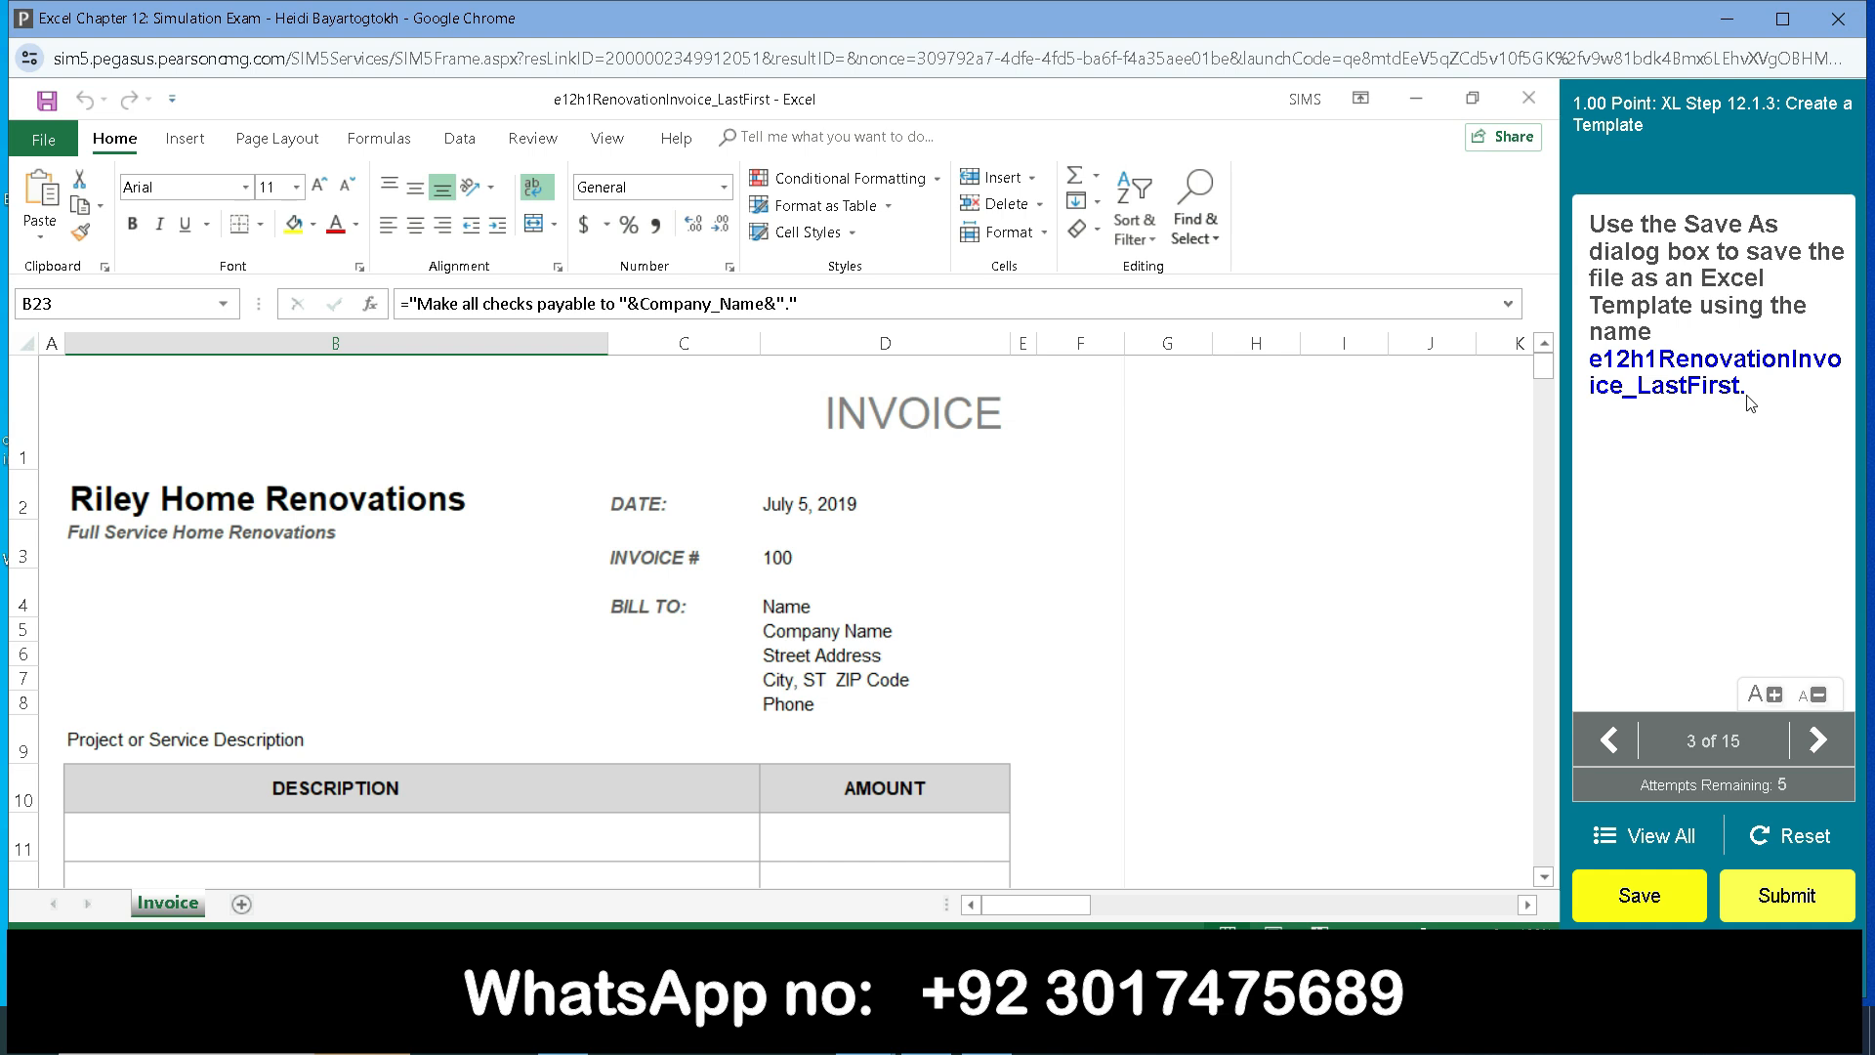
# Enter the file name e12h1RenovationInvoice_LastFirst., copied from the task instructions, for saving a copy of the invoice in Documents.
pyautogui.moveTo(1749, 402); pyautogui.dragTo(1590, 363)
pyautogui.hotkey('ctrl', 'c')
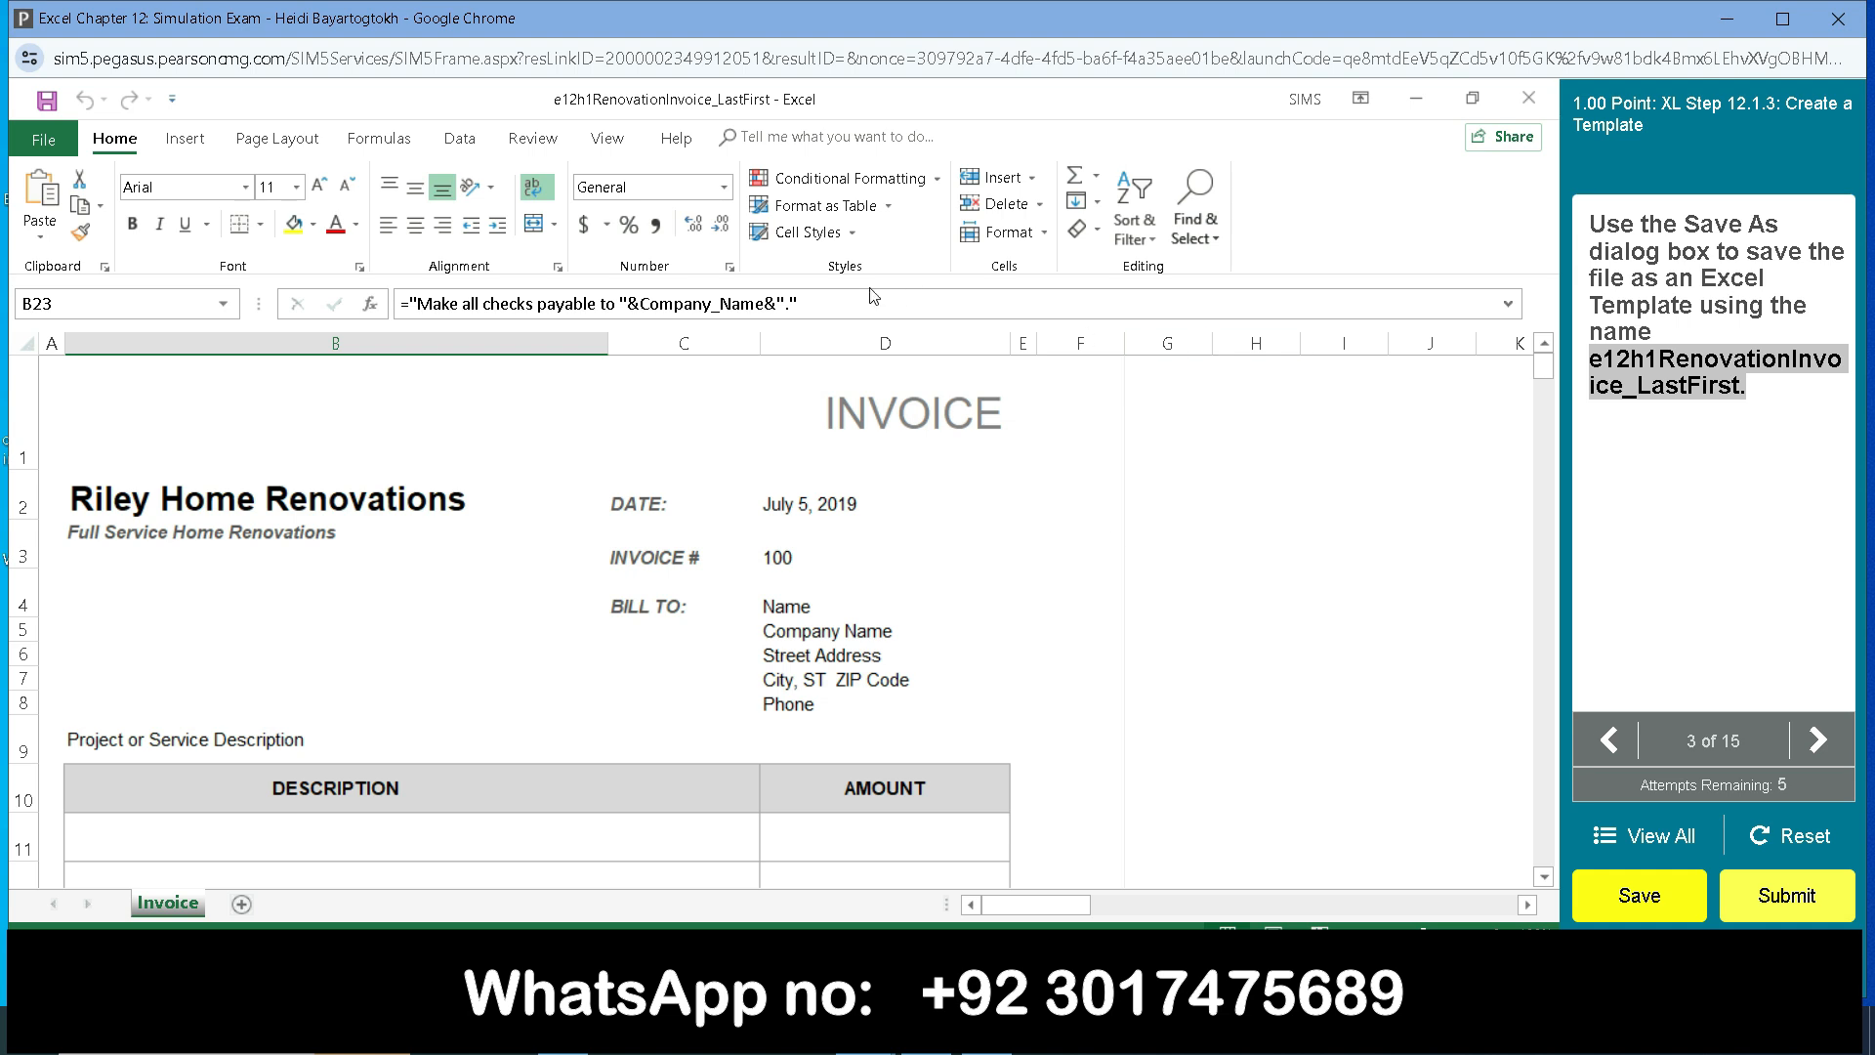
pyautogui.click(37, 137)
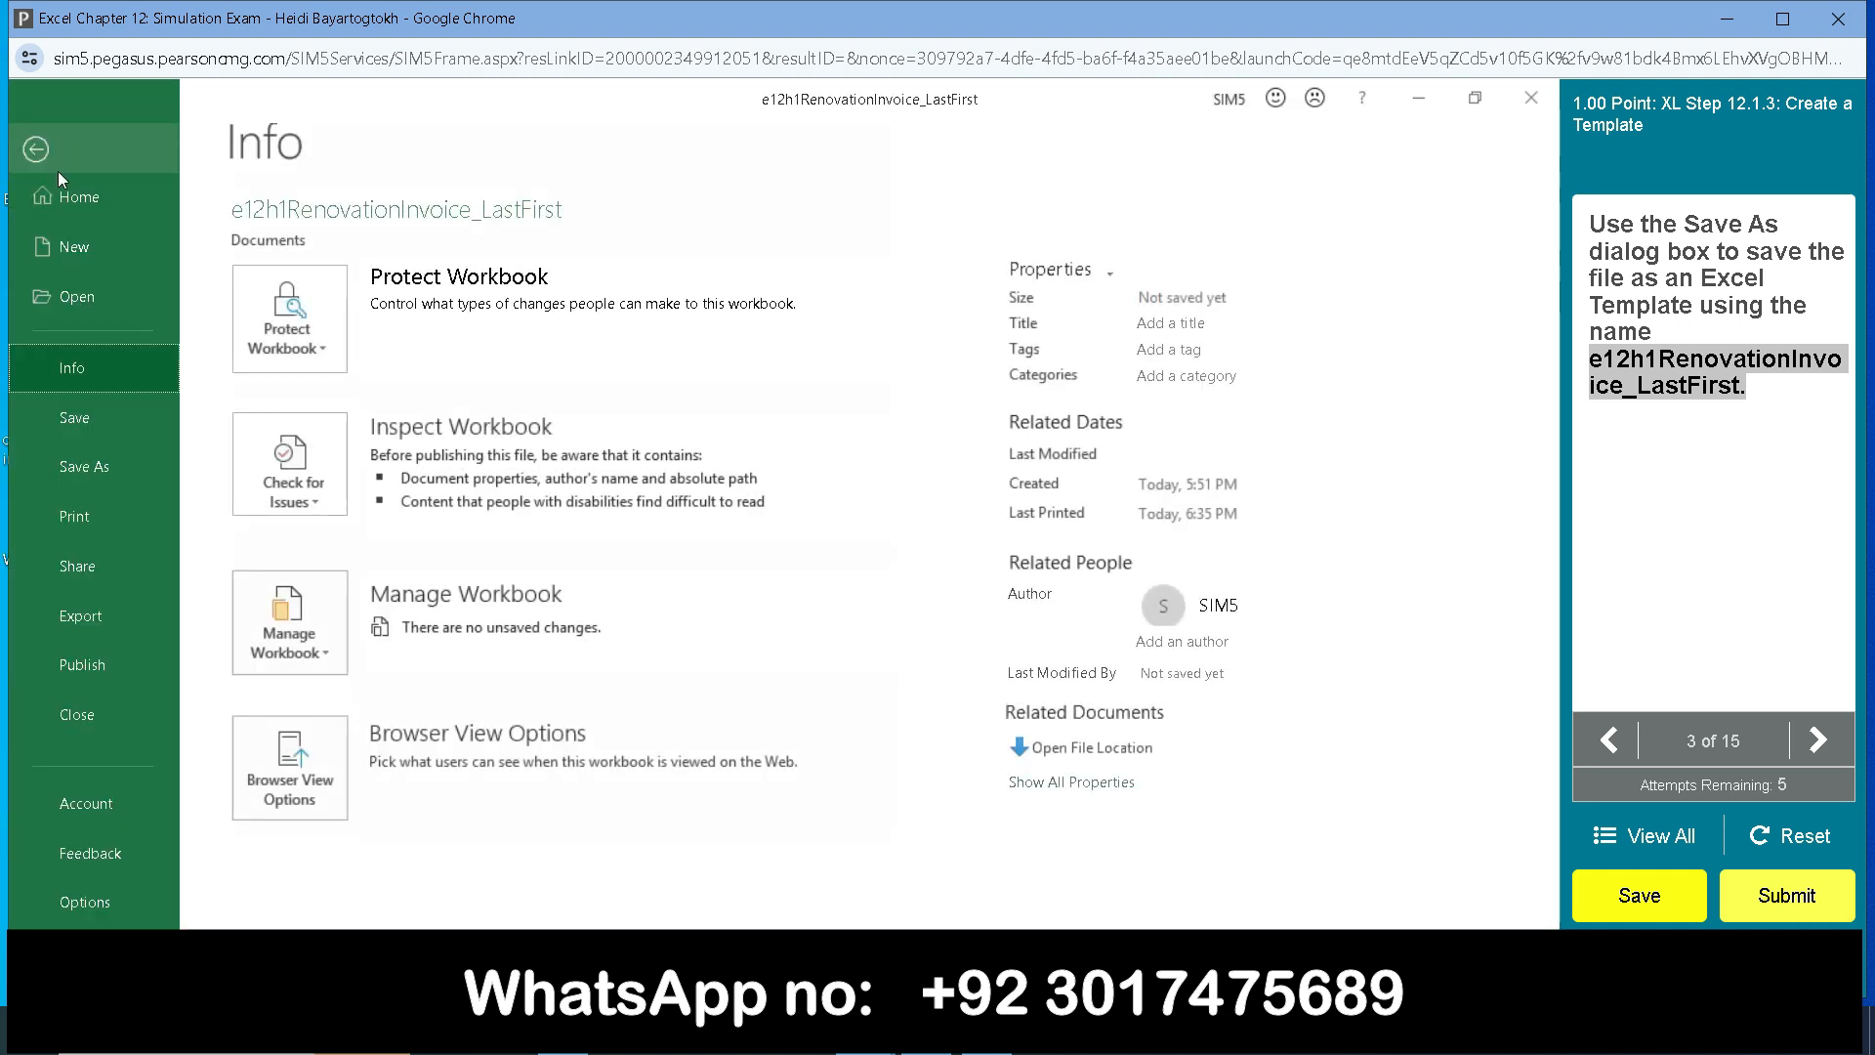
pyautogui.click(60, 465)
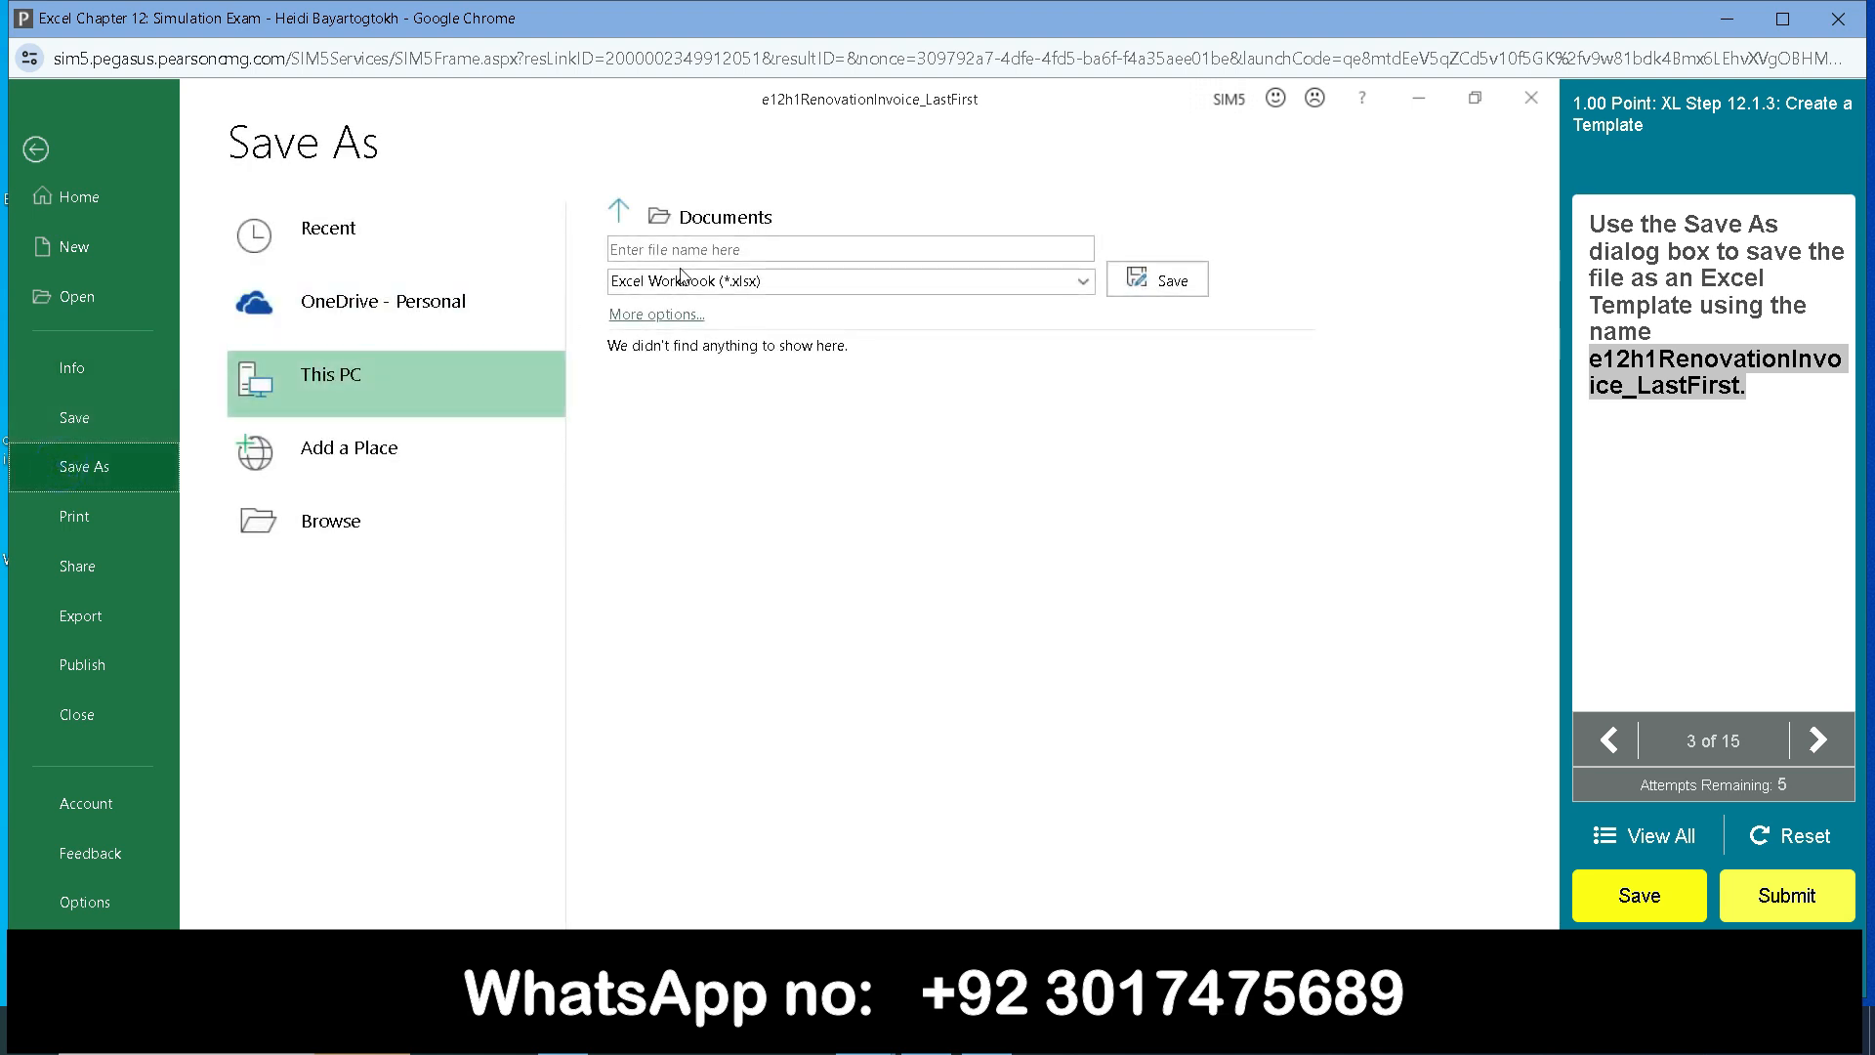
pyautogui.click(617, 249)
pyautogui.hotkey('ctrl', 'v')
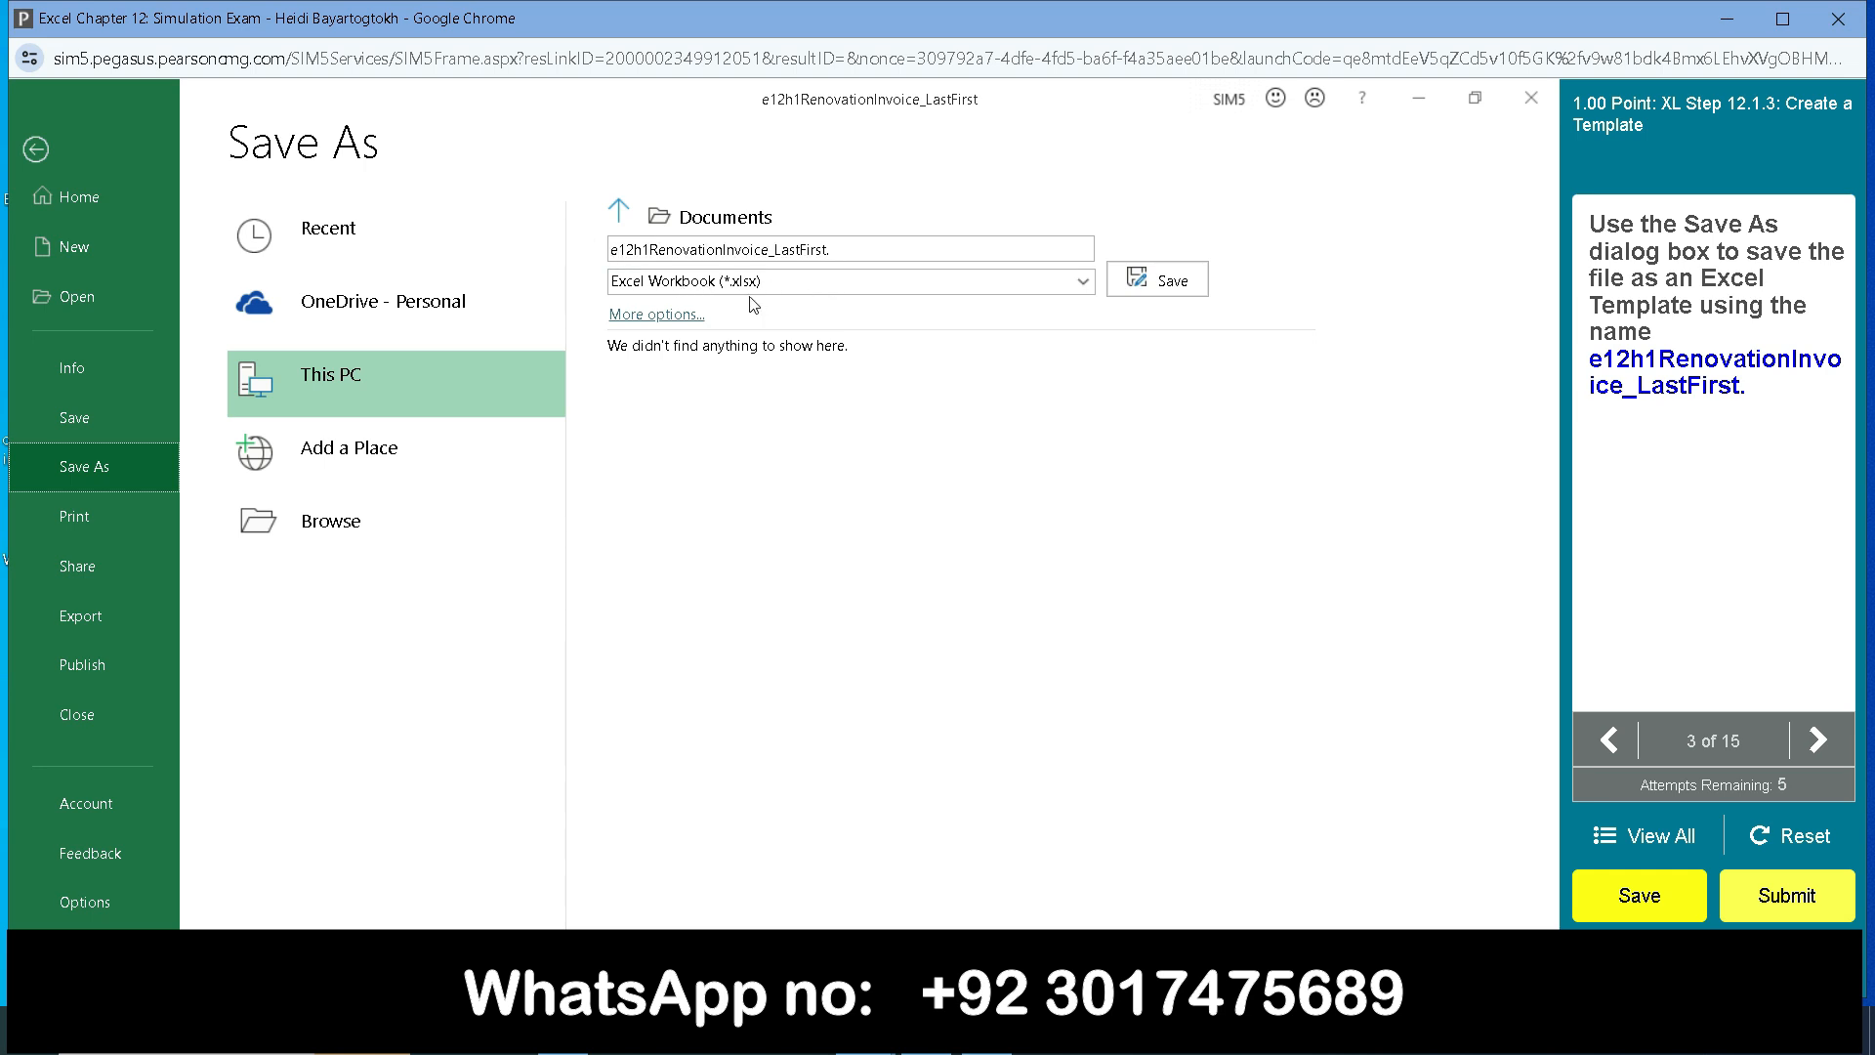
# Try to save the invoice as an Excel Template (*.xltx), retrying with the trailing period removed from the file name.
pyautogui.click(1078, 282)
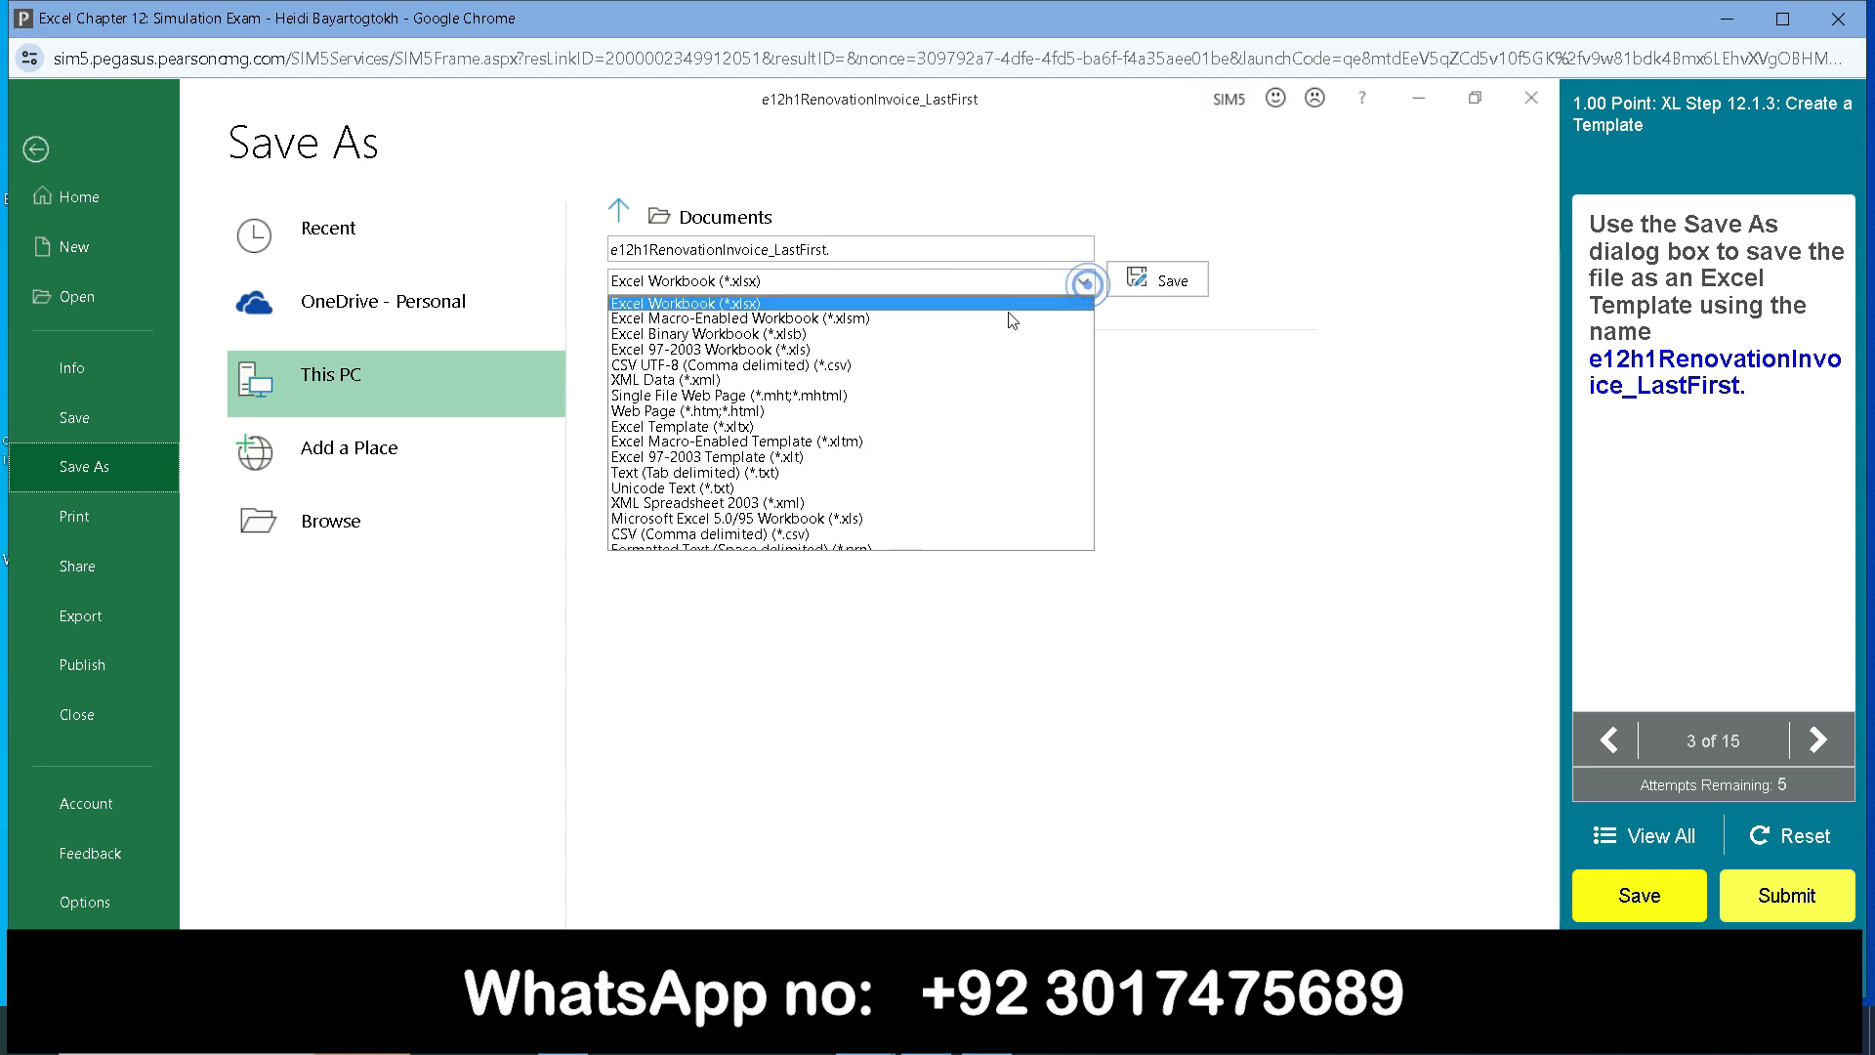
pyautogui.click(795, 431)
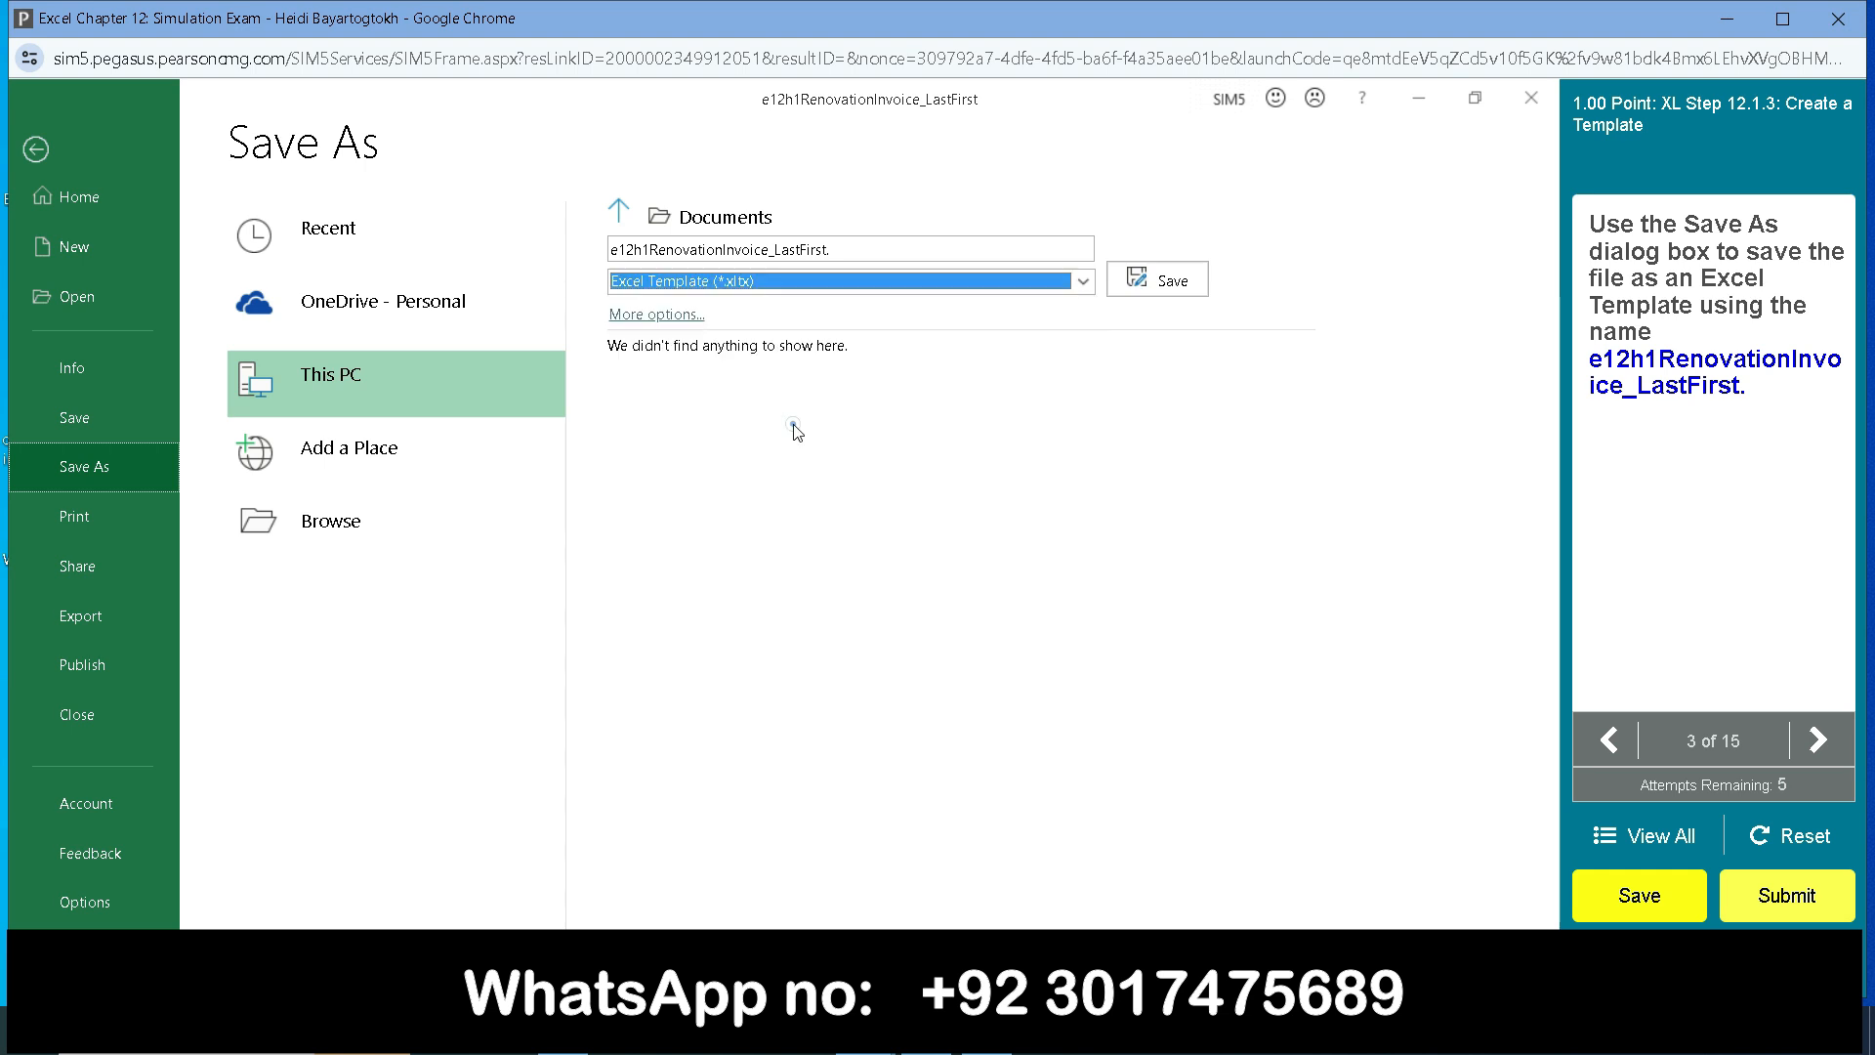
pyautogui.click(1162, 283)
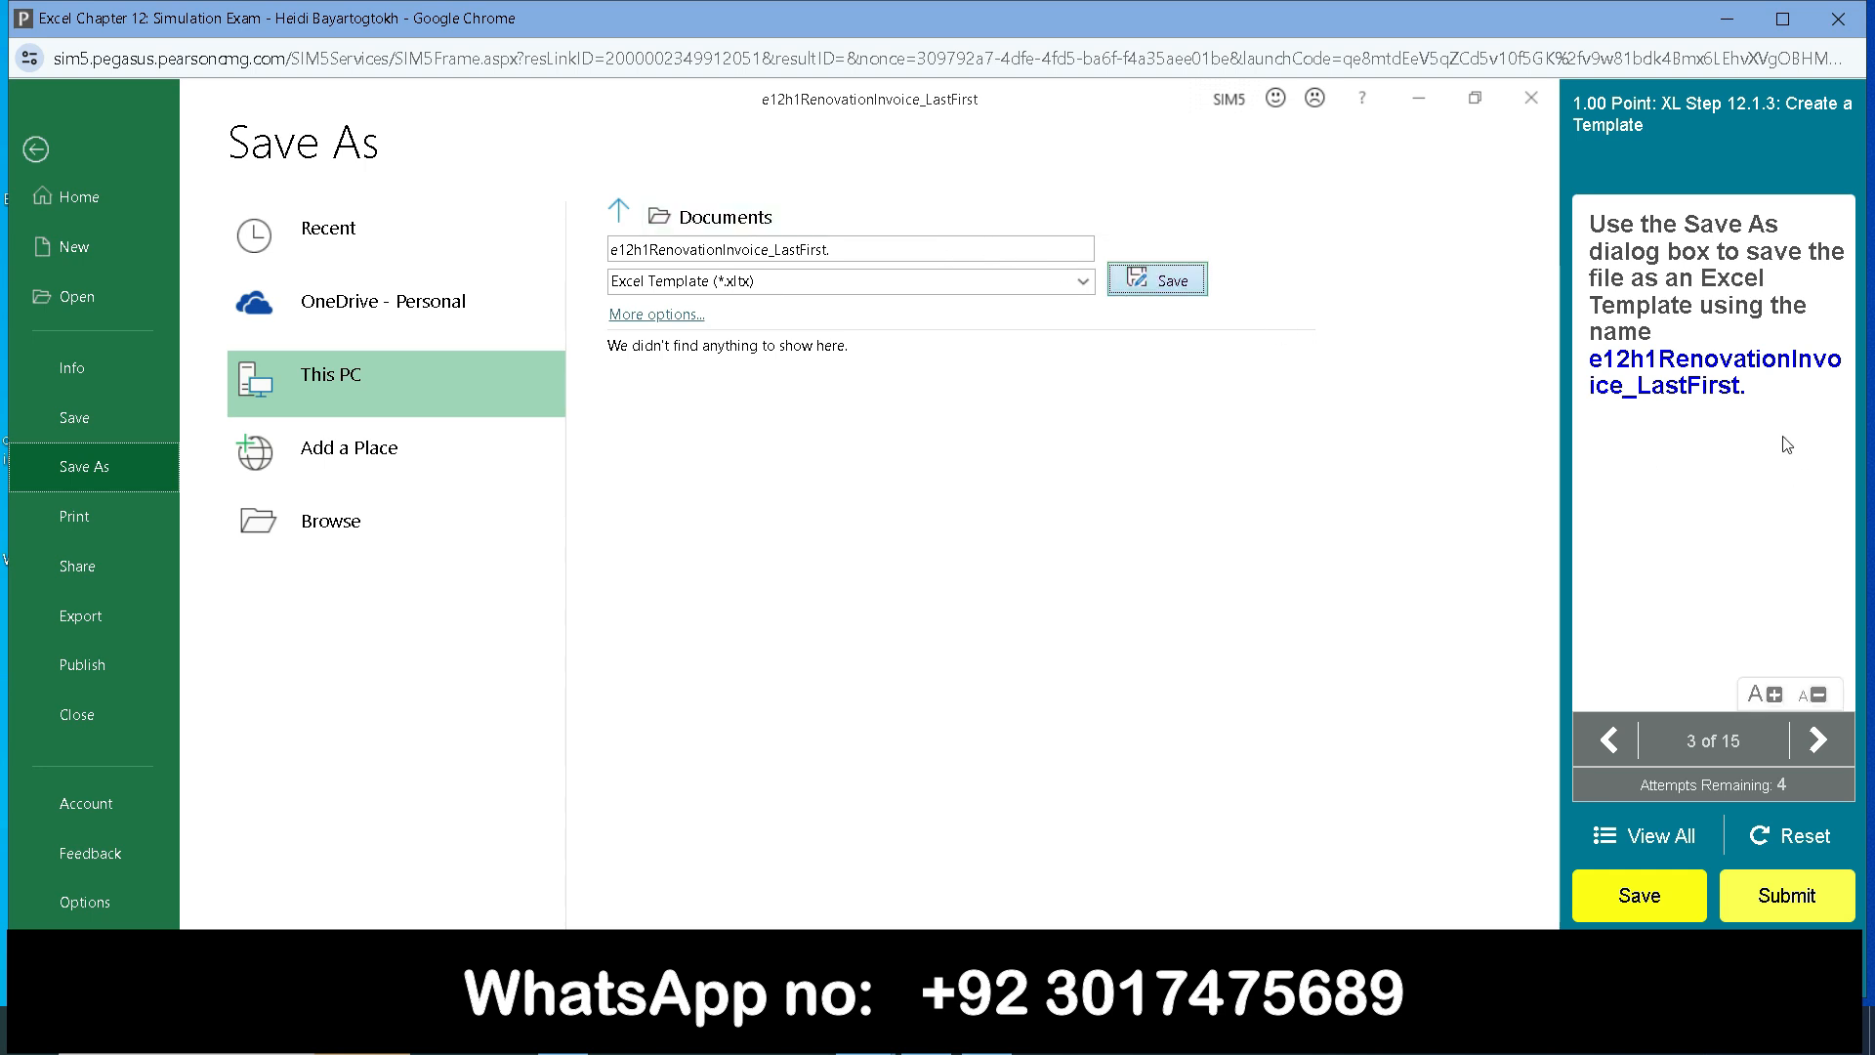
pyautogui.click(860, 256)
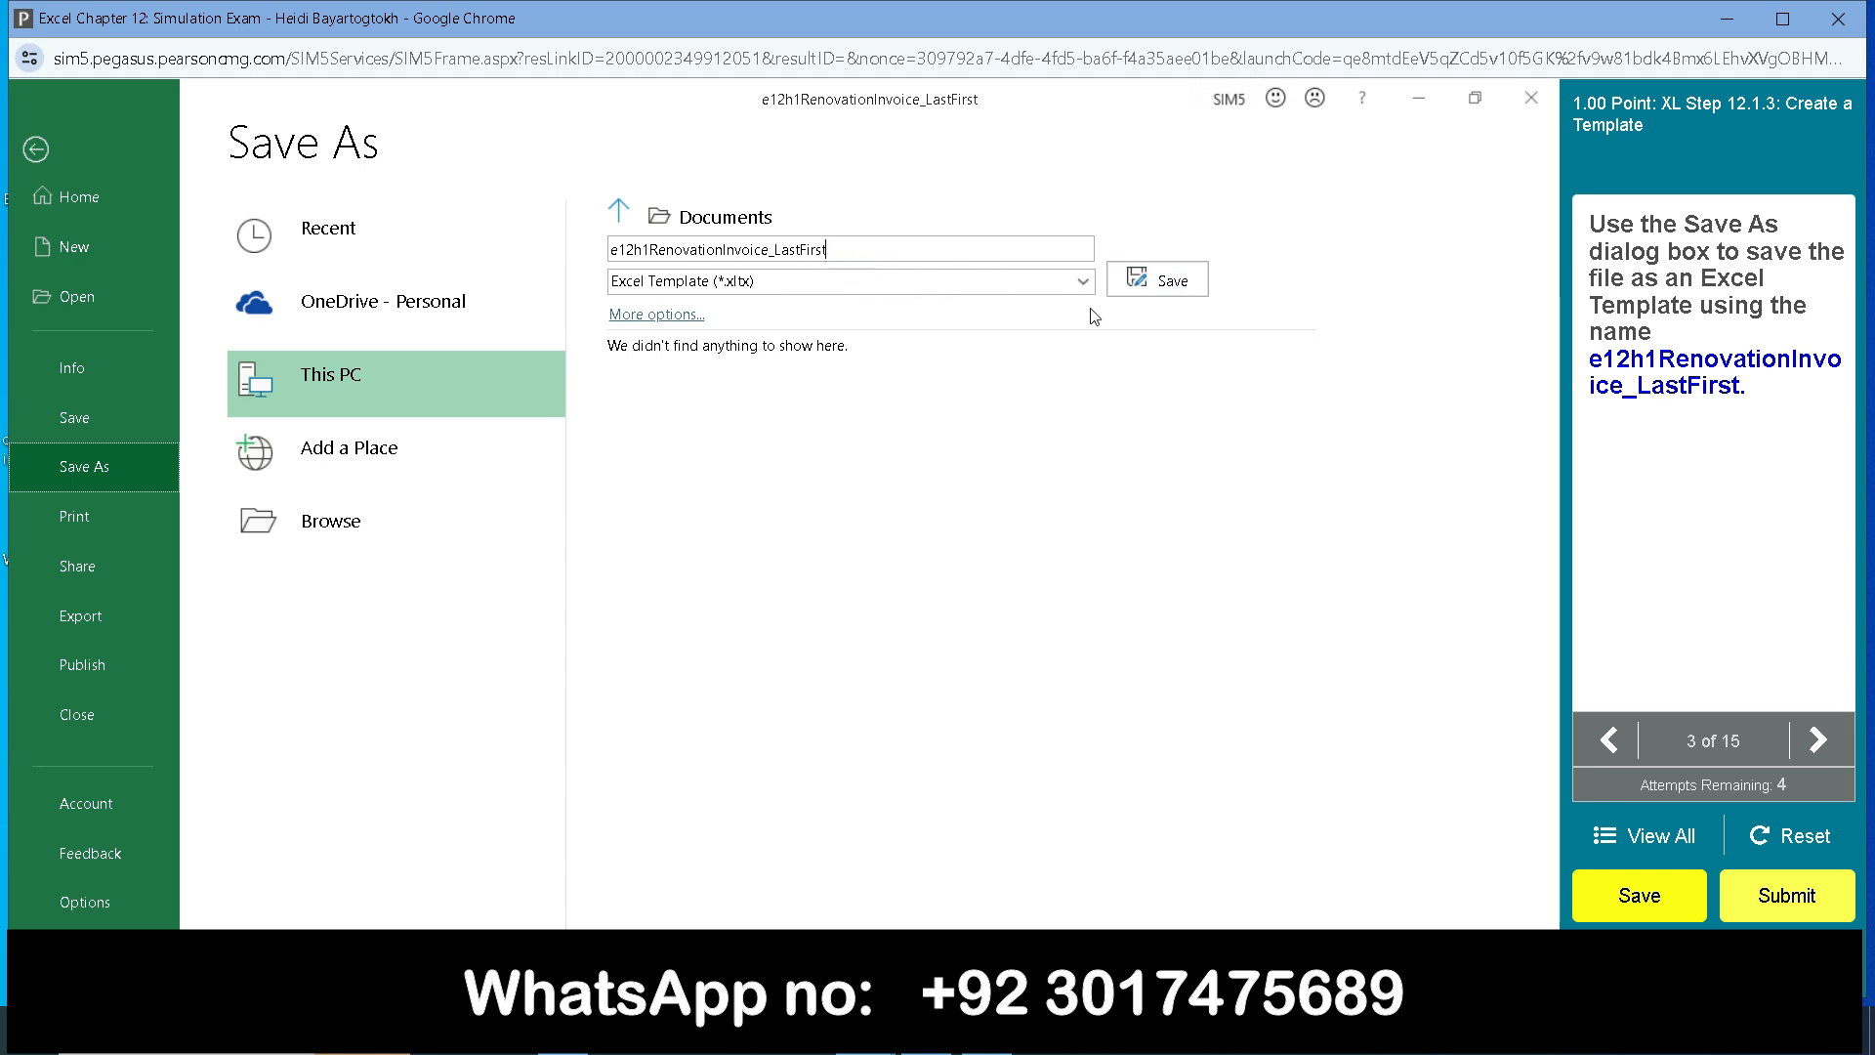
pyautogui.click(1171, 288)
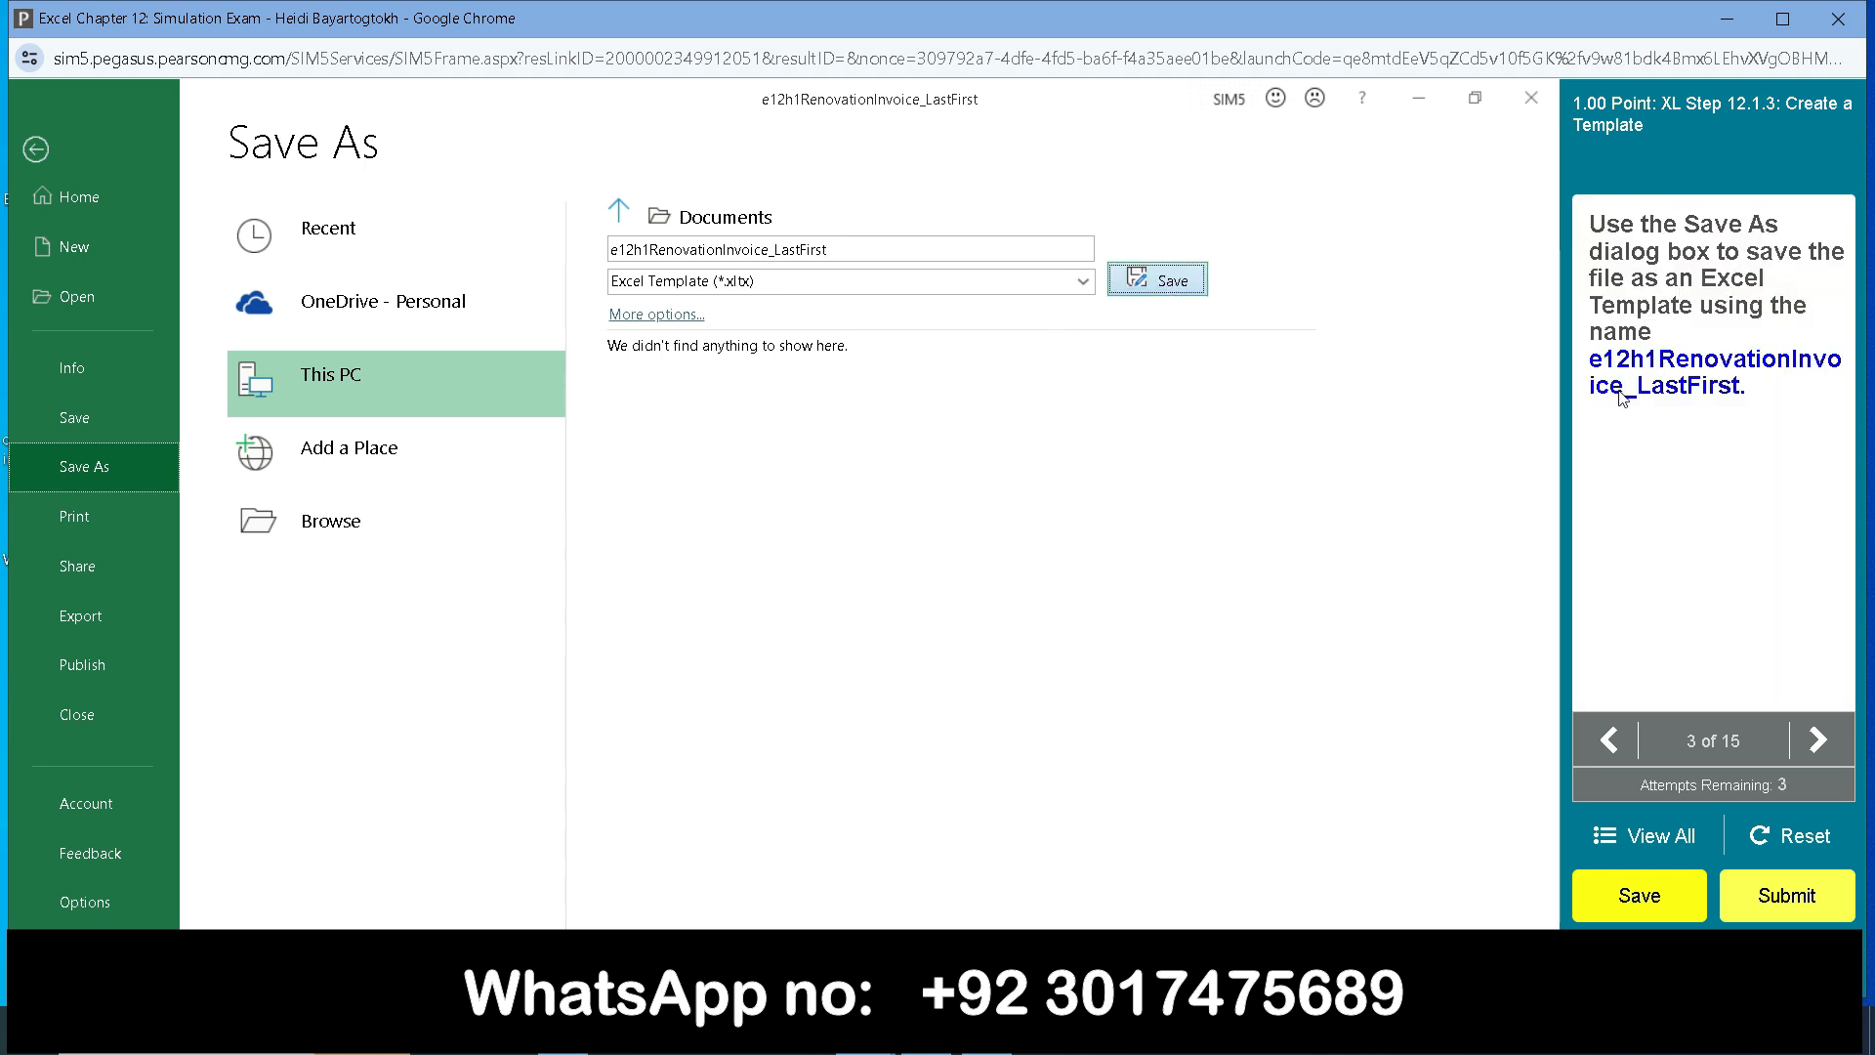
# Copy the full Save As task instruction and switch to the cs 385 tEST 10 Quizlet page in the other Chrome window.
pyautogui.moveTo(1749, 394); pyautogui.dragTo(1598, 224)
pyautogui.hotkey('ctrl', 'c')
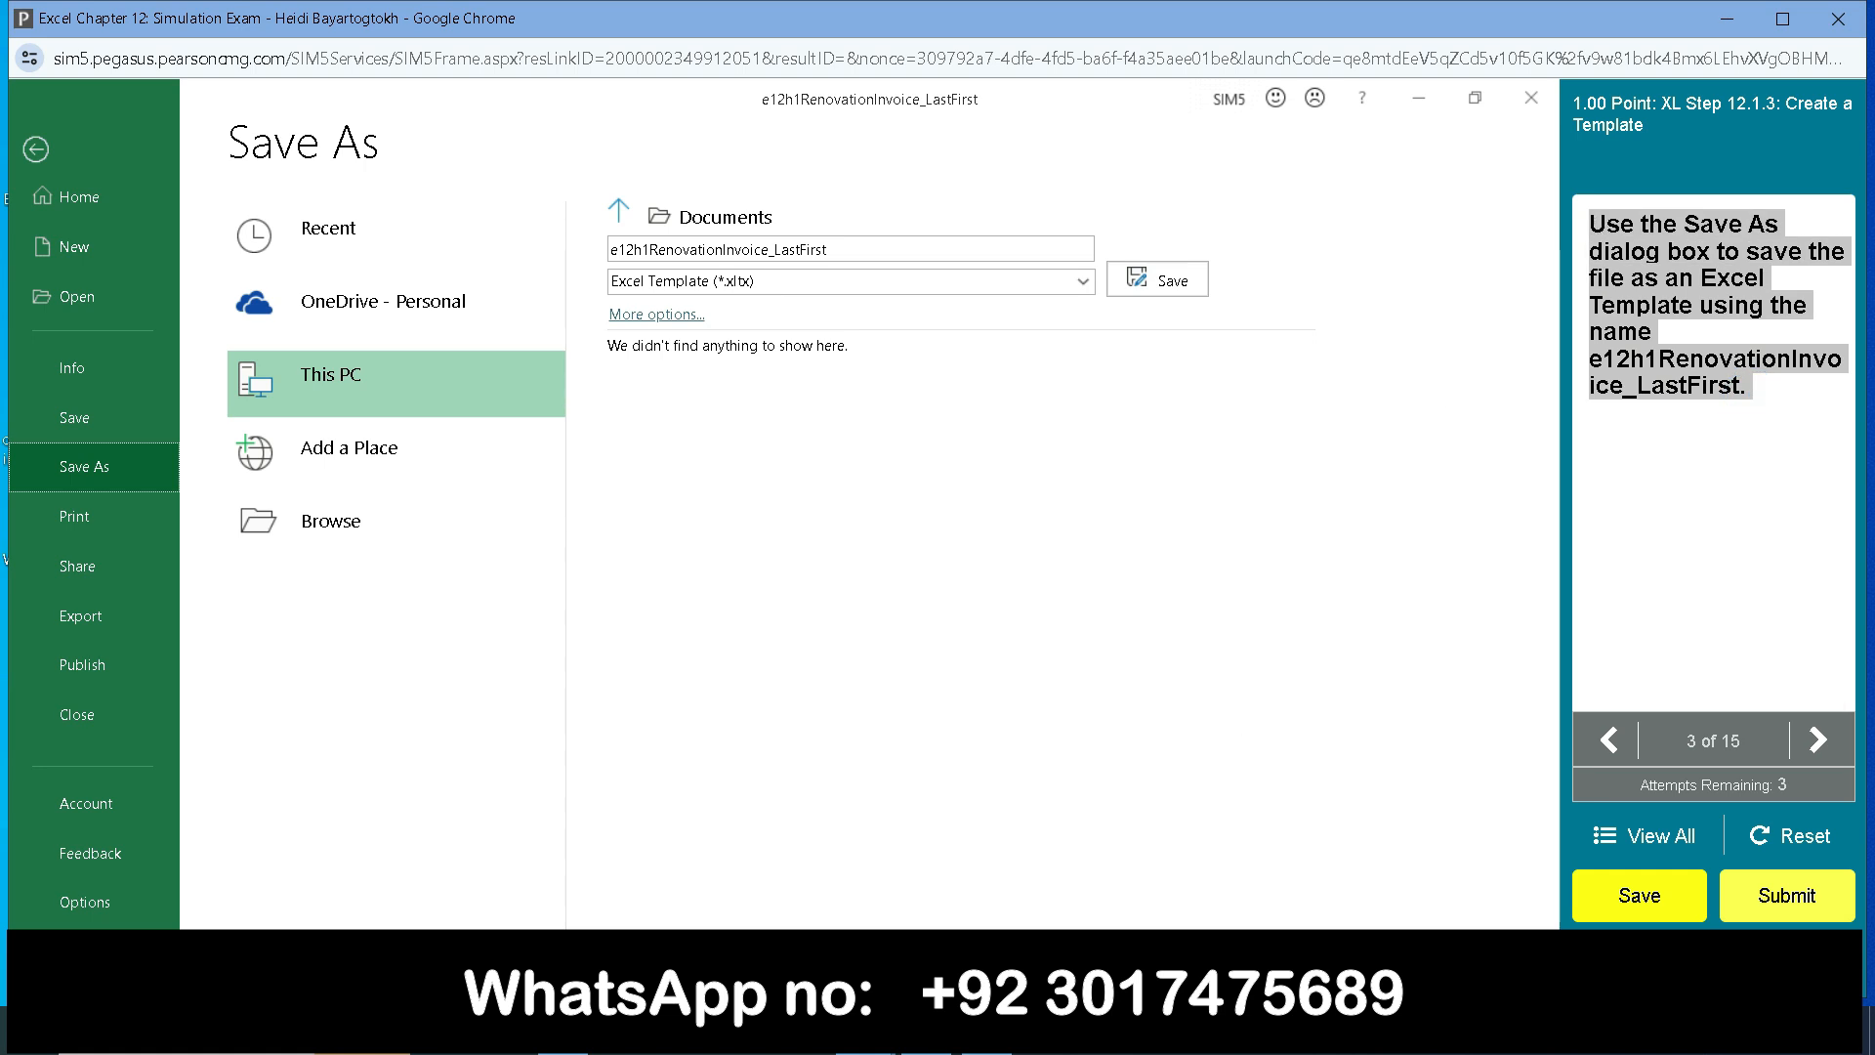
pyautogui.moveTo(926, 1047)
pyautogui.moveTo(865, 1041)
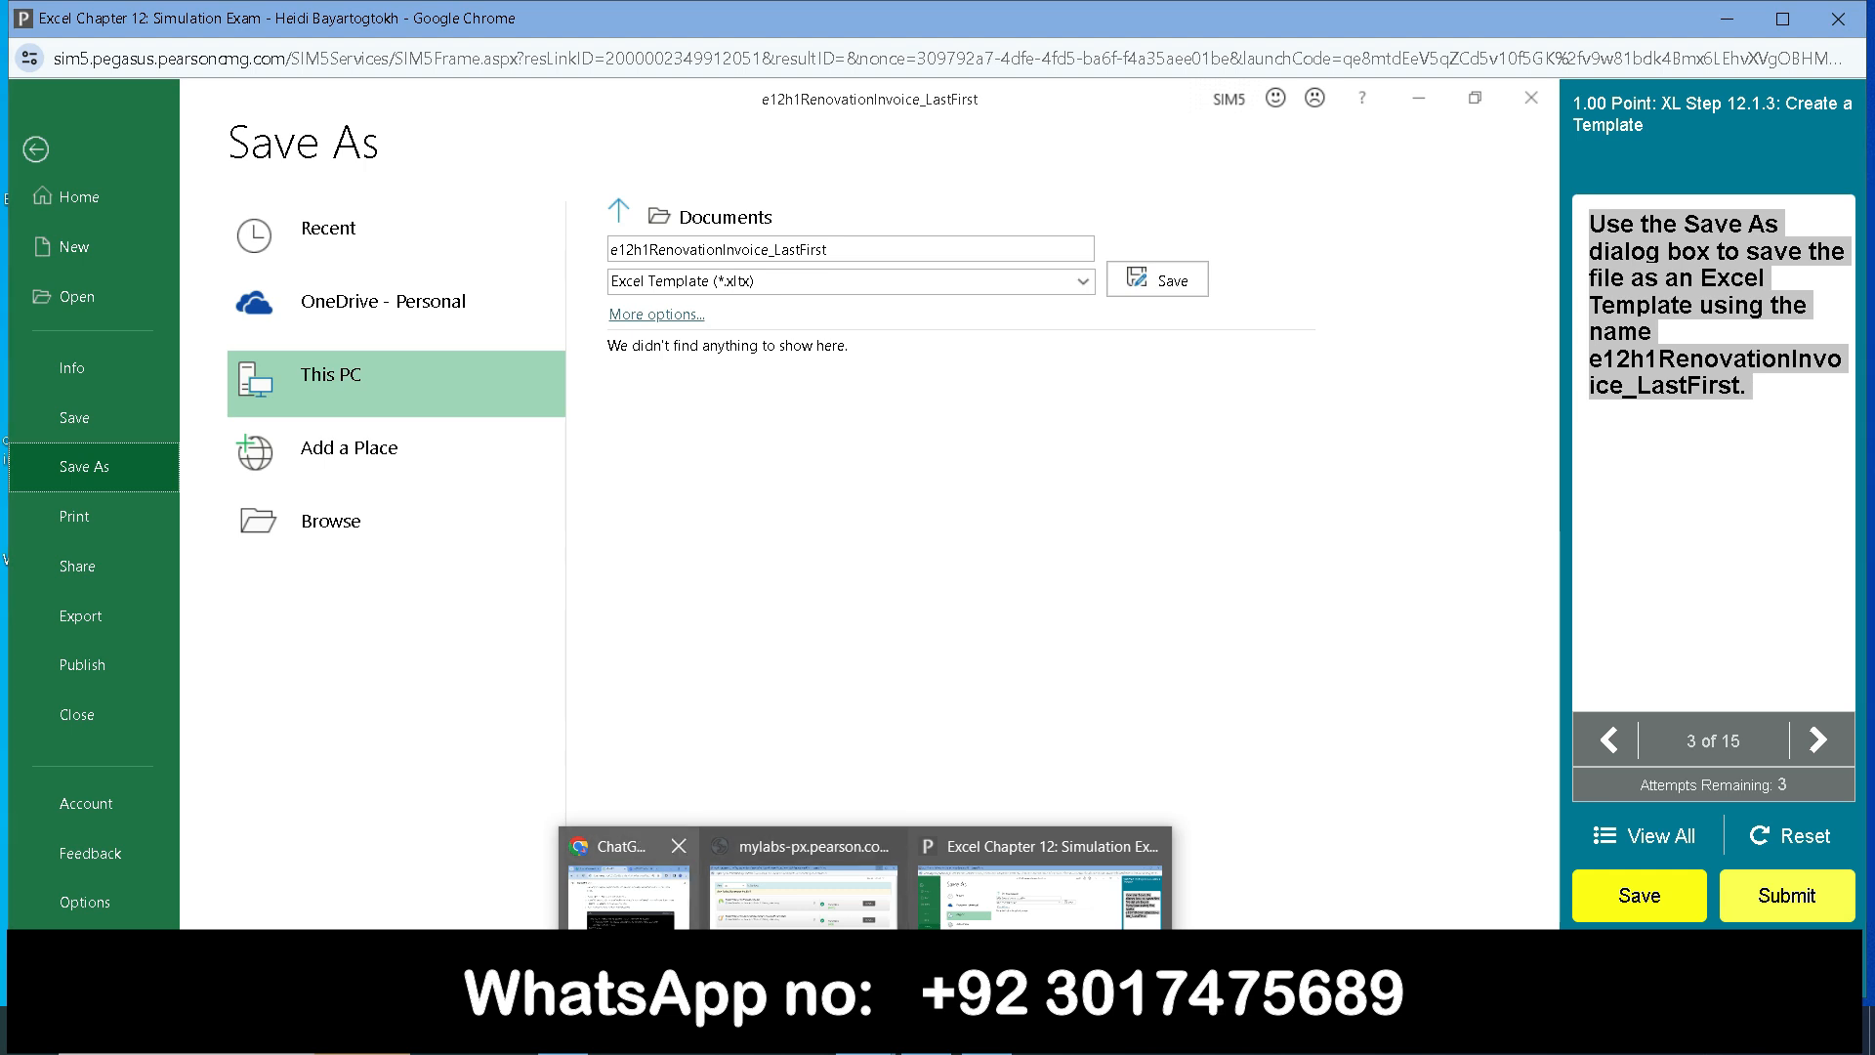
pyautogui.click(628, 883)
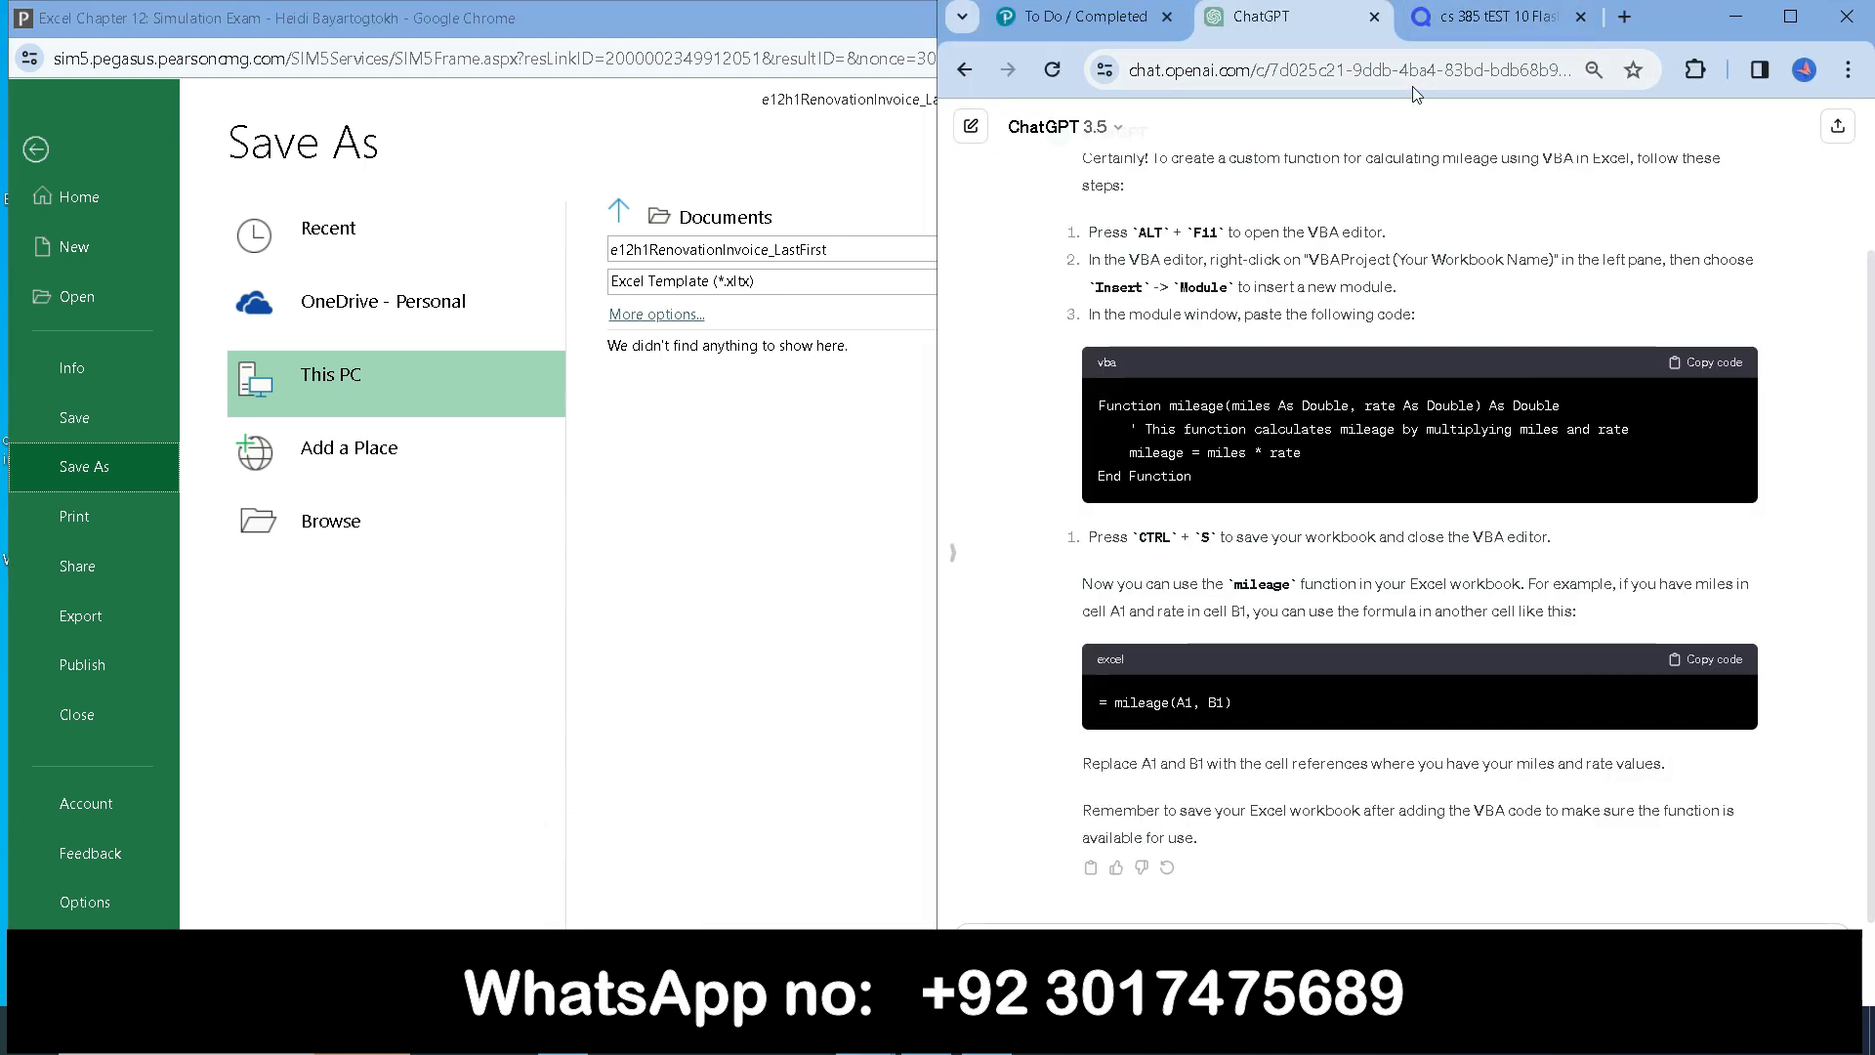
pyautogui.click(1790, 16)
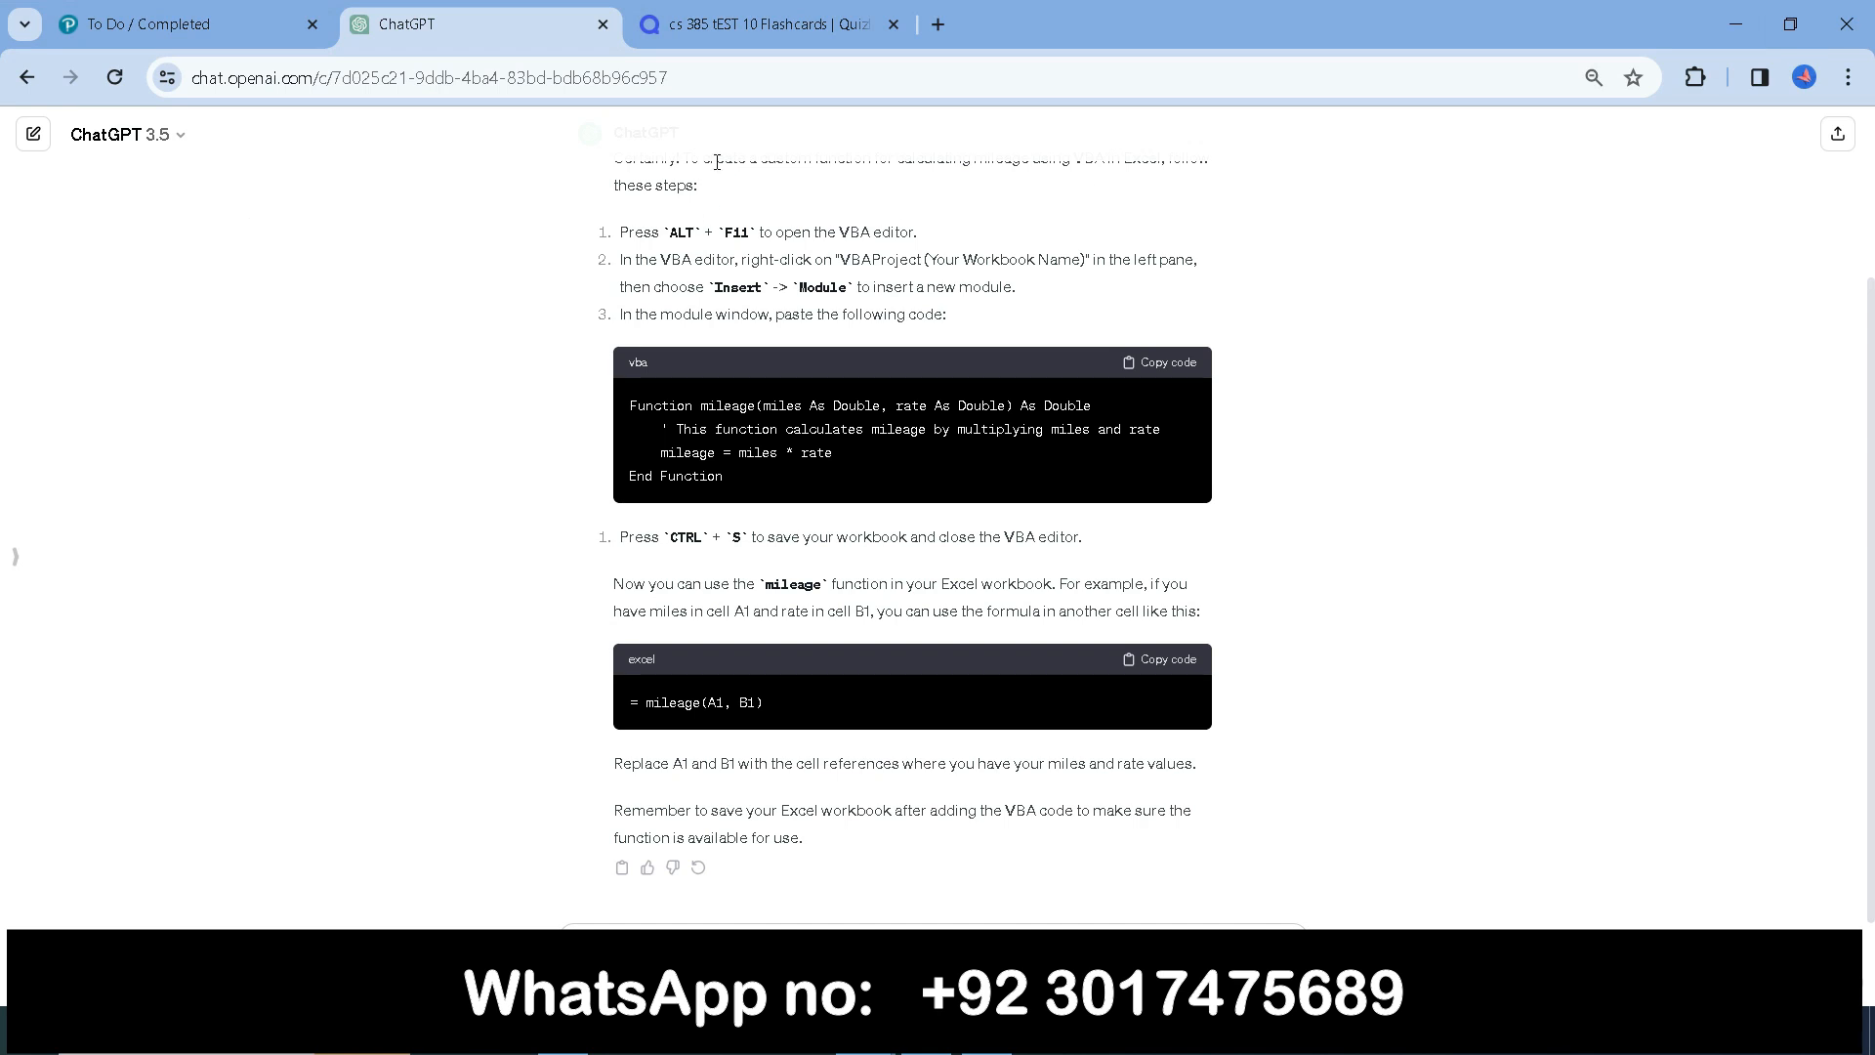
pyautogui.click(724, 32)
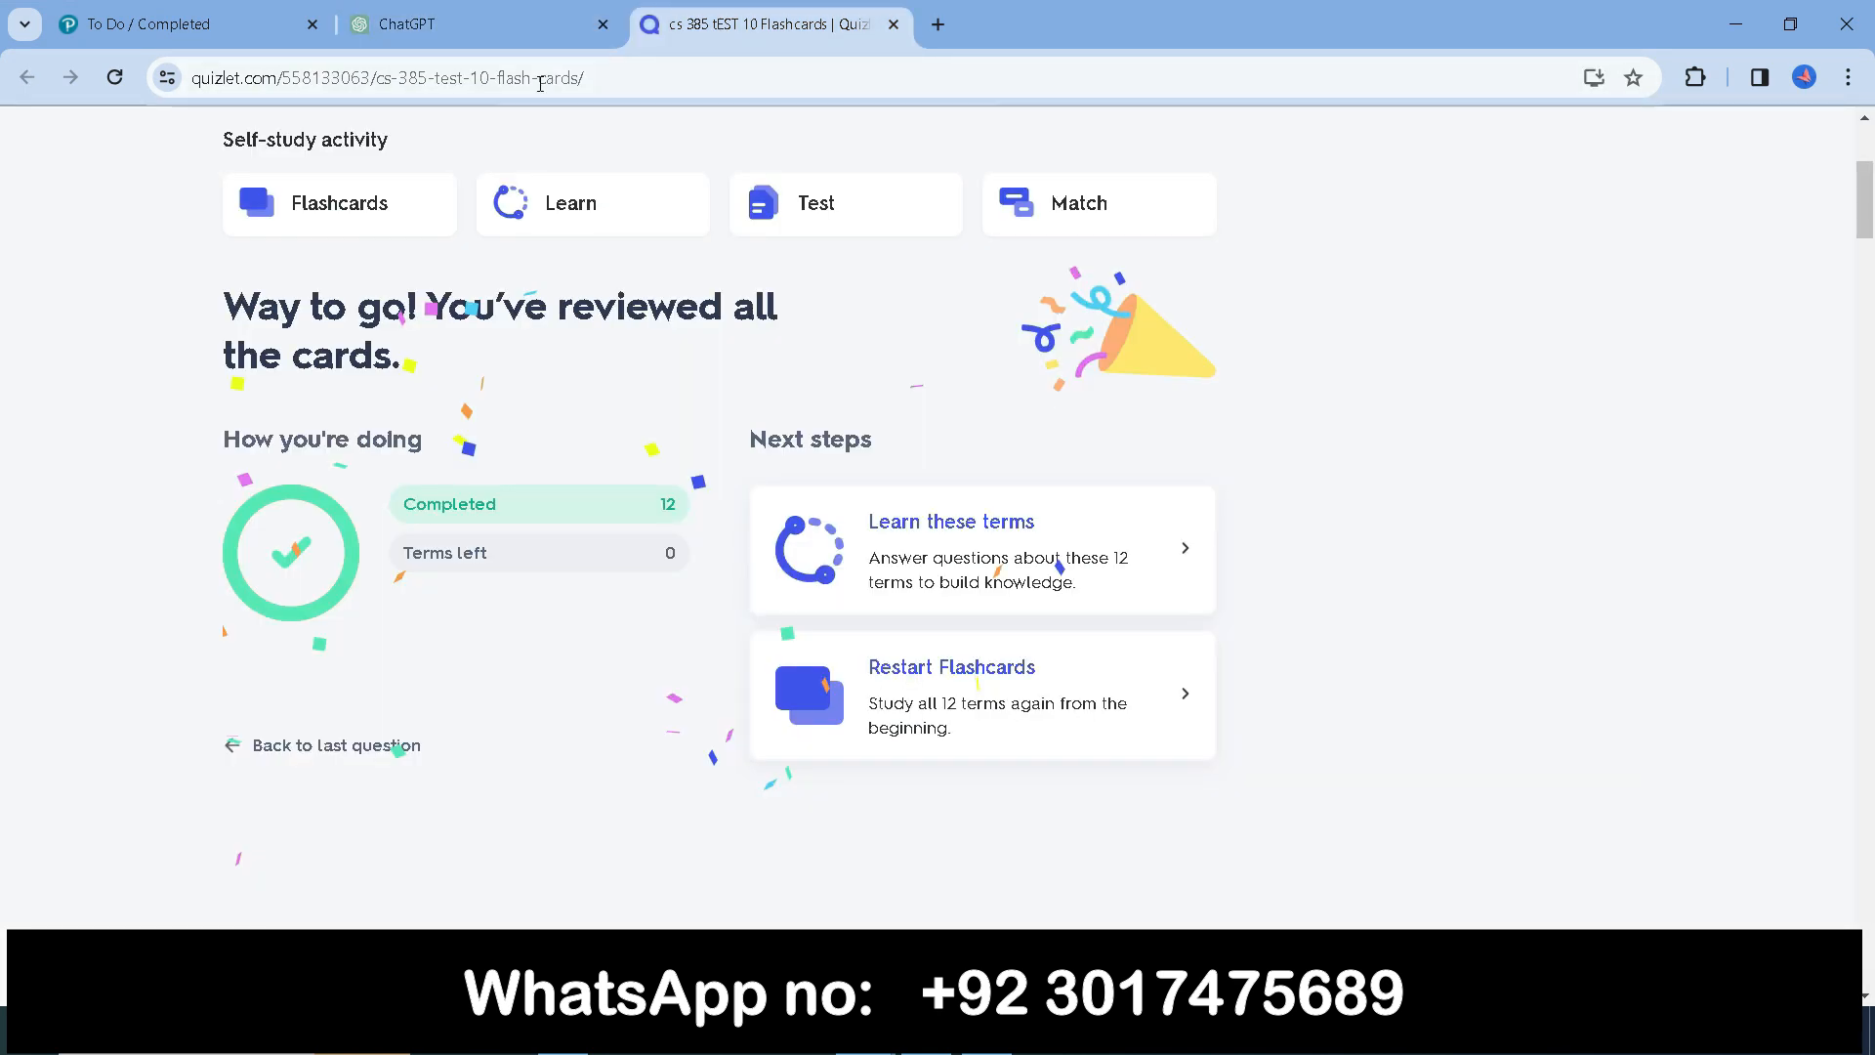
pyautogui.scroll(4, 585, 256)
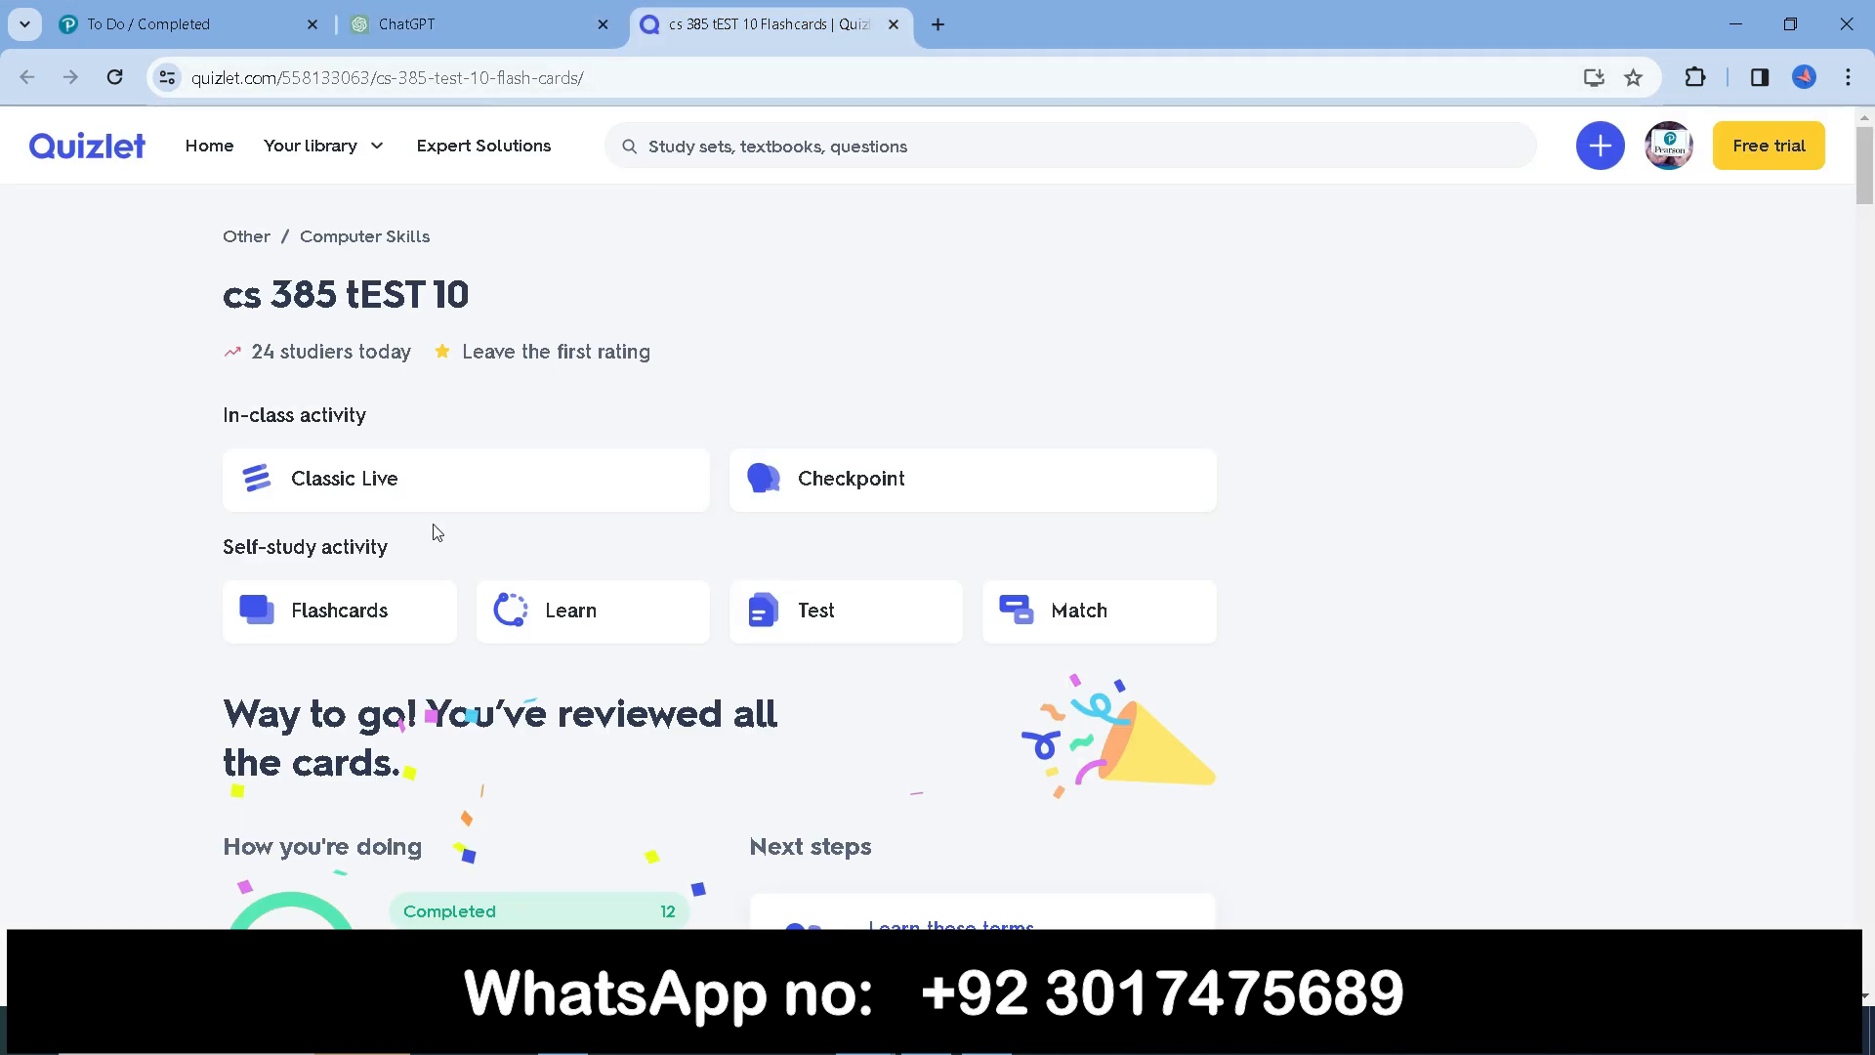
# Try to search Quizlet for the copied instruction about saving the file as an Excel Template.
pyautogui.click(900, 148)
pyautogui.hotkey('ctrl', 'v')
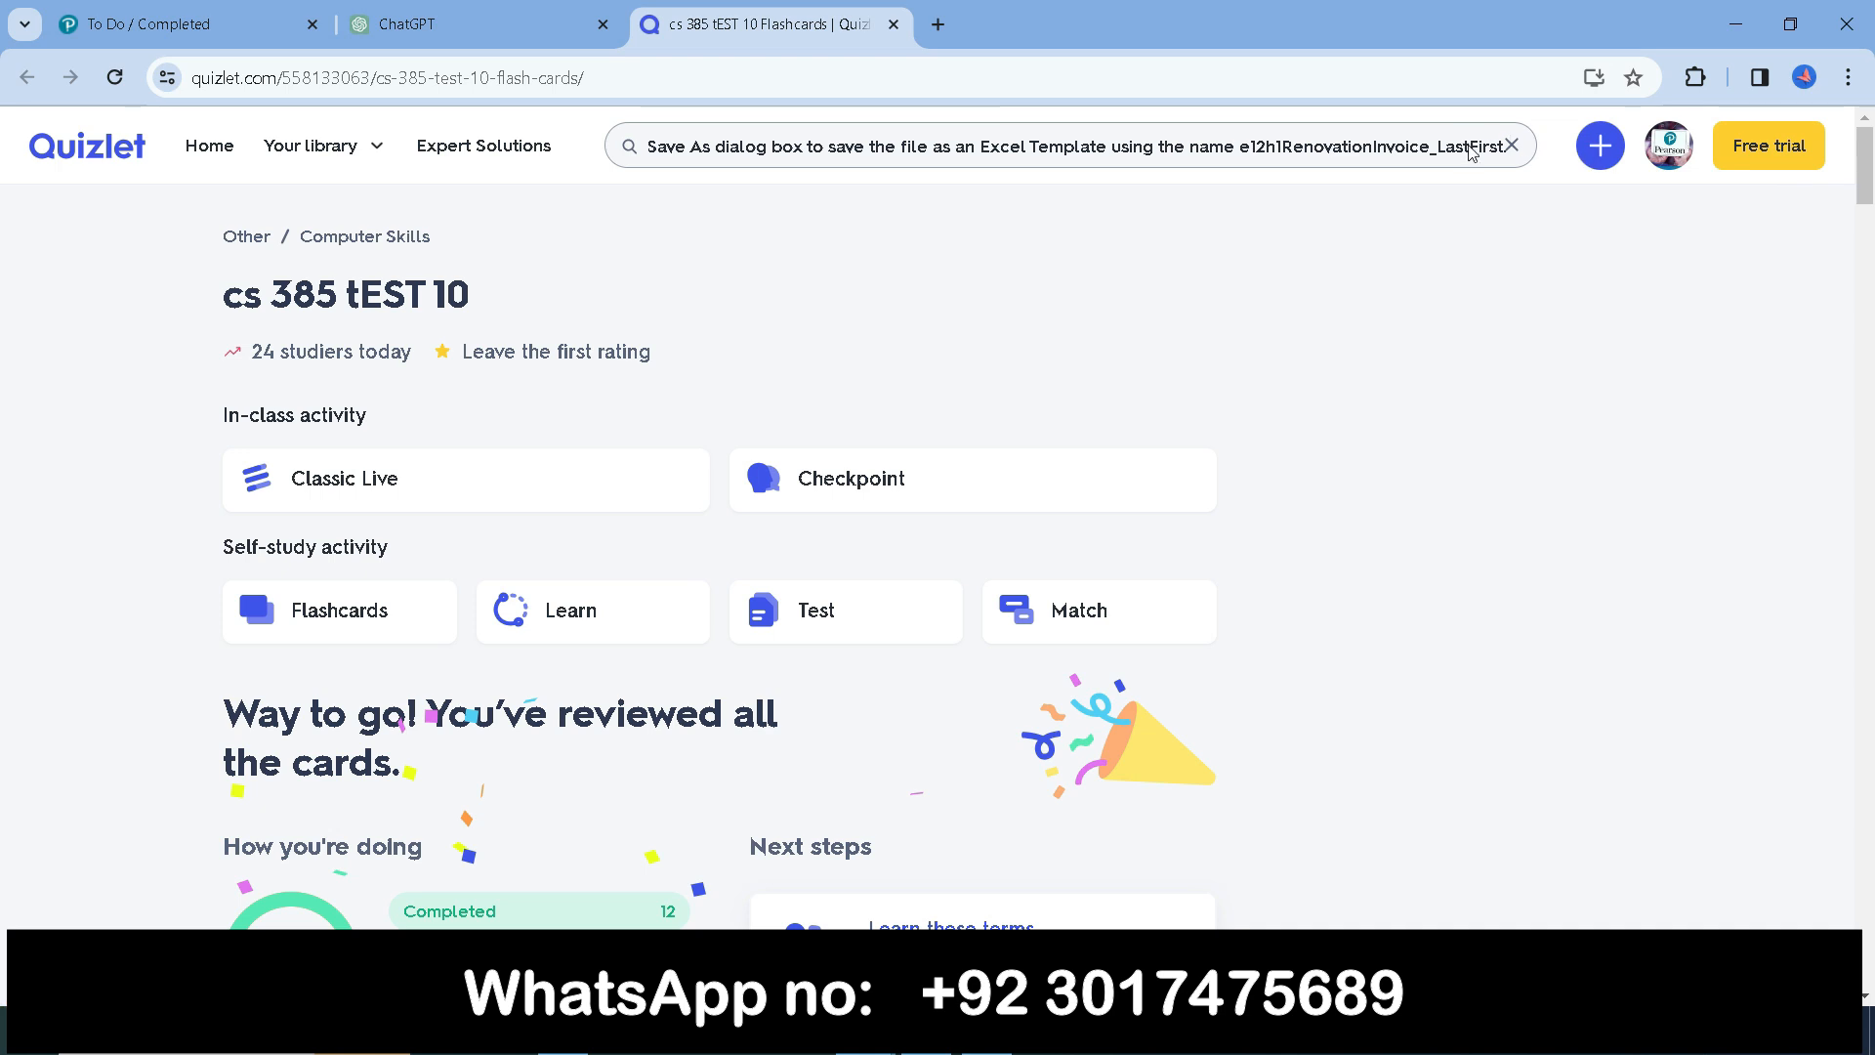
pyautogui.click(1371, 147)
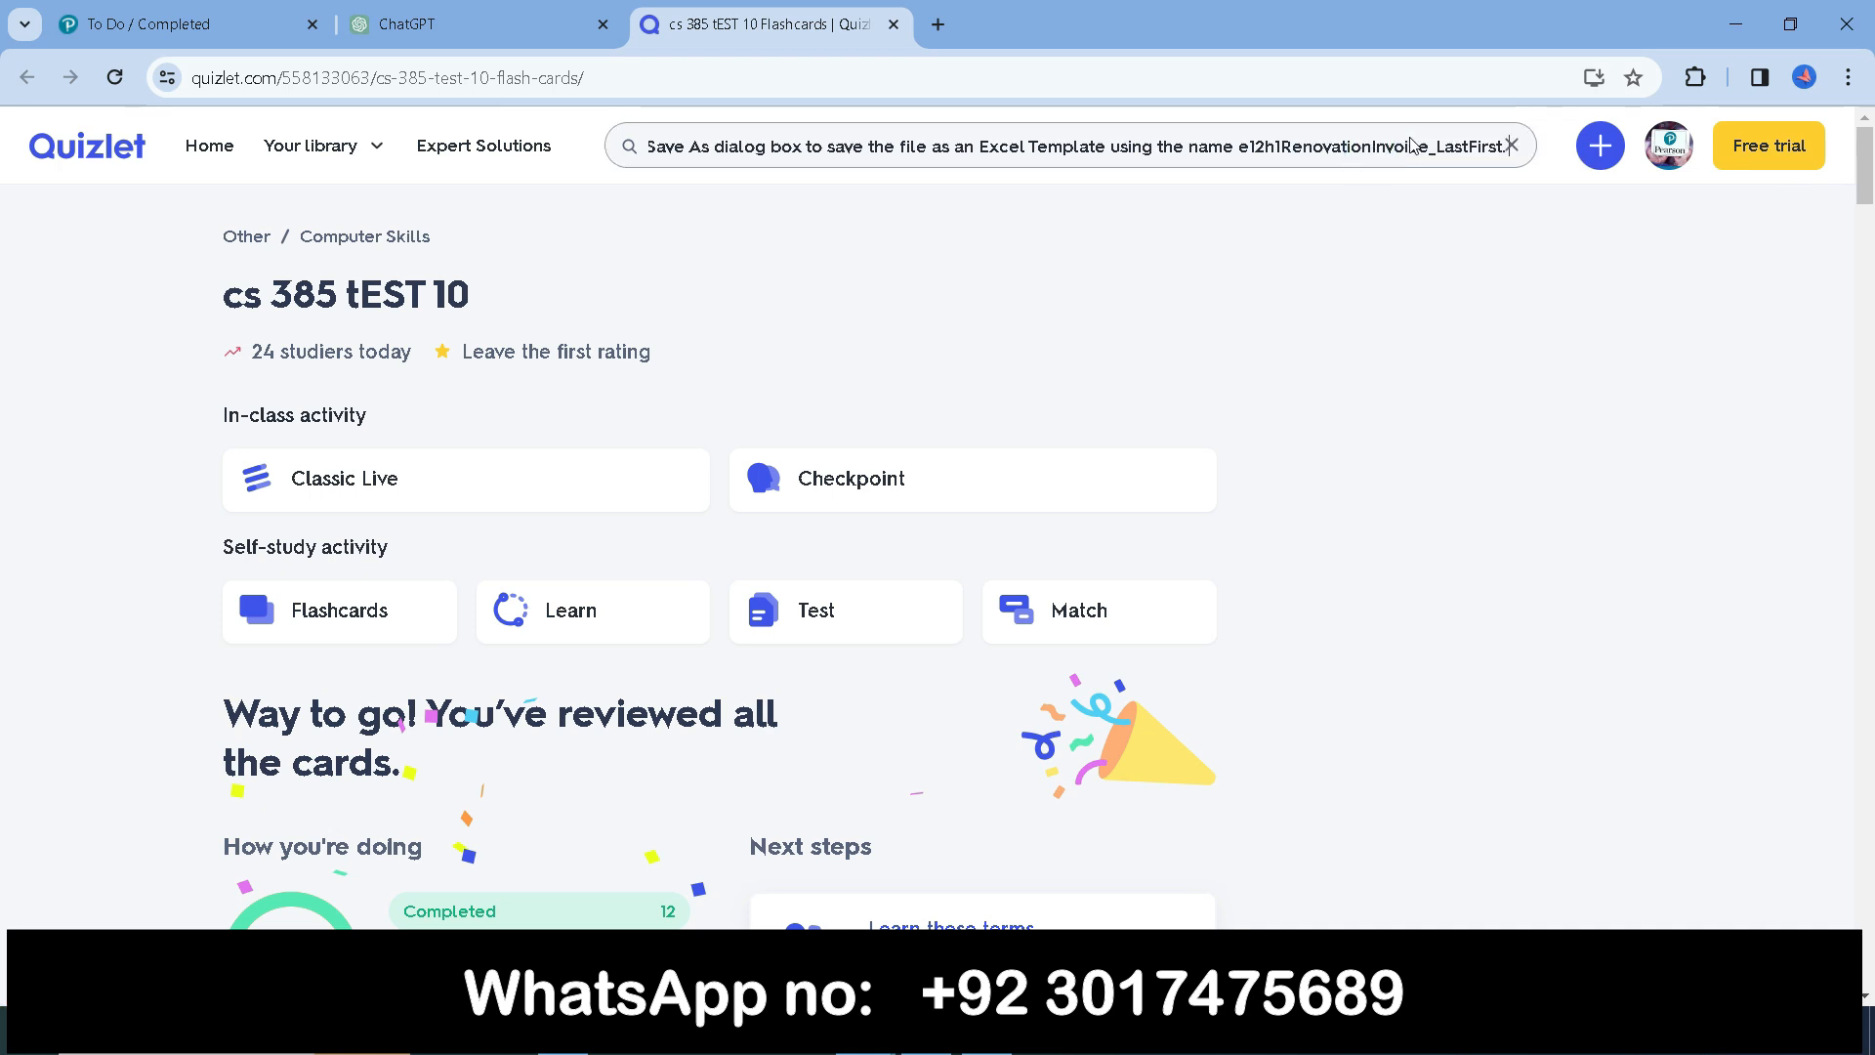
pyautogui.click(618, 141)
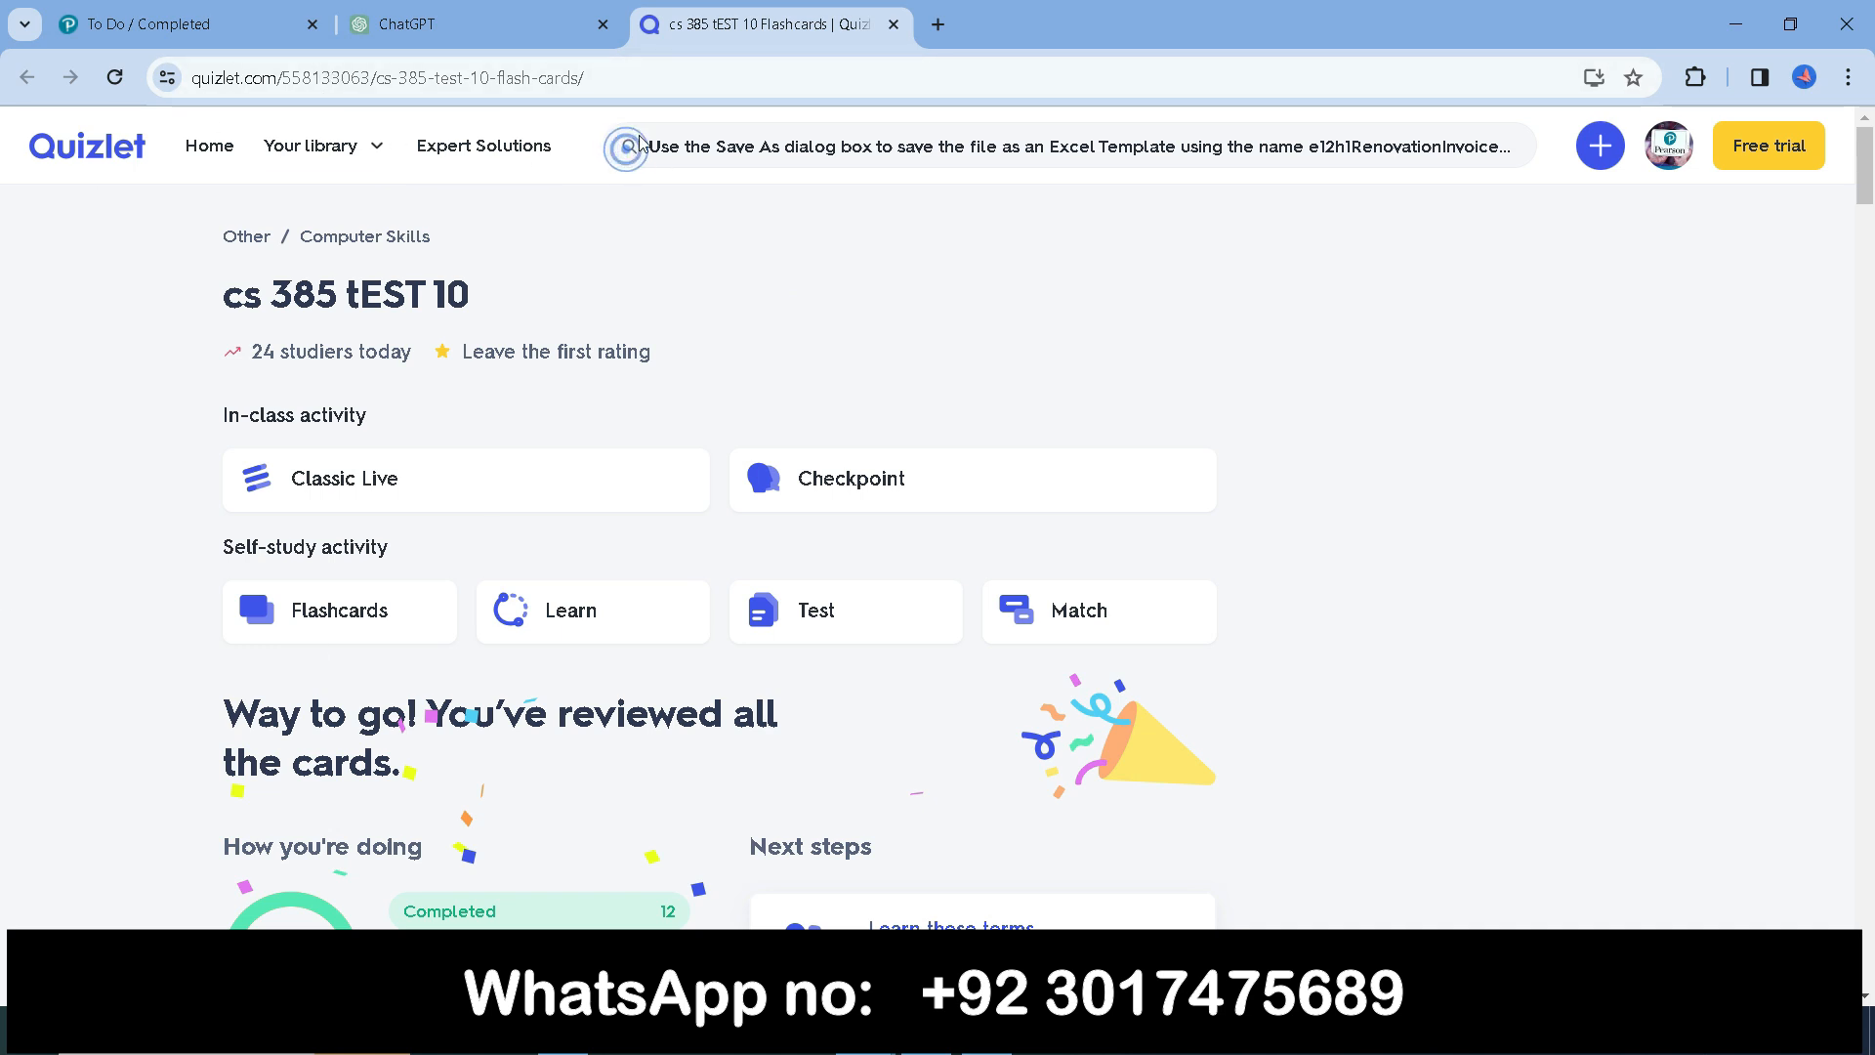
pyautogui.scroll(-4, 820, 635)
pyautogui.scroll(4, 824, 635)
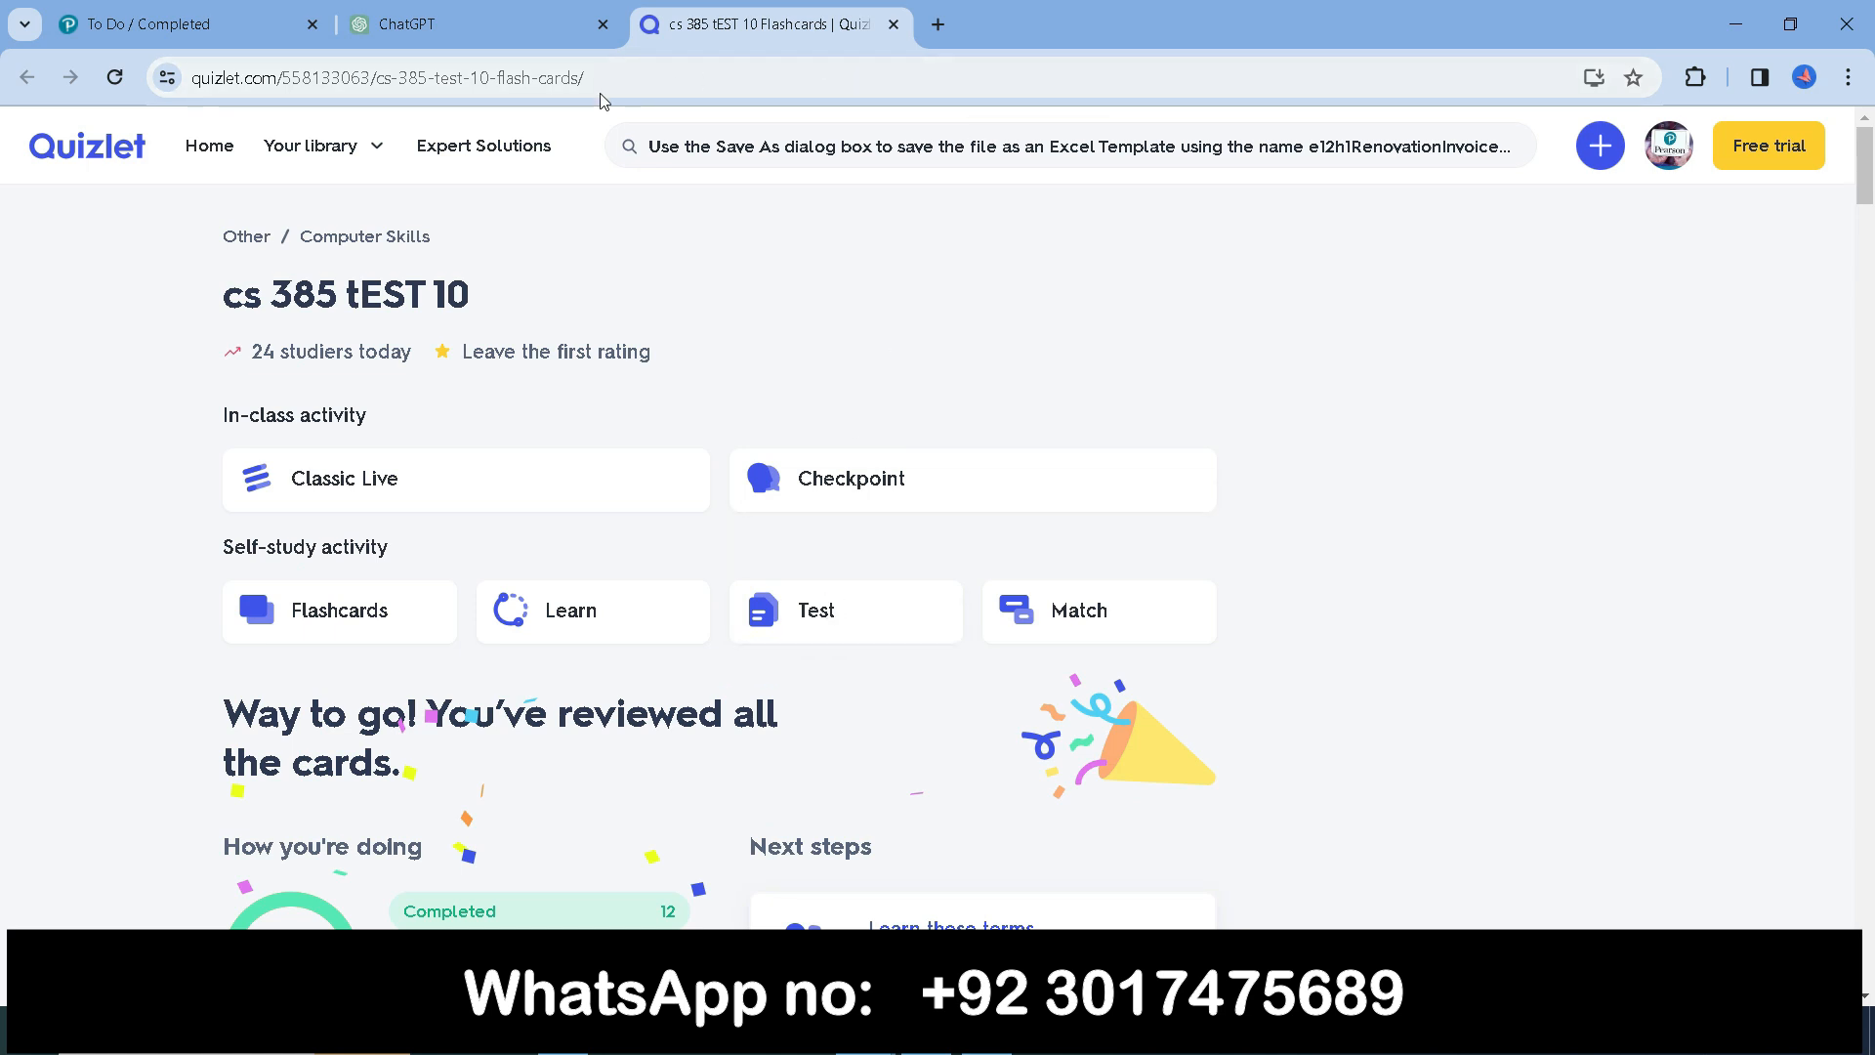
pyautogui.click(712, 147)
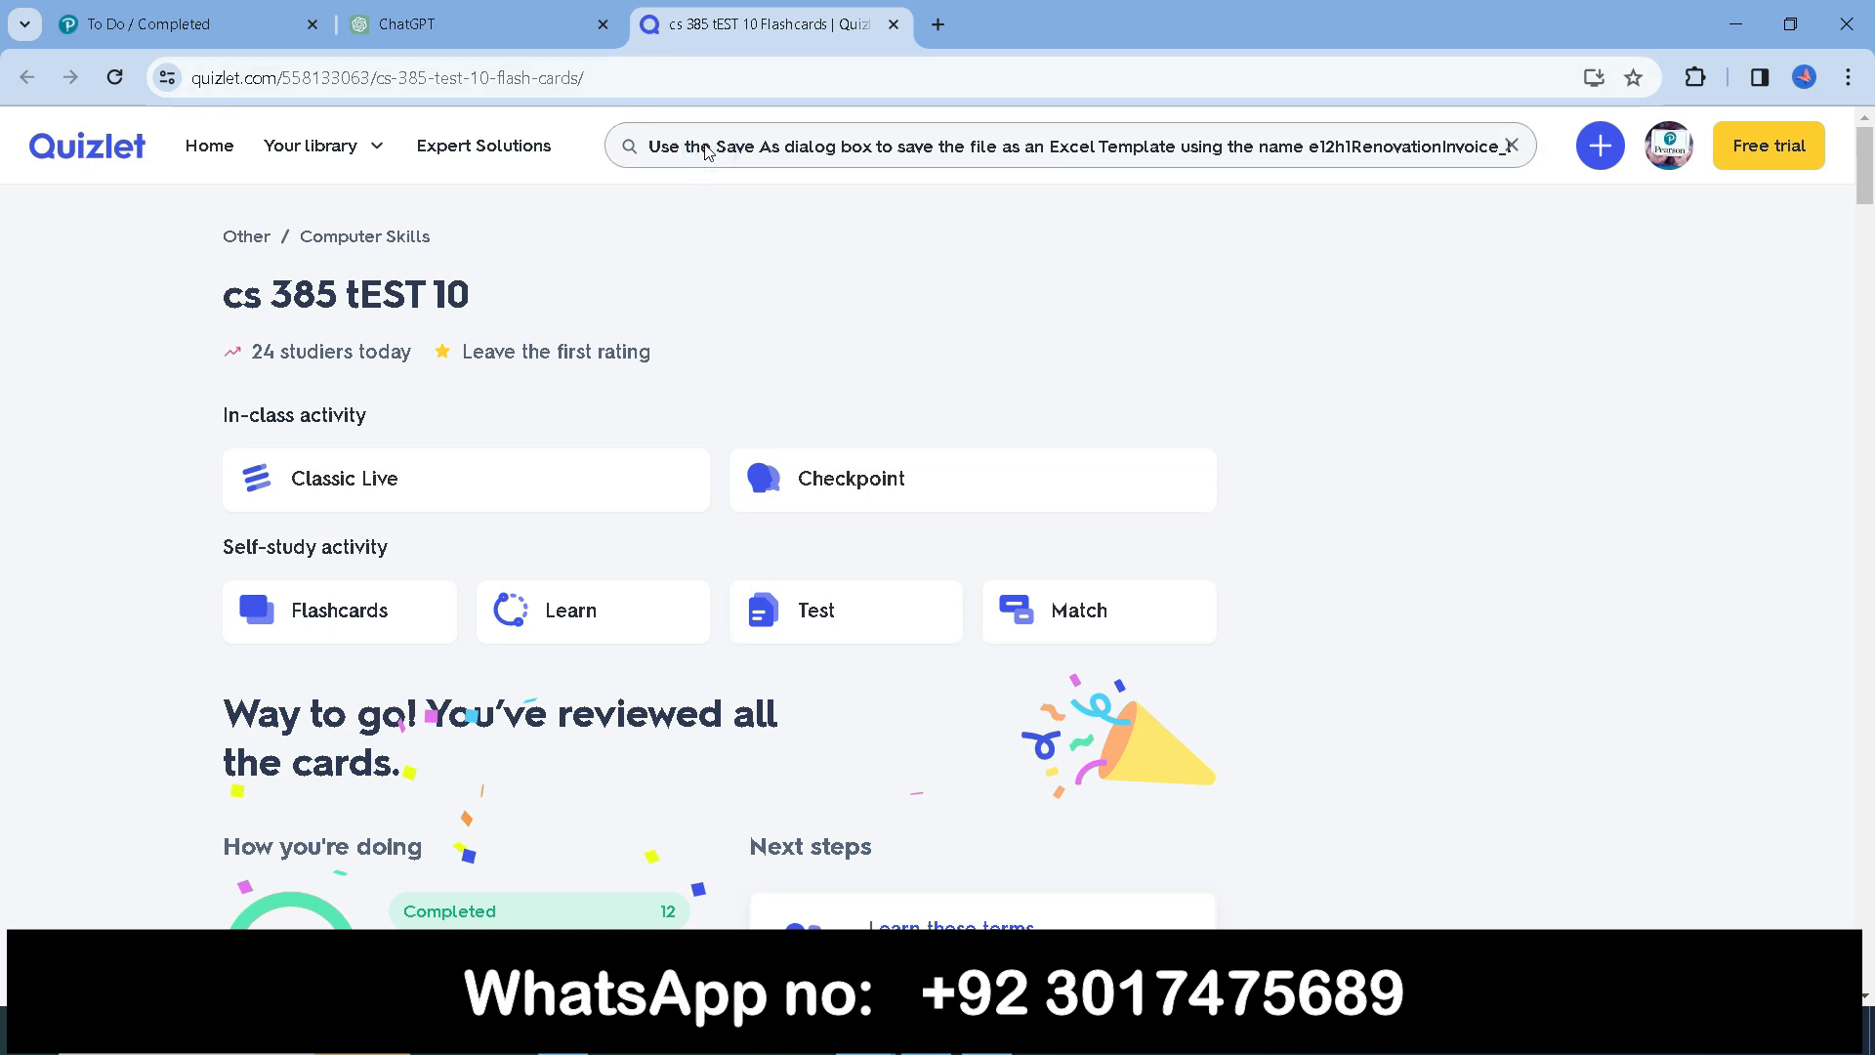
pyautogui.click(499, 39)
pyautogui.click(766, 30)
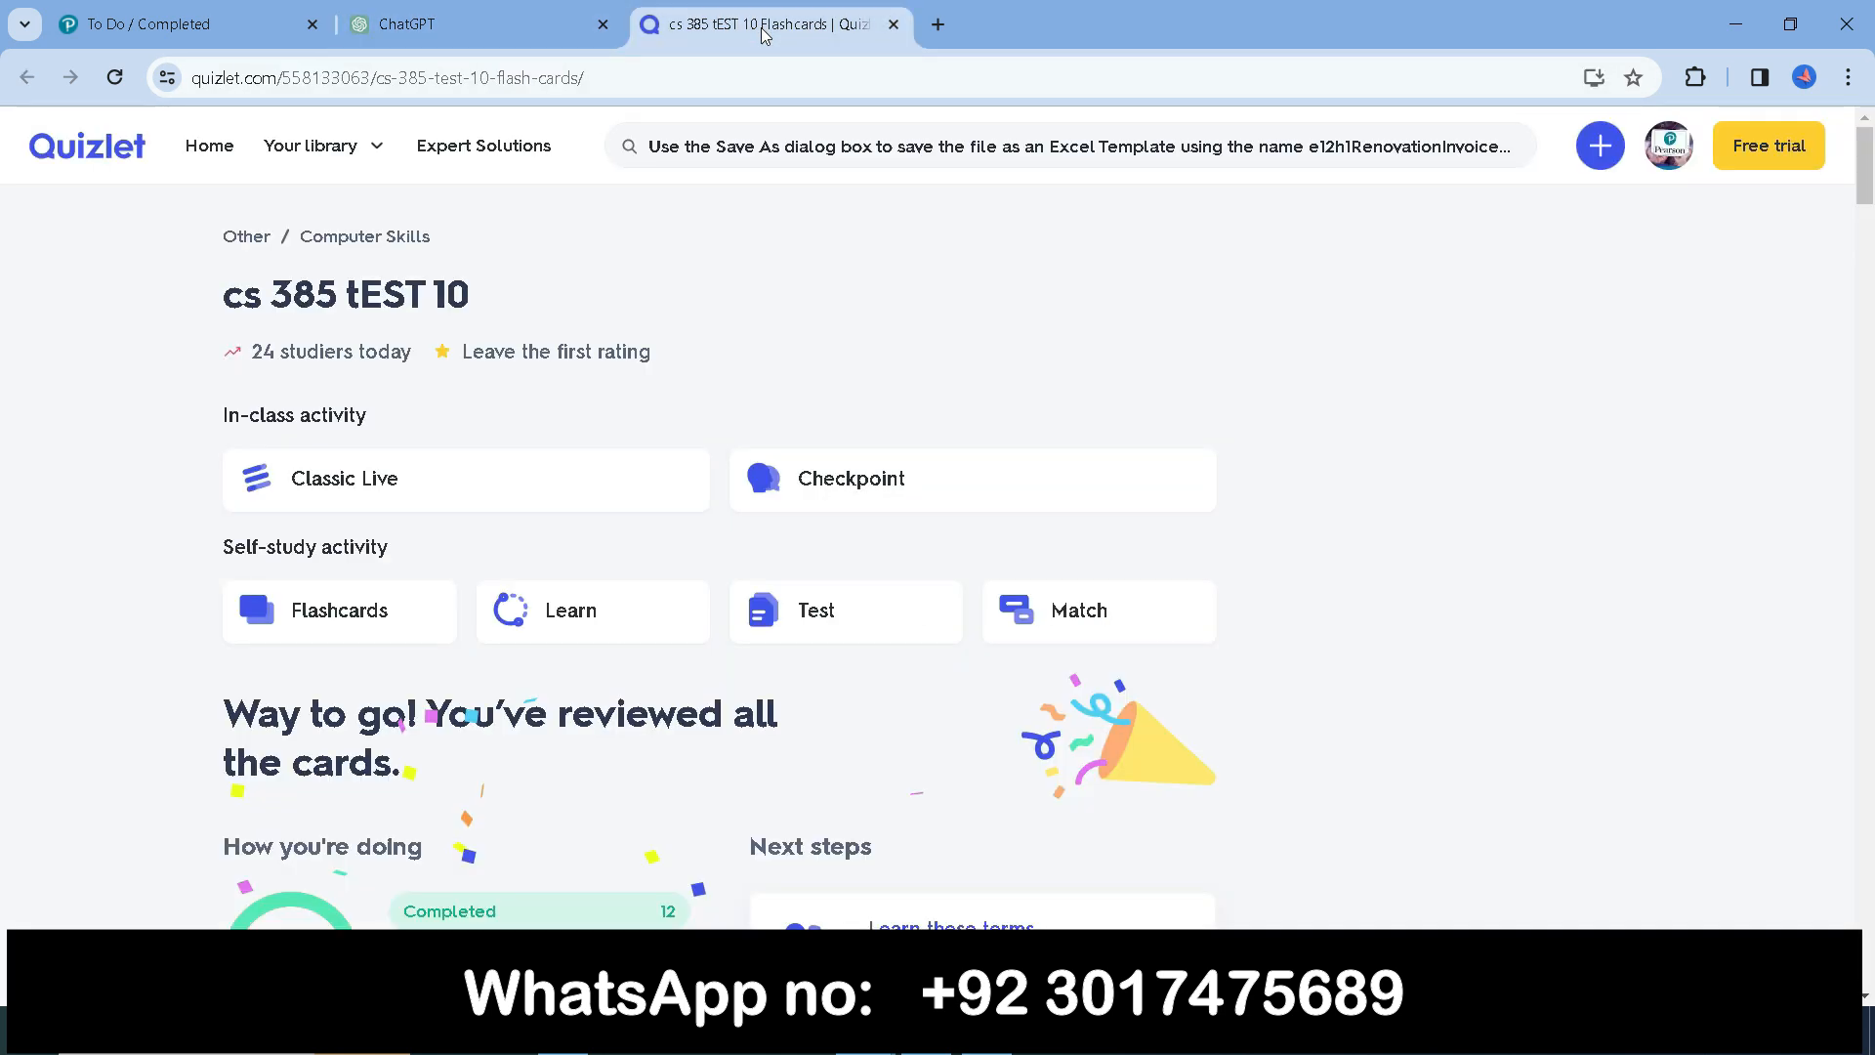
pyautogui.moveTo(925, 1033)
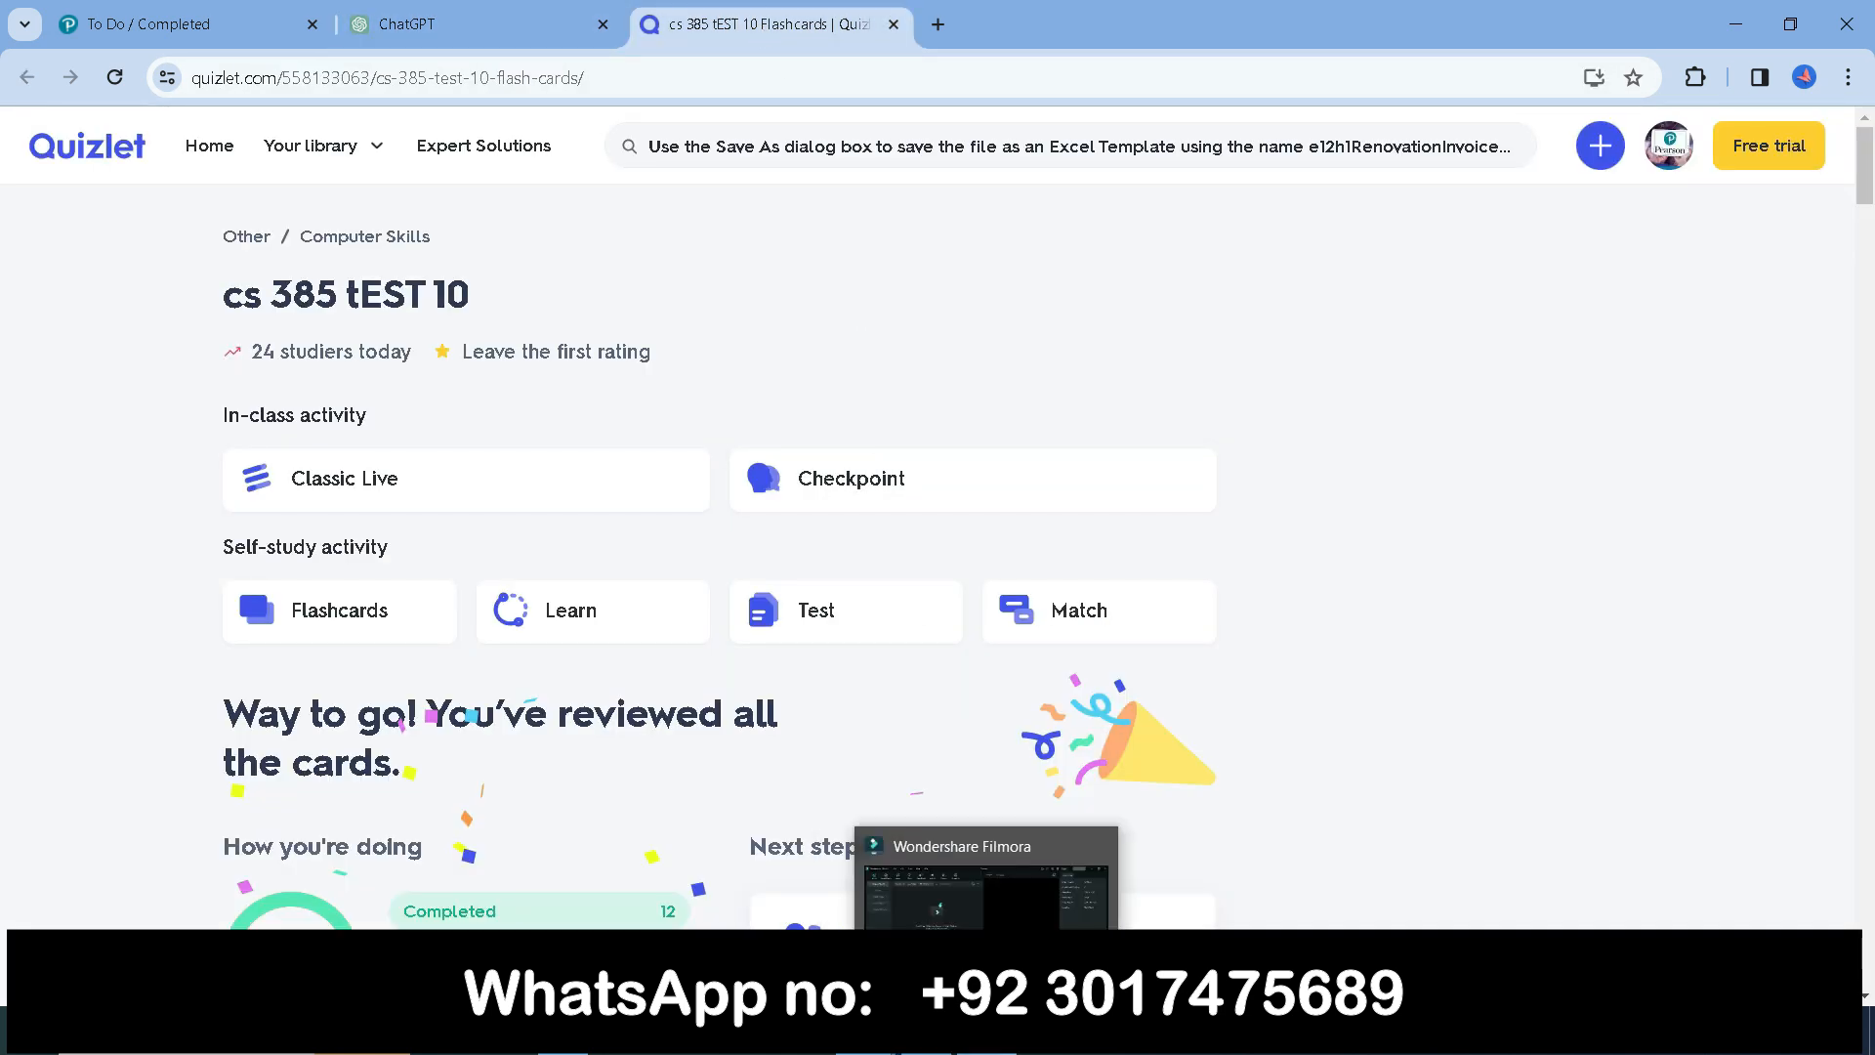
pyautogui.click(986, 1033)
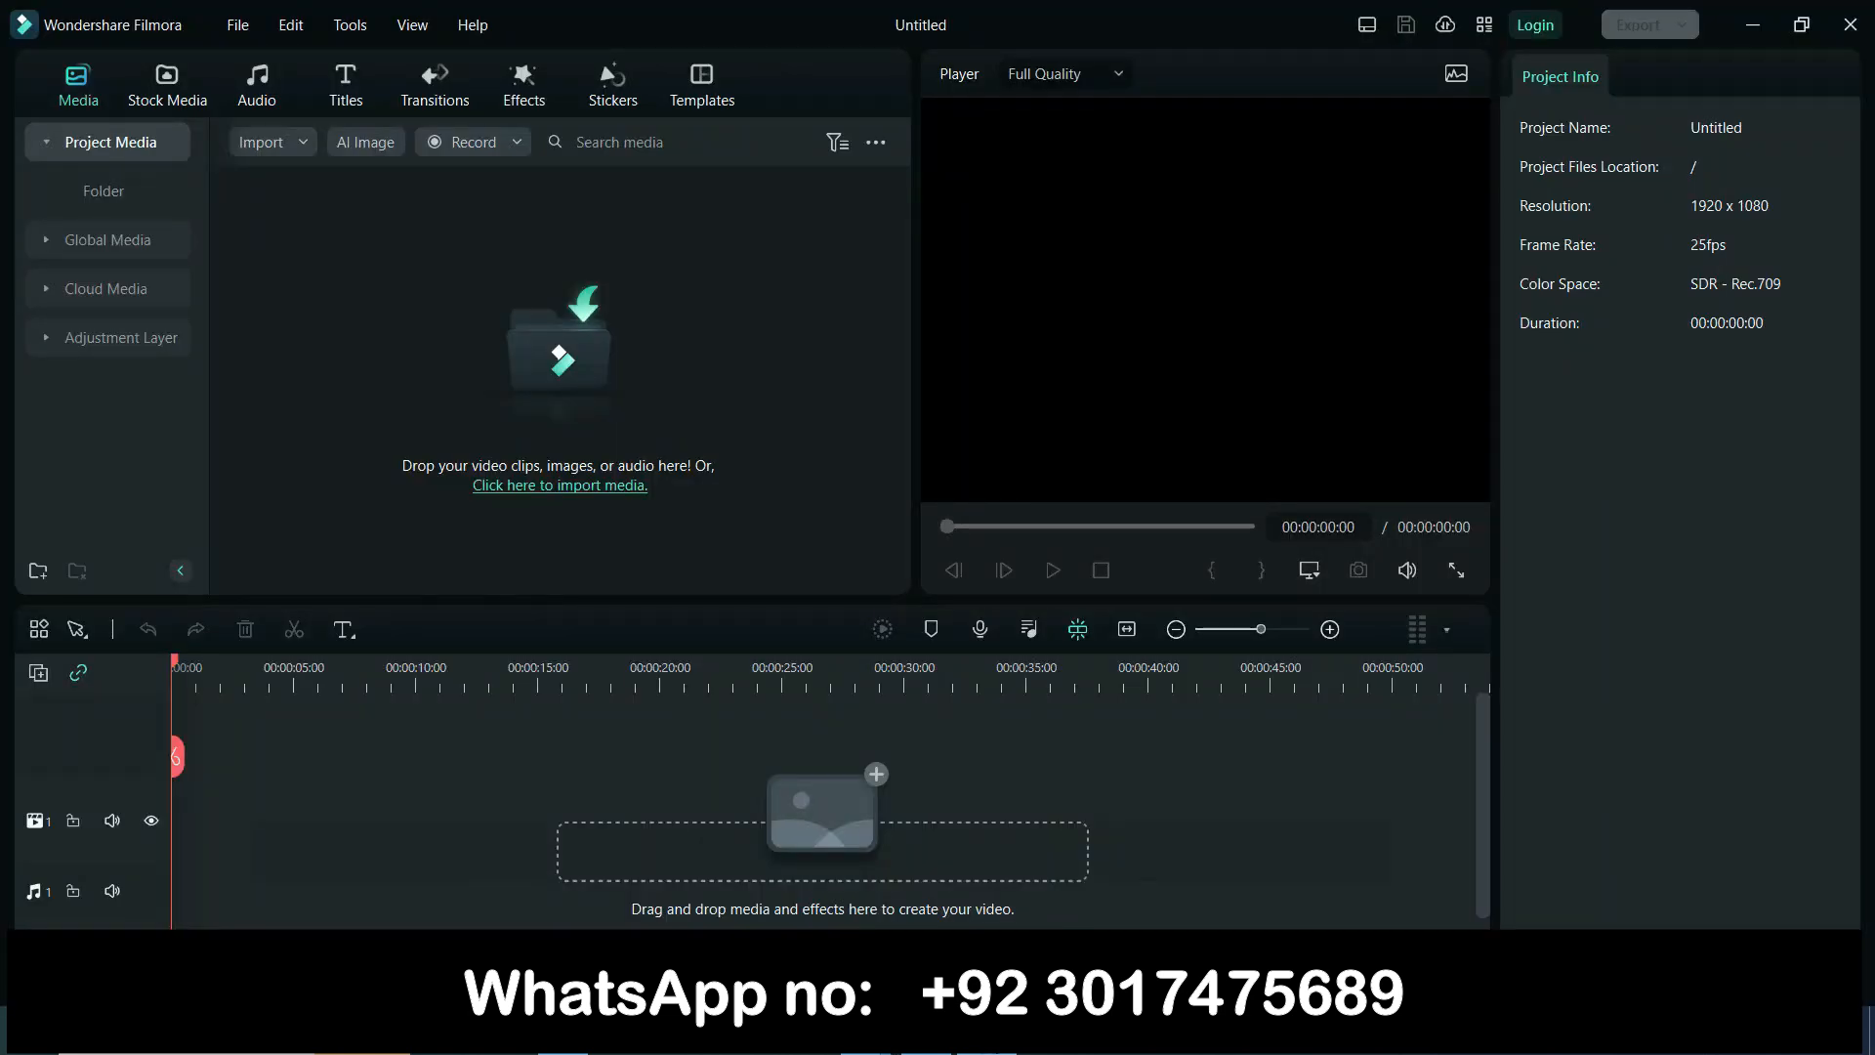
pyautogui.click(986, 1033)
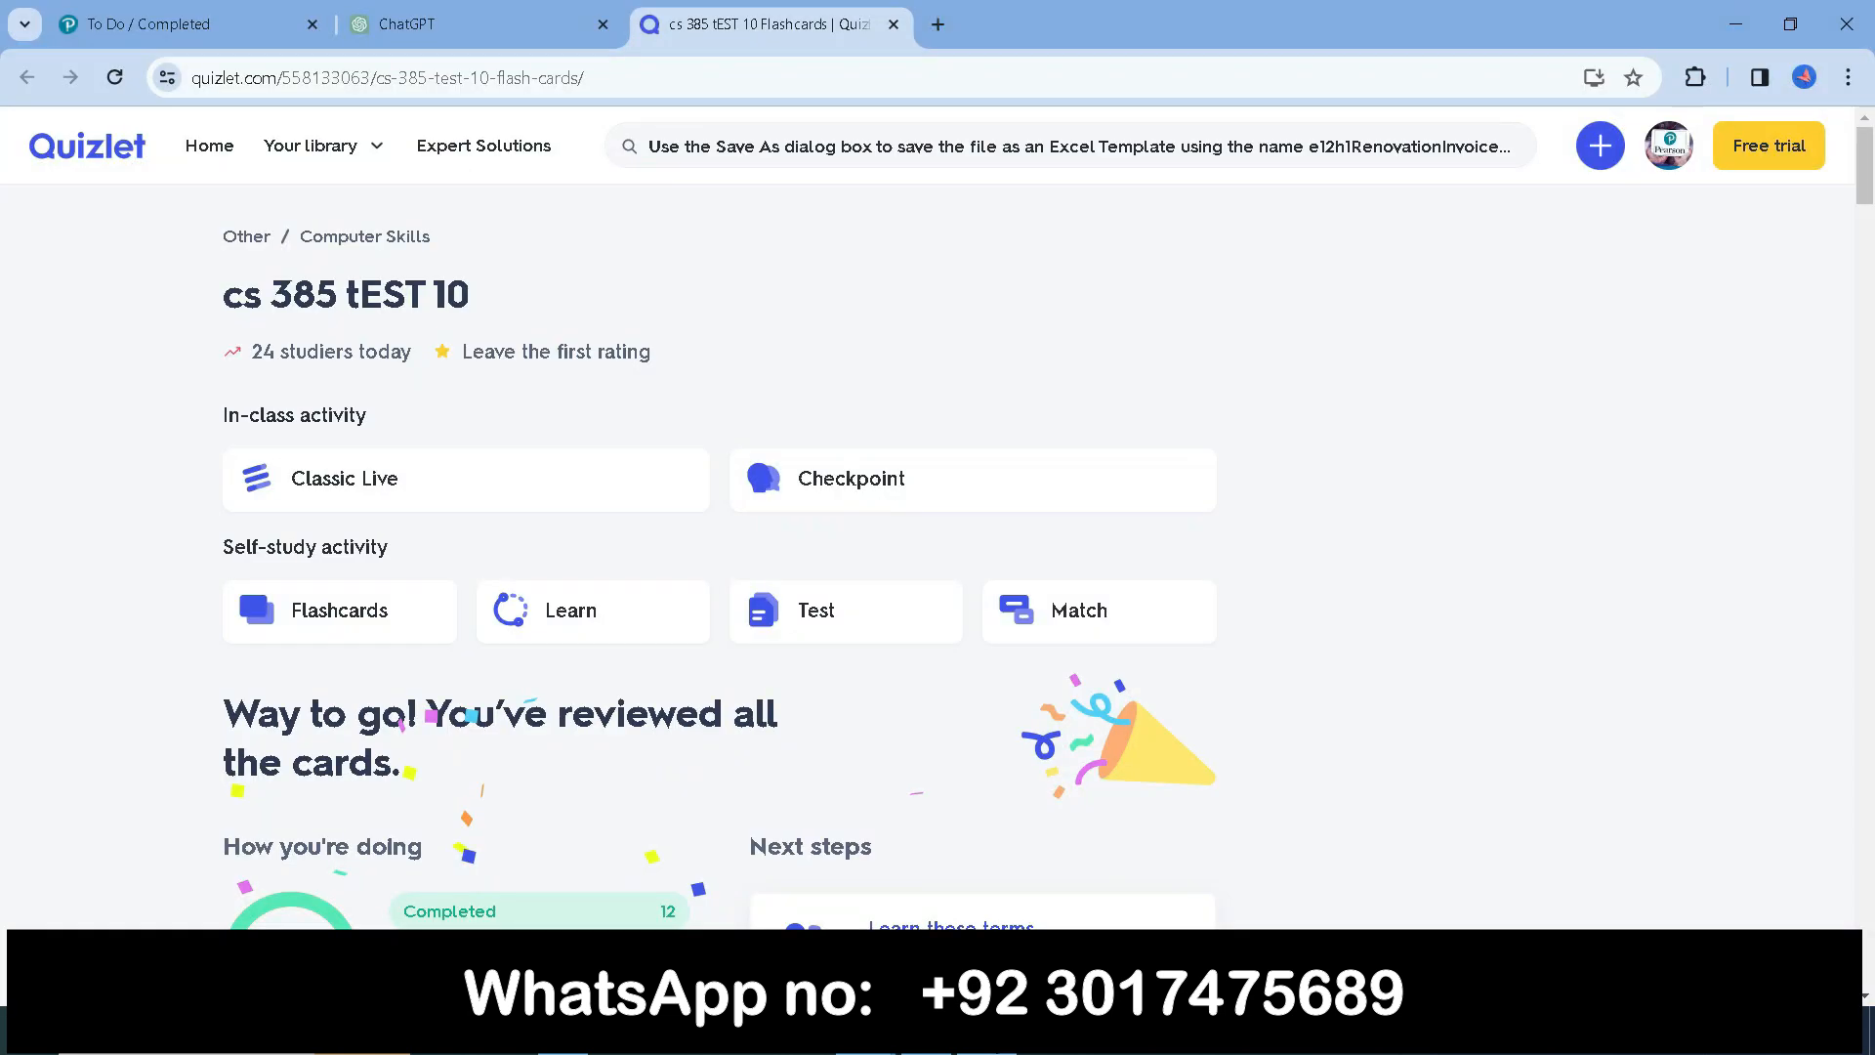